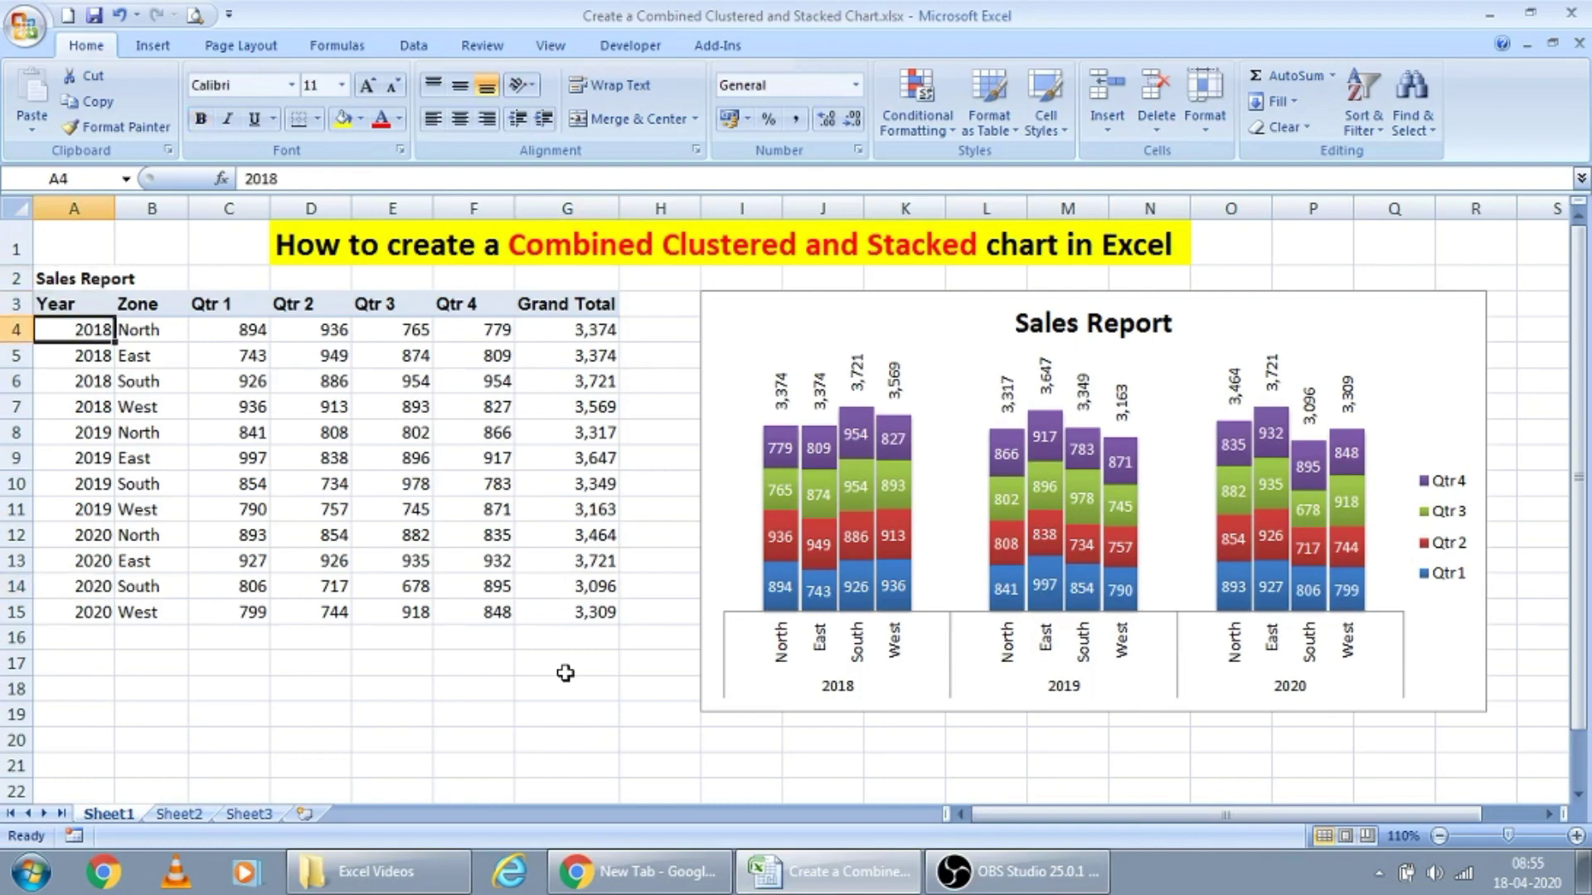
- Examine the Sales Report table's Year, Zone, quarter and Grand Total headers and its full data range A3:G15
key("Up")
key("Right")
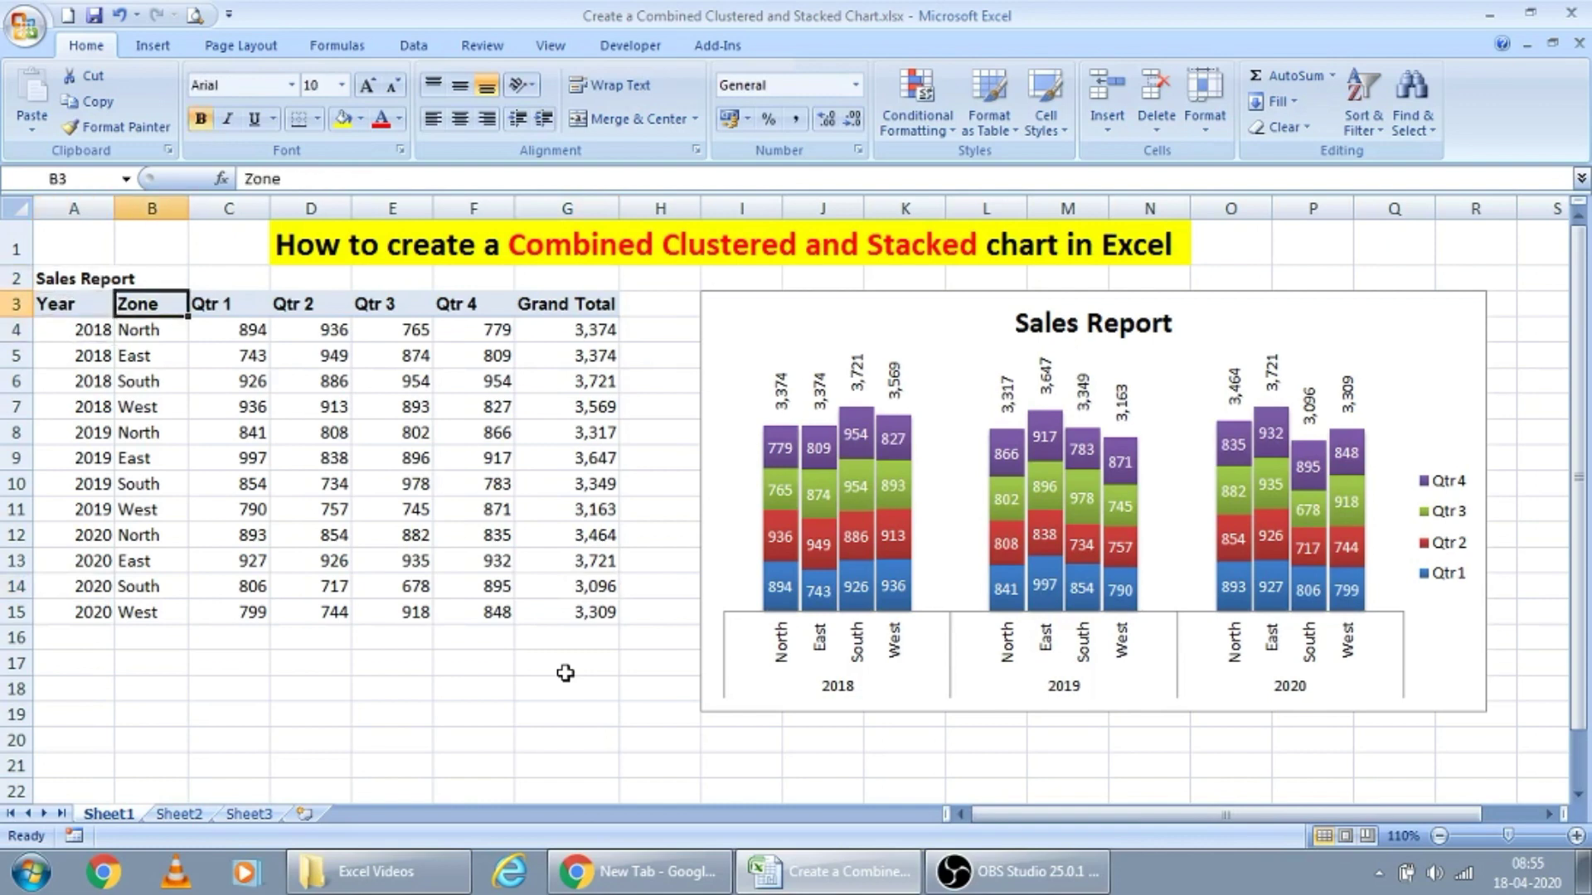
key("Right")
key("ctrl+shift+Right")
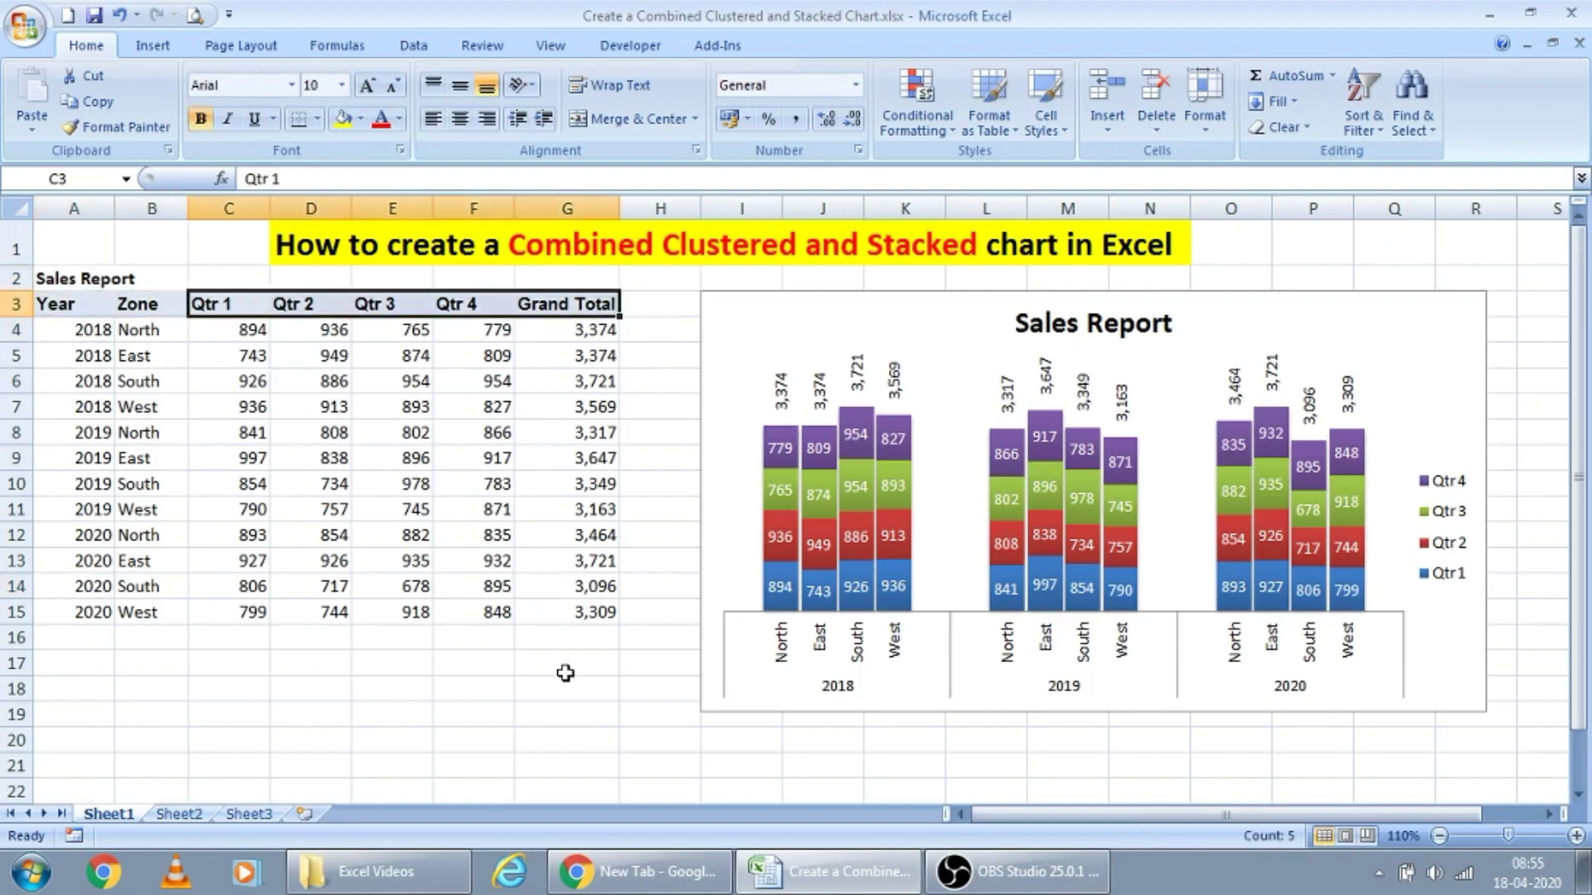
key("Down")
key("Up")
key("Left")
key("Left")
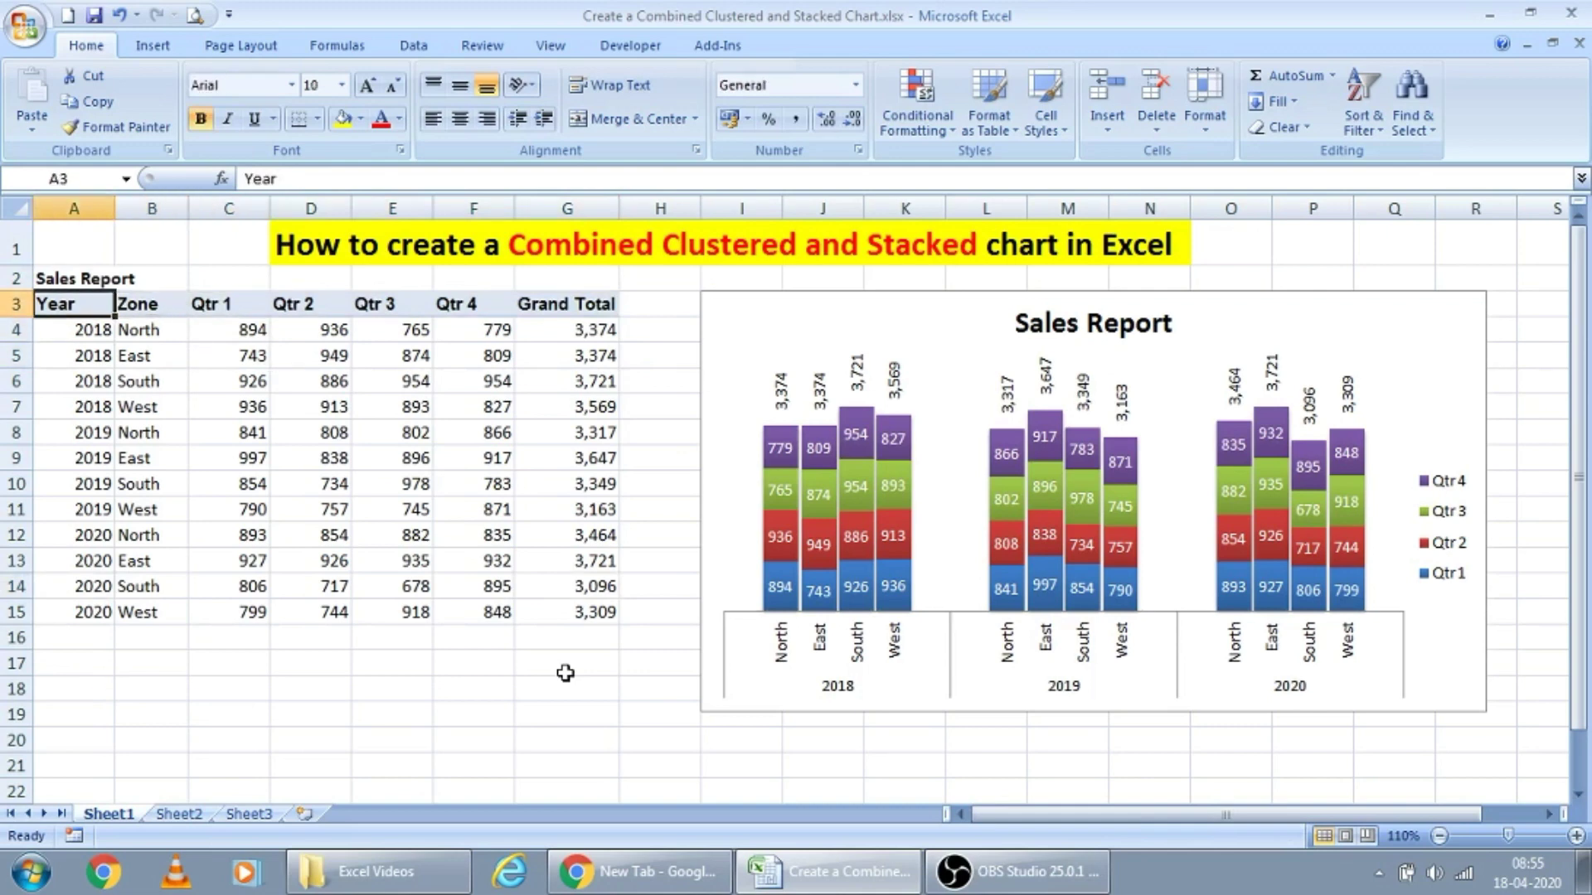
key("ctrl+shift+Down")
key("ctrl+shift+Right")
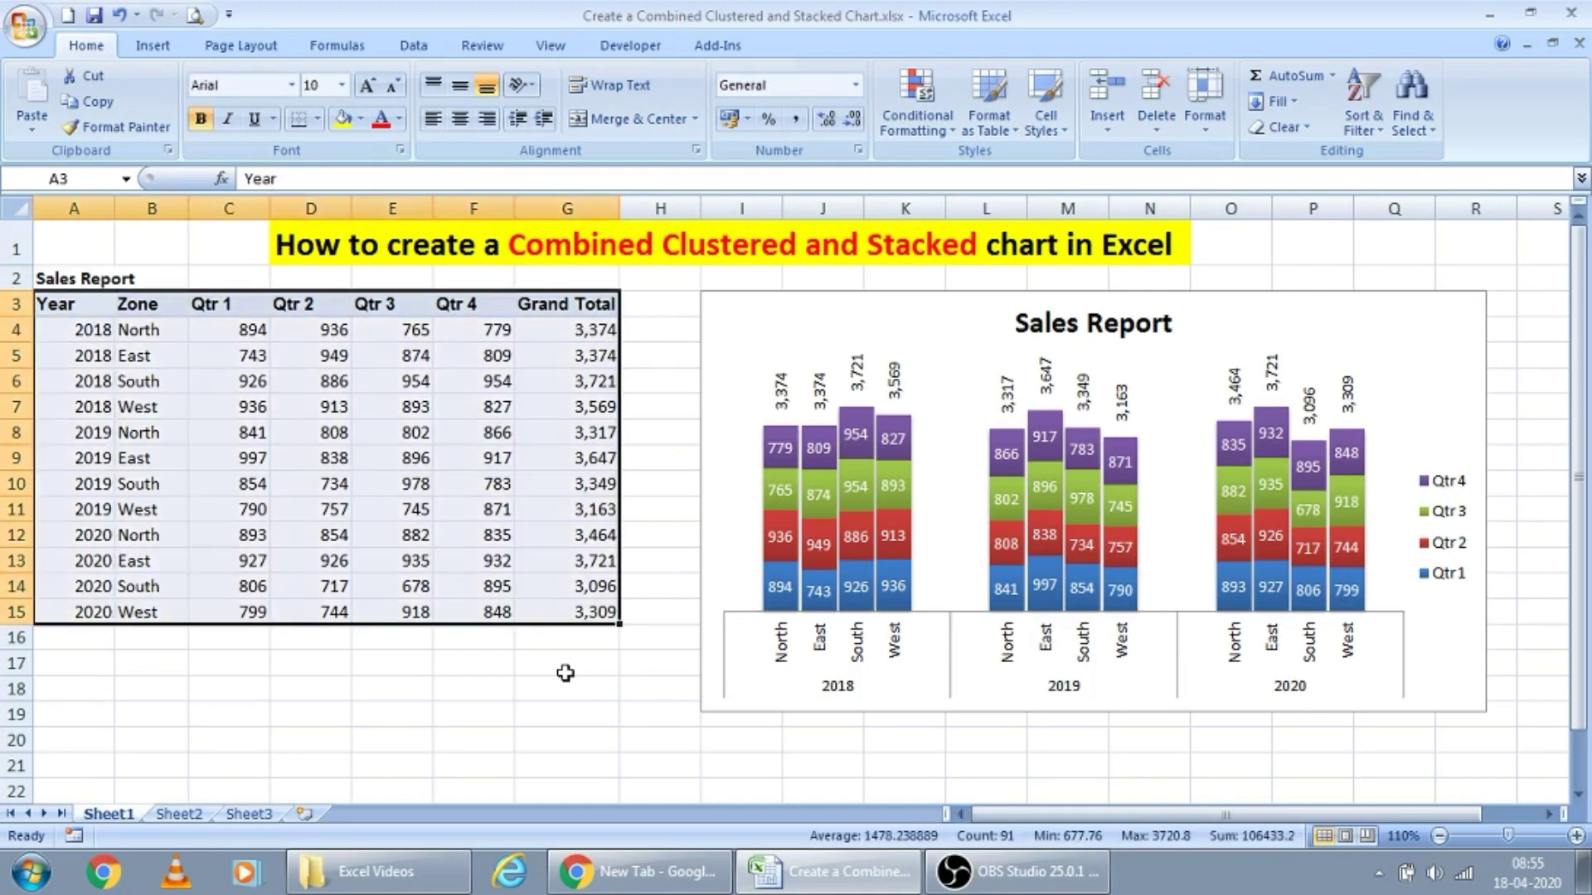
- Move the finished Sales Report chart straight down so that it starts around row 20
left_click(756, 313)
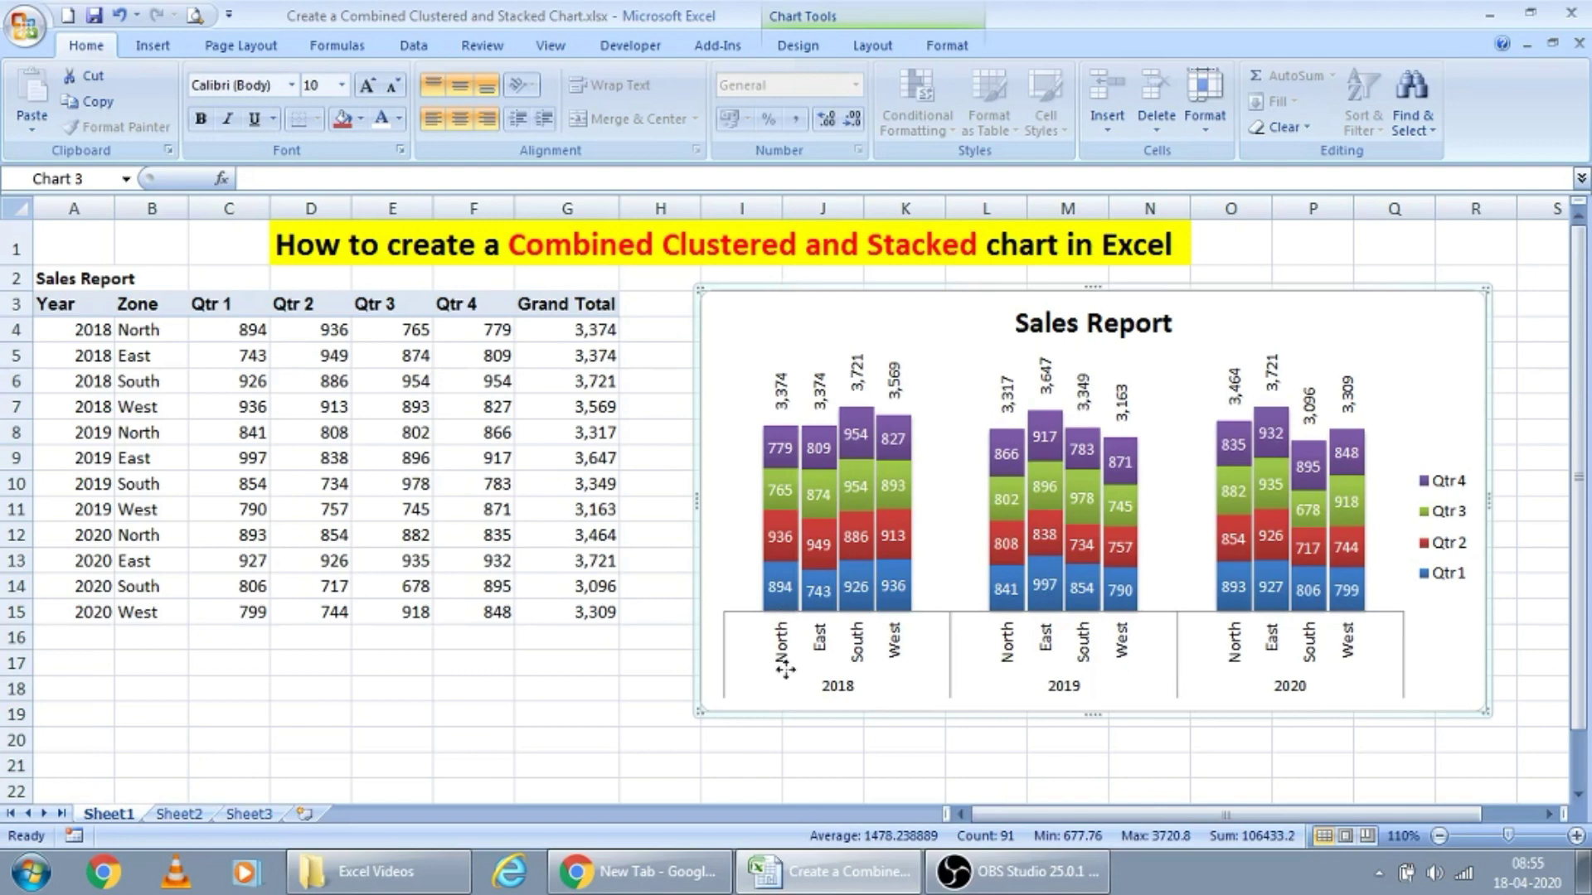
left_click_drag(785, 725, 786, 726)
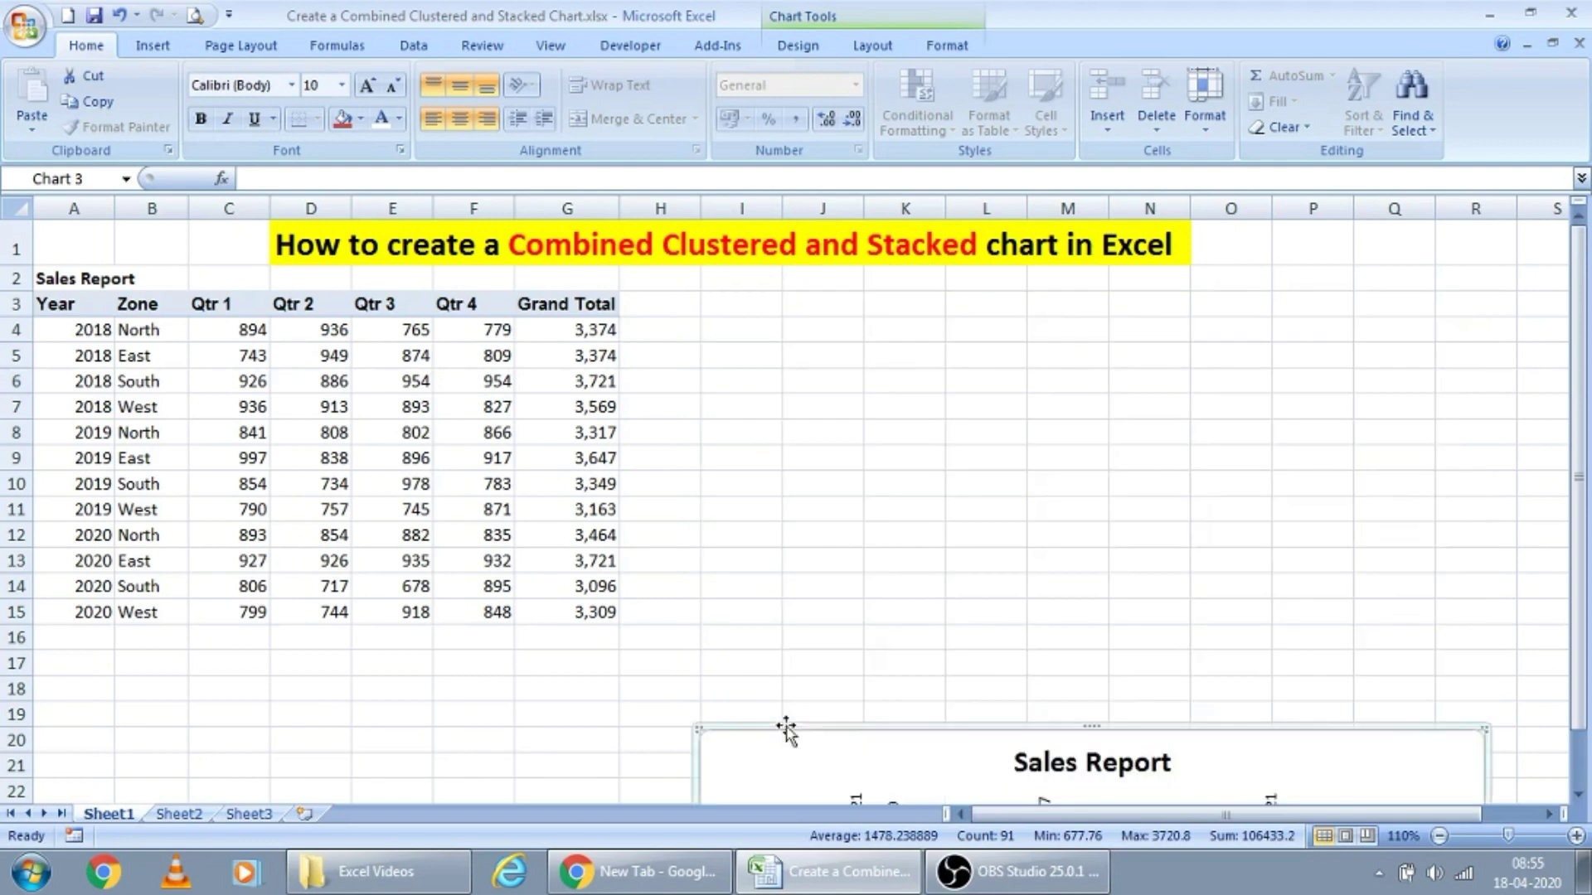
left_click(707, 554)
- Insert a 2-D stacked column chart from the whole table A3:G15, including the headers and Grand Total
left_click(158, 344)
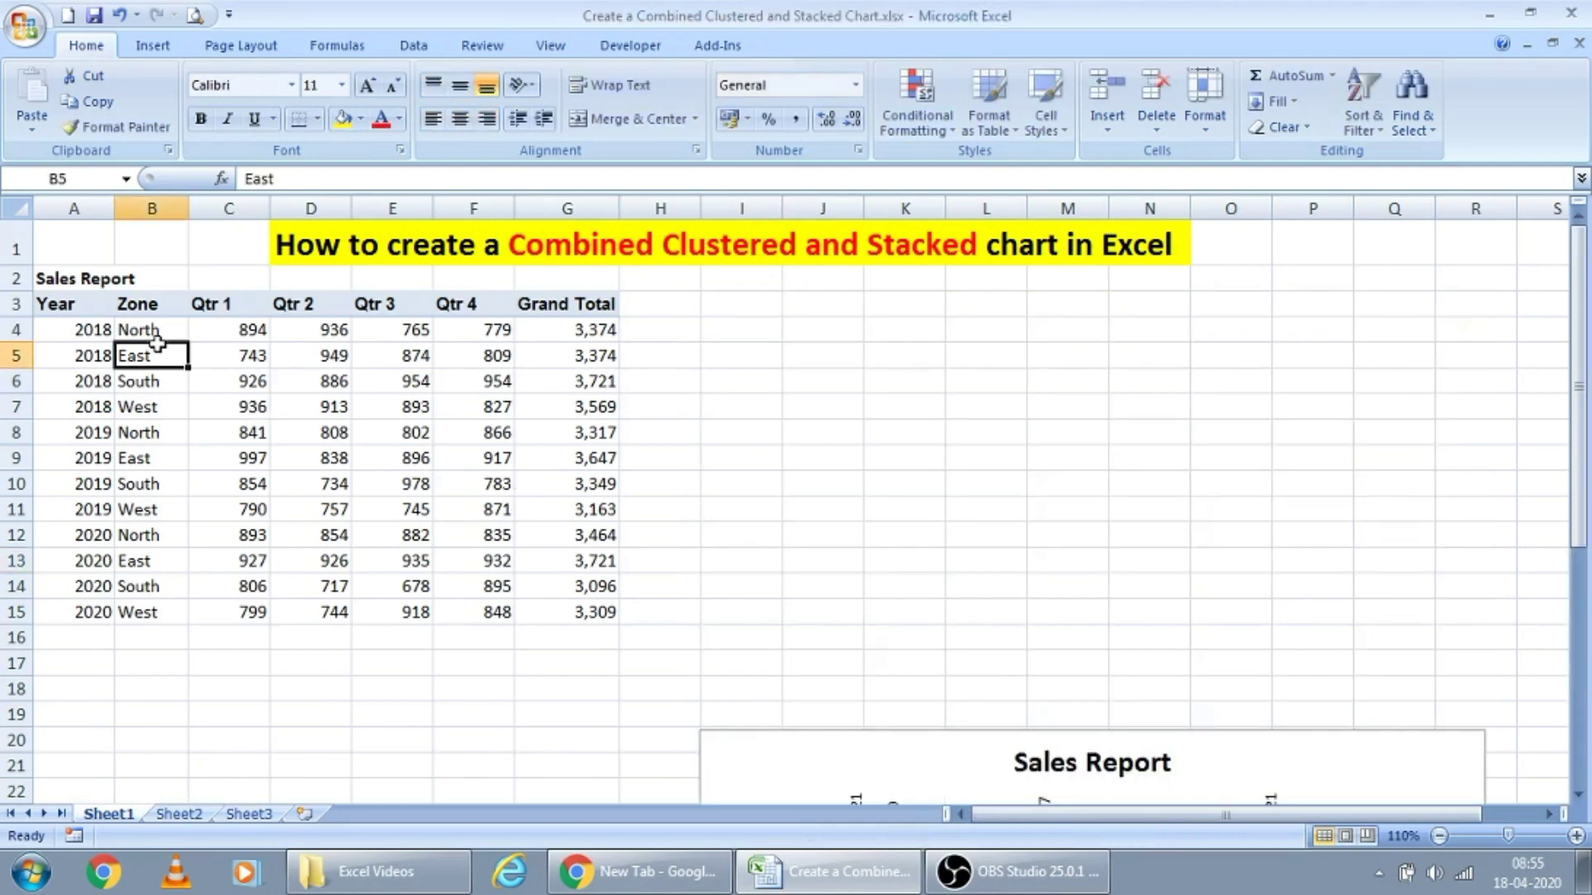
key("Left")
key("Up")
key("Up")
key("ctrl+shift+Right")
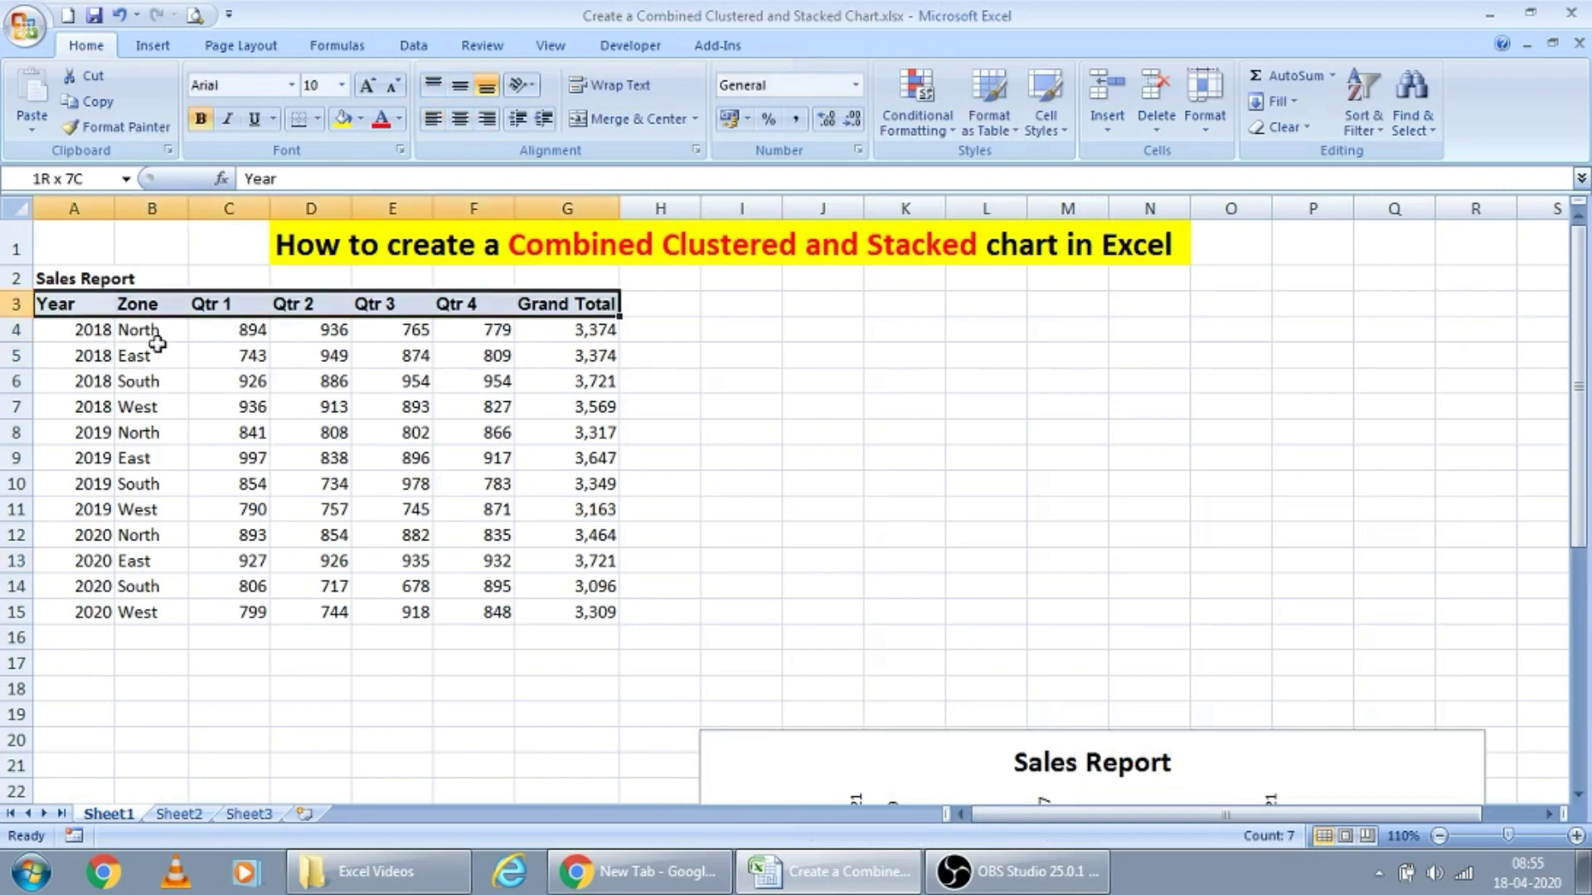
key("ctrl+shift+Down")
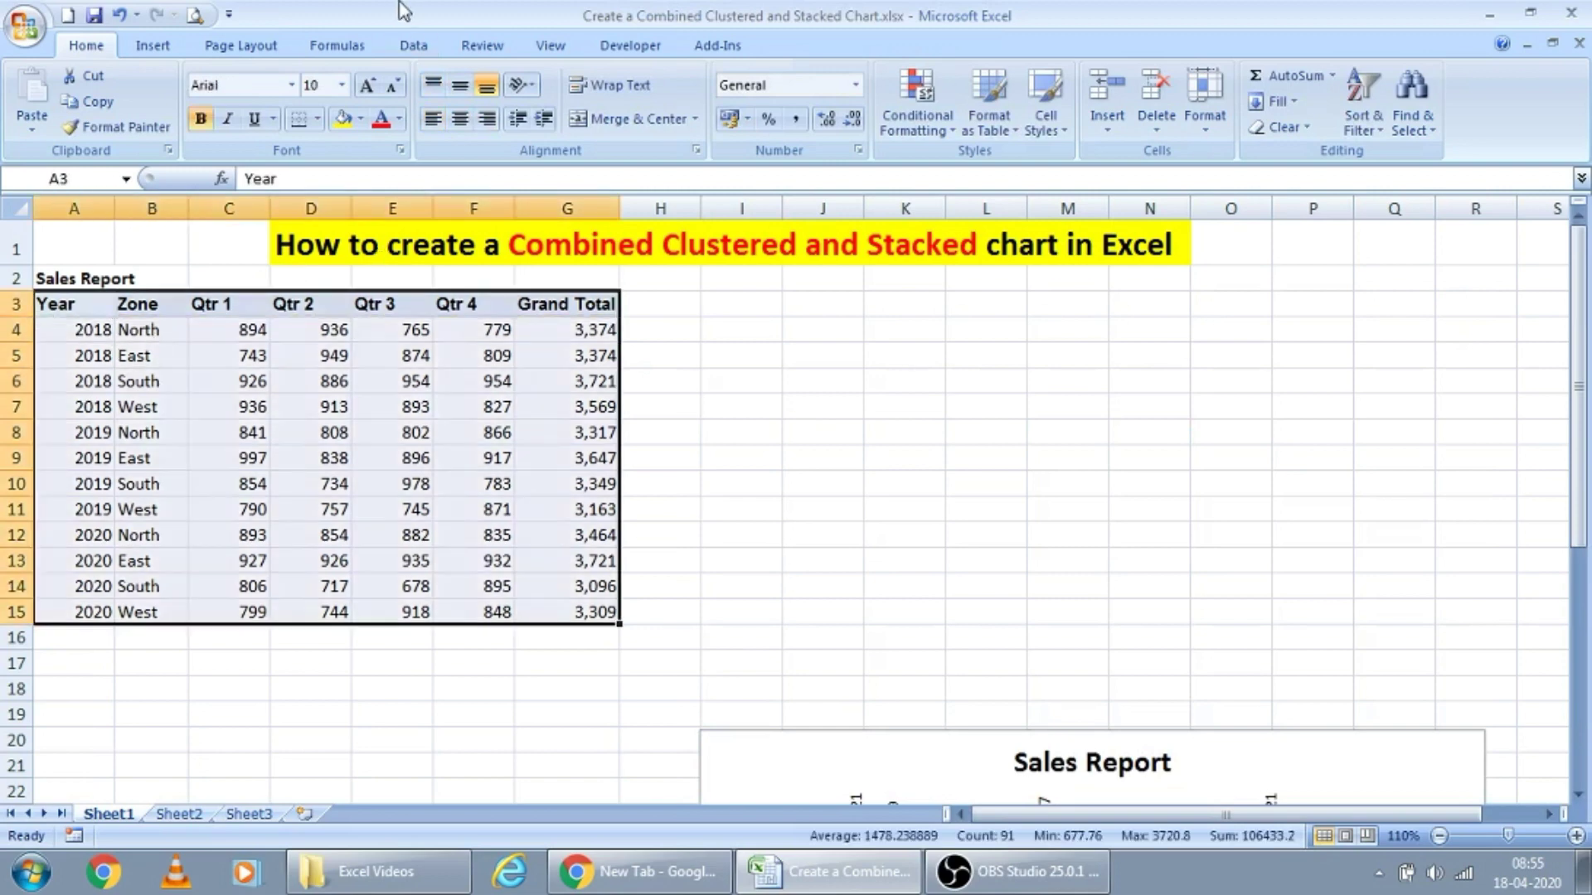
left_click(153, 47)
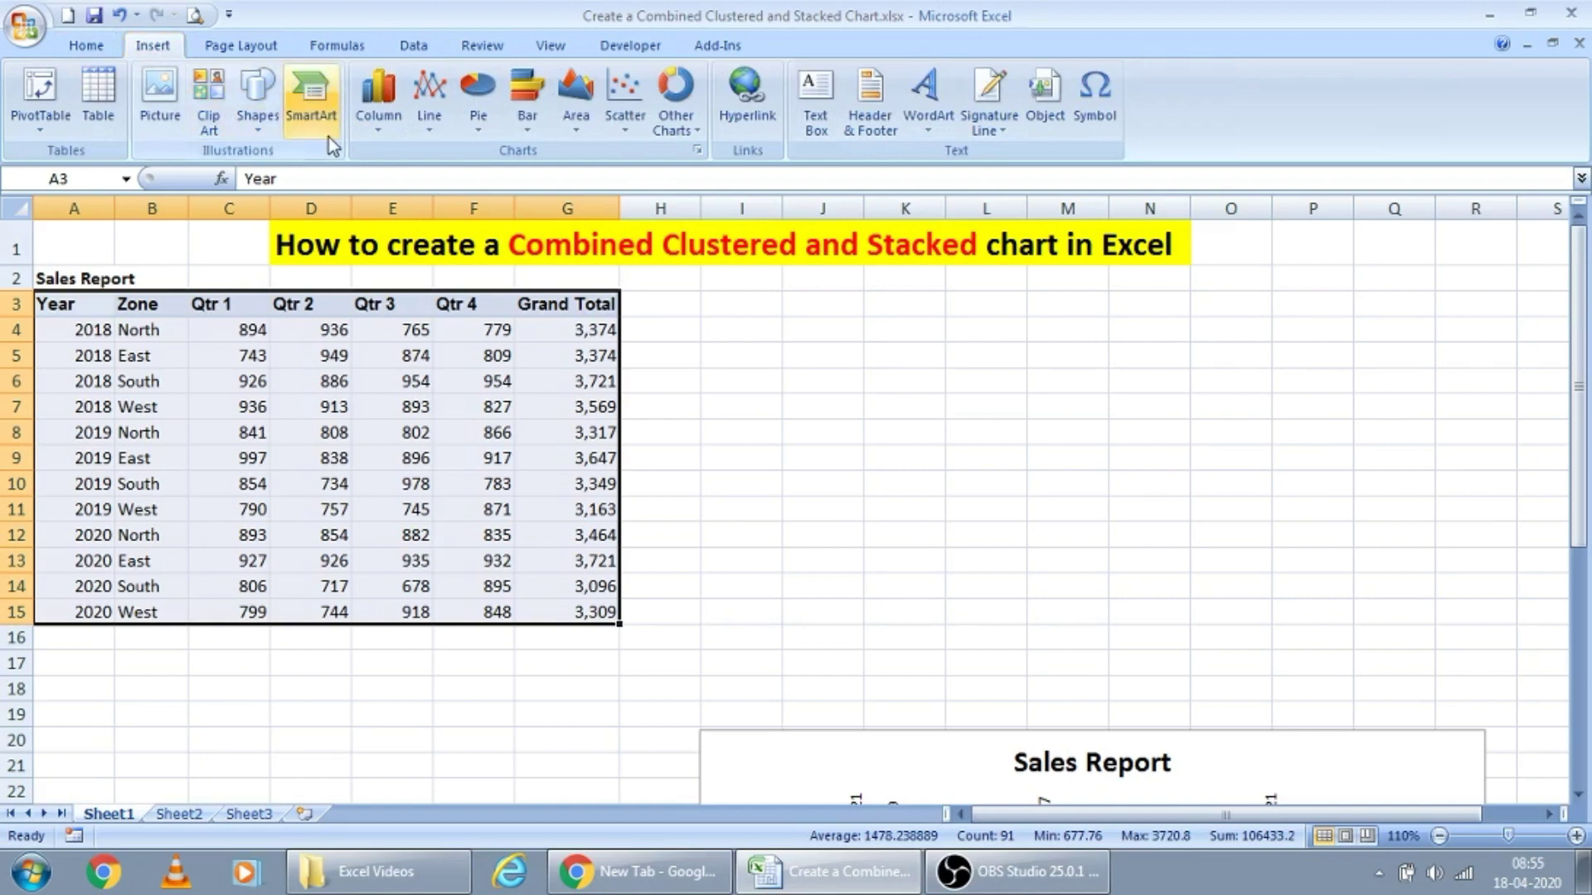
left_click(378, 131)
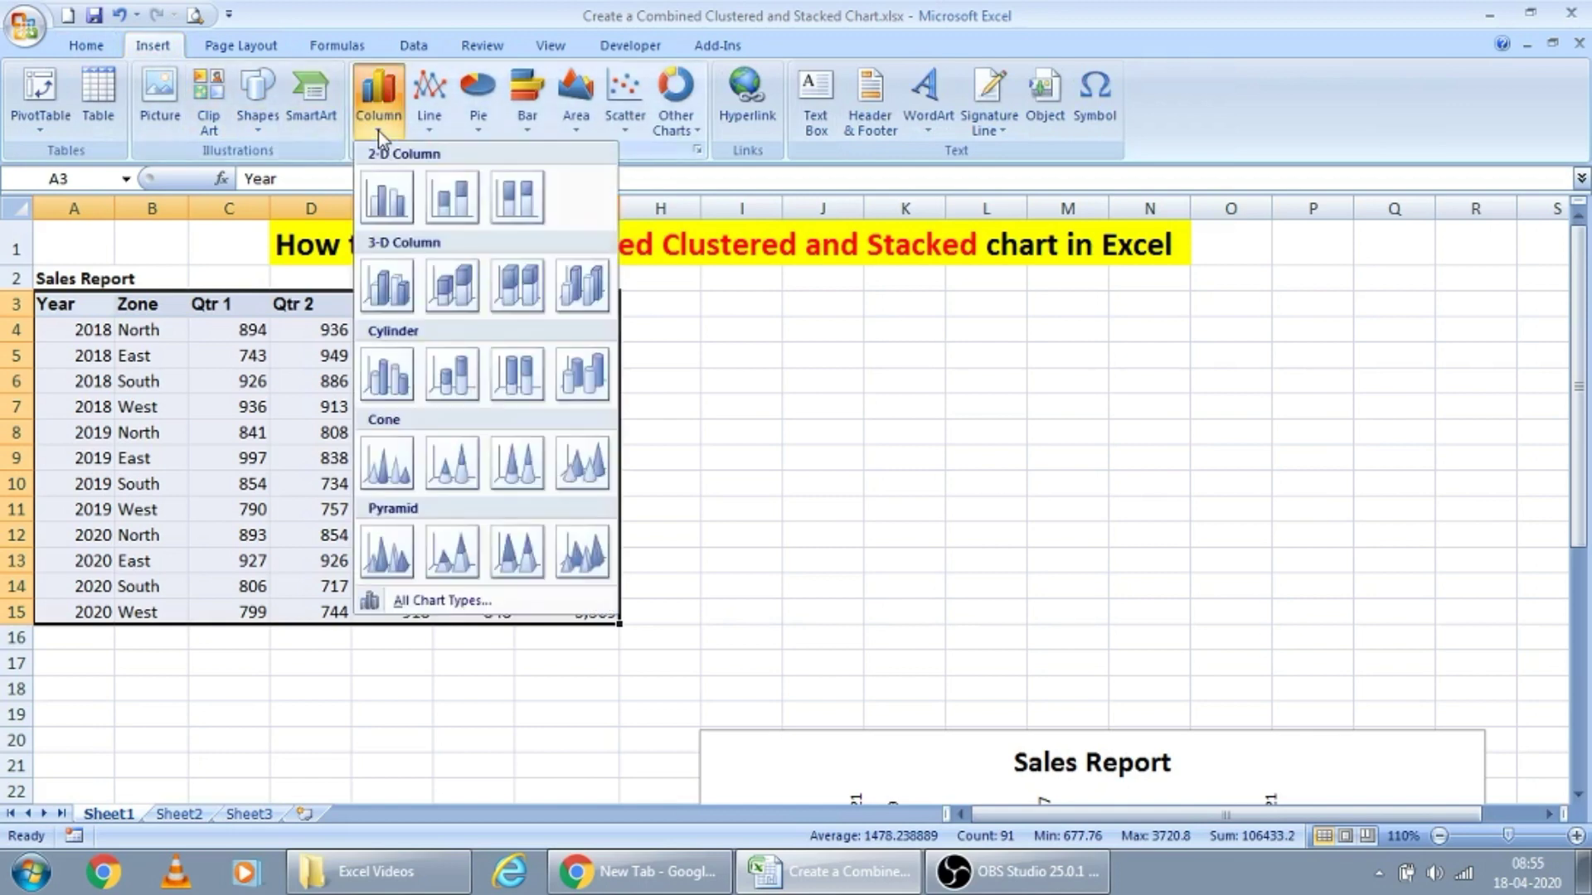
left_click(454, 214)
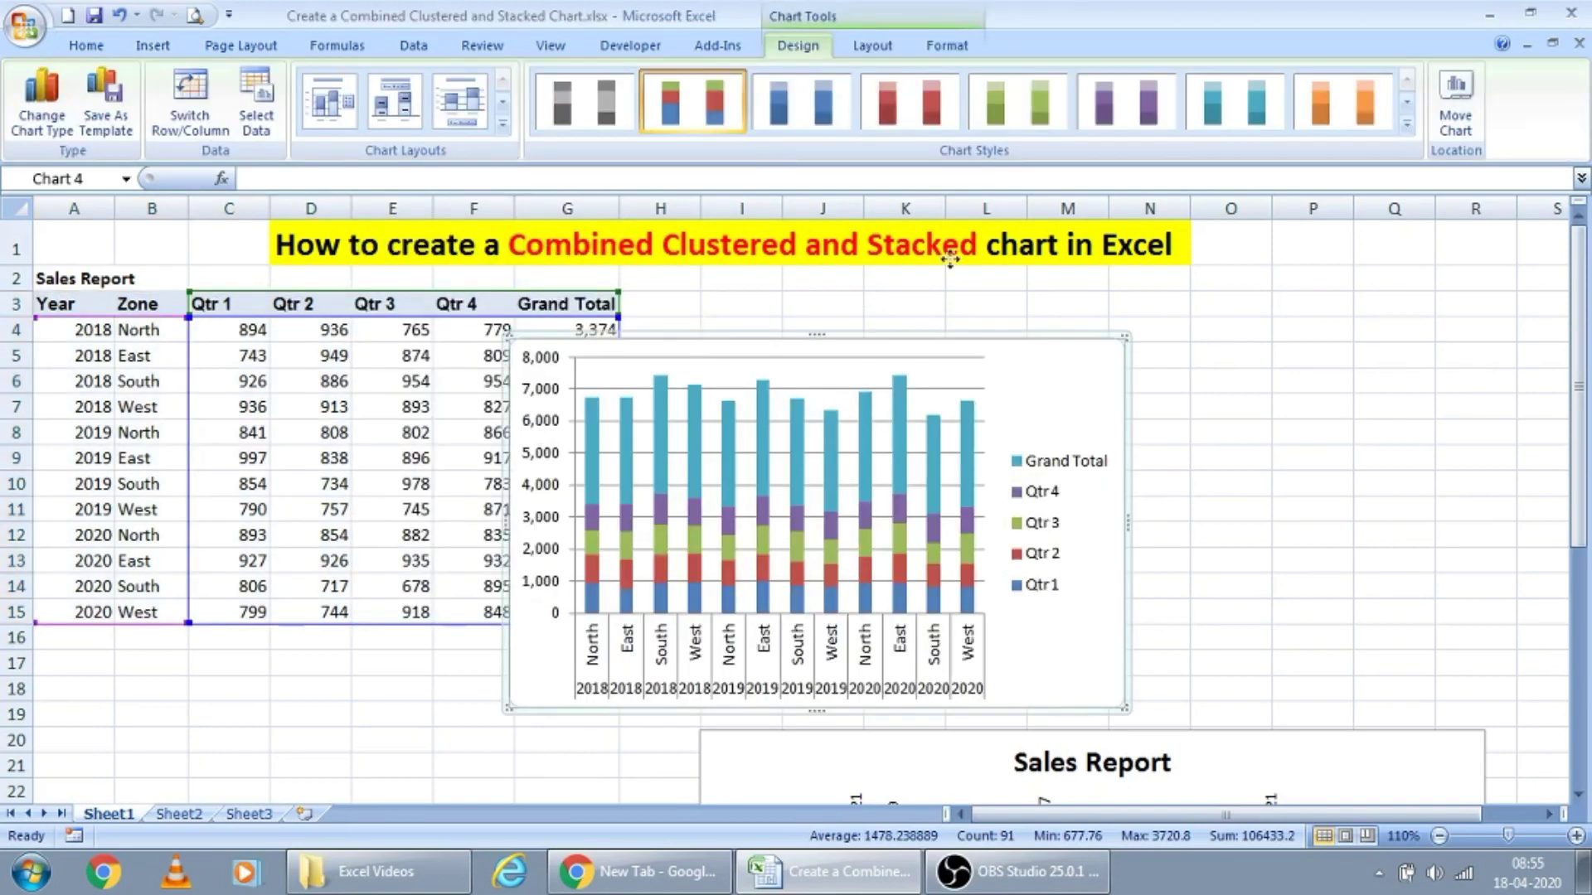
- Place the new stacked column chart beside the table, starting at column I in row 3, and widen it into column R
left_click_drag(887, 291, 916, 320)
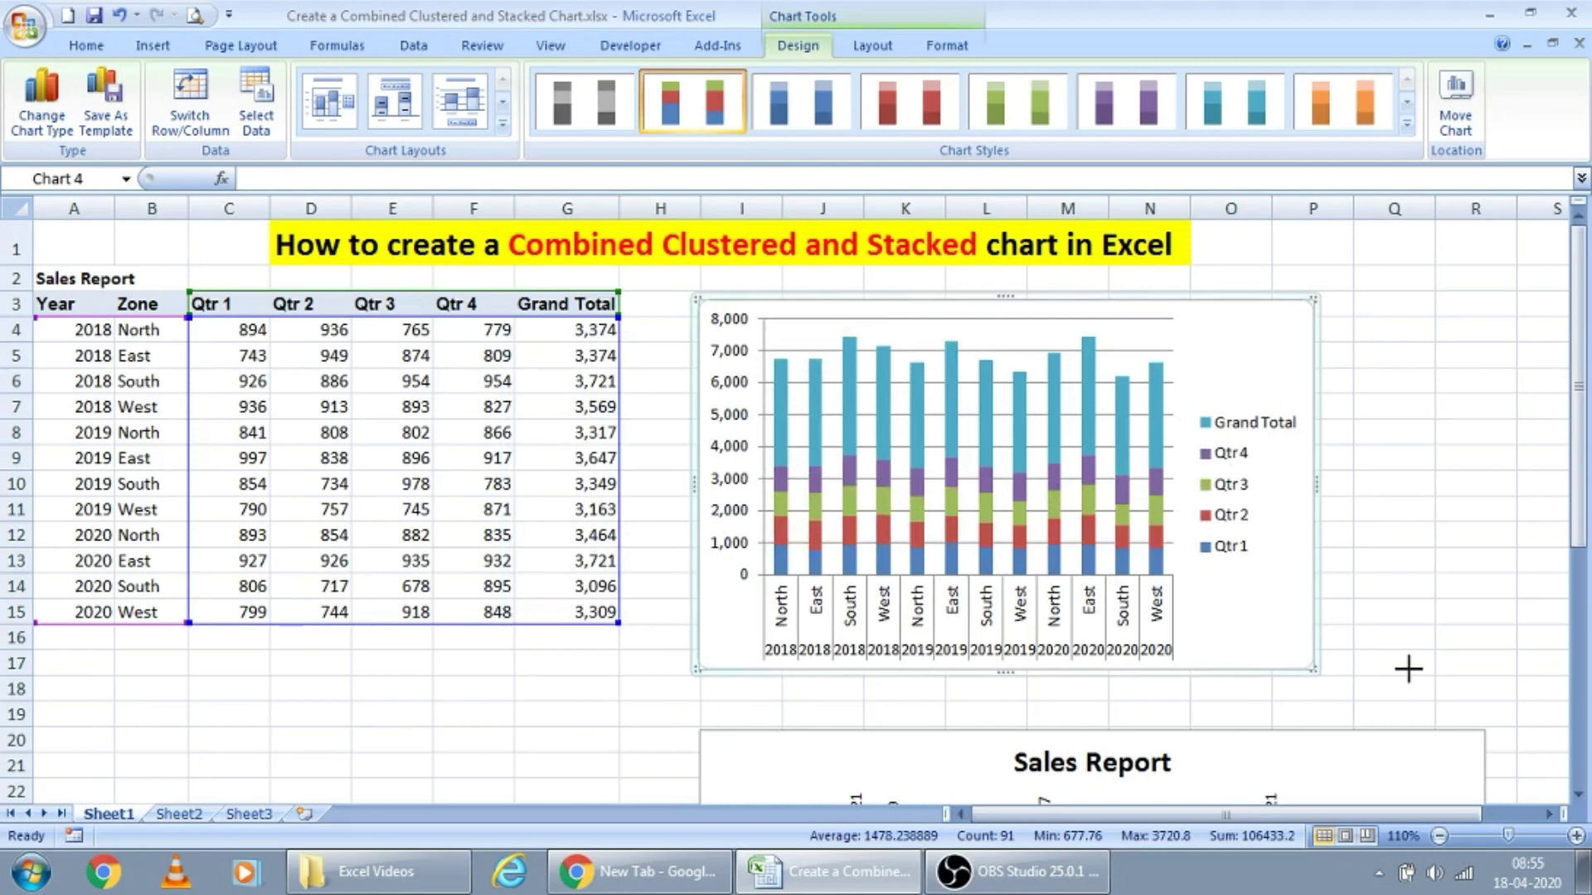
left_click_drag(1461, 665, 1461, 665)
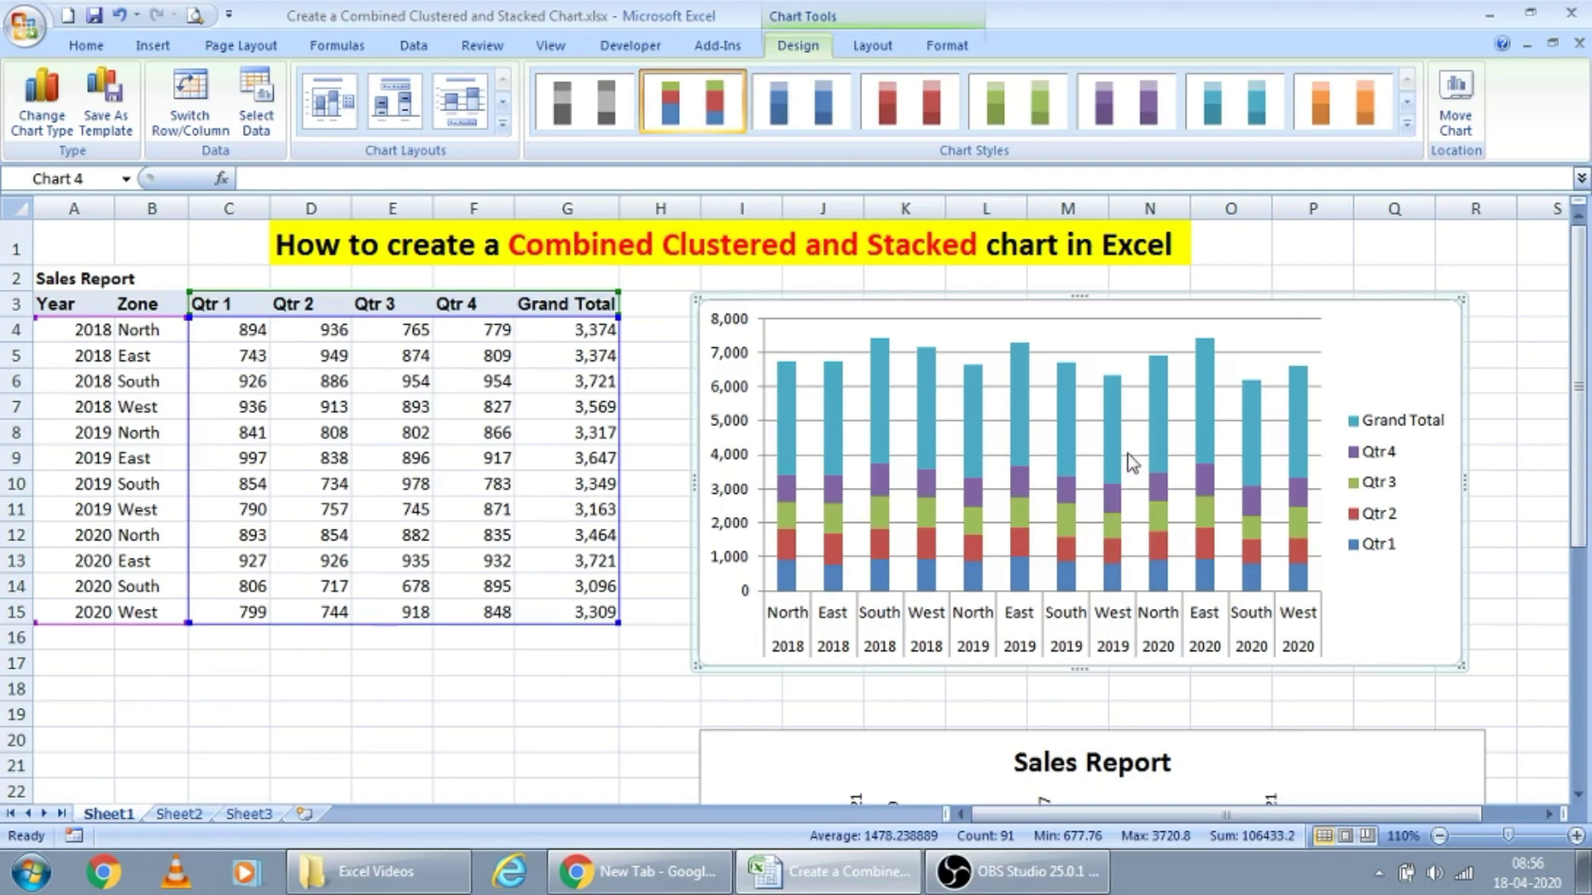
scroll(1160, 477, "down", 4)
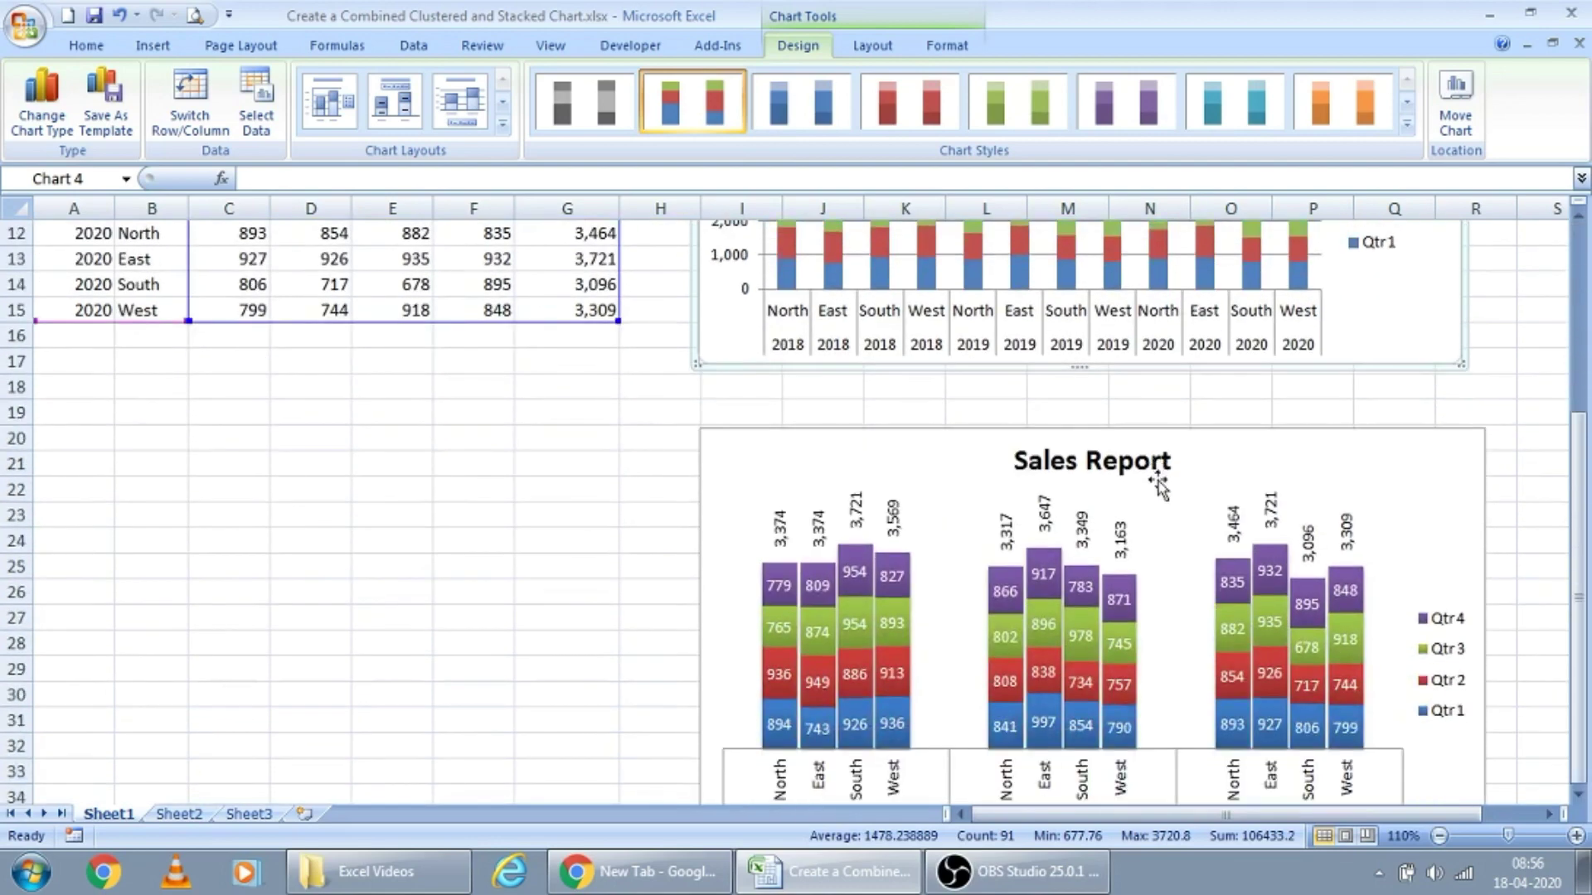
scroll(1185, 630, "up", 2)
scroll(1187, 635, "up", 1)
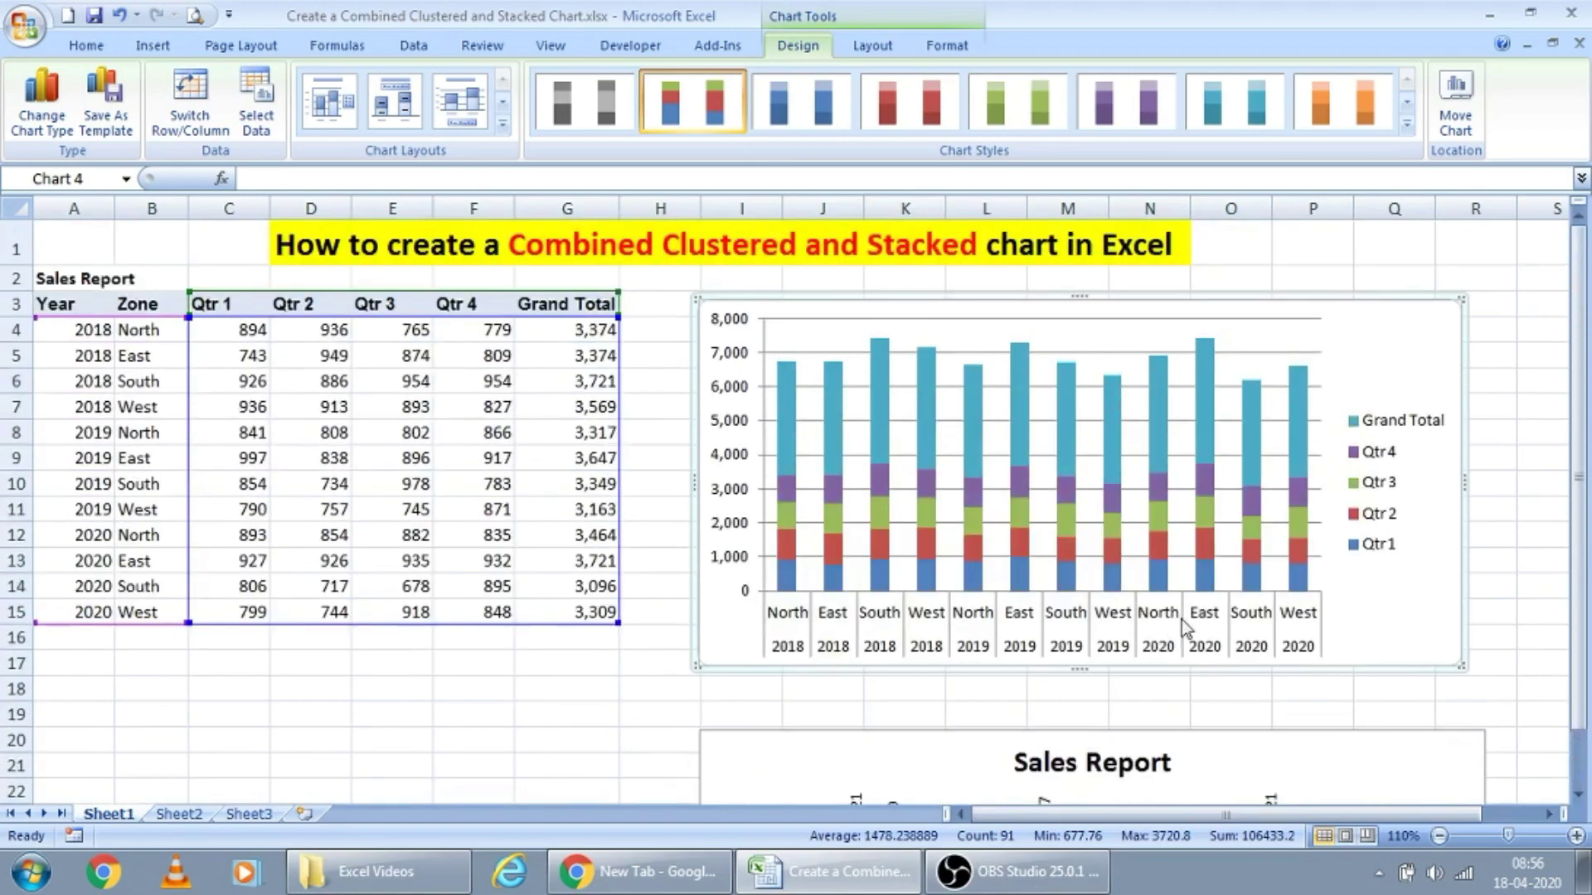
- Examine the repeated years in the Year column against the year labels on the new chart's axis
left_click(292, 384)
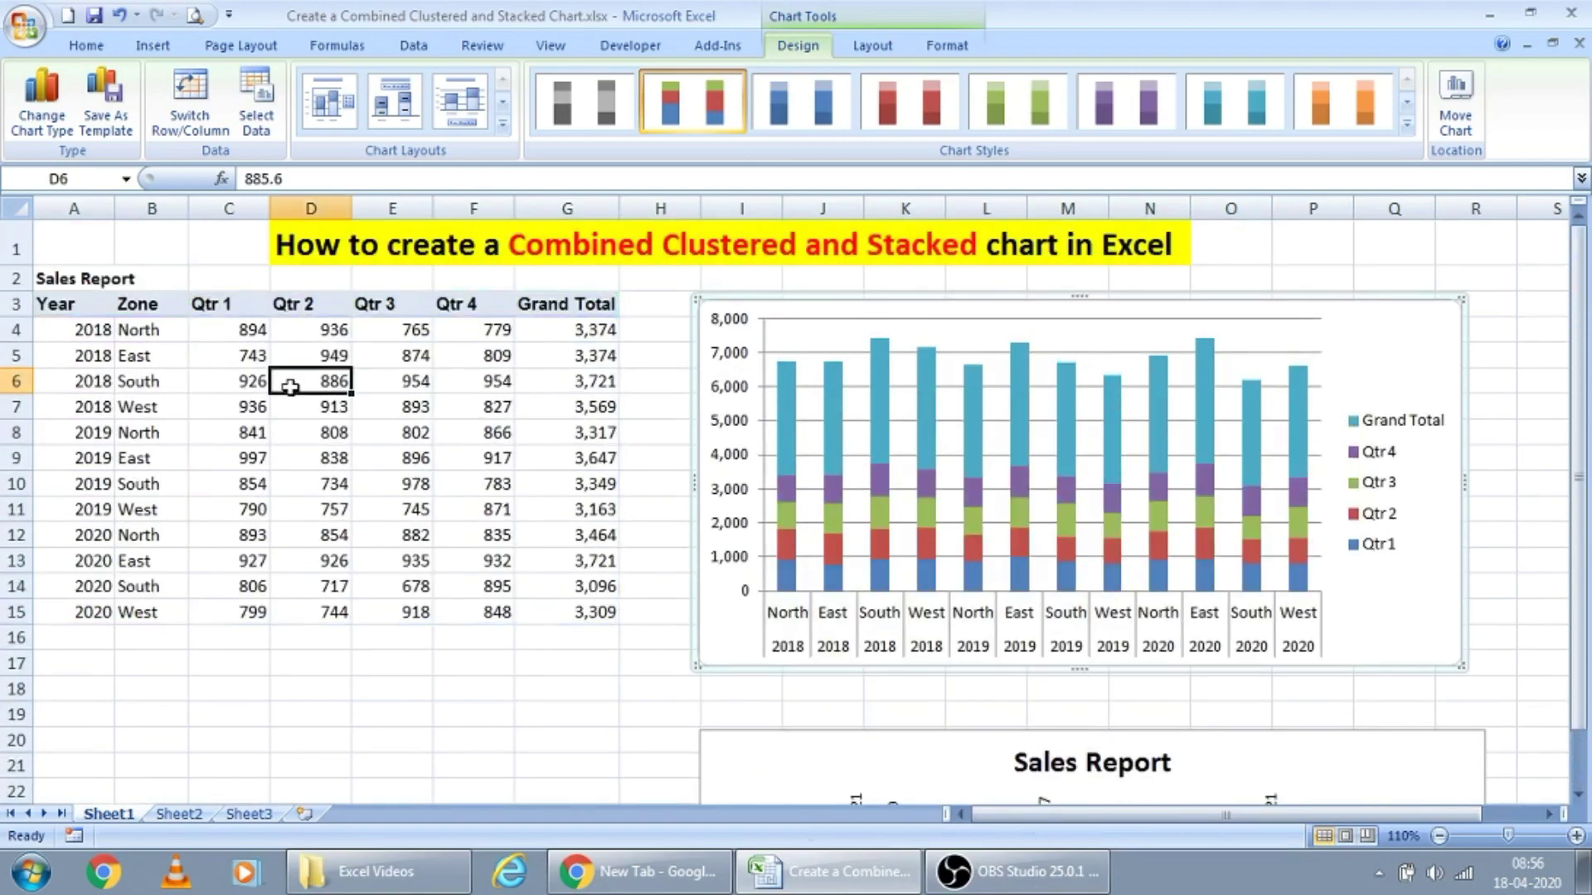
left_click(89, 340)
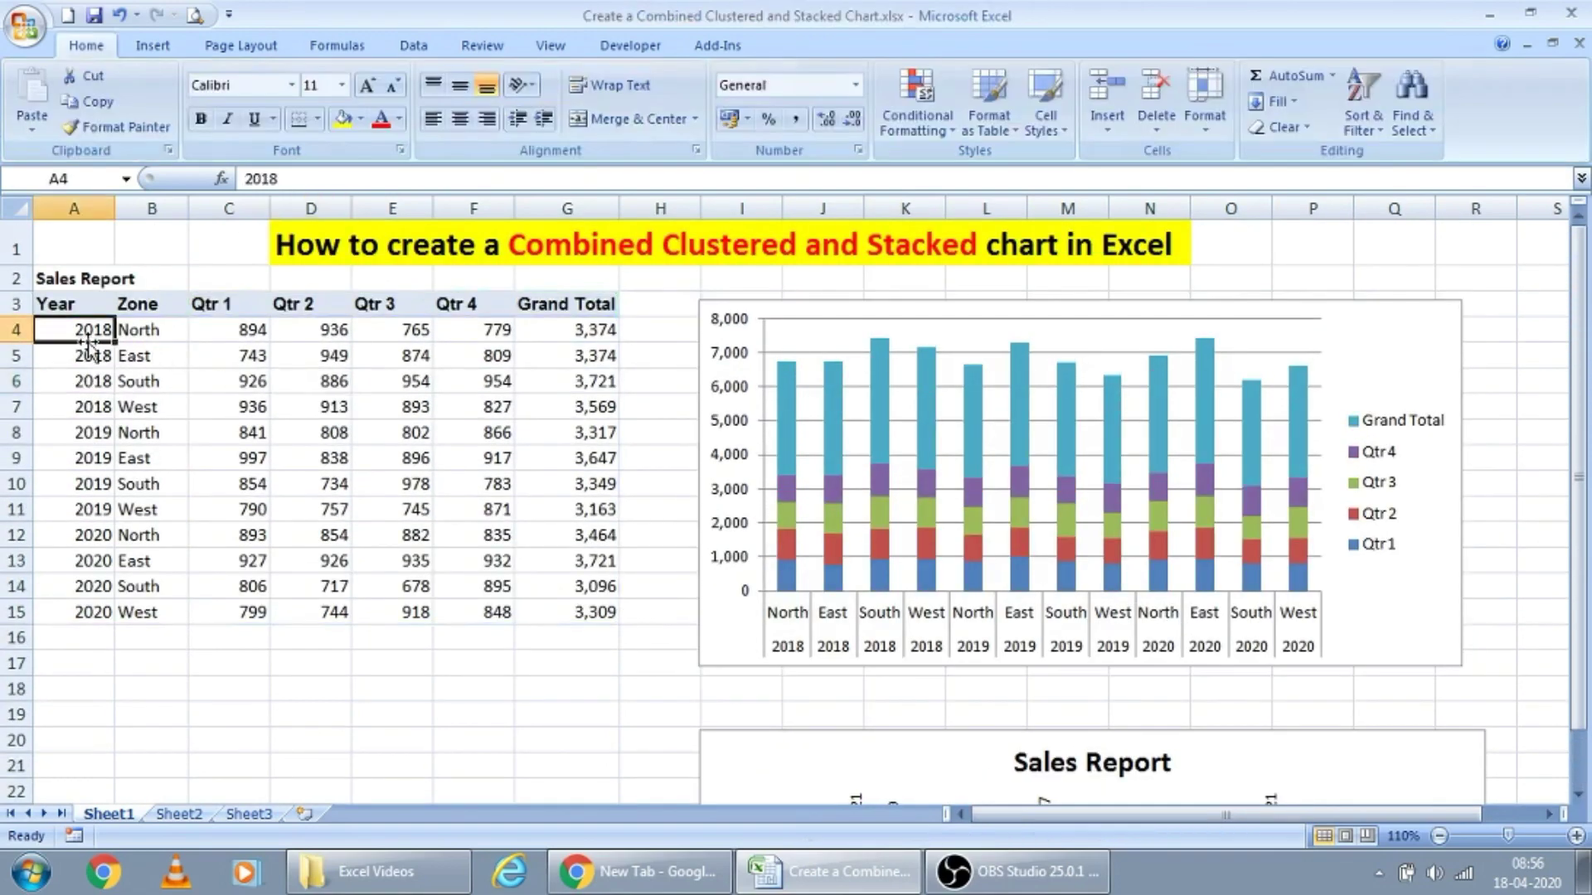
key("ctrl+shift+Right")
key("ctrl+shift+Down")
key("Down")
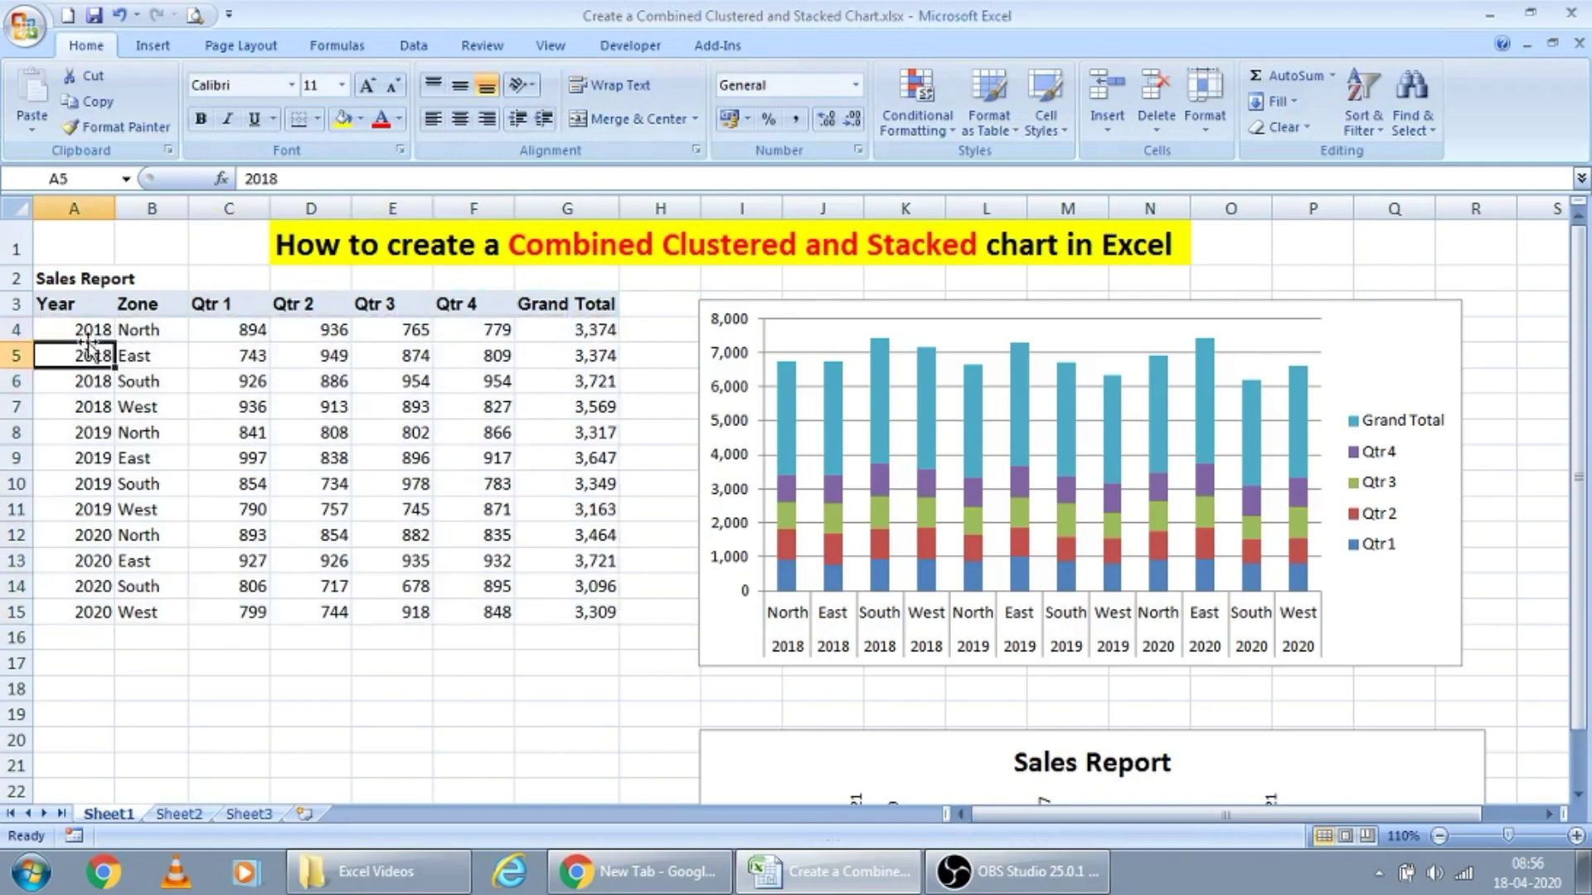
key("Down")
key("Up")
key("Up")
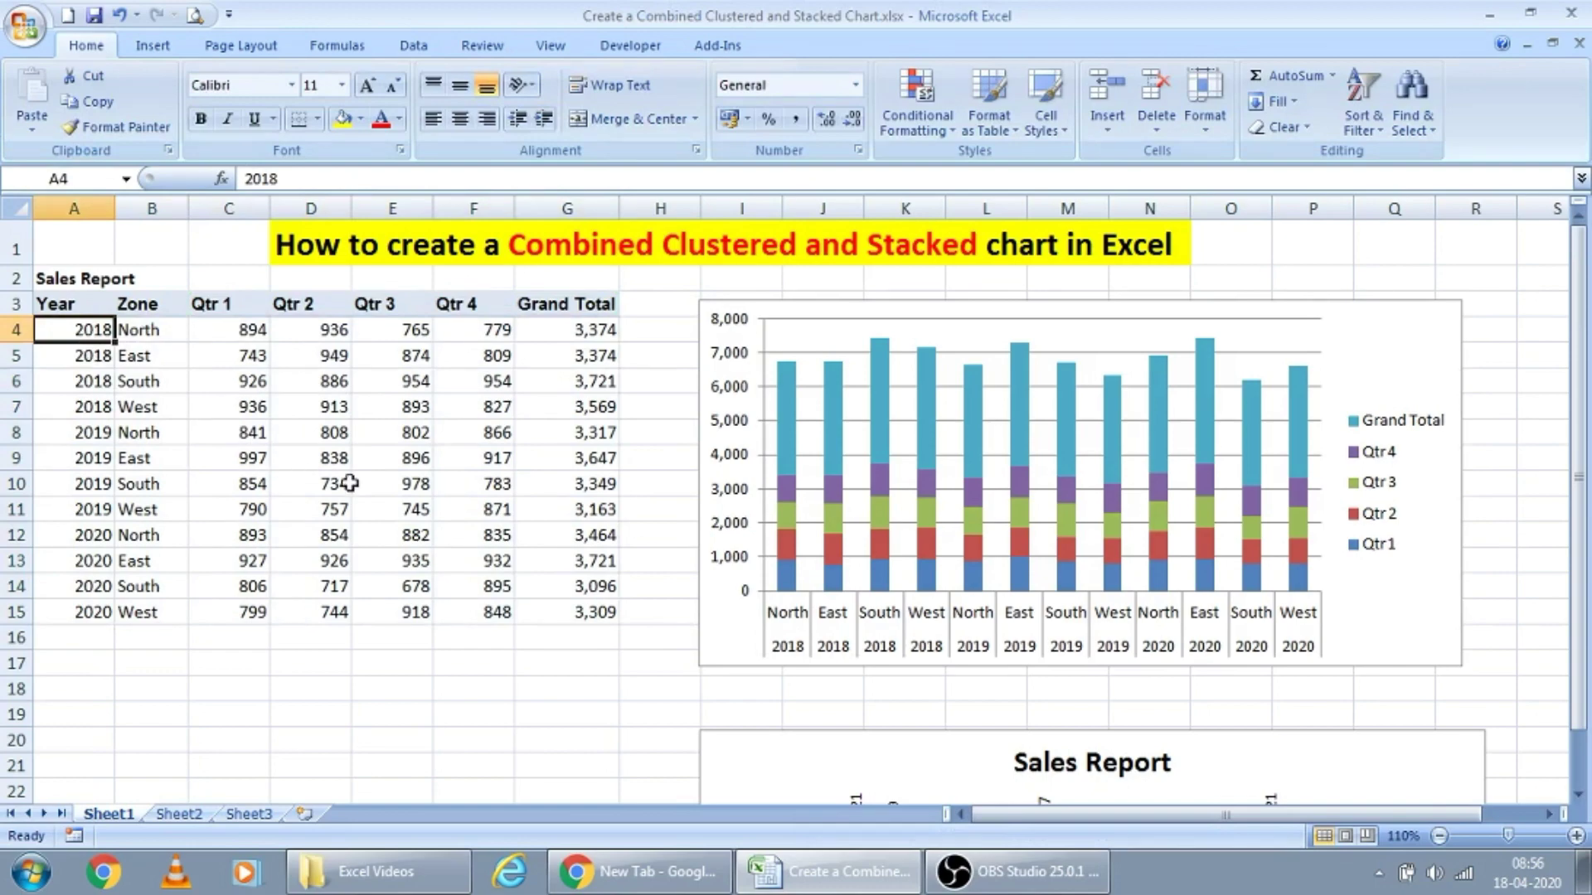
left_click(104, 382)
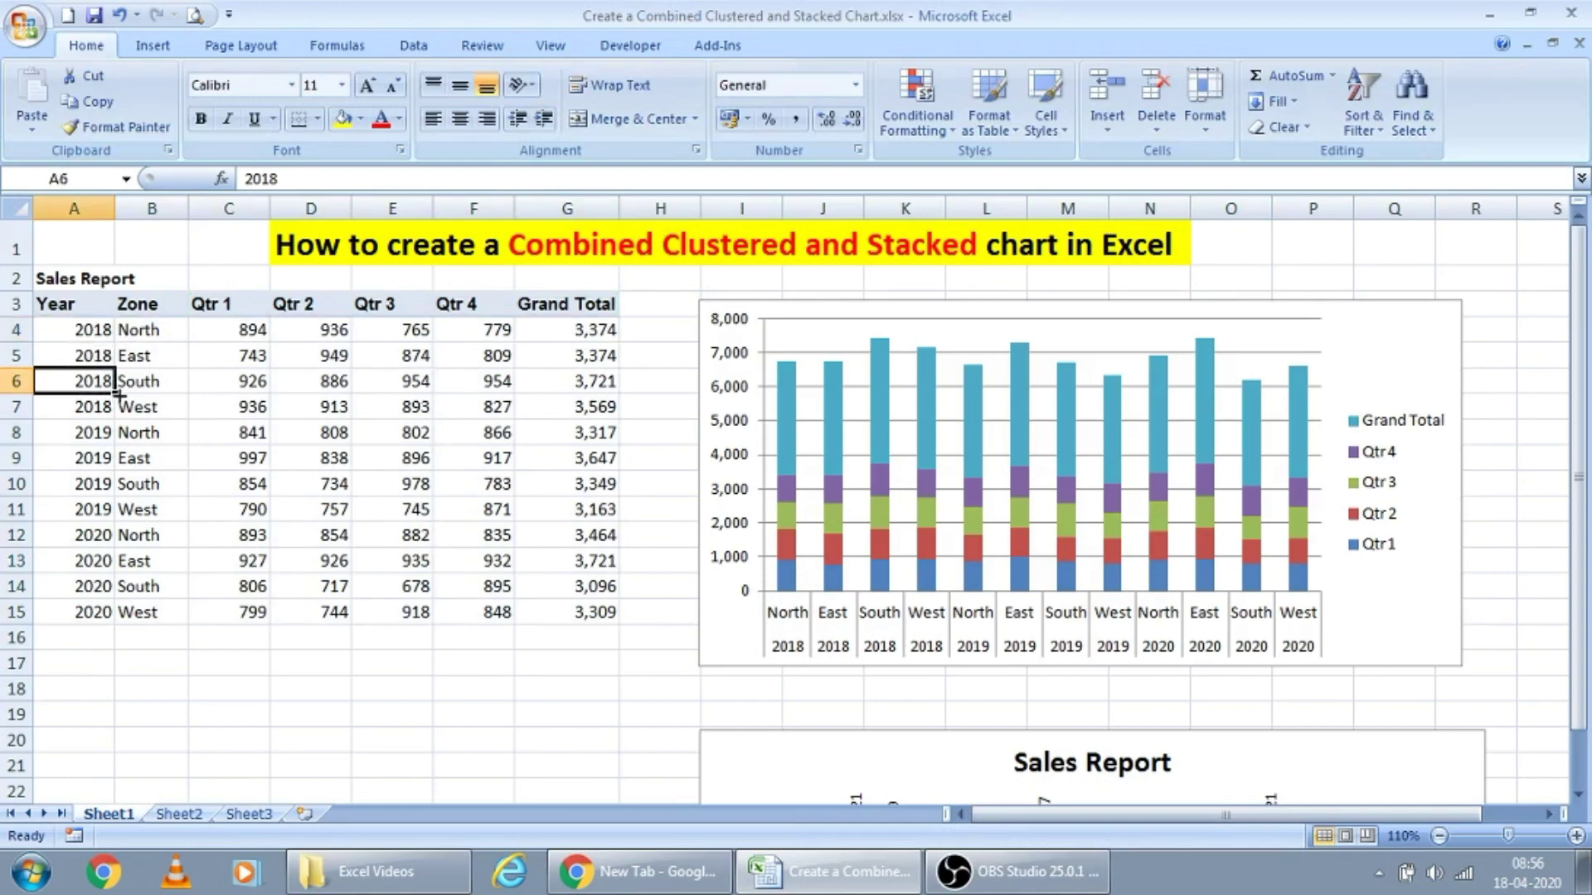
scroll(391, 575, "down", 2)
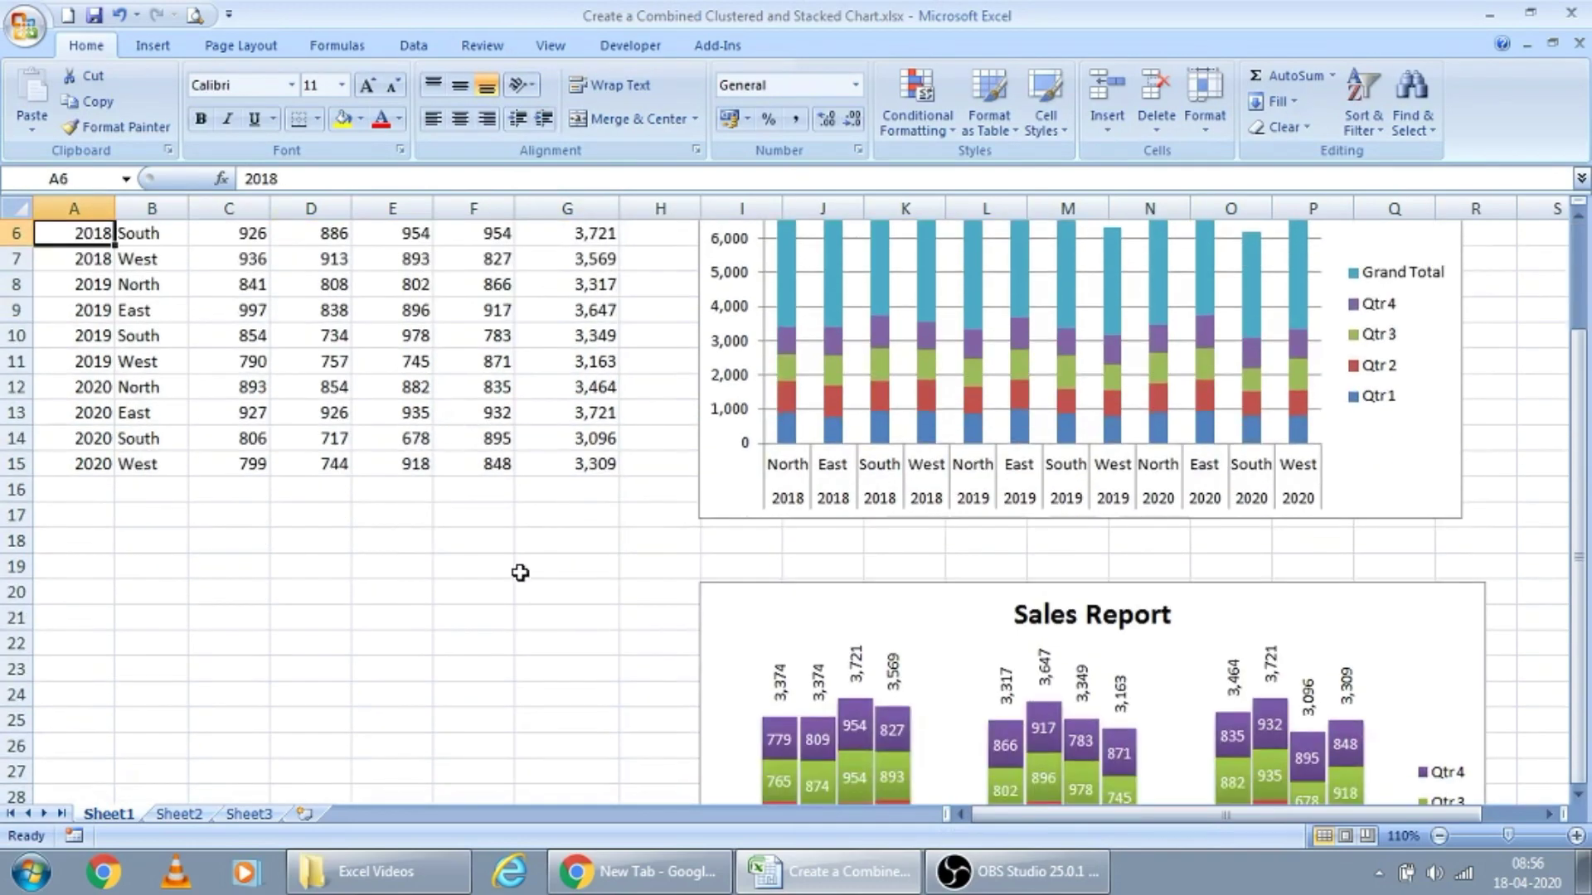
scroll(519, 573, "up", 2)
left_click(228, 387)
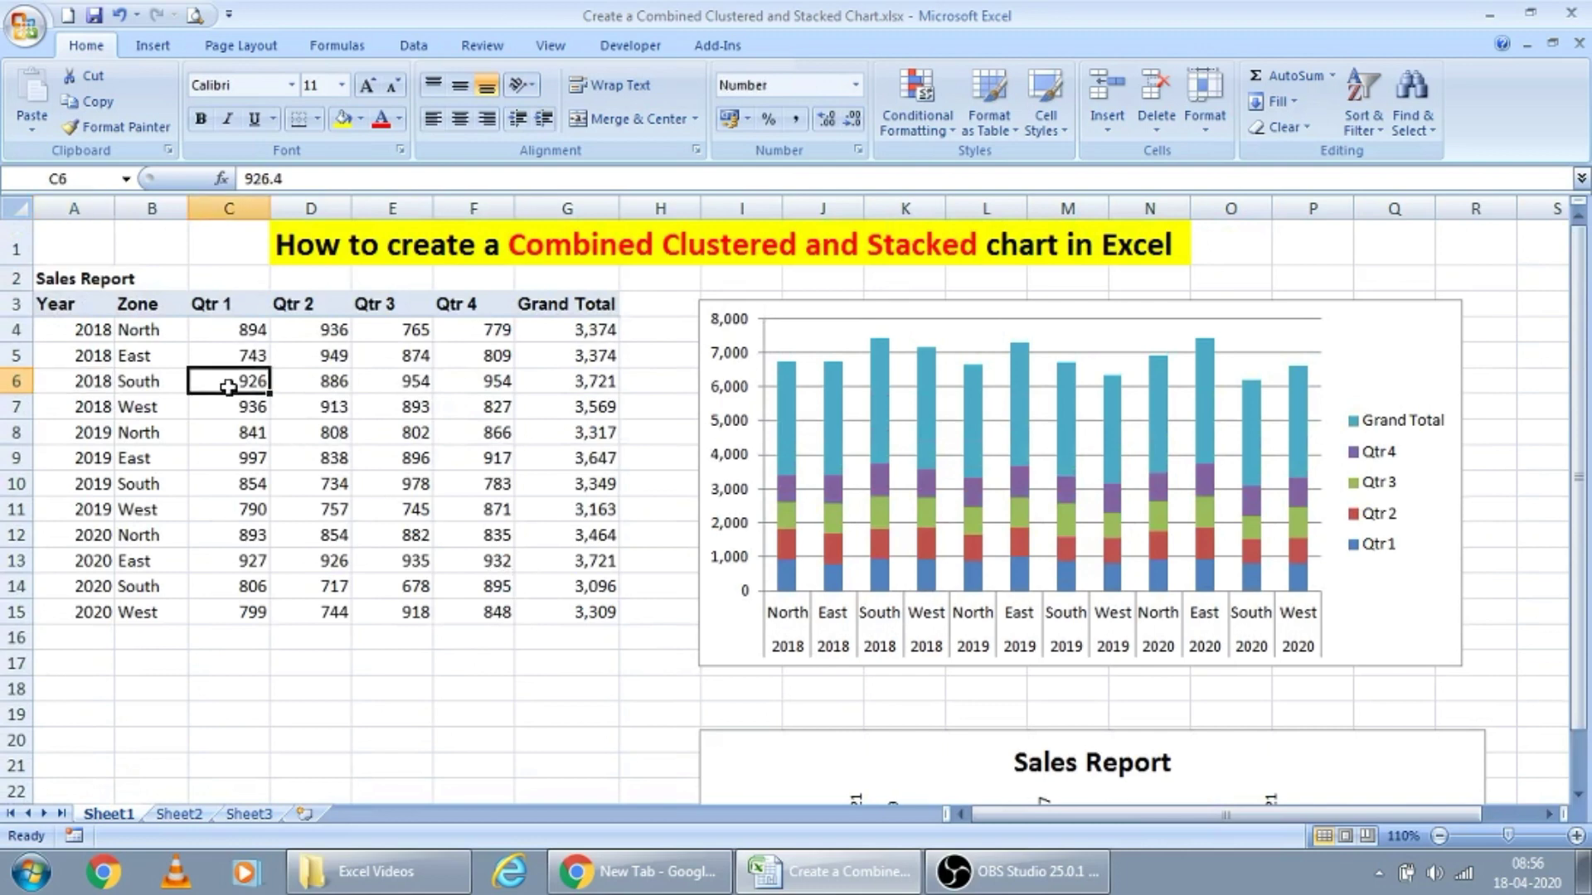
- Clear the repeated 2018 entries in A5:A7, keeping only the year in A4
key("ctrl+Up")
key("ctrl+Left")
key("Down")
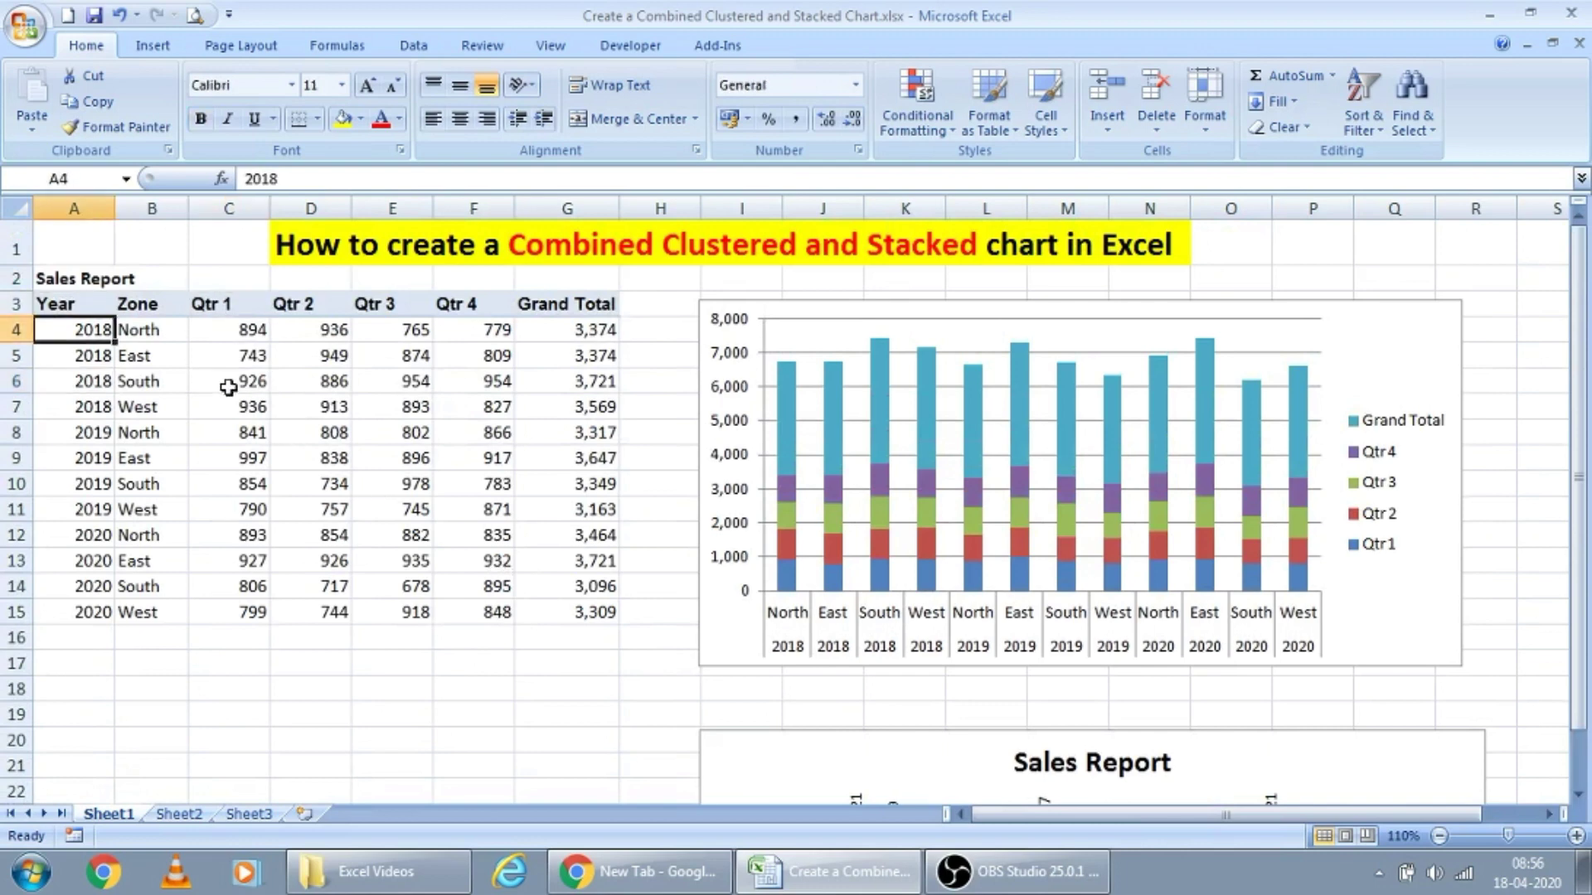
key("Down")
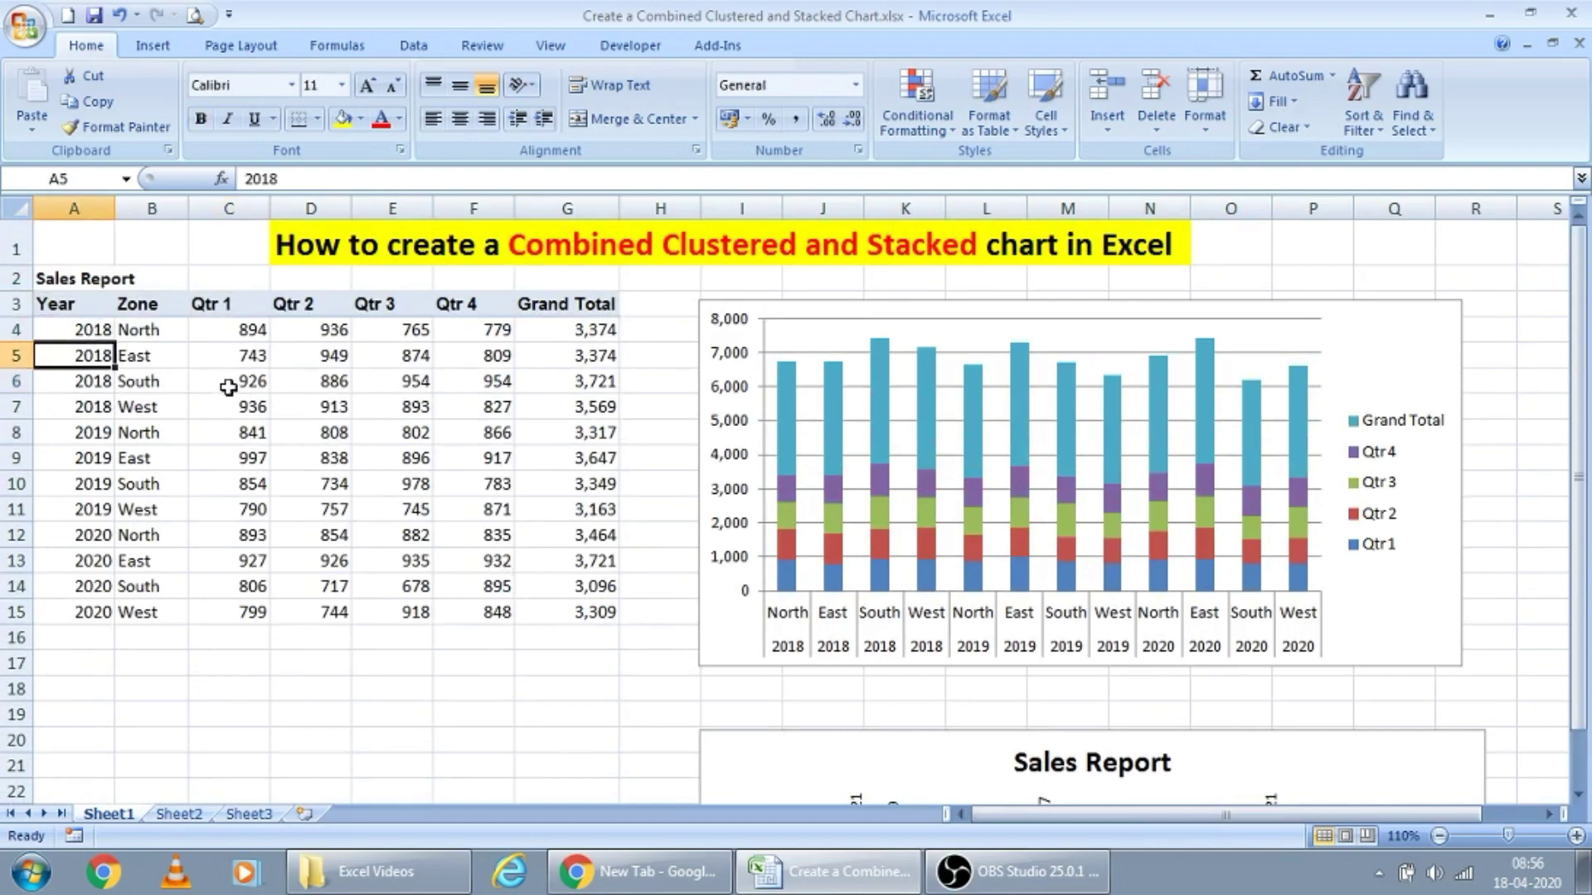
key("Up")
key("Down")
key("shift+Down")
key("shift+Down")
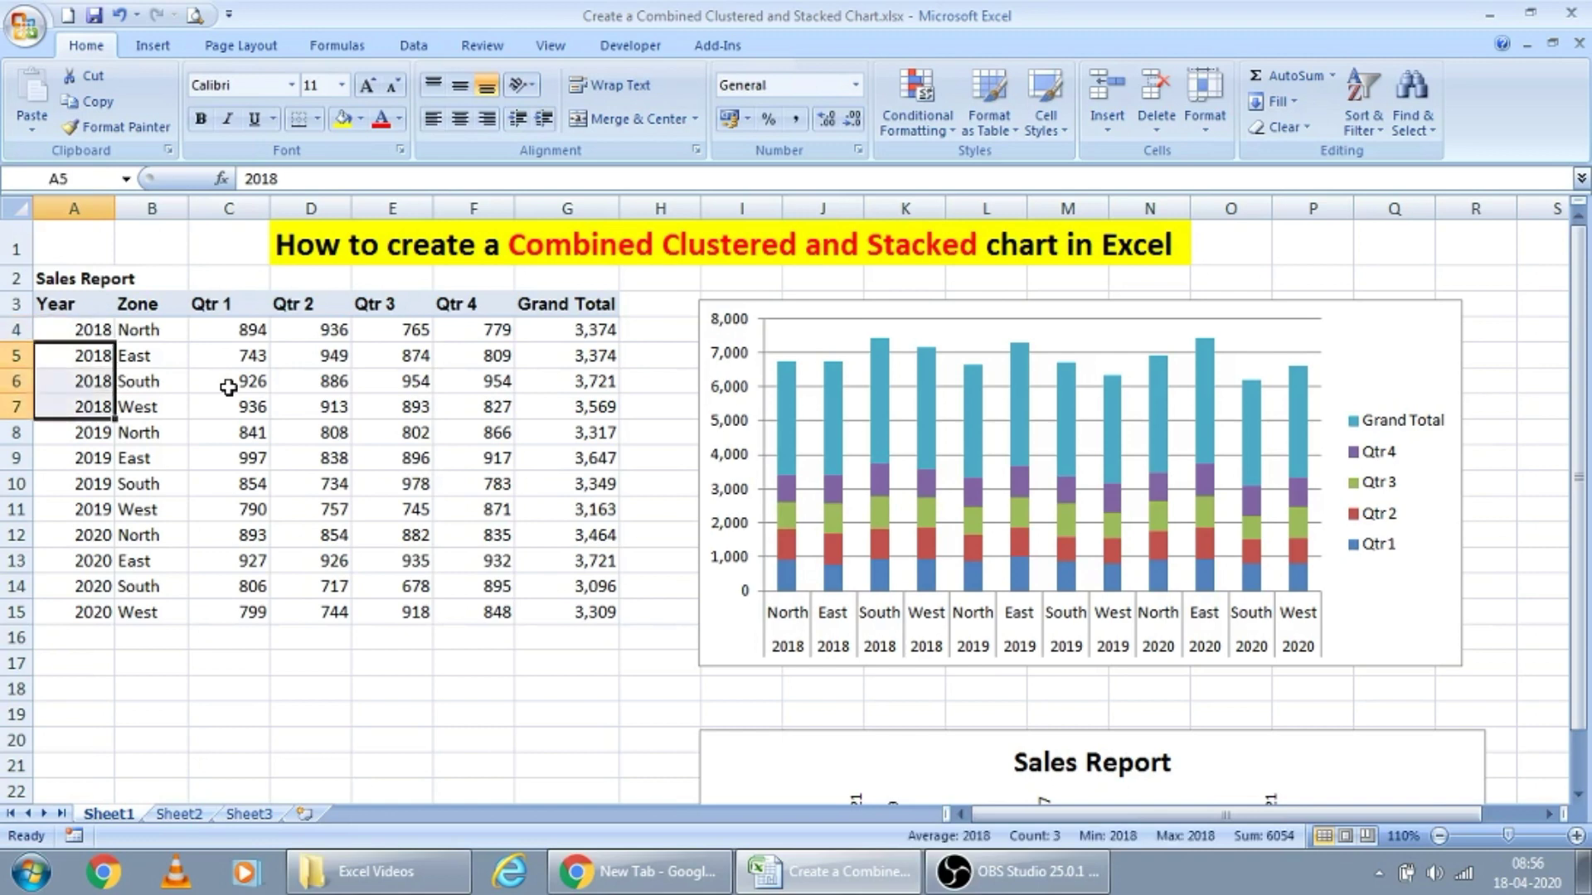
key("Delete")
- Clear the repeated 2019 entries in A9:A11, keeping only the year in A8
key("Down")
key("Down")
key("Down")
key("Down")
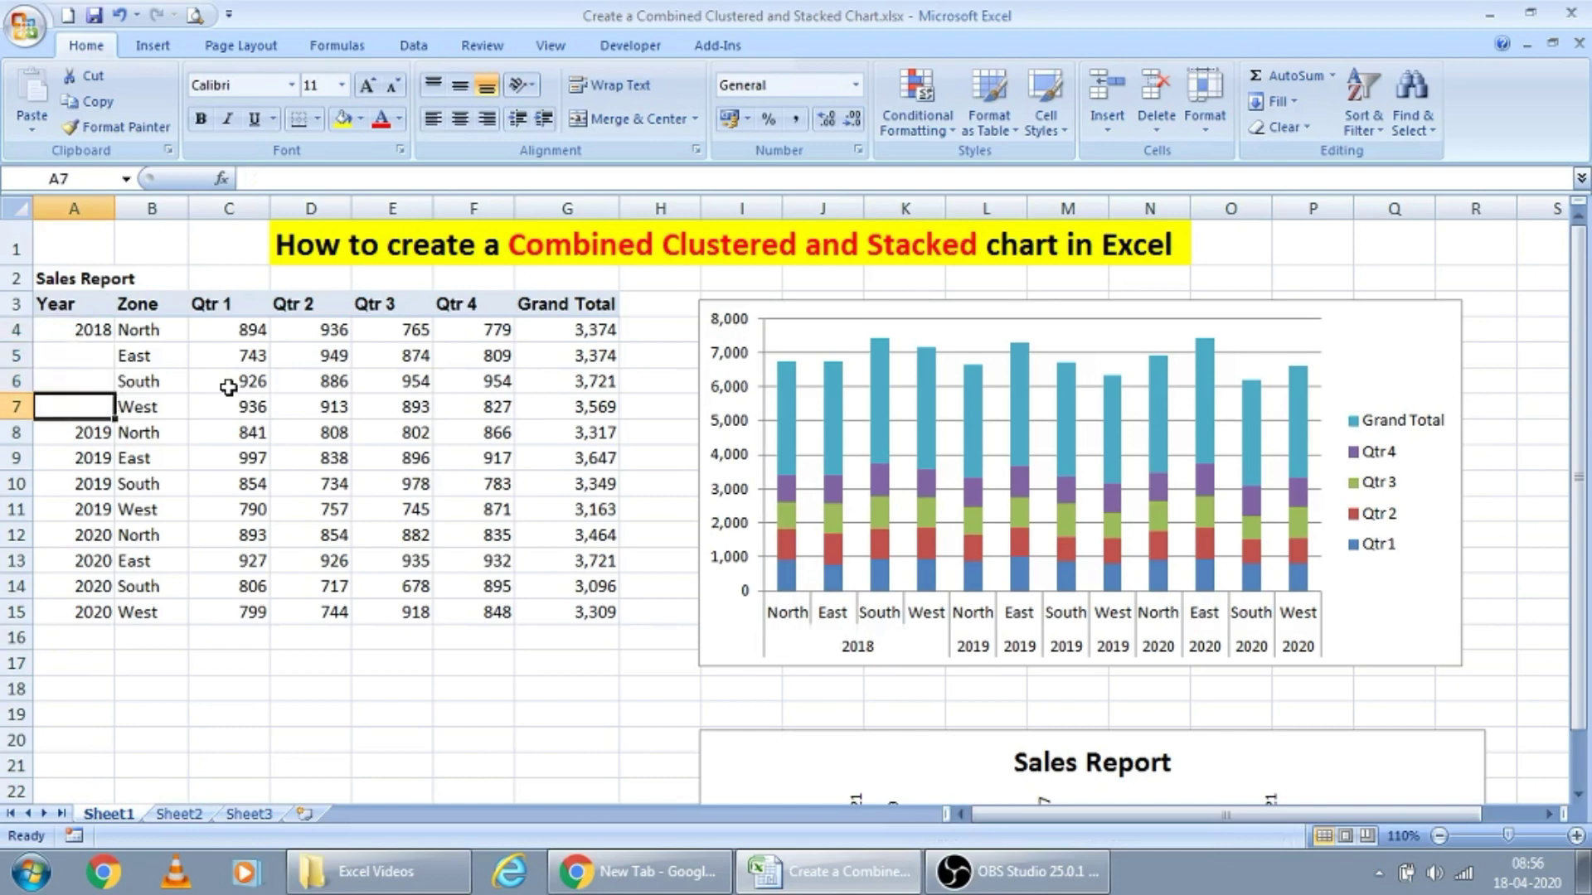
key("shift+Down")
key("shift+Down")
key("Delete")
- Clear the repeated 2020 entries in A13:A15, keeping only the year in A12
key("Down")
key("Down")
key("Down")
key("Down")
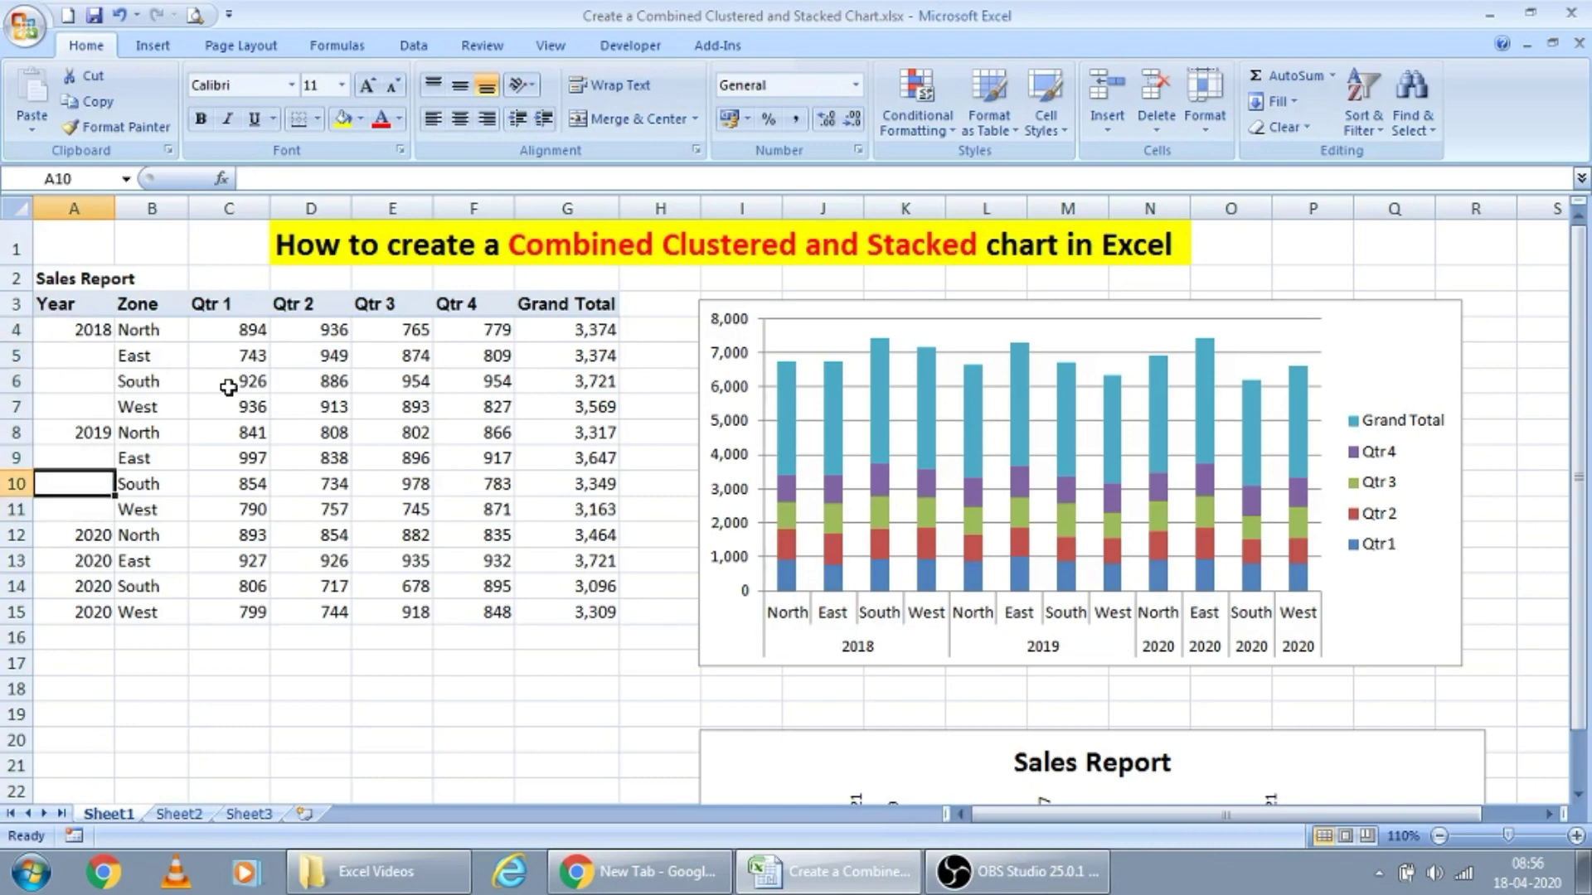
key("shift+Down")
key("shift+Down")
key("Delete")
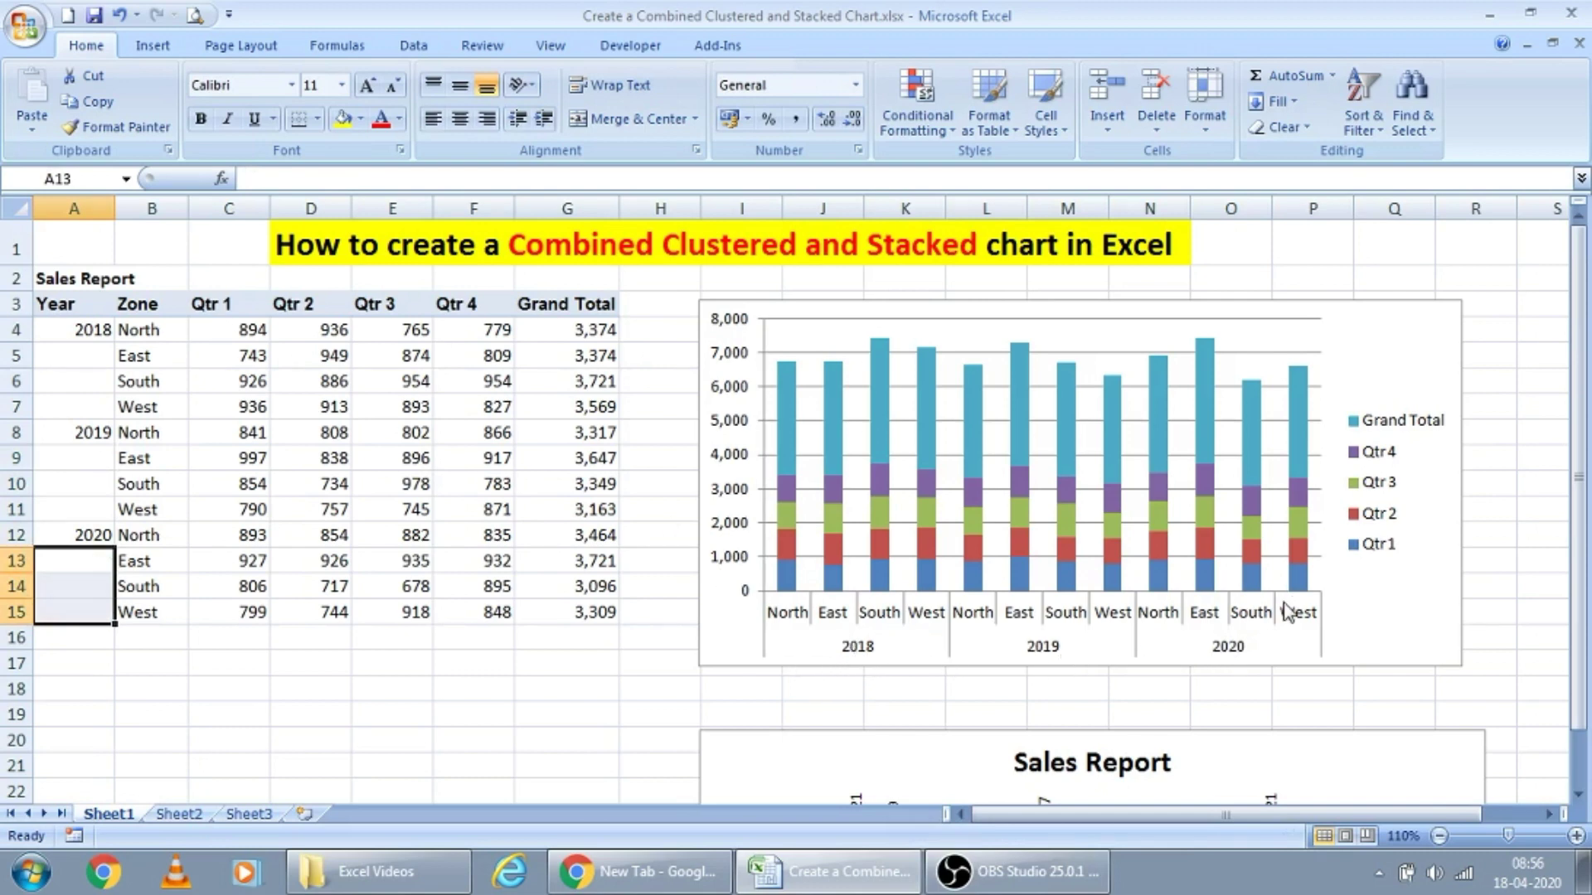
left_click(481, 479)
- Set the gap width of the new chart's stacked columns to 10% through the Qtr 1 series formatting
left_click(792, 581)
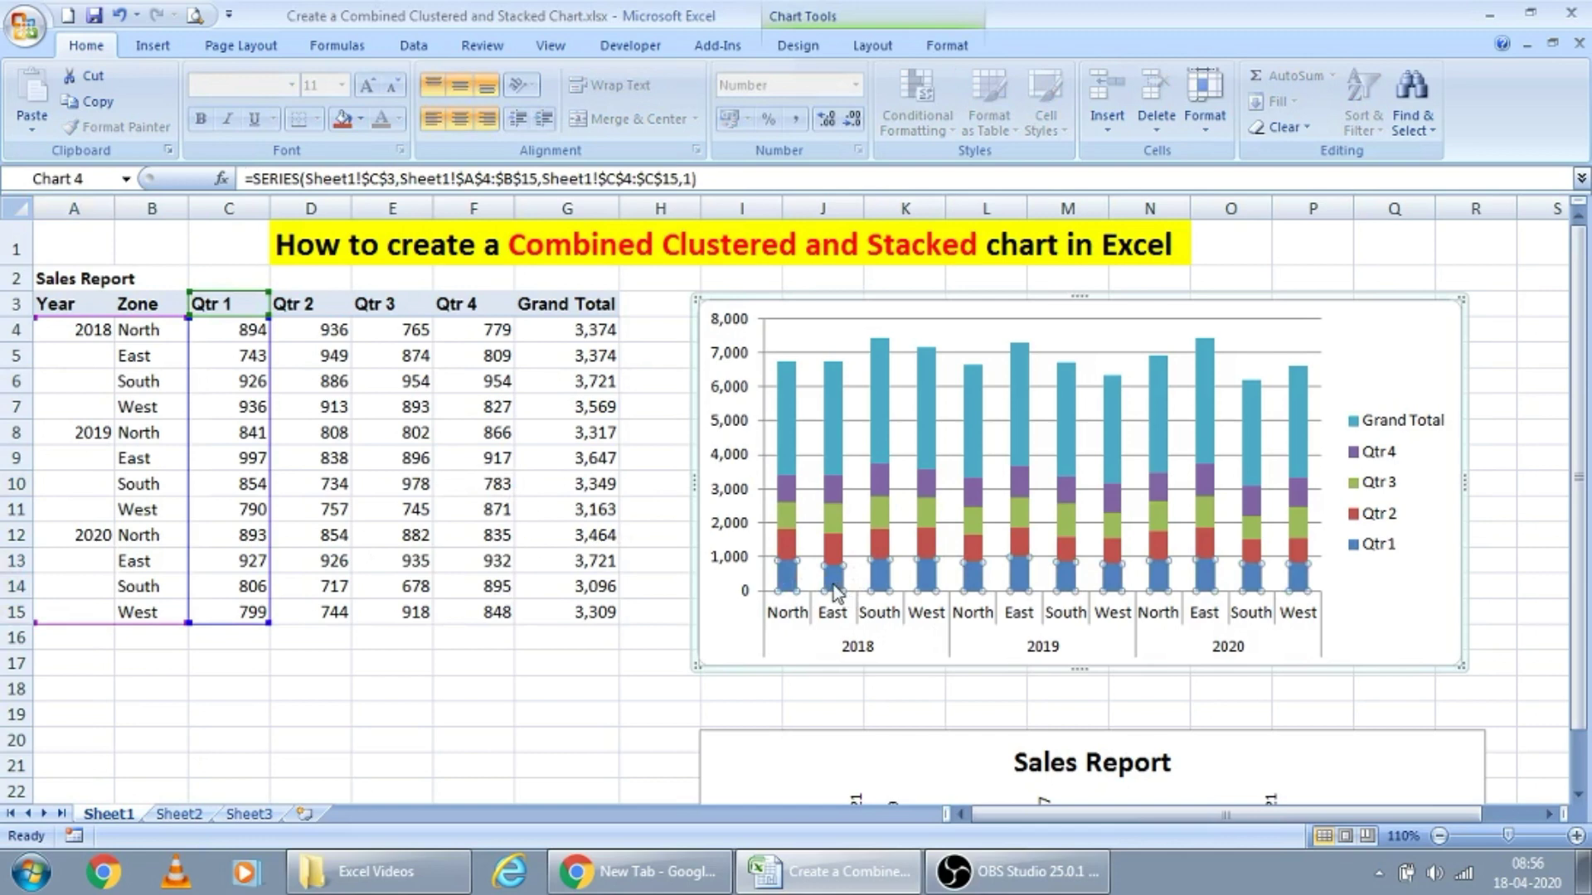
right_click(836, 592)
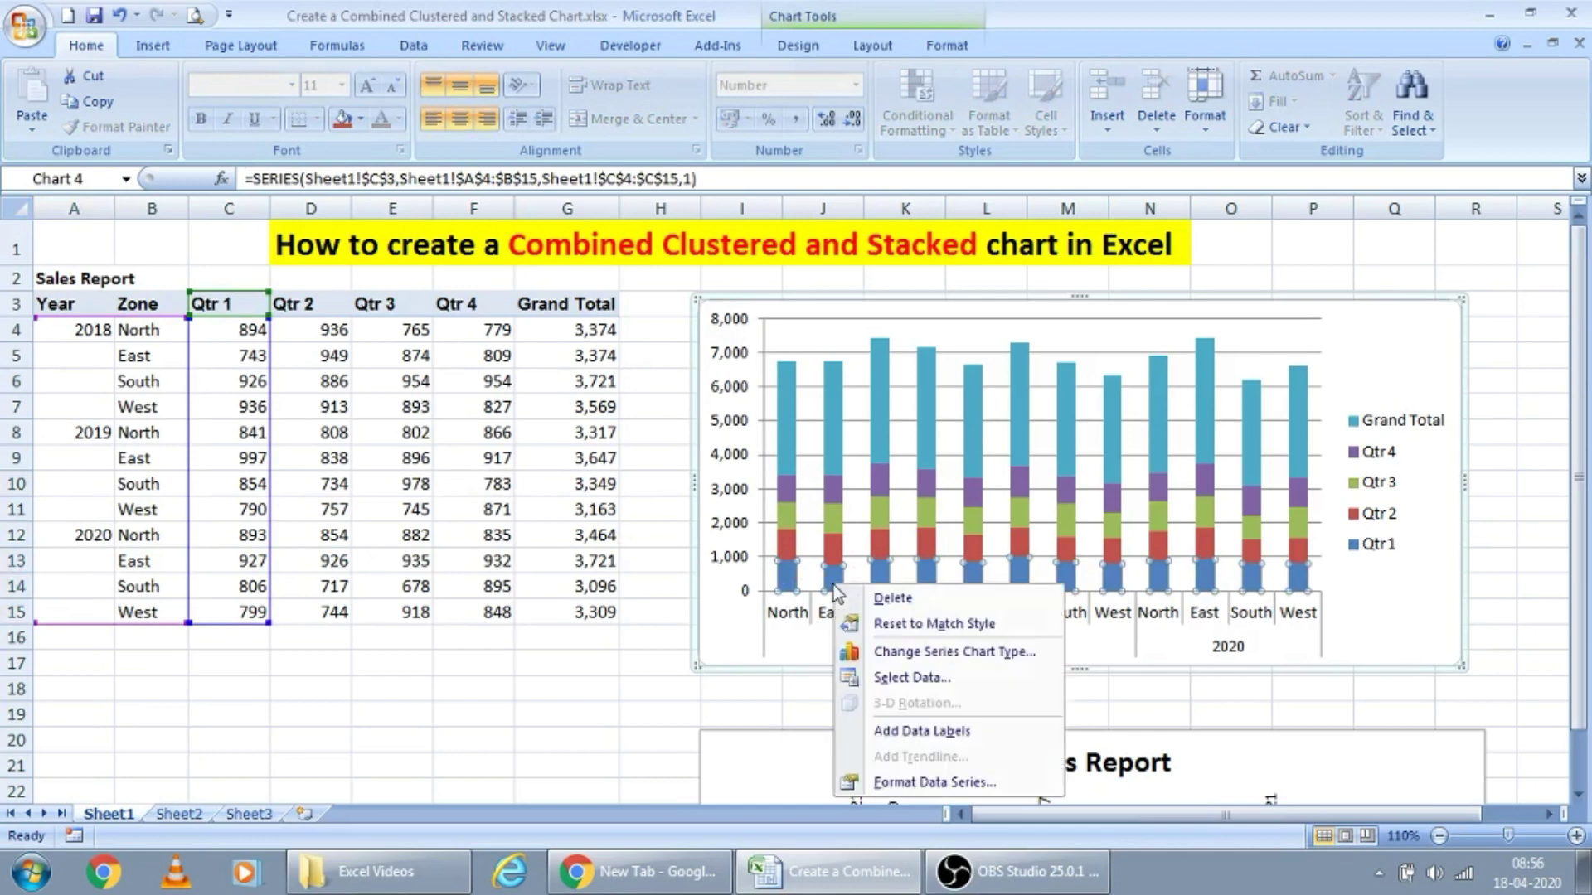
left_click(957, 783)
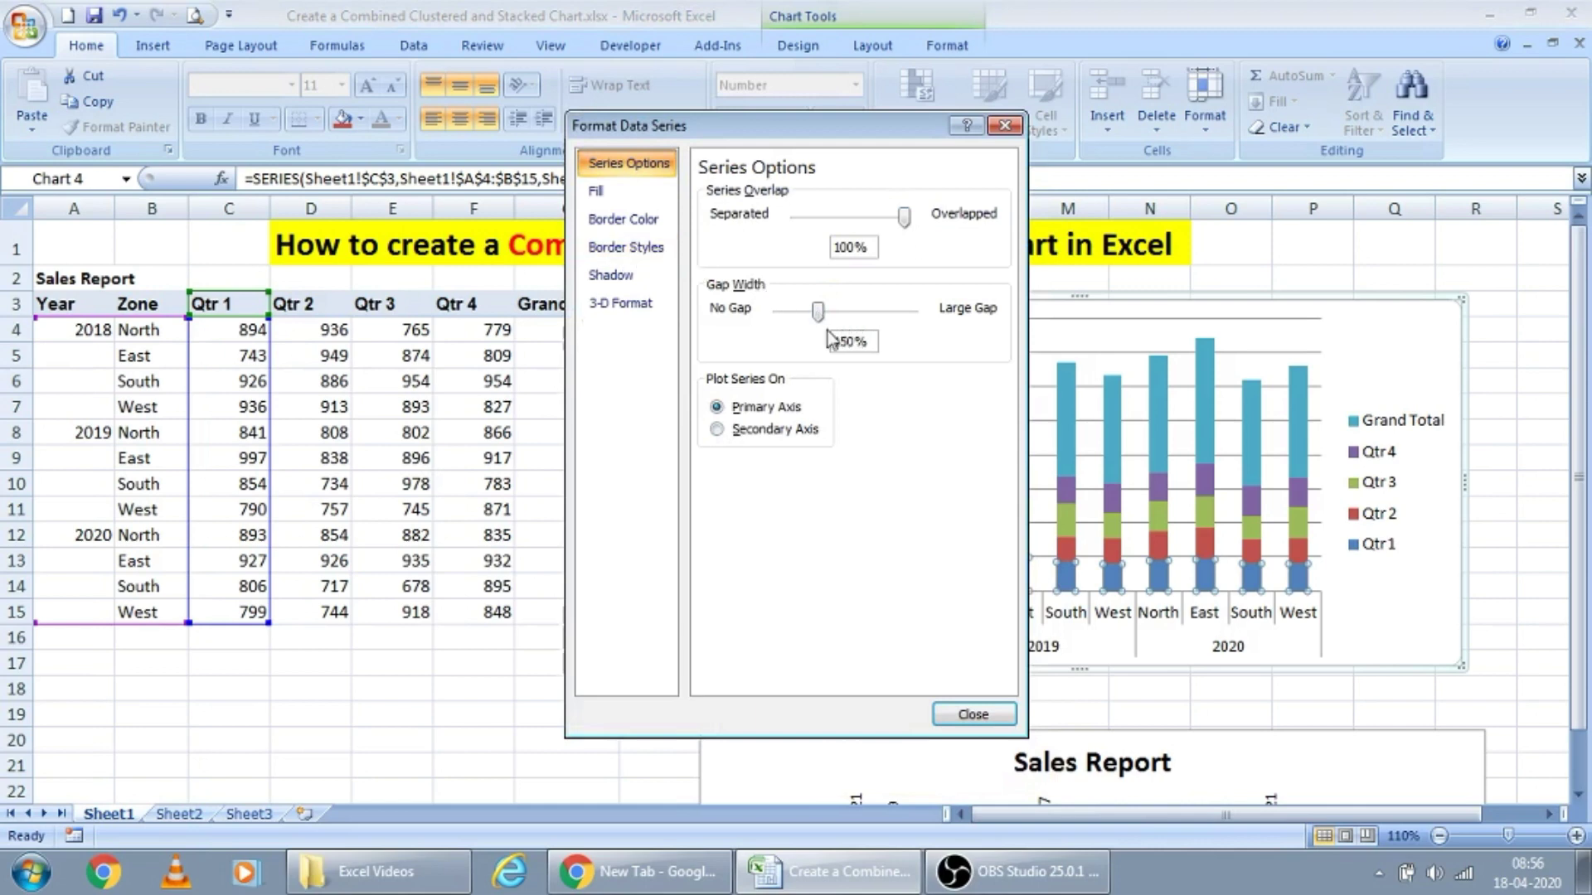
left_click_drag(821, 313, 783, 316)
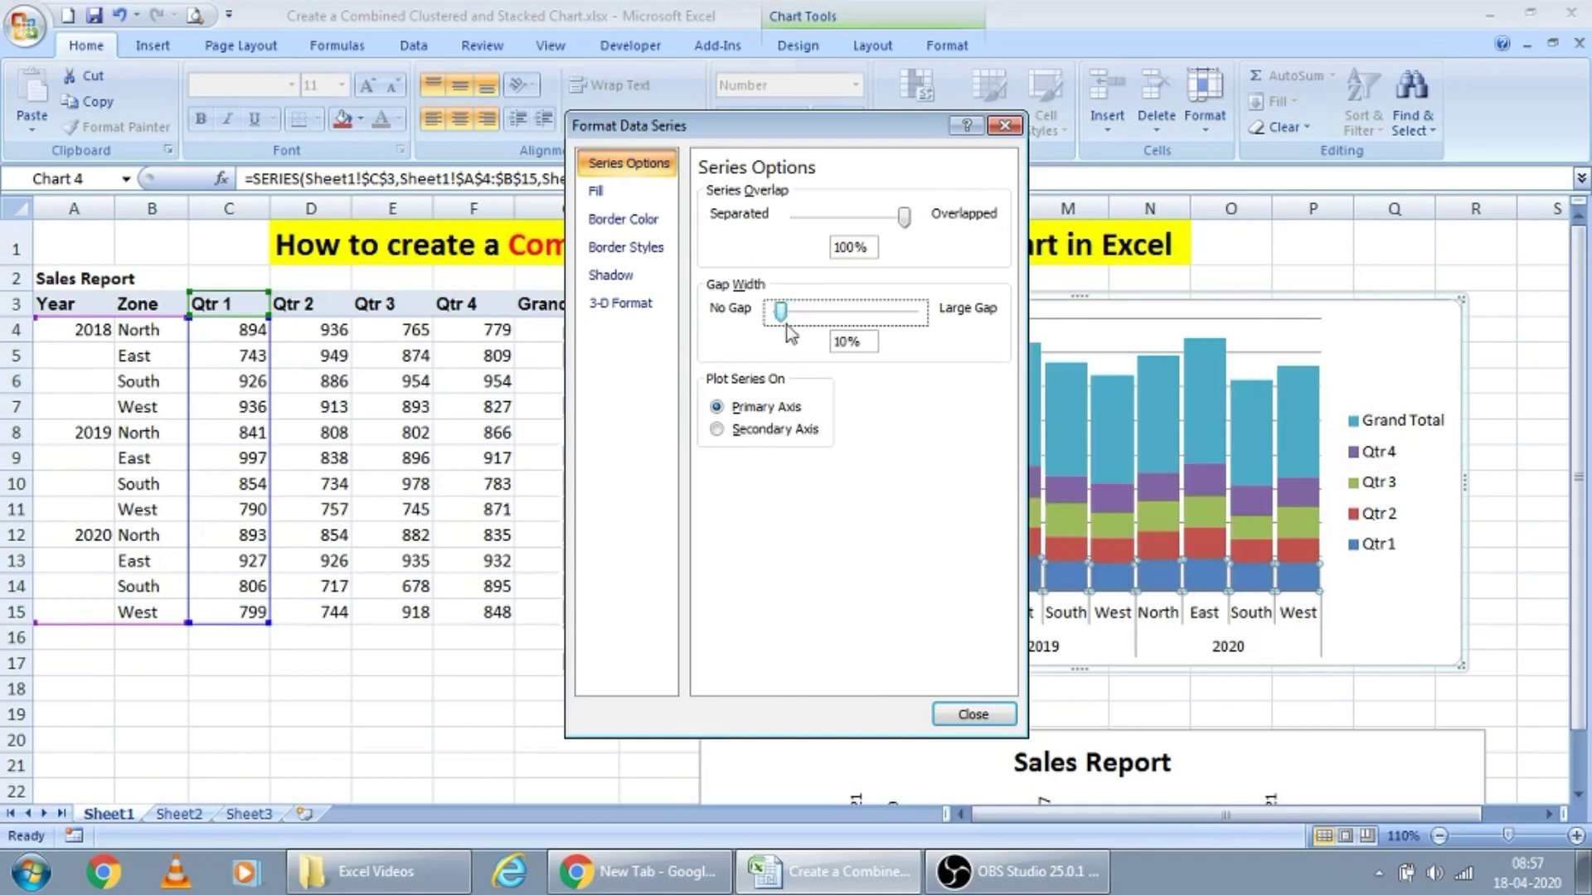
left_click(971, 711)
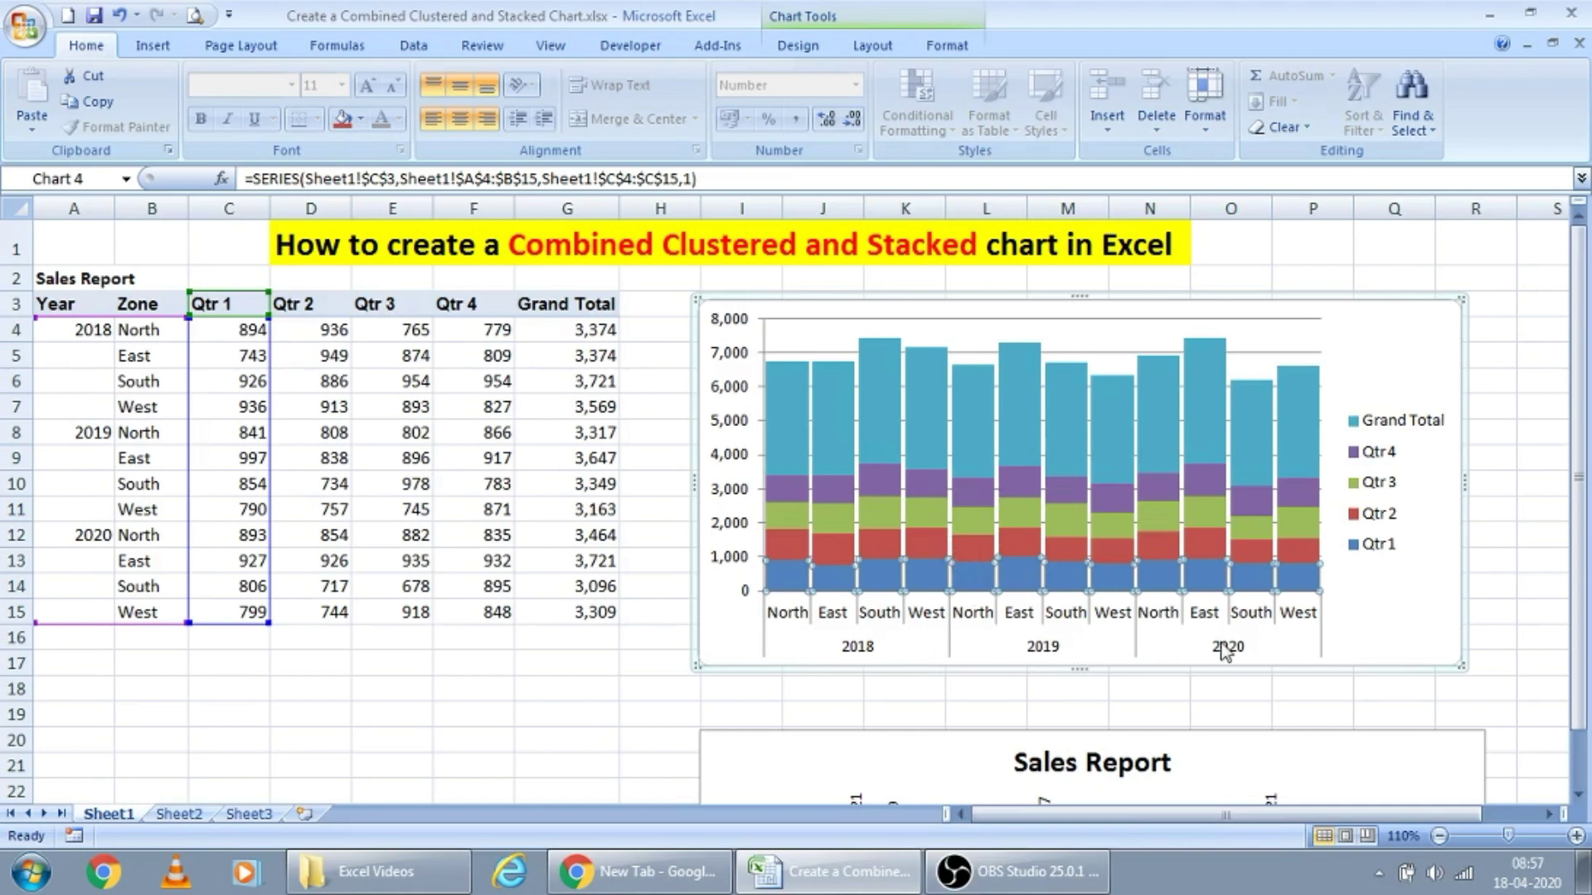
left_click(309, 427)
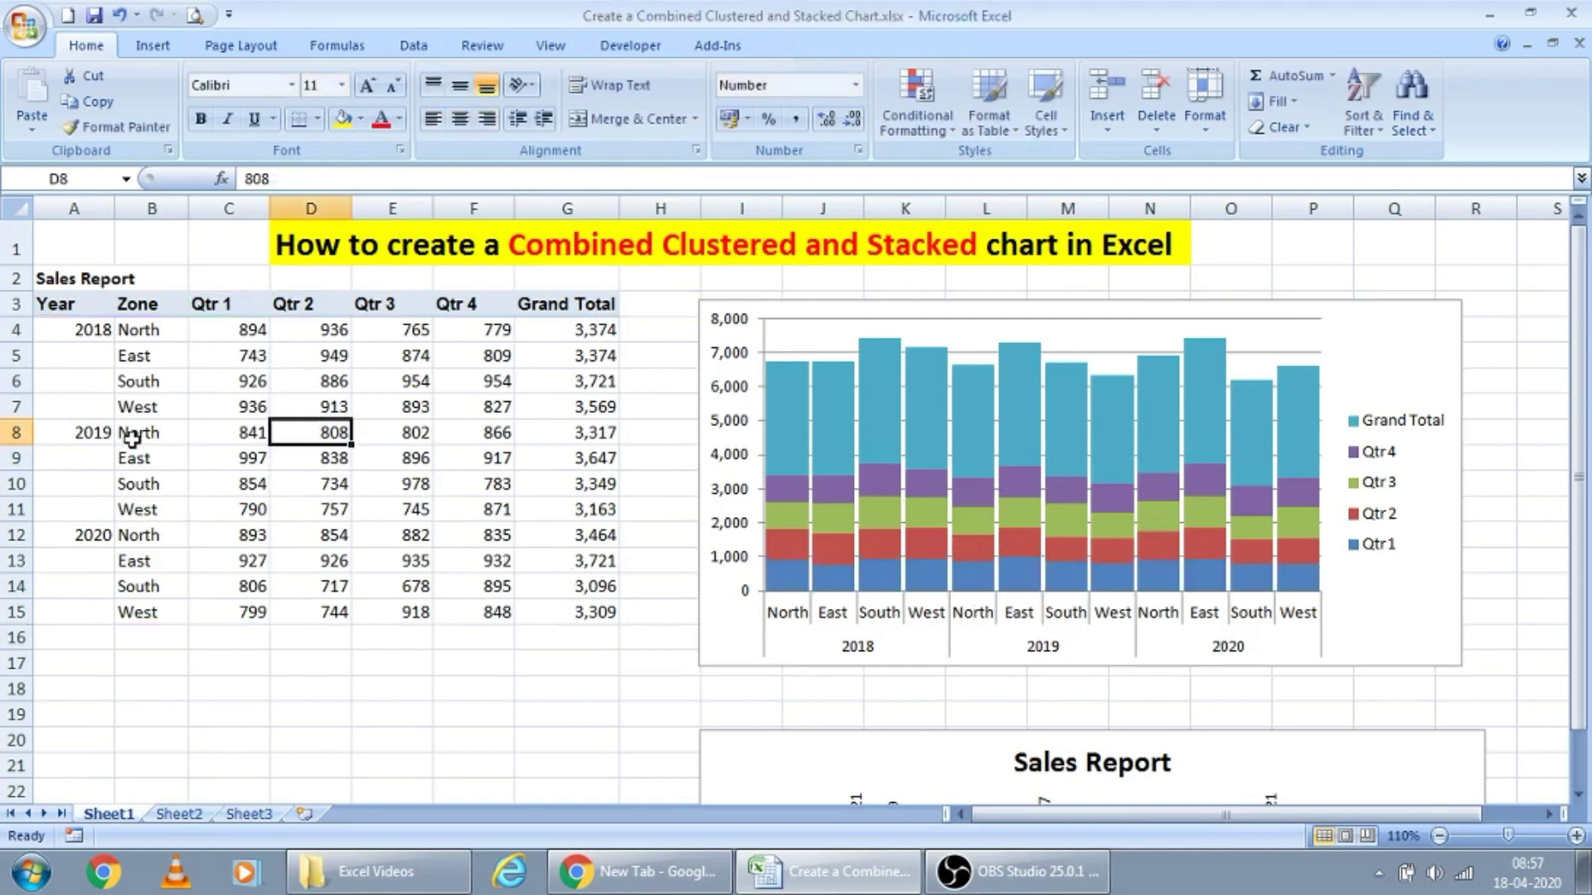
left_click(15, 432)
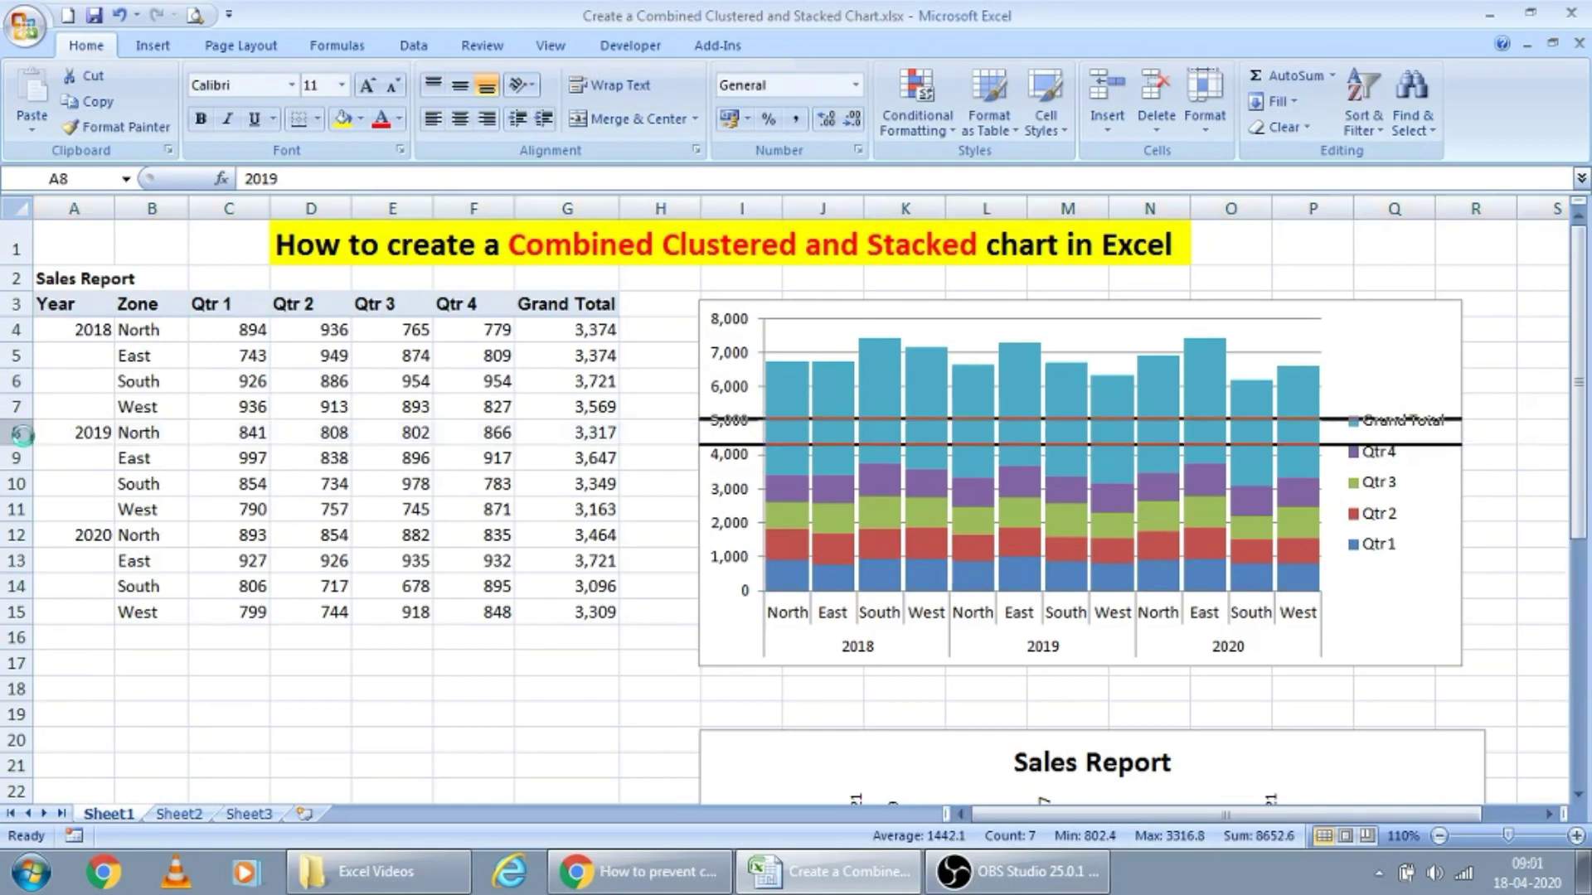
key("ctrl+shift+plus")
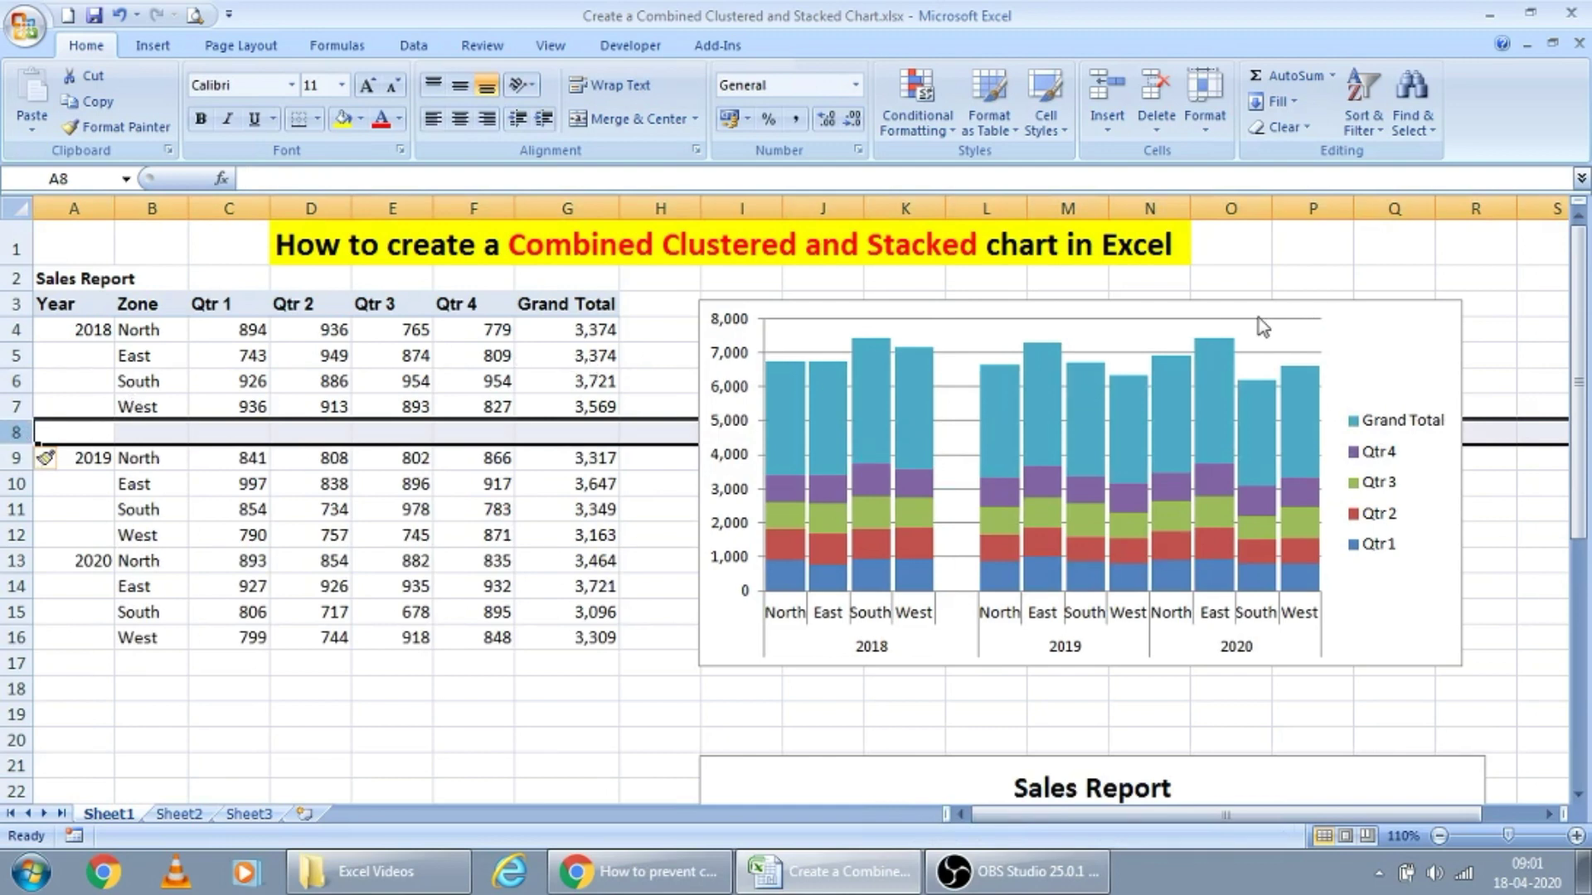
key("ctrl+z")
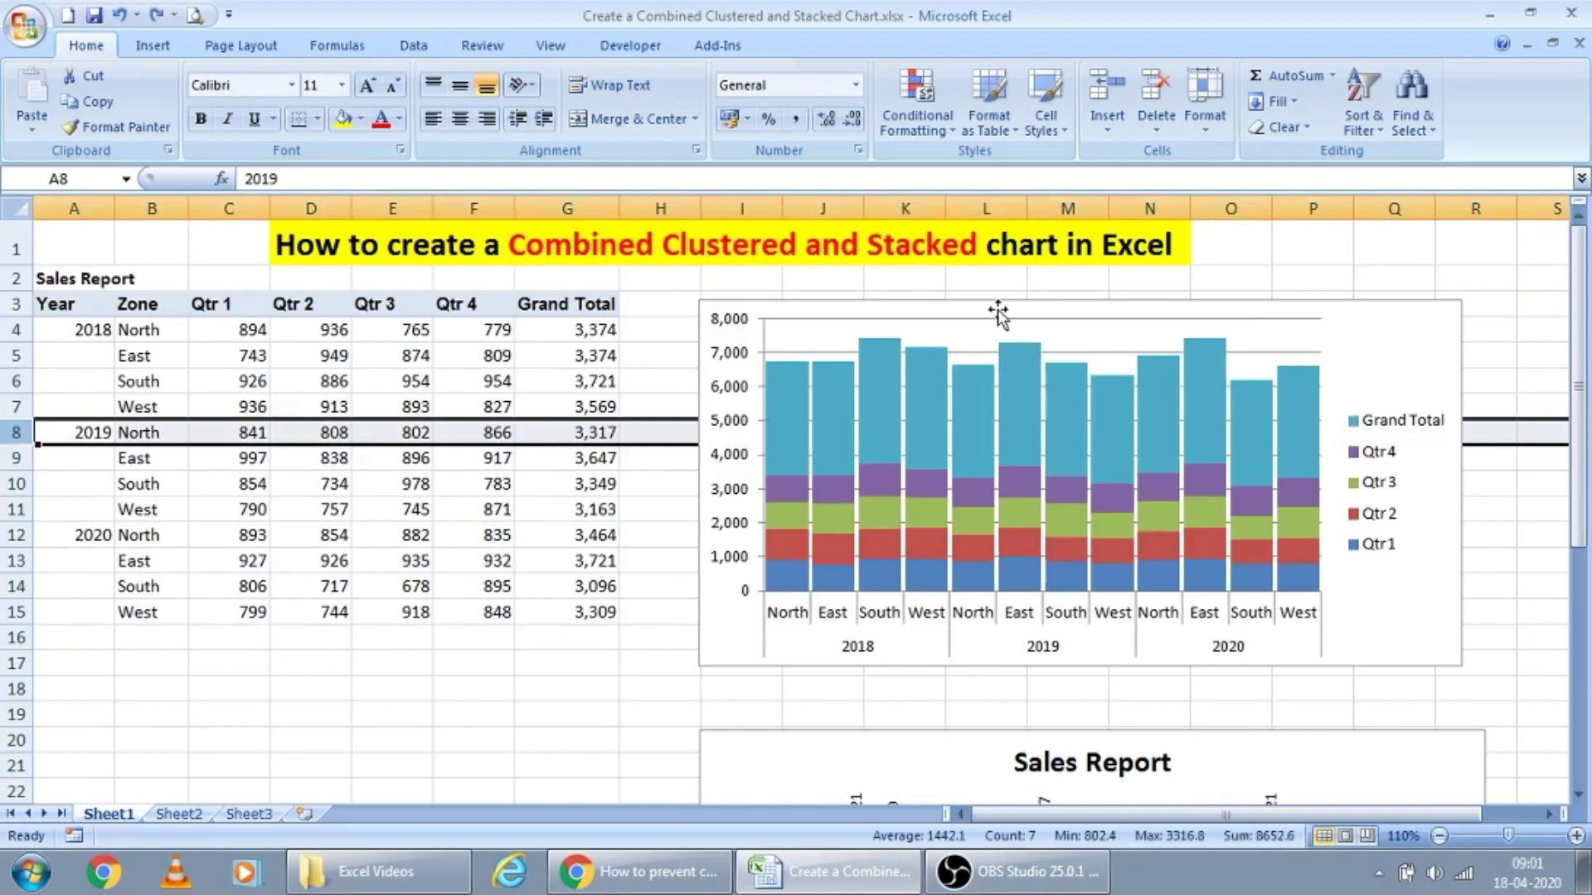
- Set the stacked chart's object positioning to Don't move or size with cells
left_click(1012, 311)
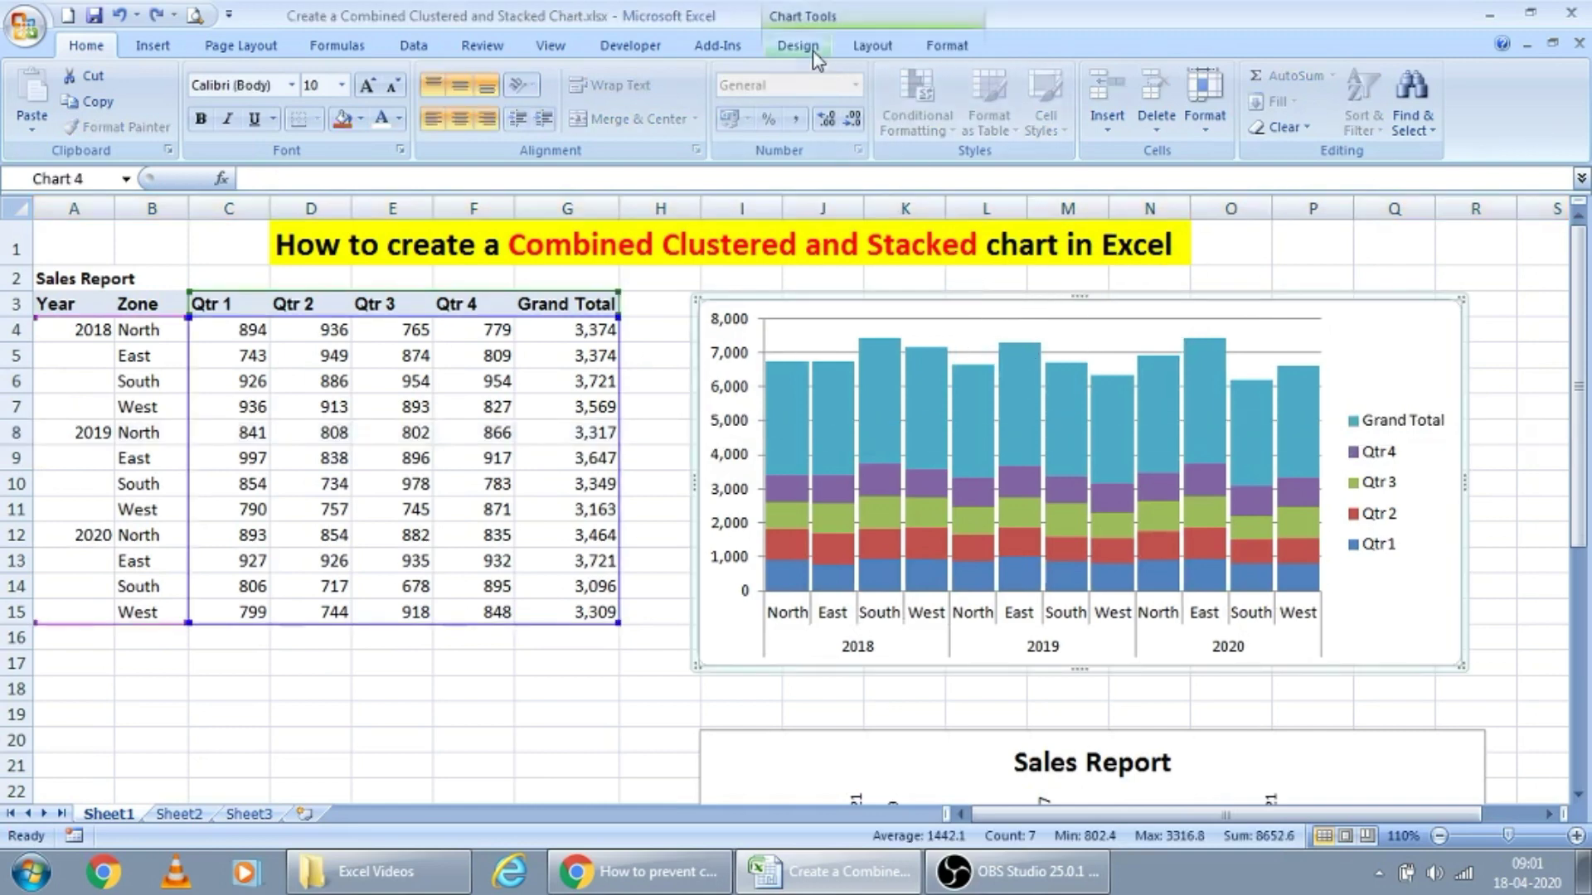
left_click(877, 52)
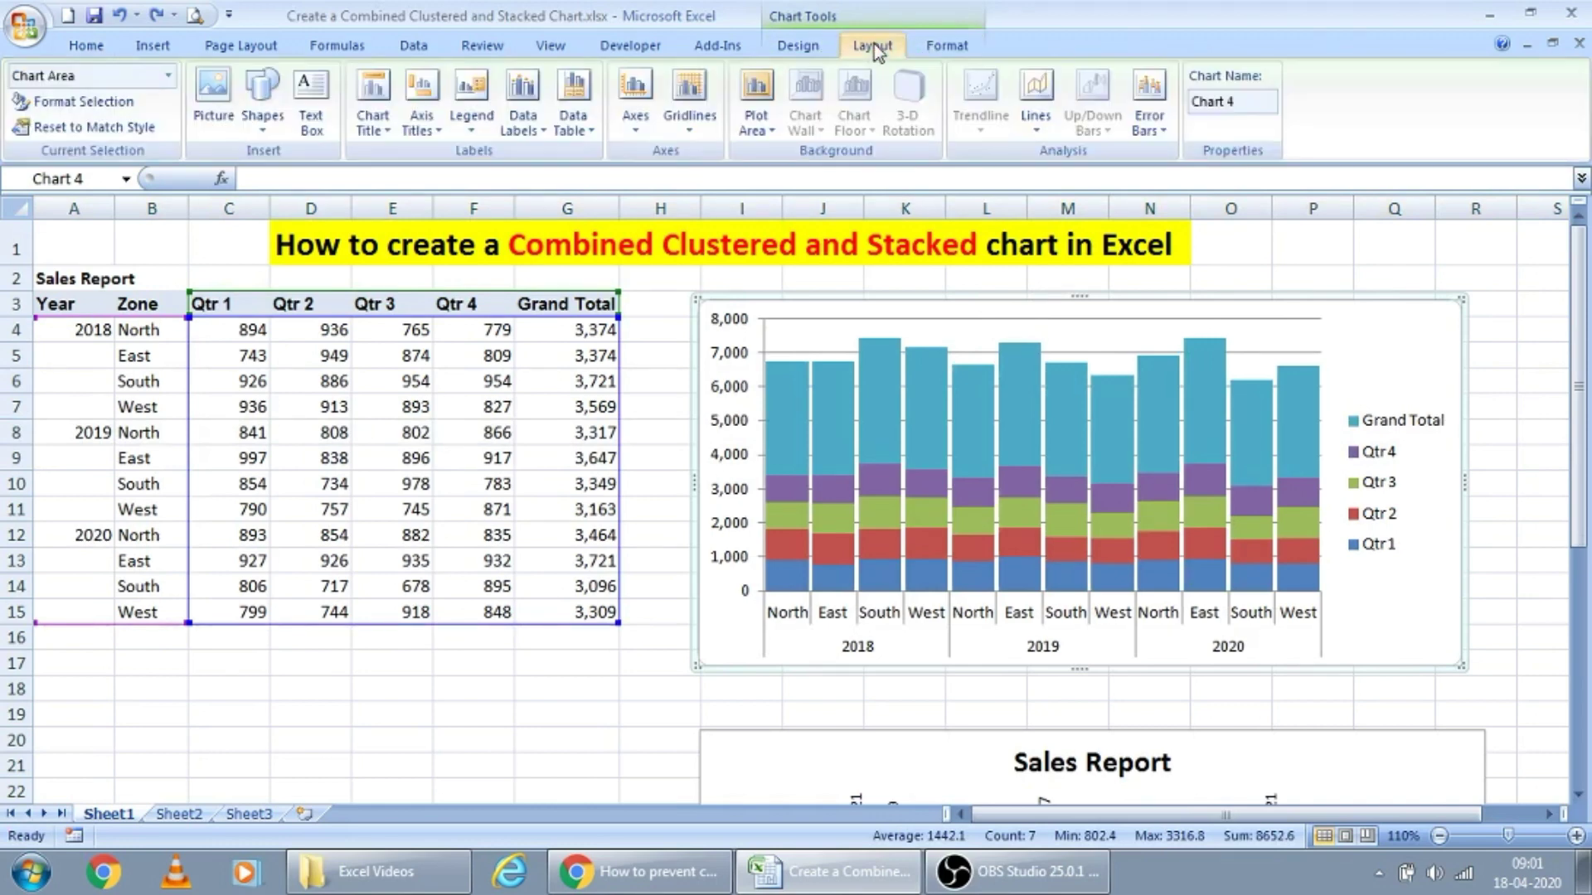
left_click(796, 47)
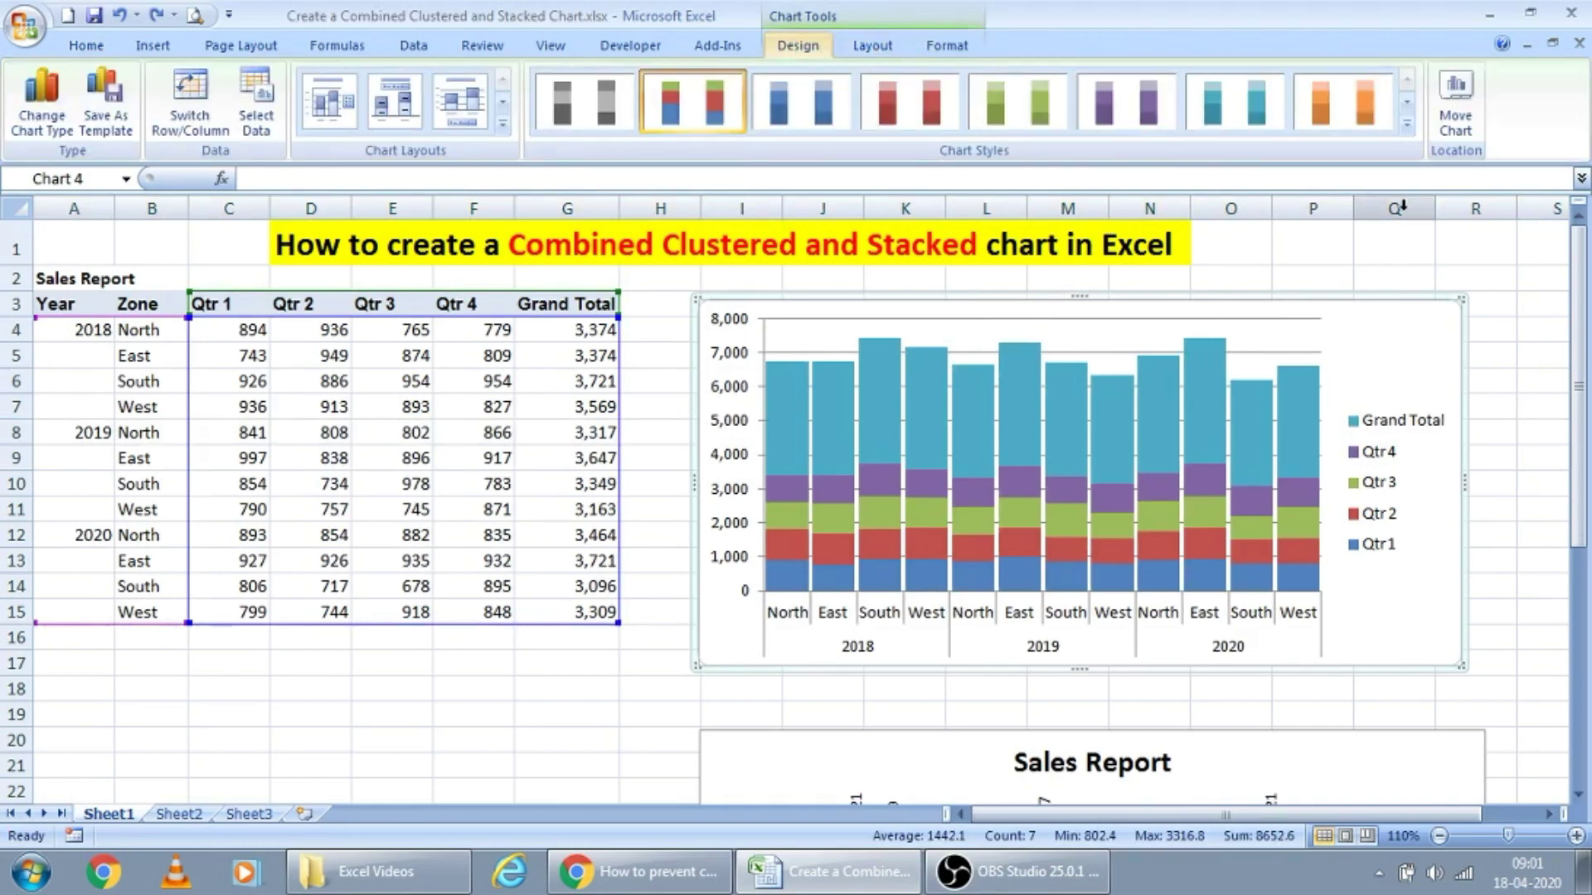
left_click(944, 52)
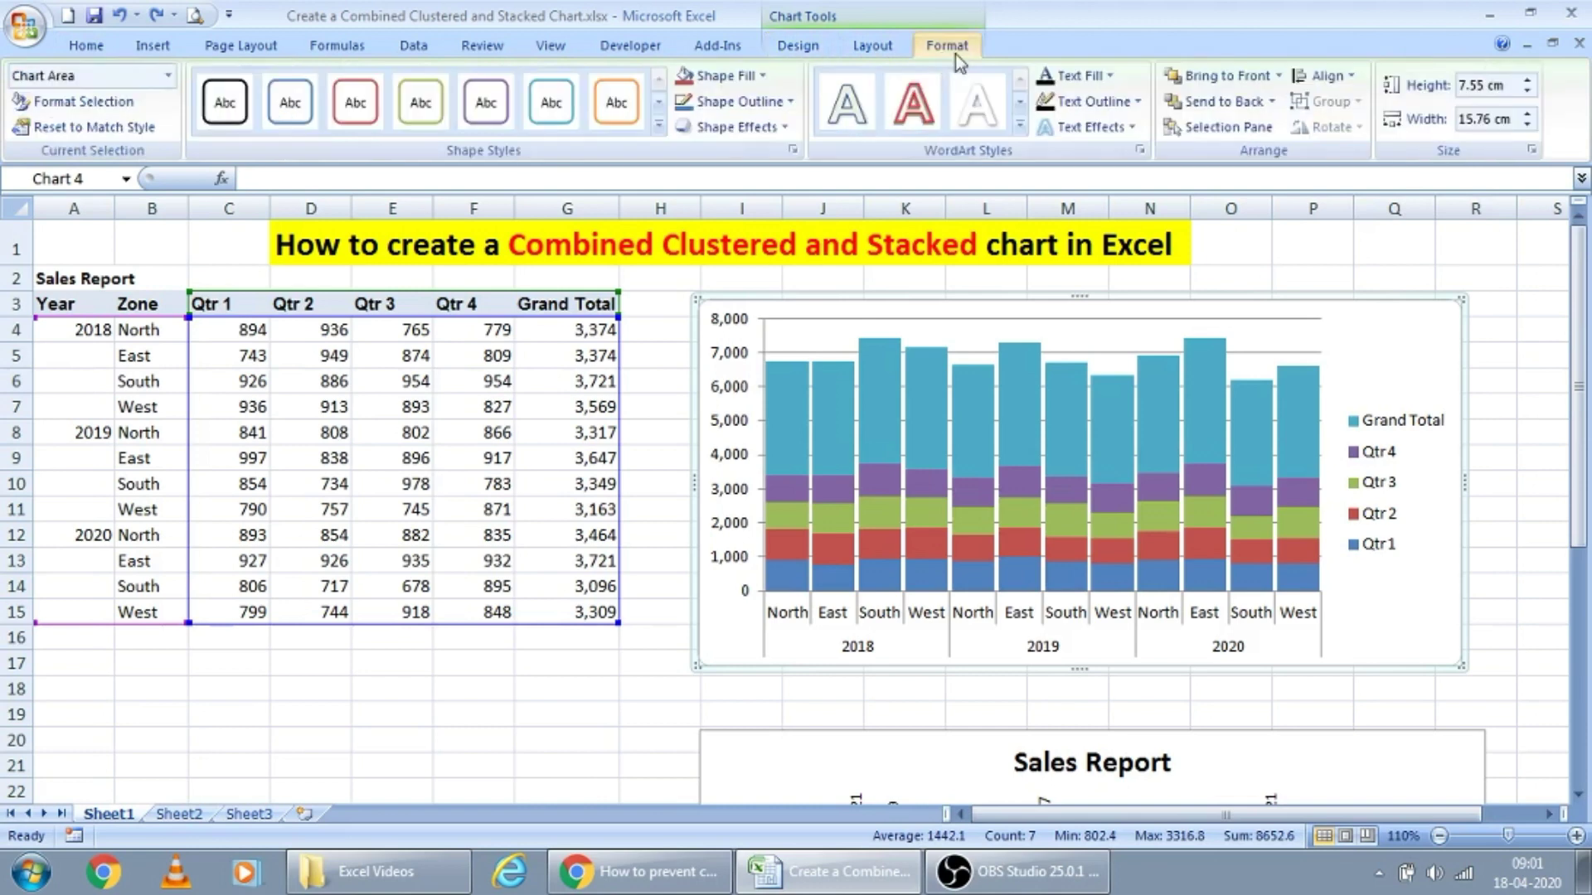
left_click(1533, 151)
left_click(689, 245)
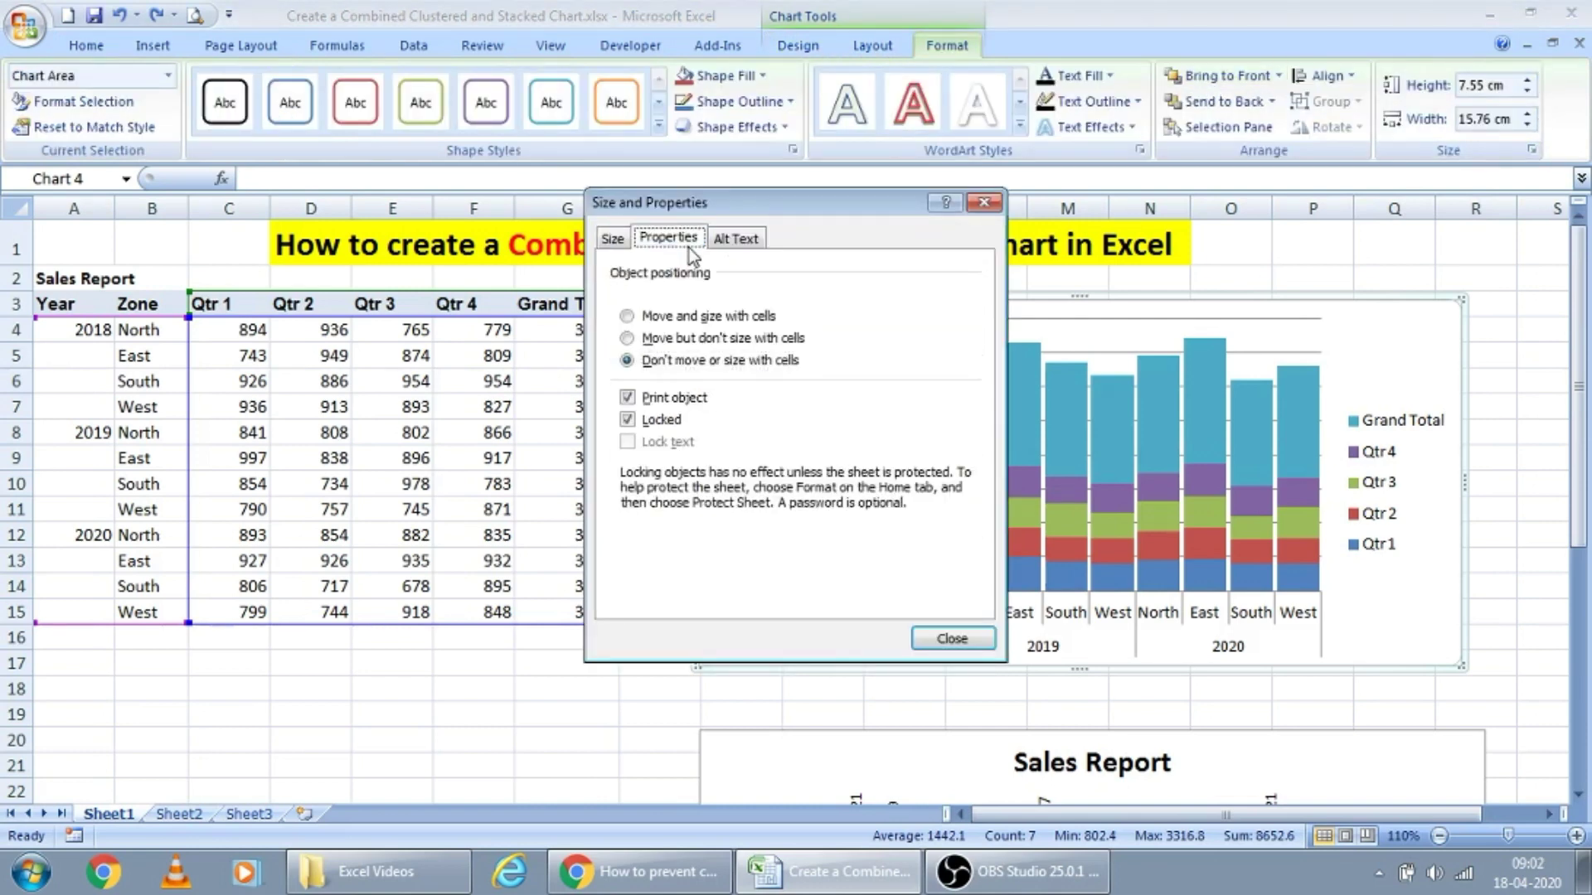
left_click(682, 363)
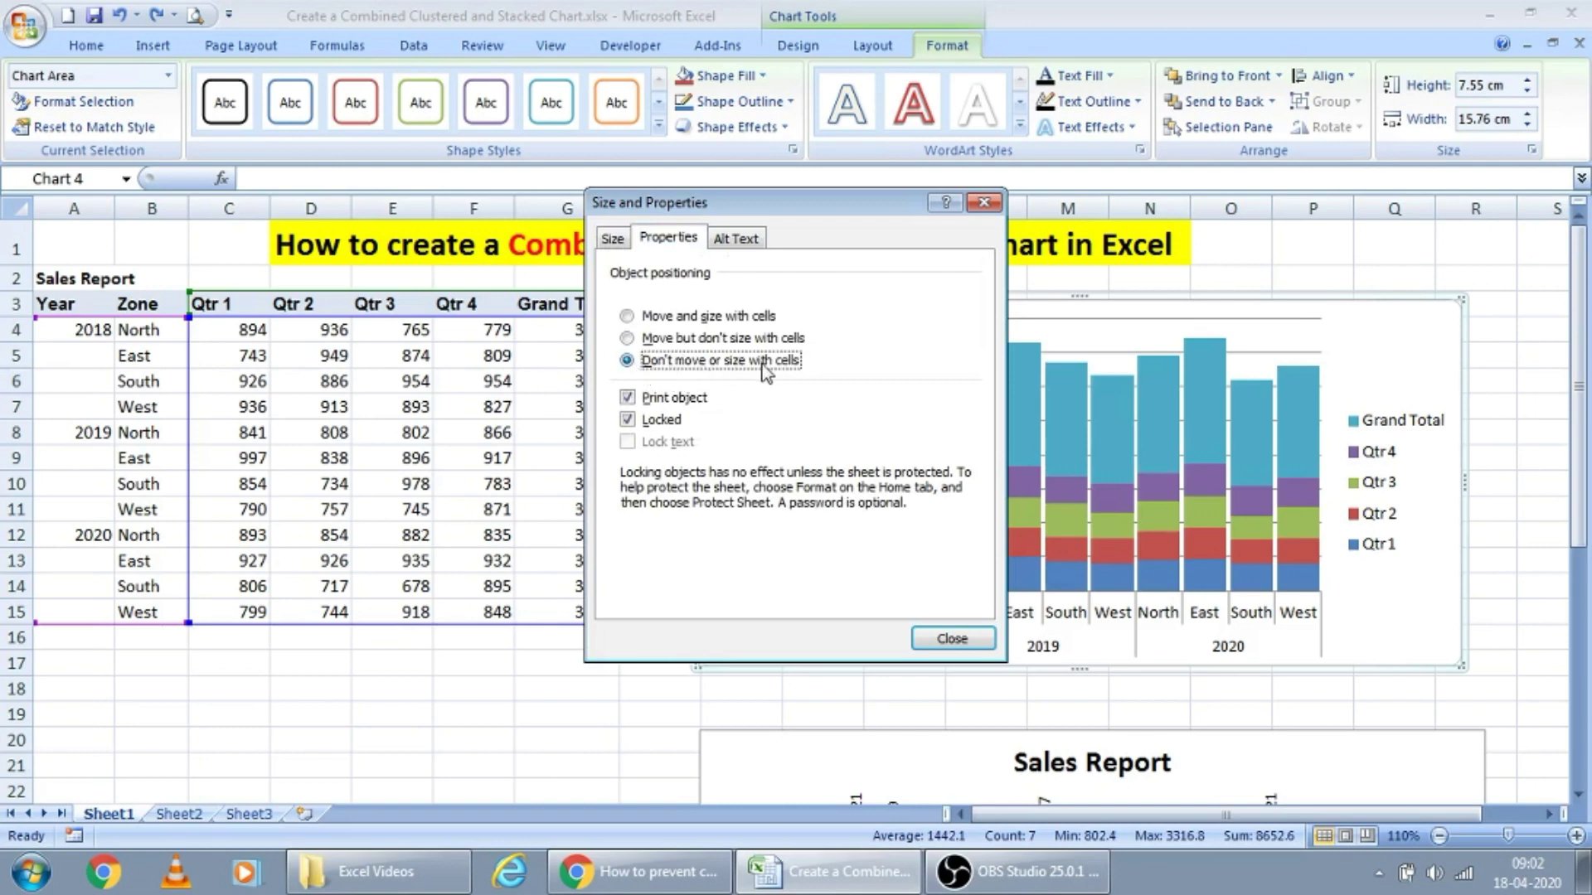
left_click(953, 641)
key("Escape")
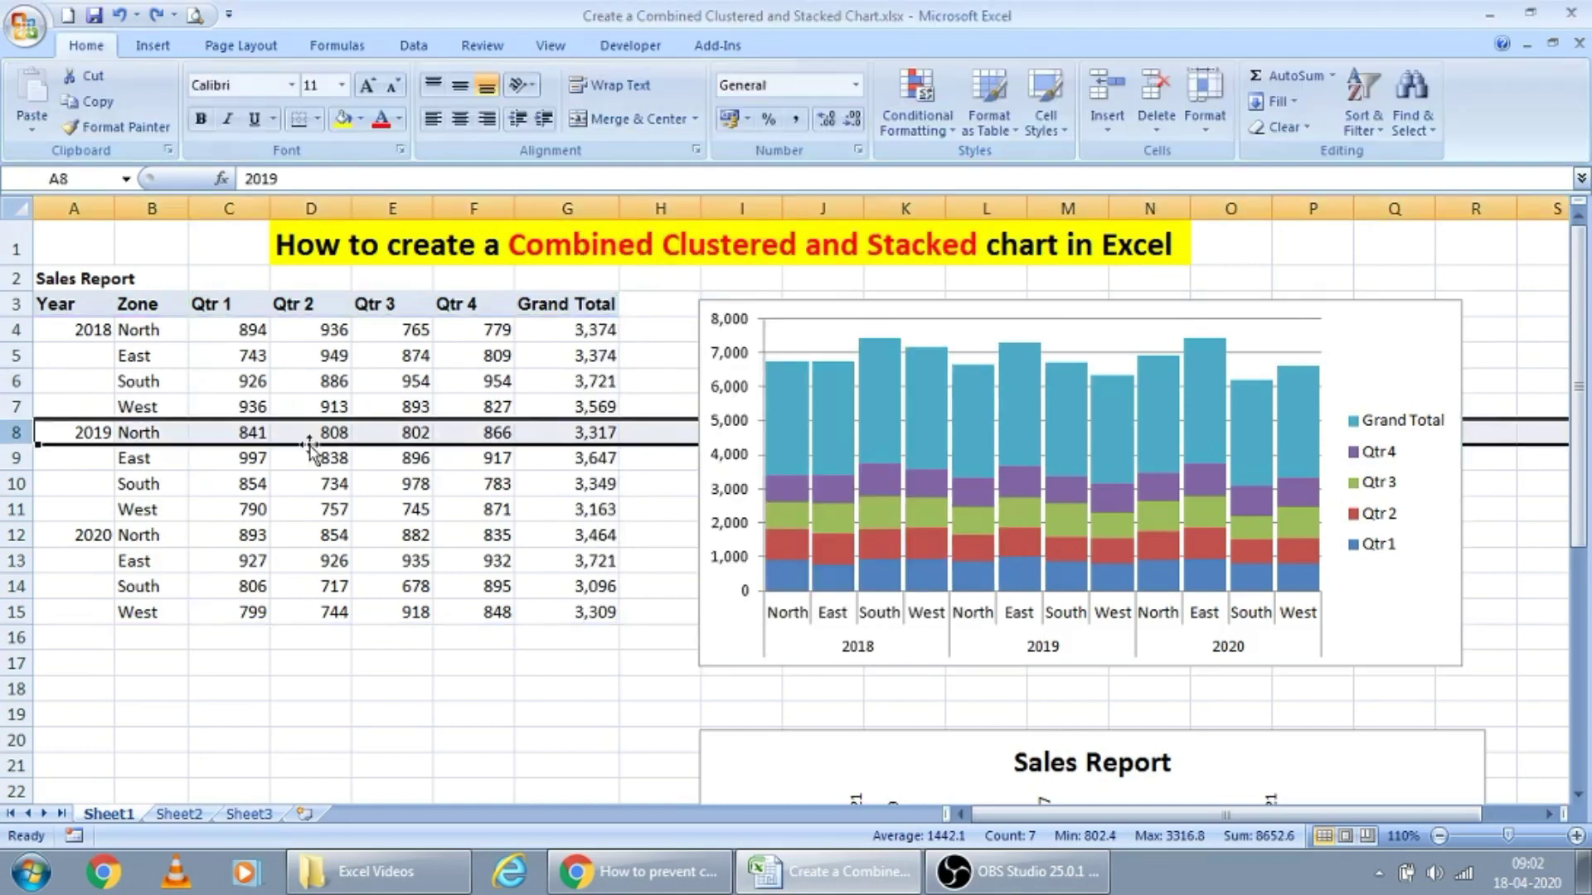
key("Home")
key("shift+space")
key("shift+Down")
key("shift+Down")
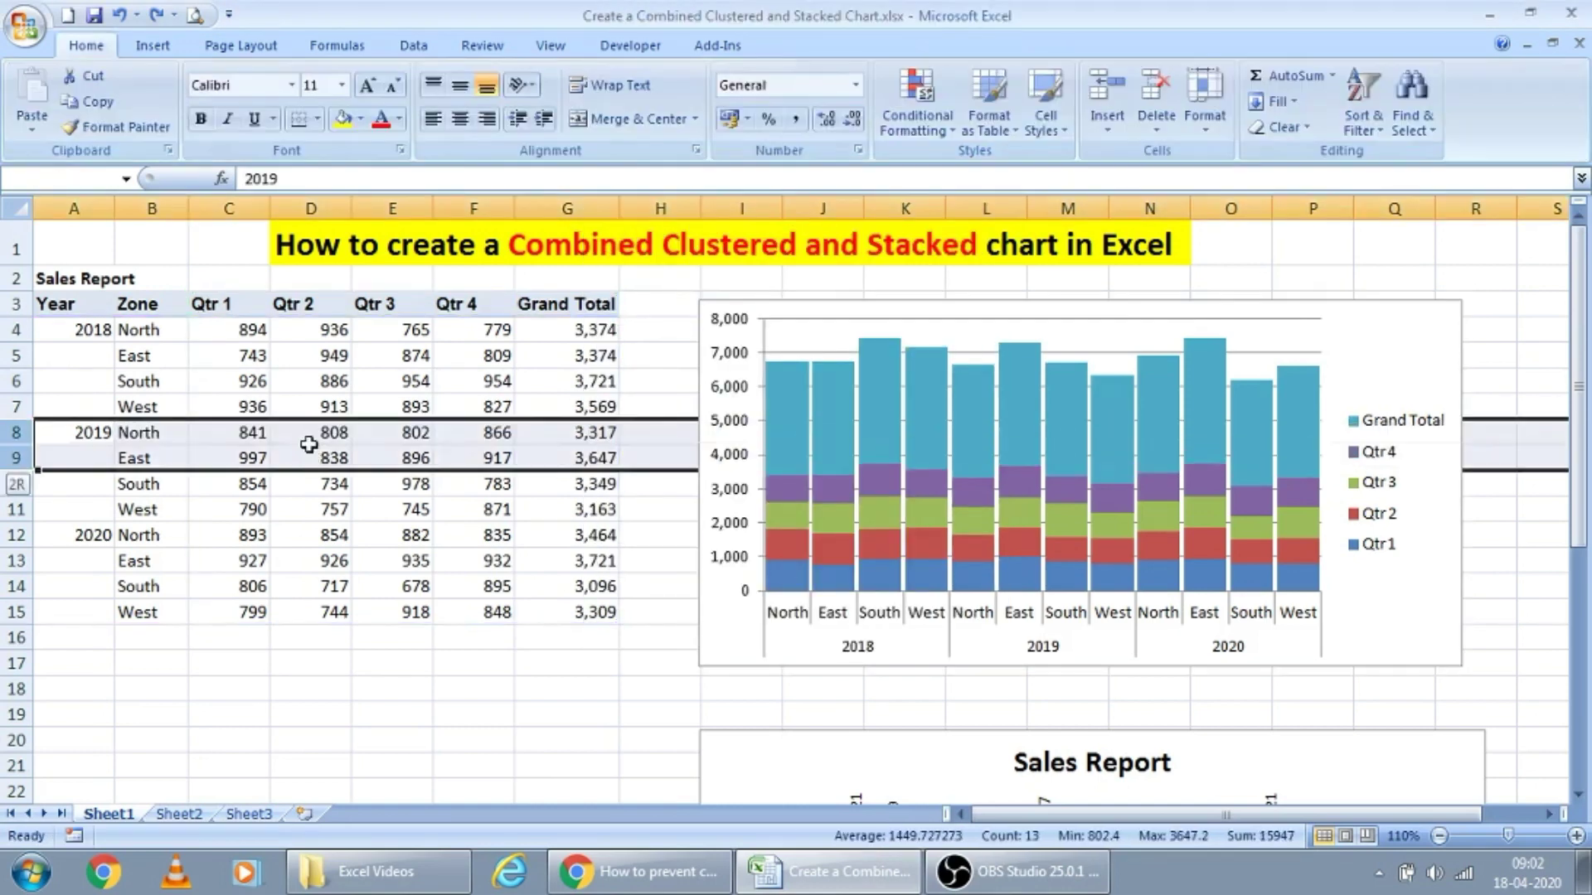
key("shift+Up")
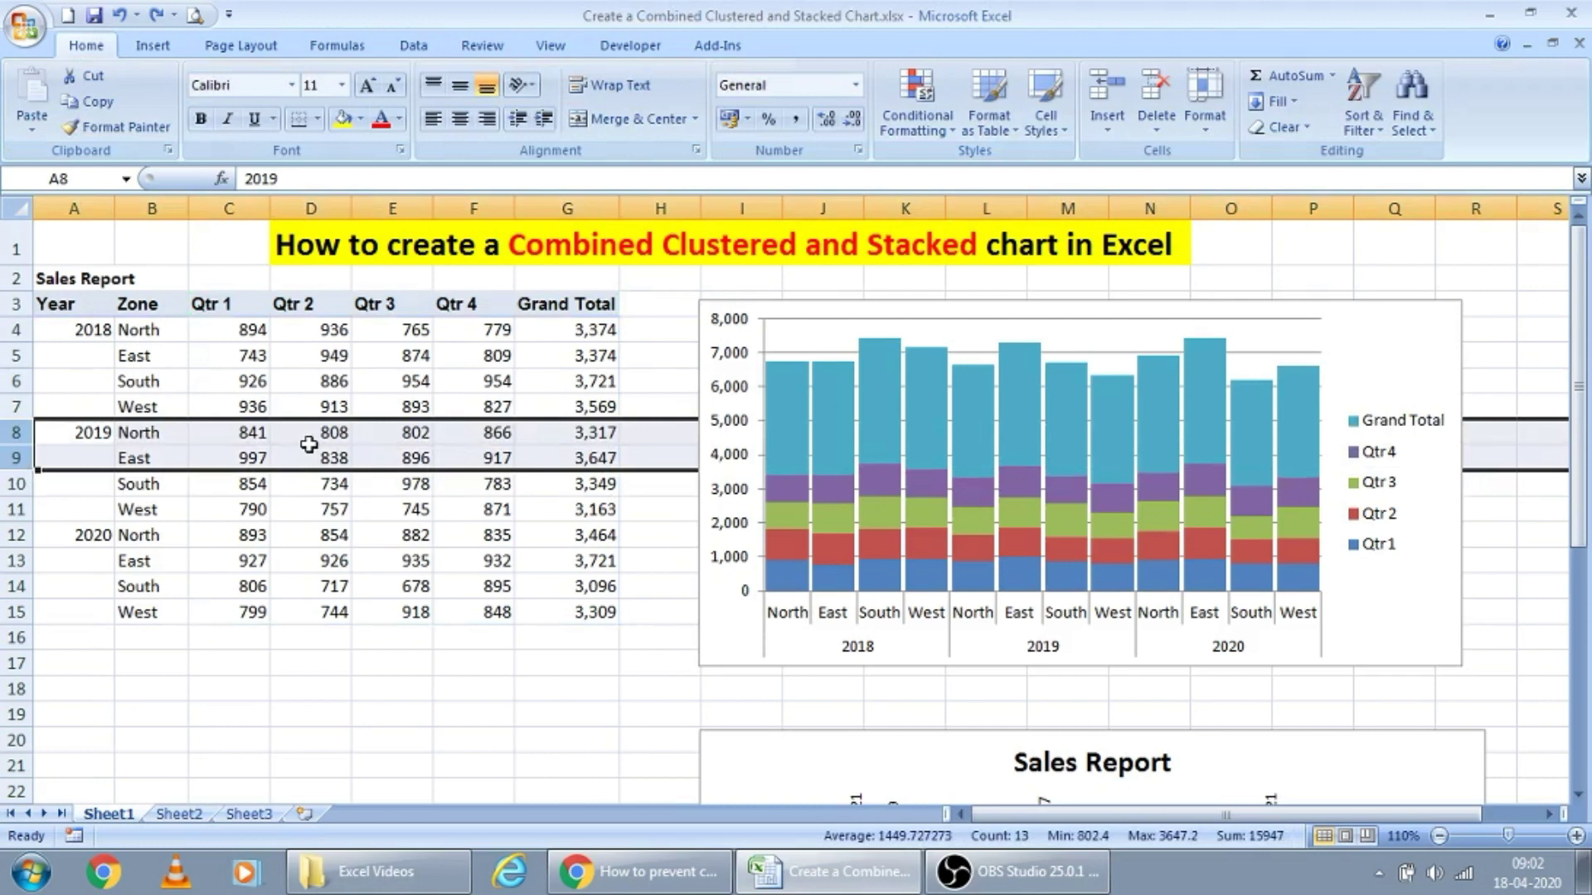
key("ctrl+shift+plus")
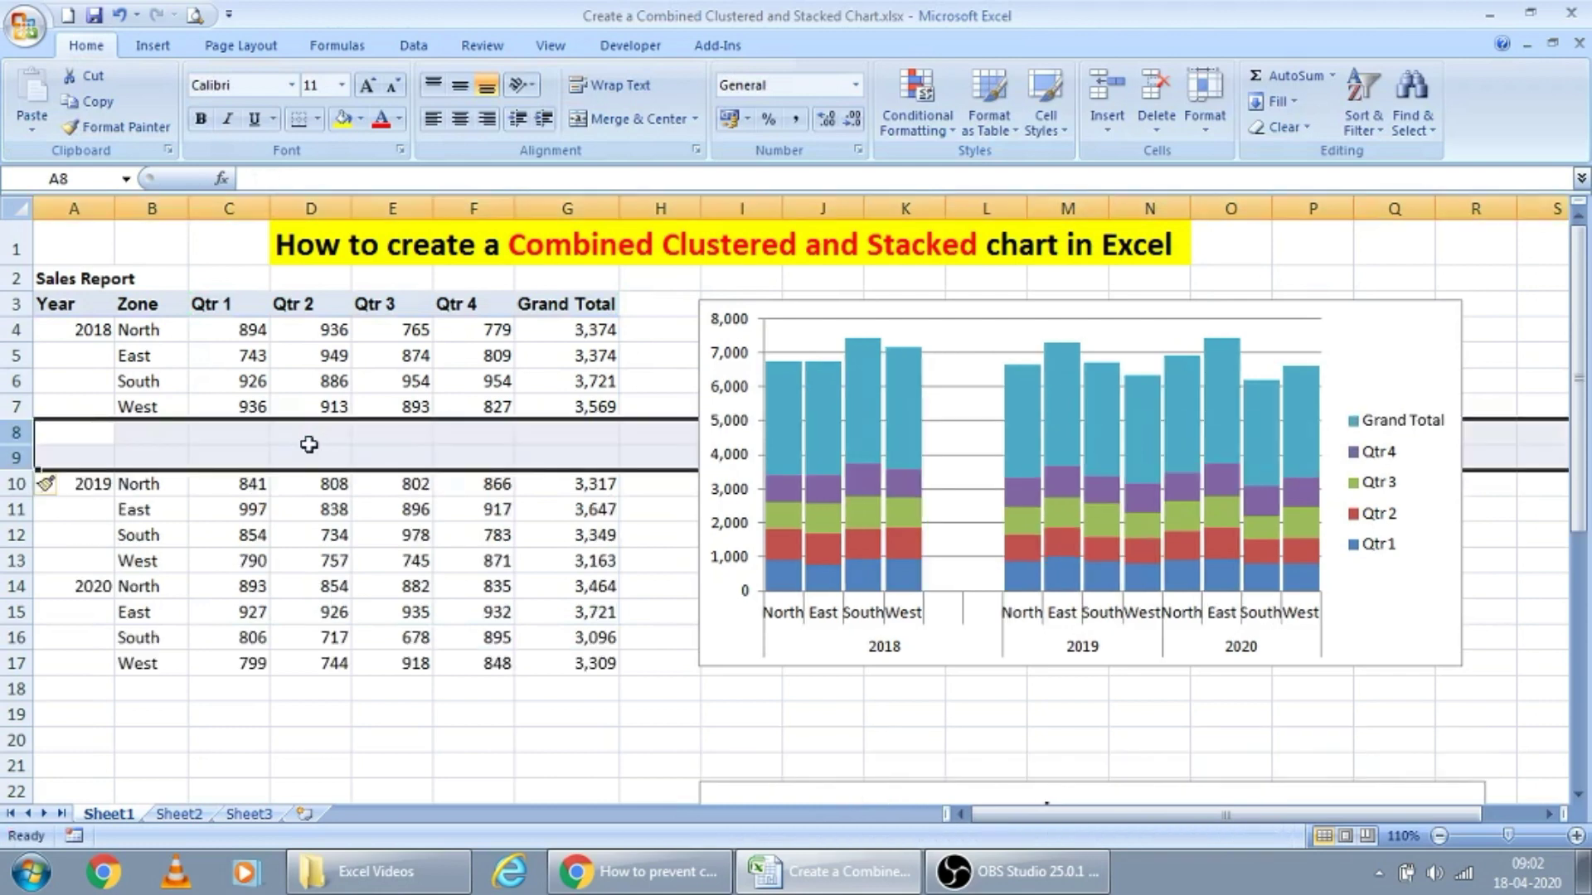
key("ctrl+z")
- Insert two blank rows above the 2019 North row, at rows 8 and 9
key("Left")
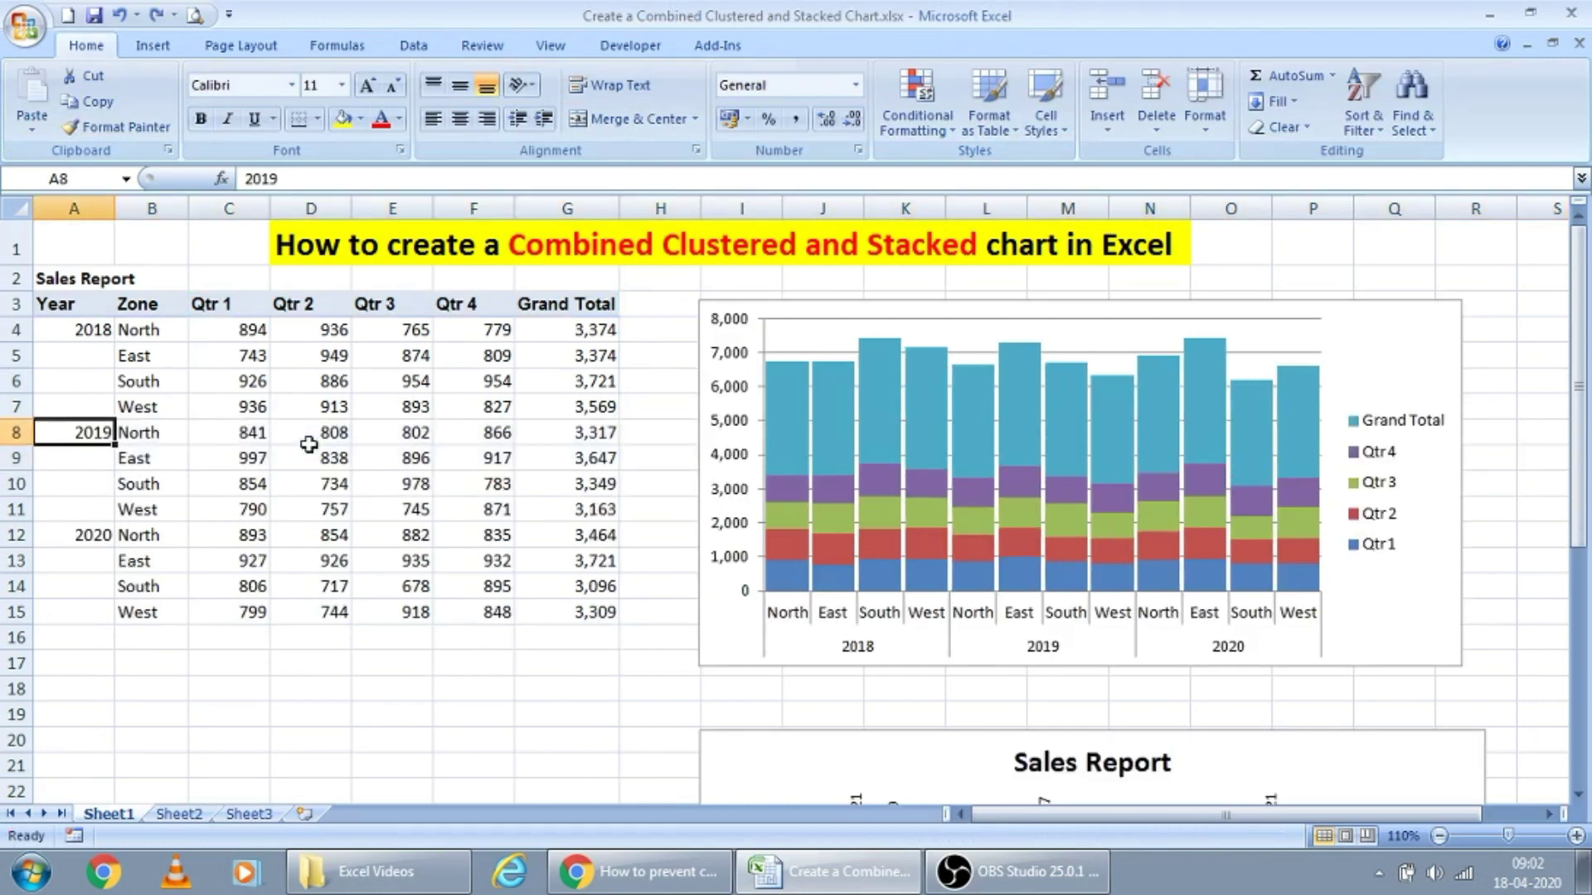
key("shift+Down")
key("shift+space")
key("ctrl+shift+plus")
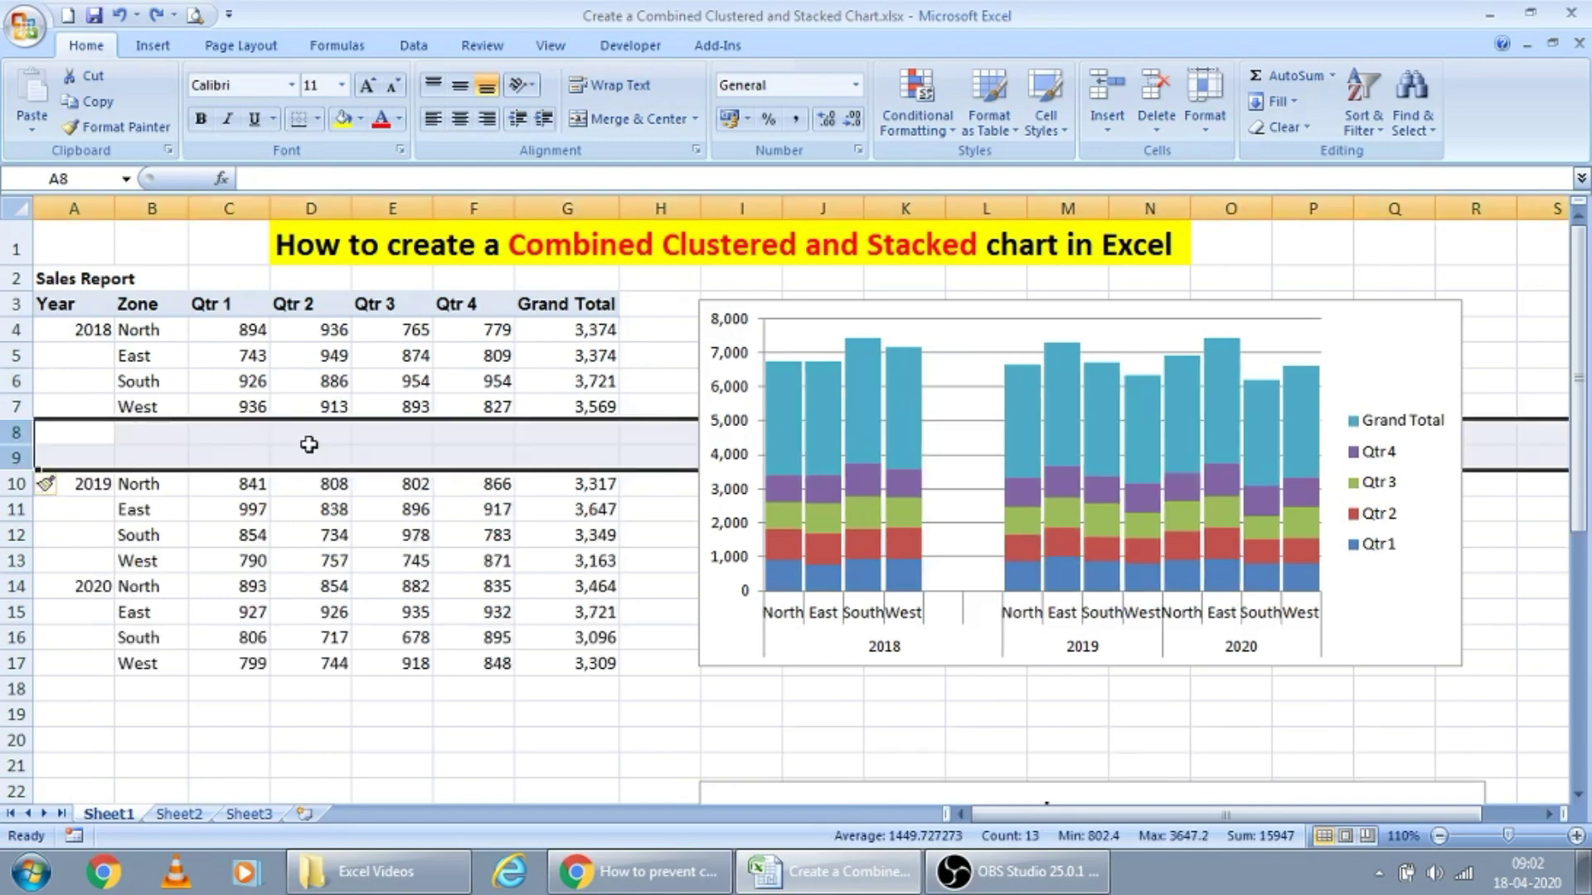
- Insert two blank rows above the 2020 North row, at rows 14 and 15
key("Down")
key("Down")
key("Down")
key("Down")
key("Down")
key("Down")
key("shift+space")
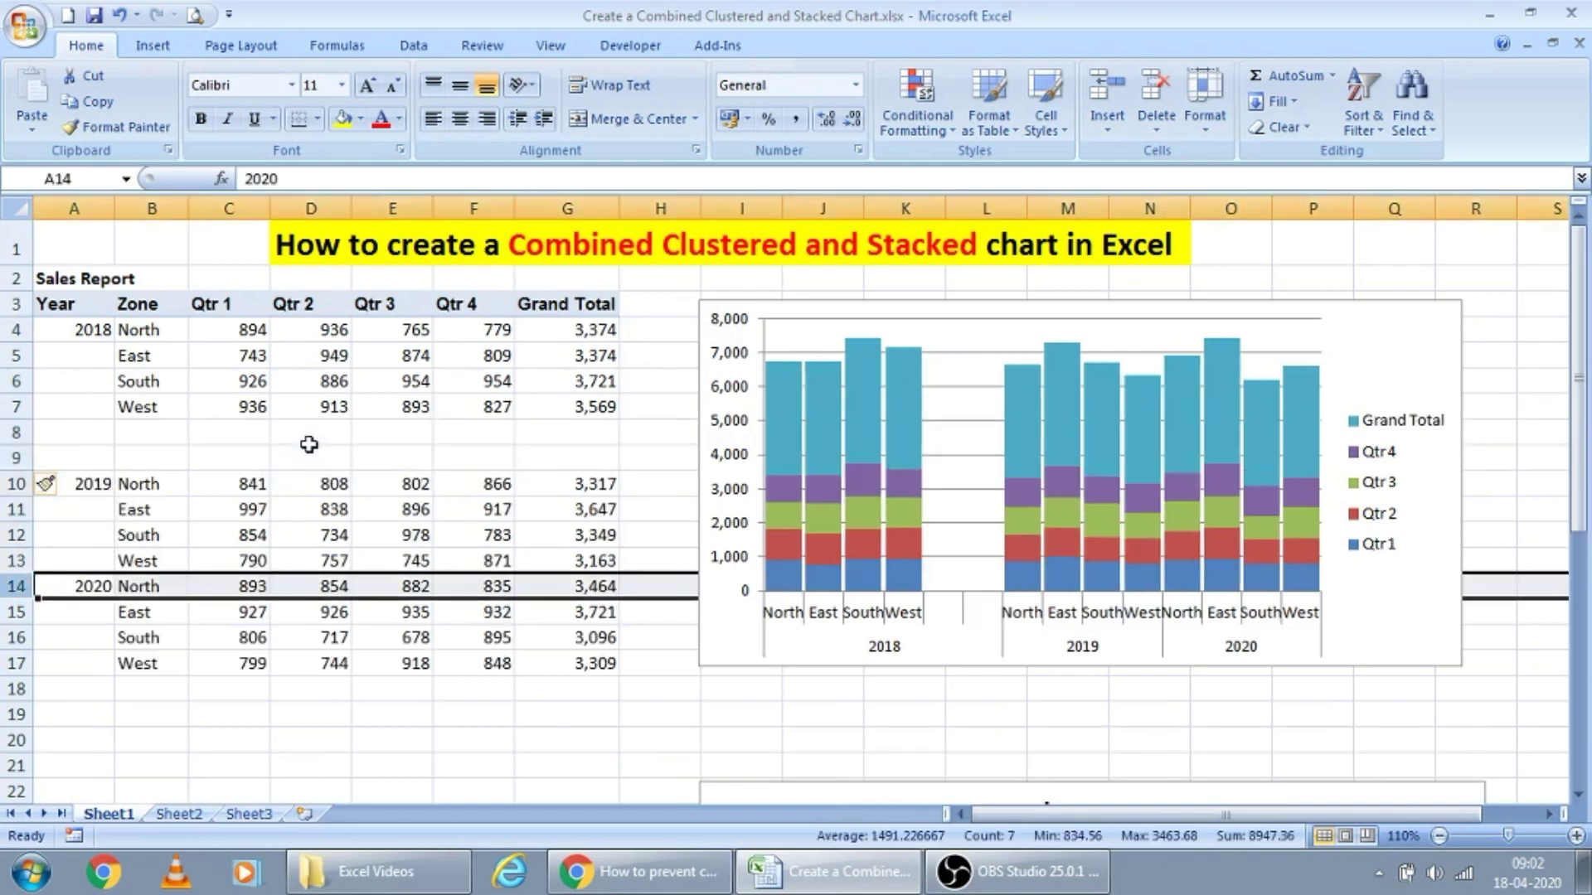
key("ctrl+shift+plus")
key("ctrl+shift+plus")
- Move the year 2019 from A10 up to the blank row in A9
key("Up")
key("Up")
key("Up")
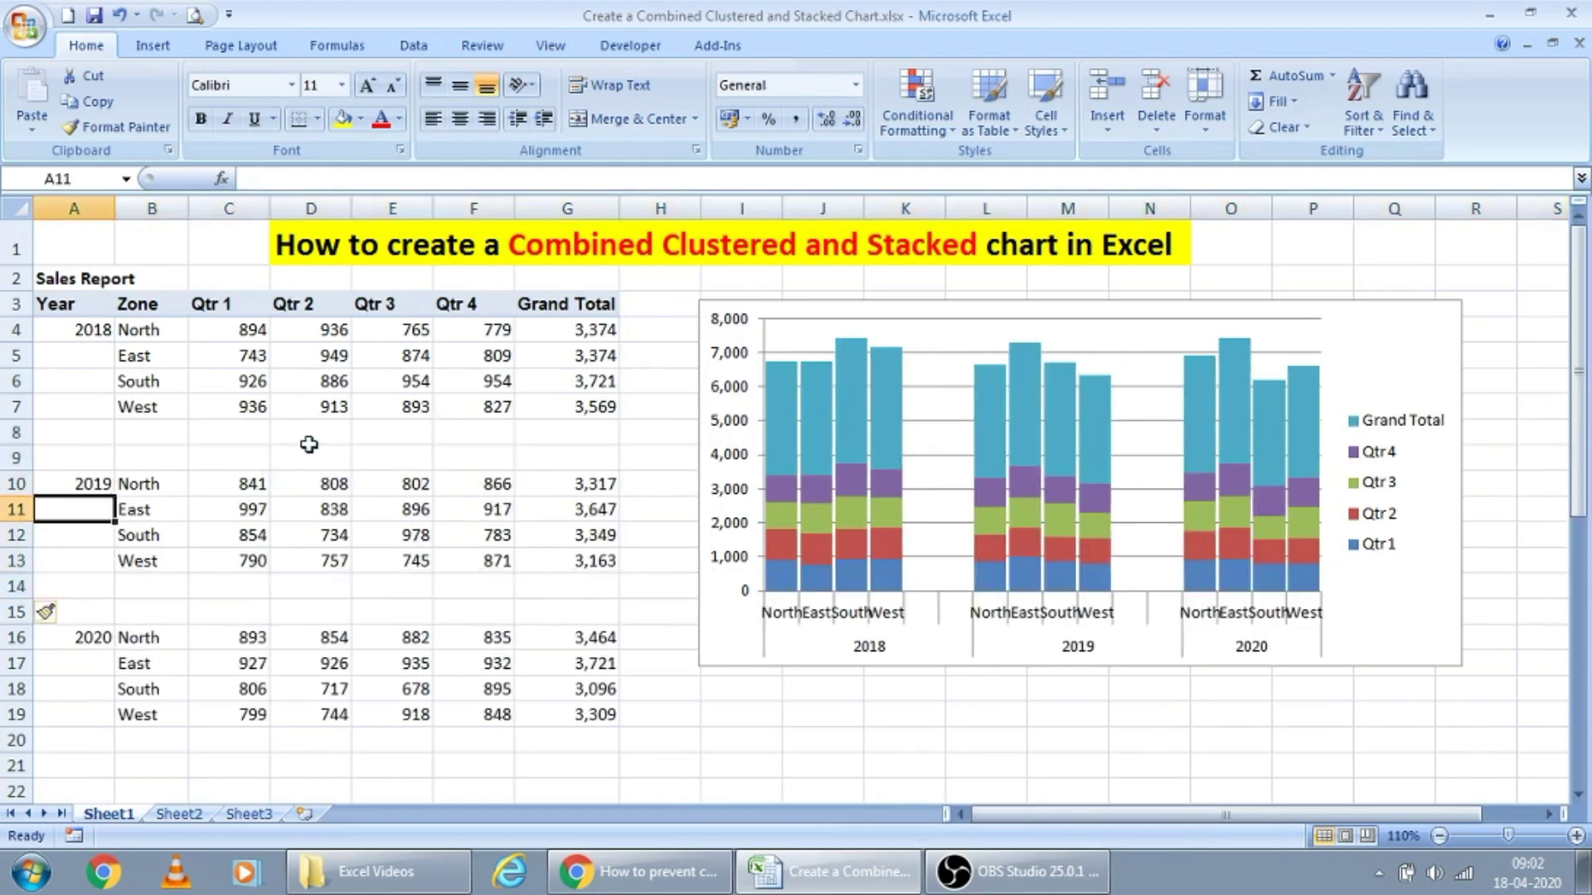
key("Up")
key("ctrl+x")
key("Up")
key("ctrl+v")
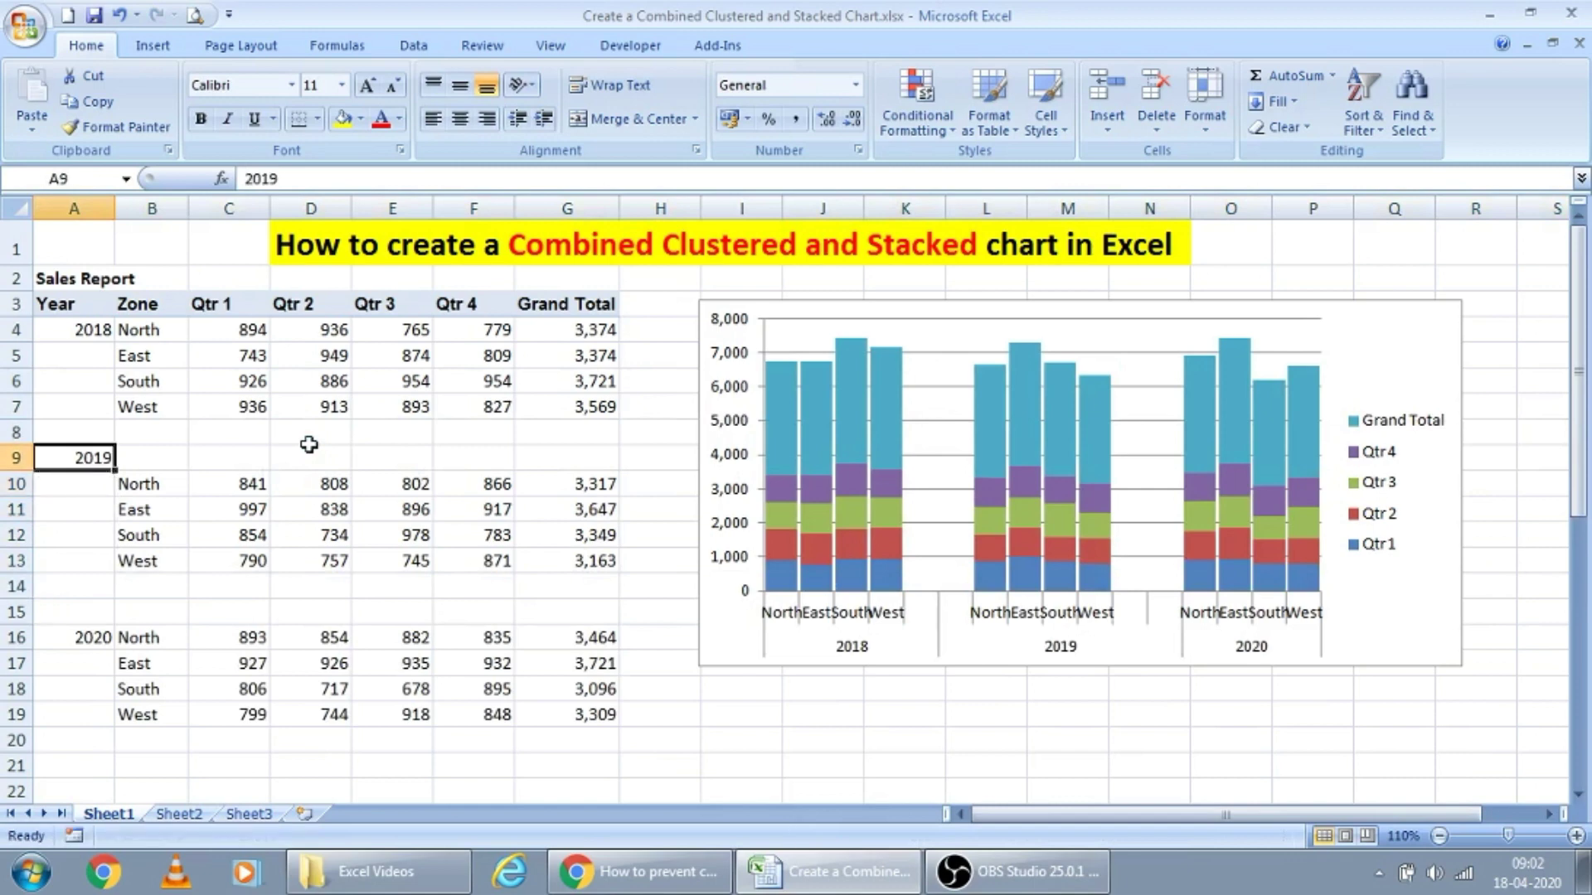
- Move the year 2020 from A16 up to the blank row in A15
key("Down")
key("Down")
key("Down")
key("Down")
key("Down")
key("Down")
key("Down")
key("ctrl+c")
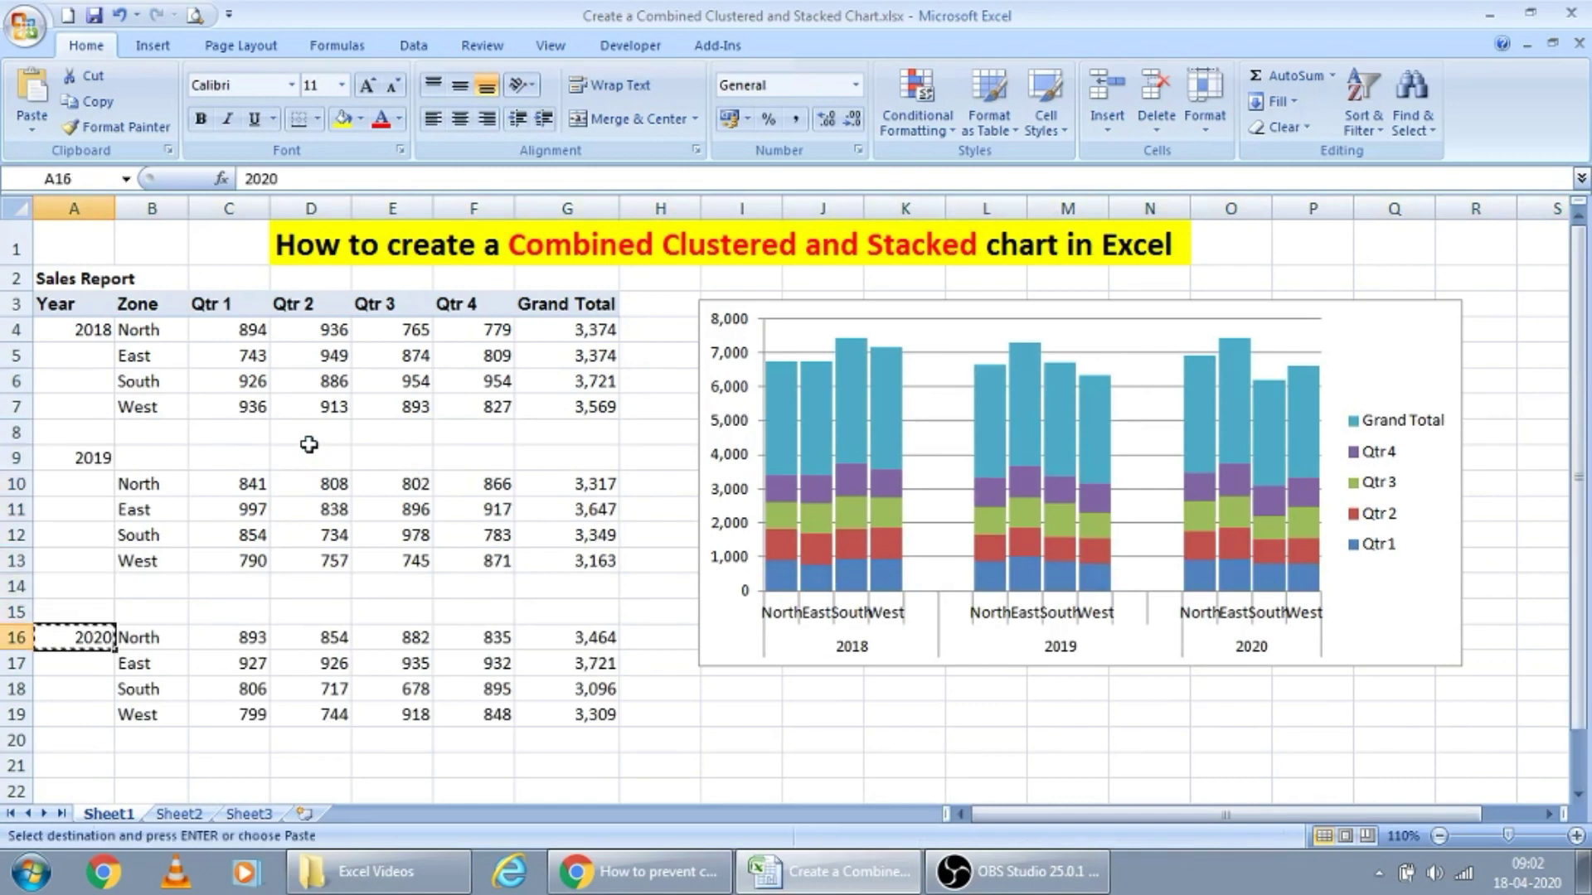
key("Up")
key("ctrl+v")
key("Down")
key("Down")
key("Up")
key("Up")
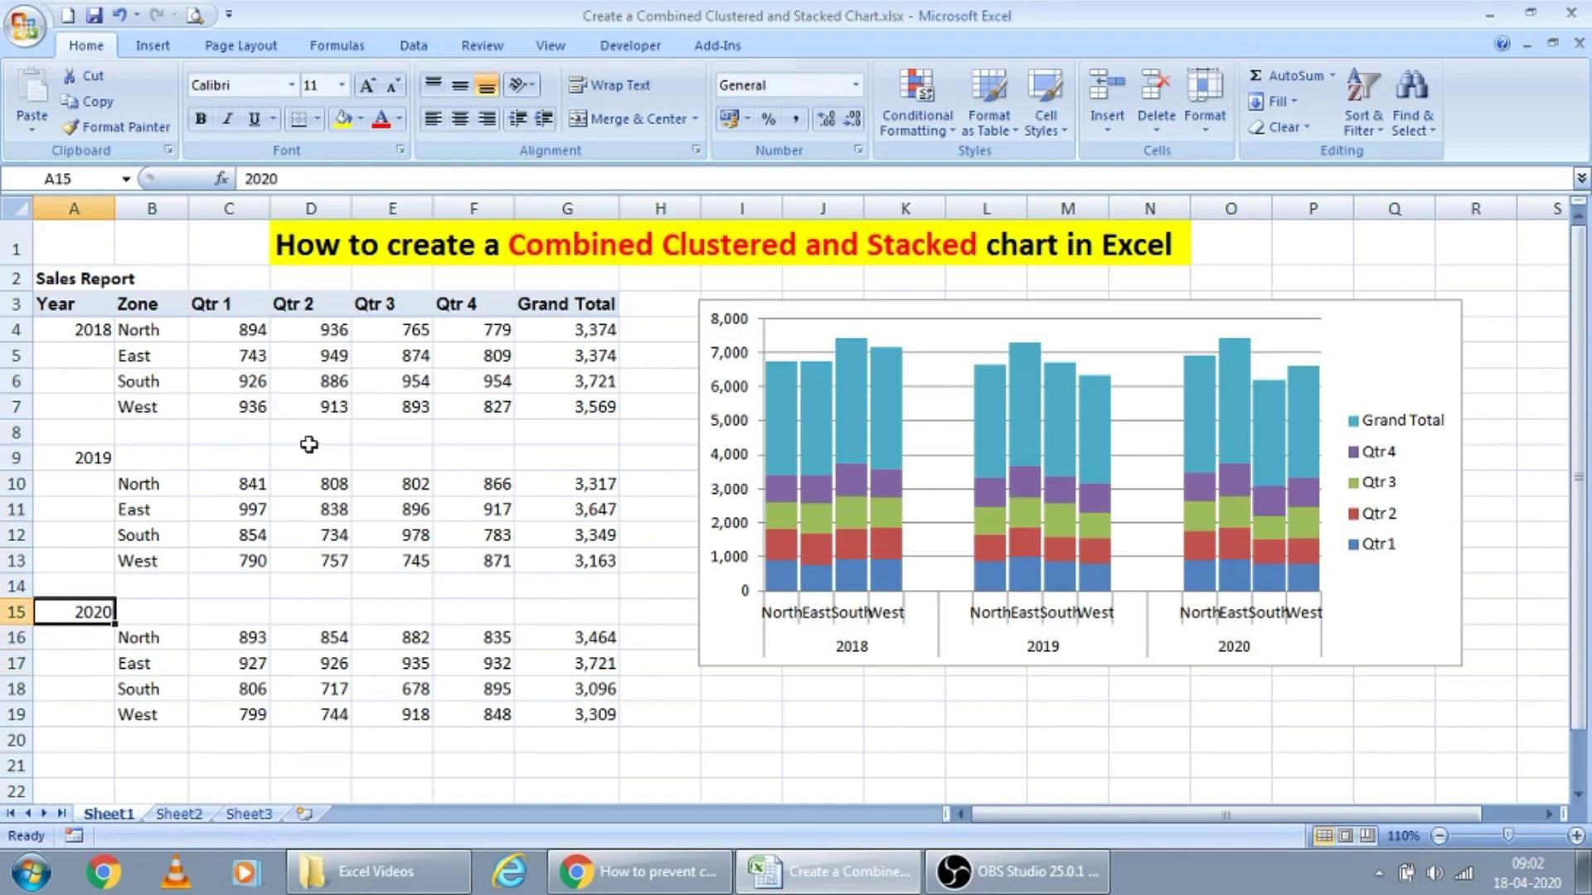
- Insert another blank row at row 8, directly below the 2018 West row
key("Right")
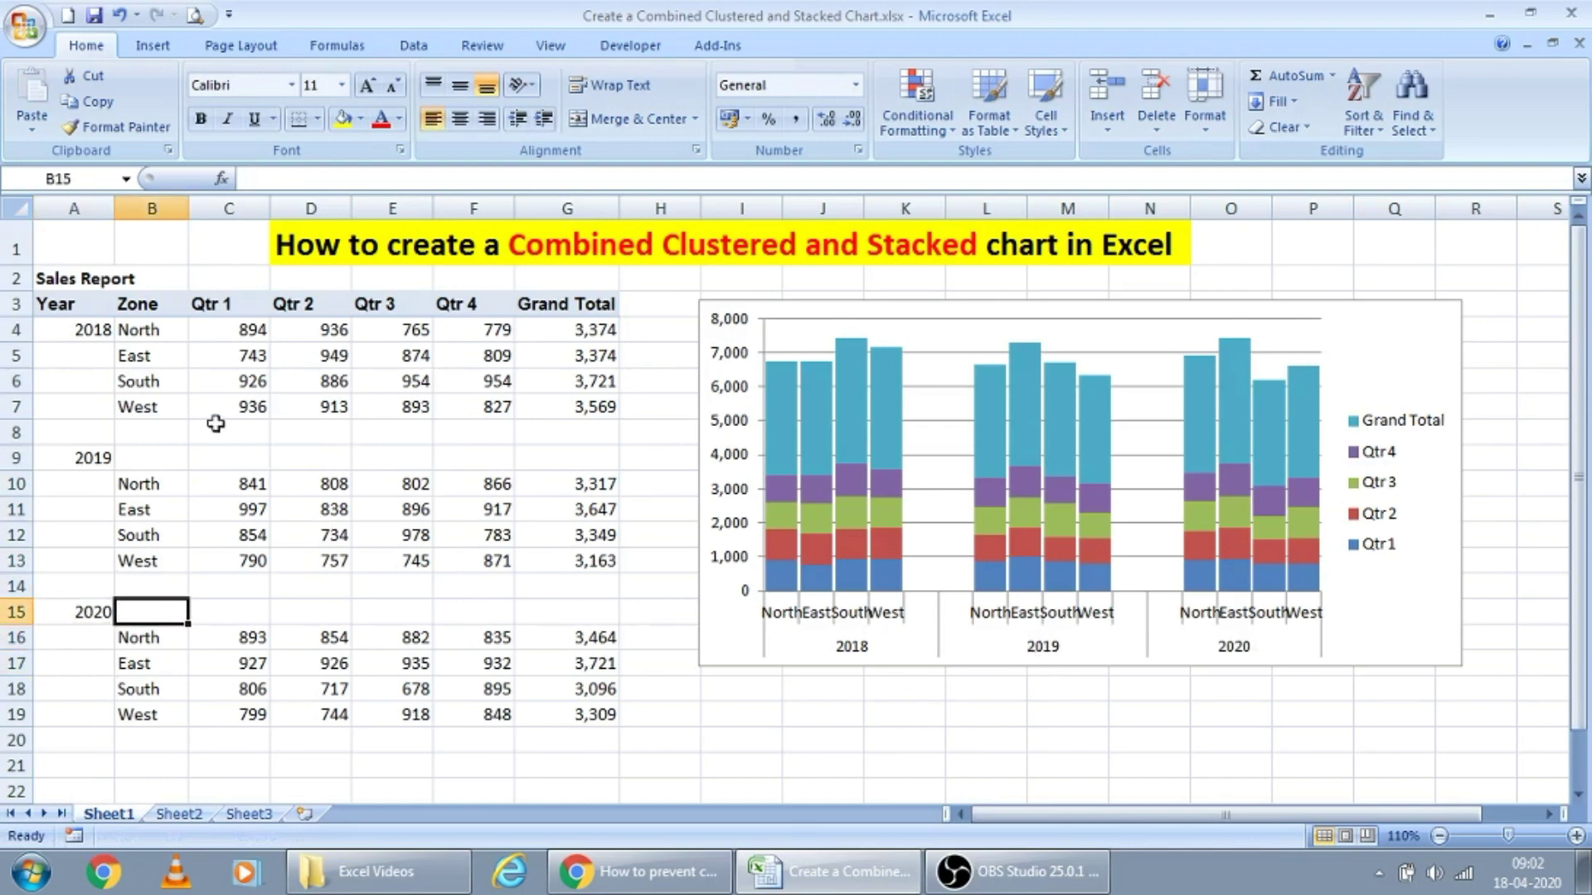
left_click(89, 331)
key("Right")
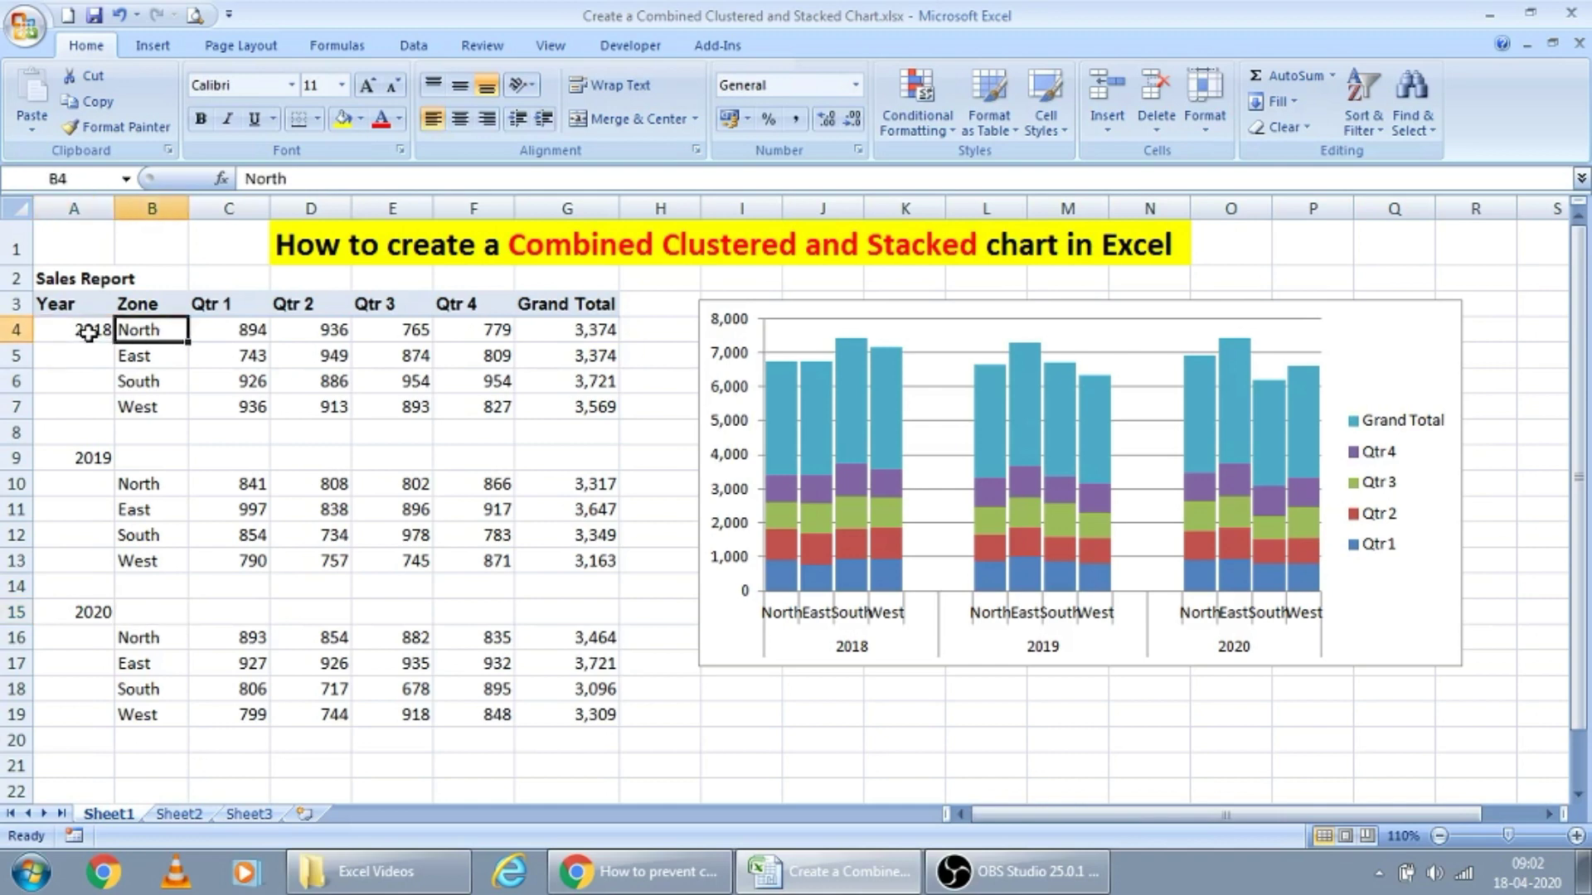
key("Left")
key("Down")
key("Right")
key("Down")
key("Down")
key("Down")
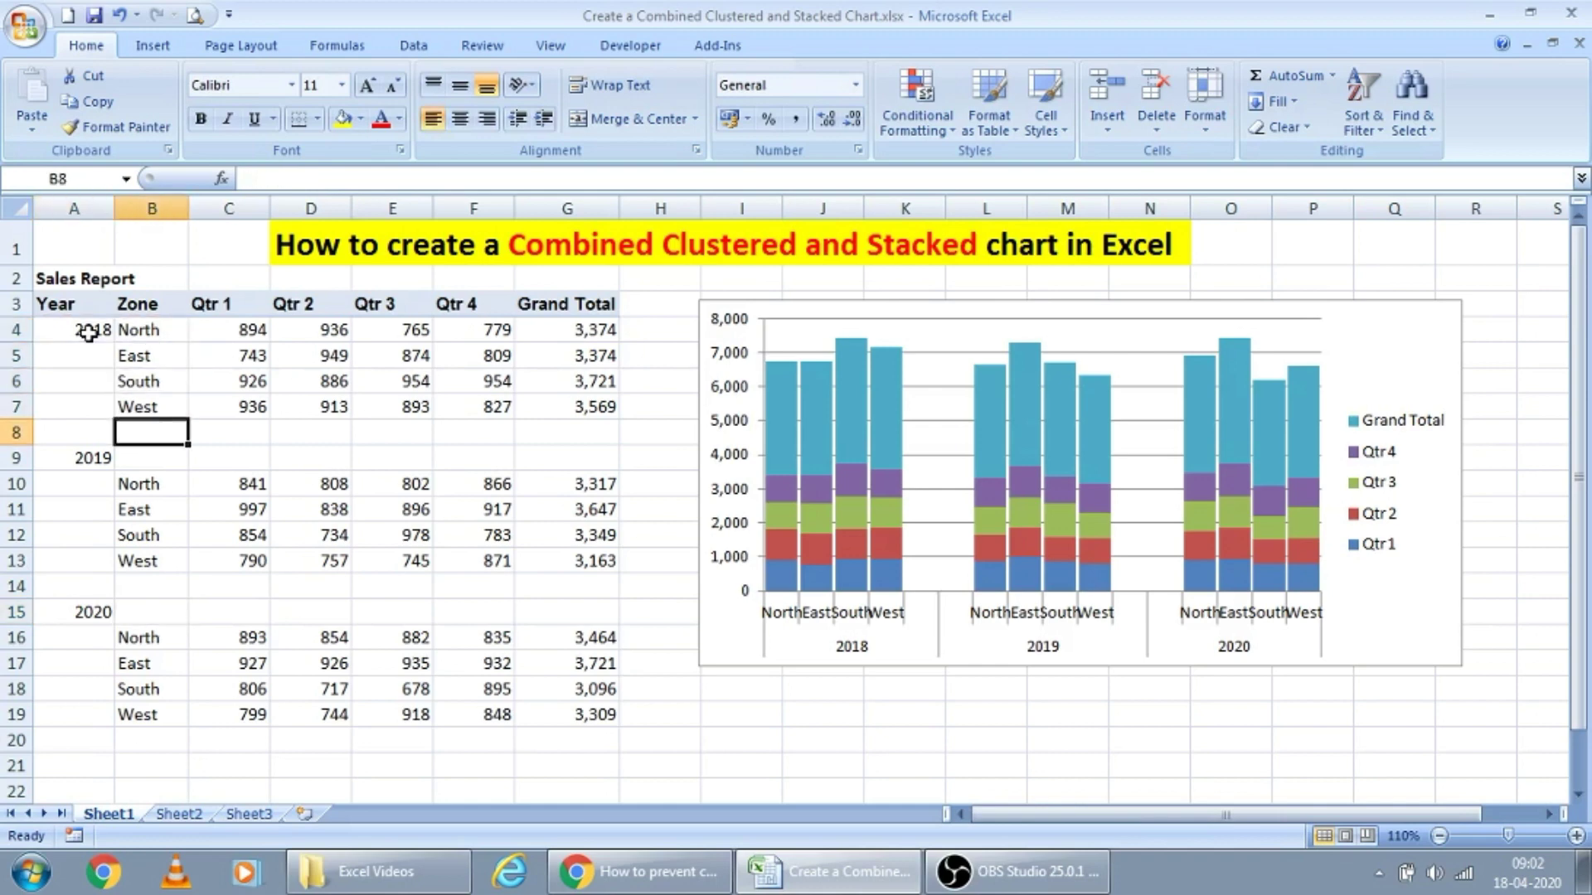
key("Up")
key("Down")
key("ctrl+shift+plus")
- Move the 2018 zone and sales data in B4:G7 down one row to B5:G8, leaving 2018 alone in row 4
key("Up")
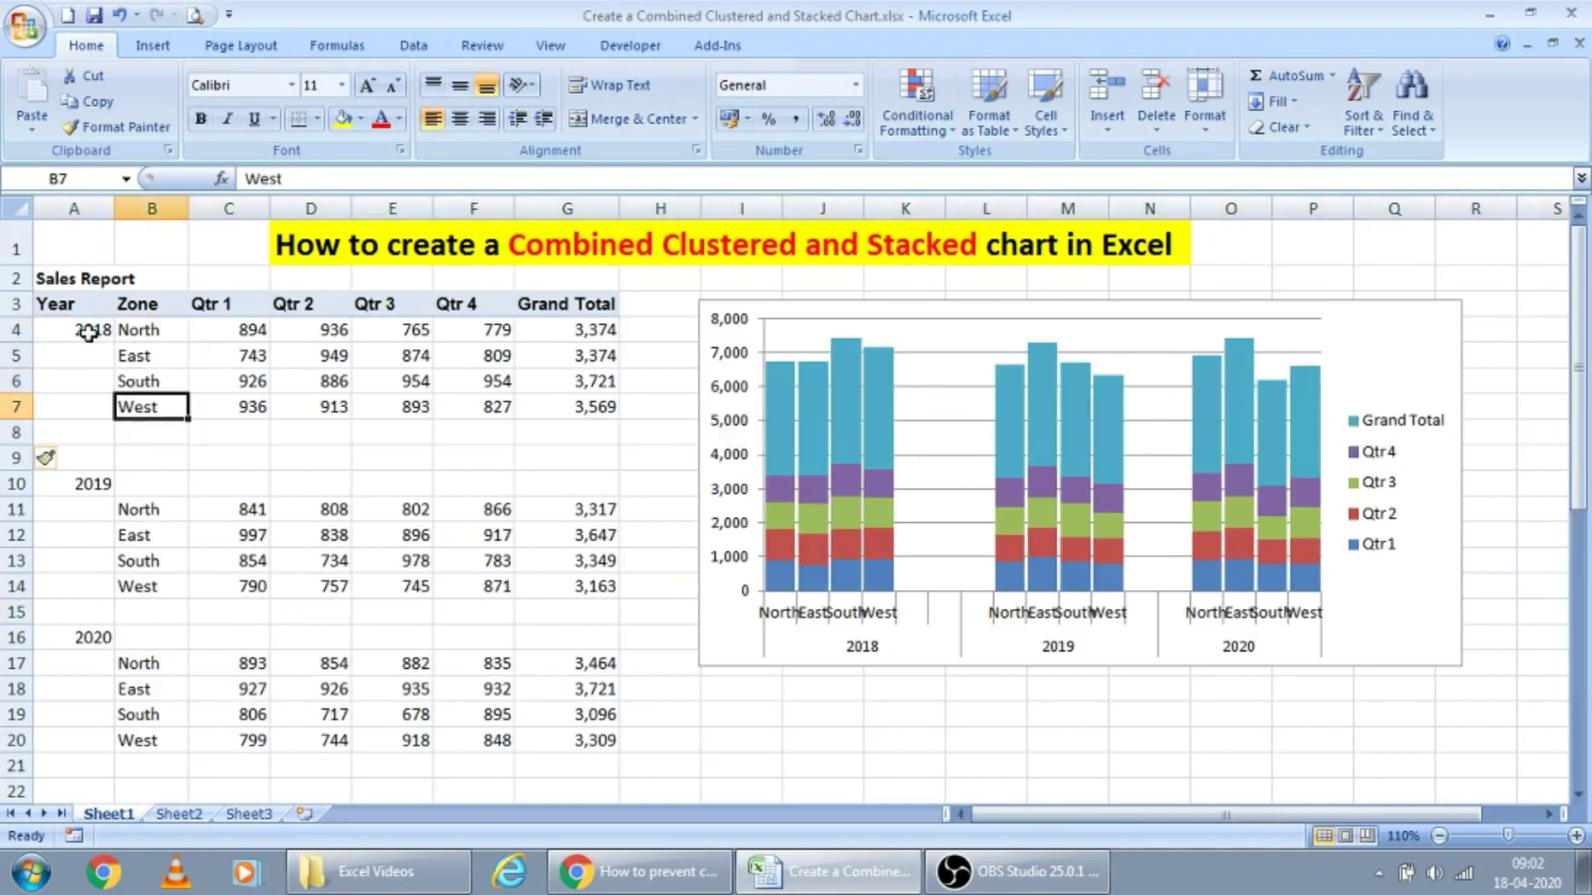
key("Up")
key("Up")
key("Up")
key("ctrl+shift+Right")
key("ctrl+shift+Down")
key("ctrl+x")
key("Down")
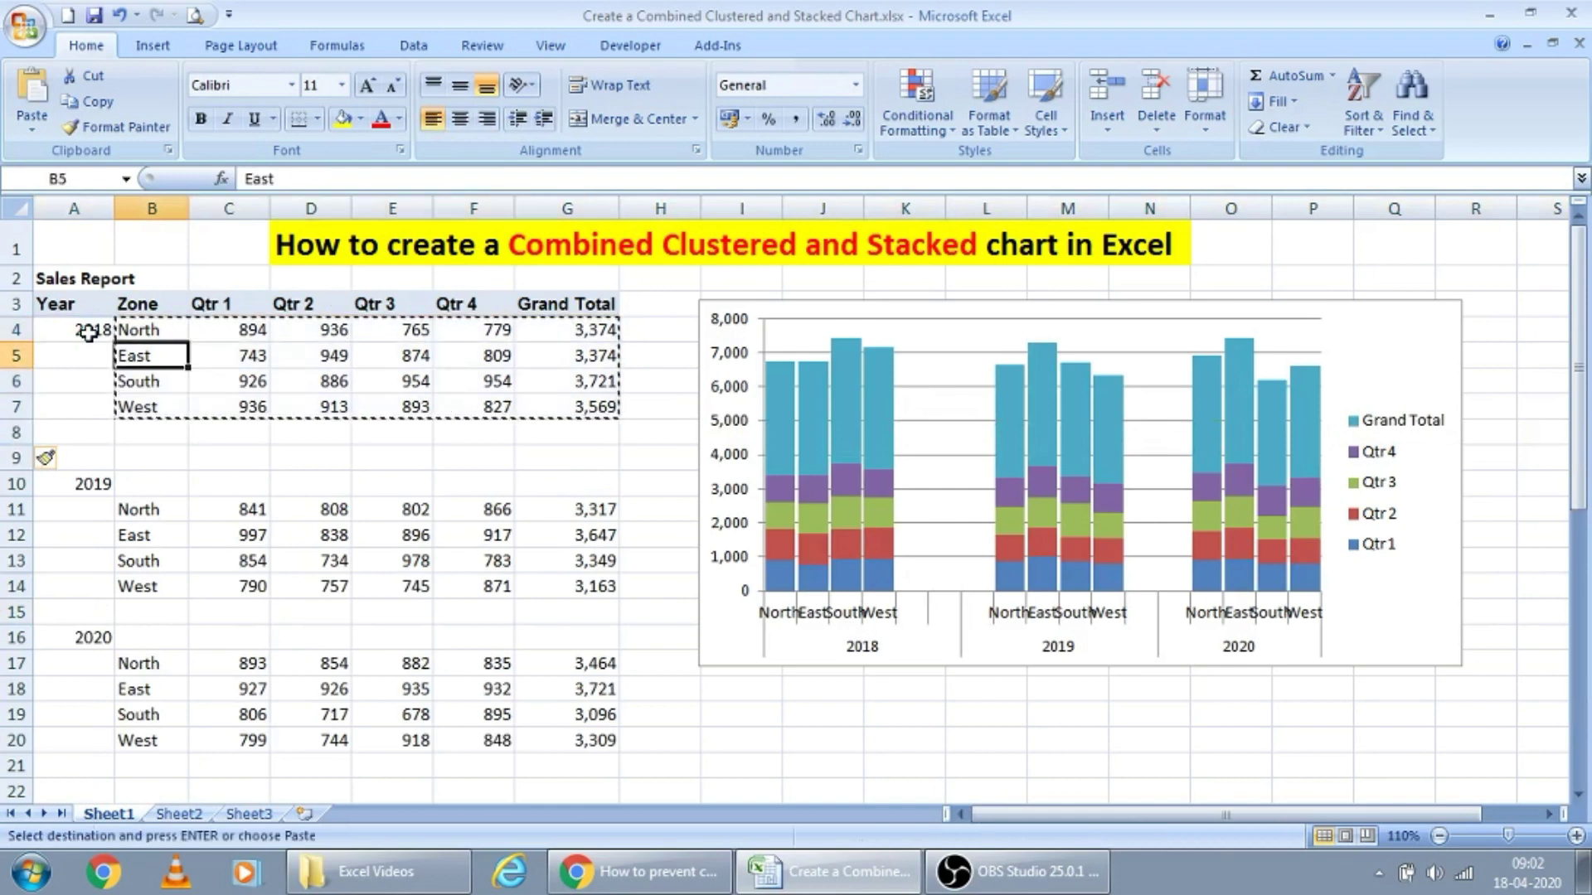
key("ctrl+shift+plus")
key("Up")
key("shift+Right")
key("shift+Right")
key("shift+Right")
key("shift+Right")
key("shift+Right")
key("Down")
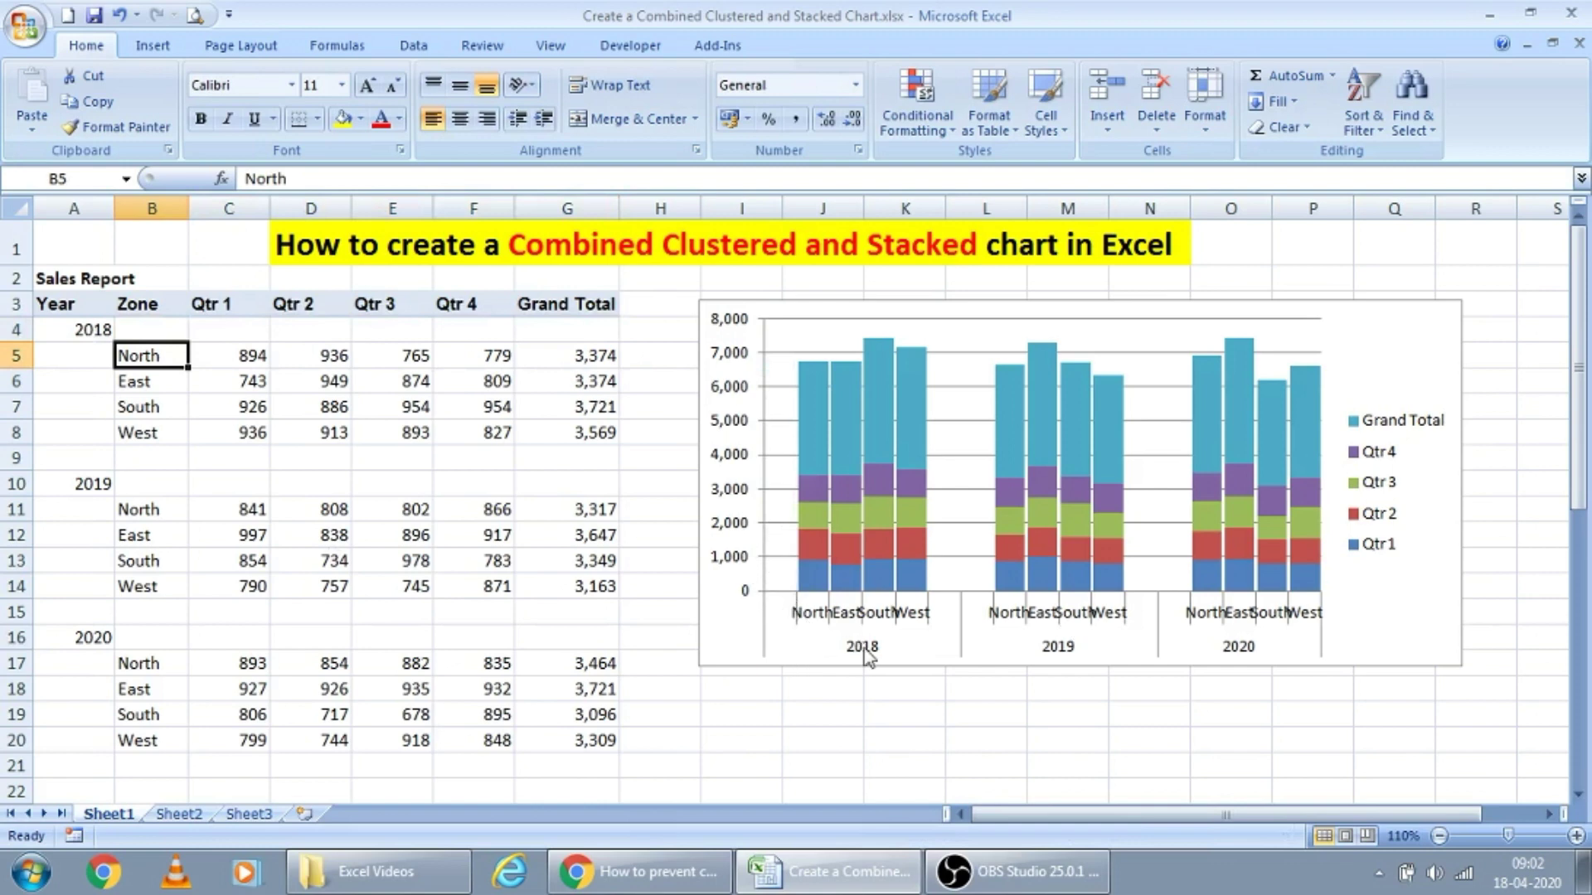
- Delete the horizontal gridlines from the stacked column chart
left_click(962, 313)
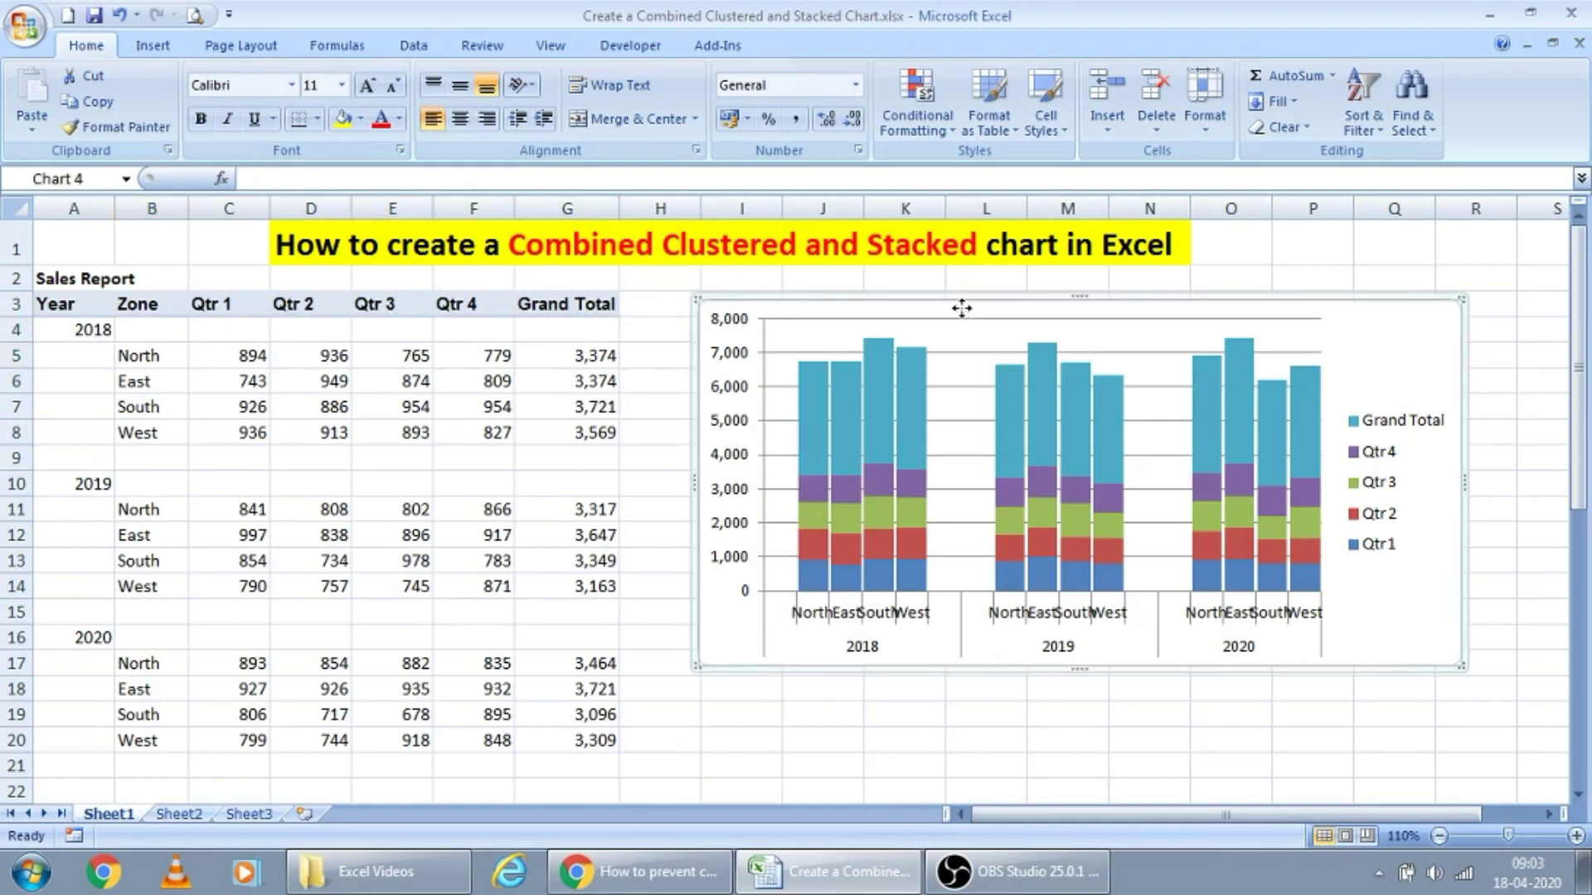
left_click(962, 353)
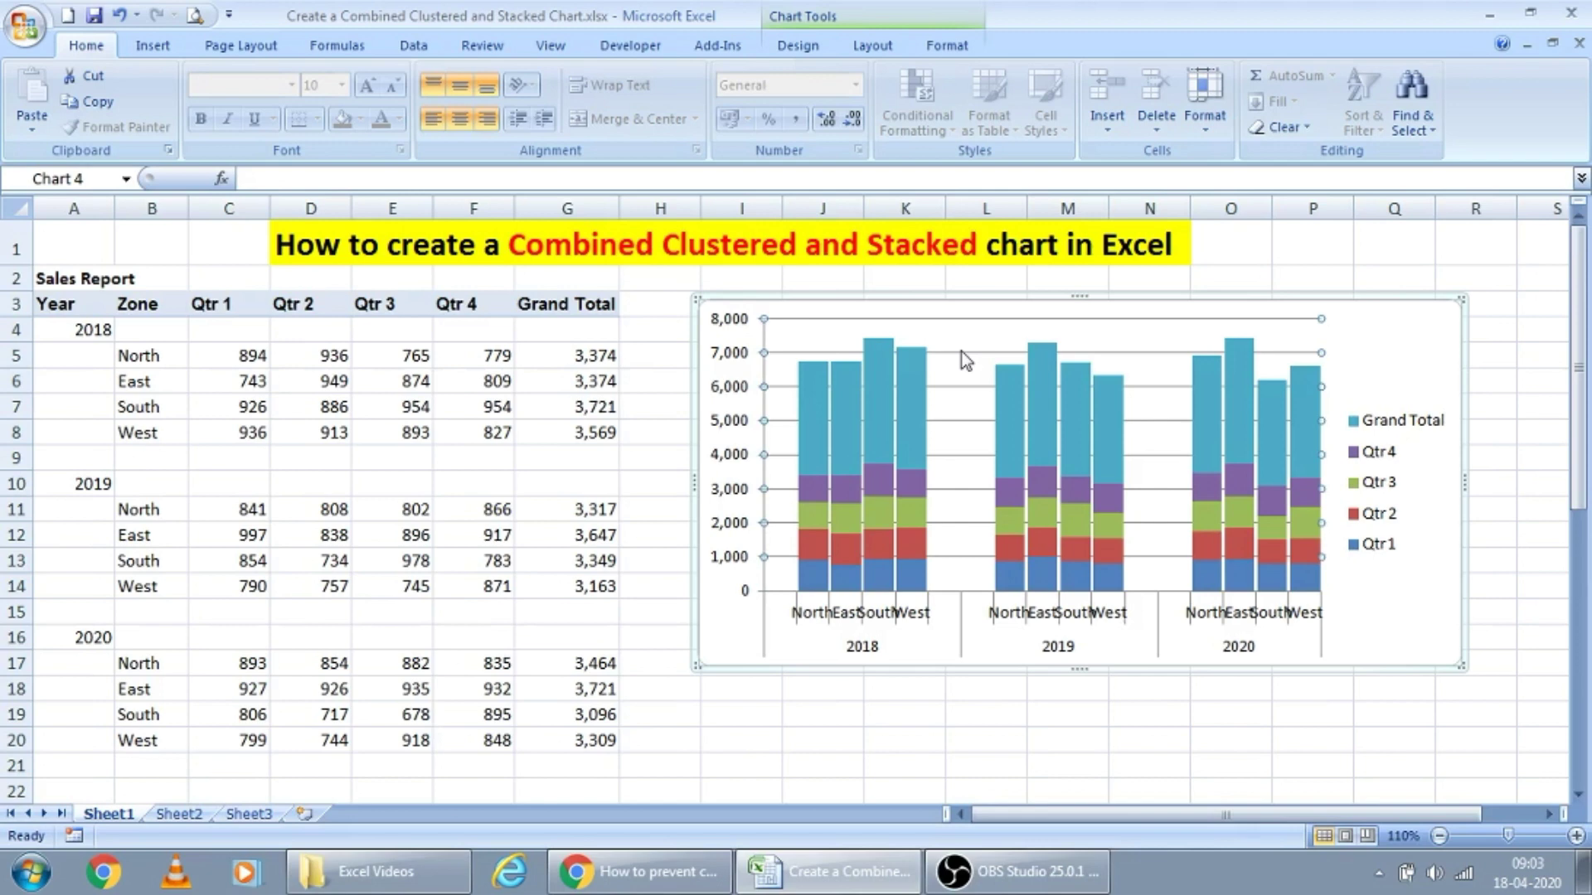
key("Delete")
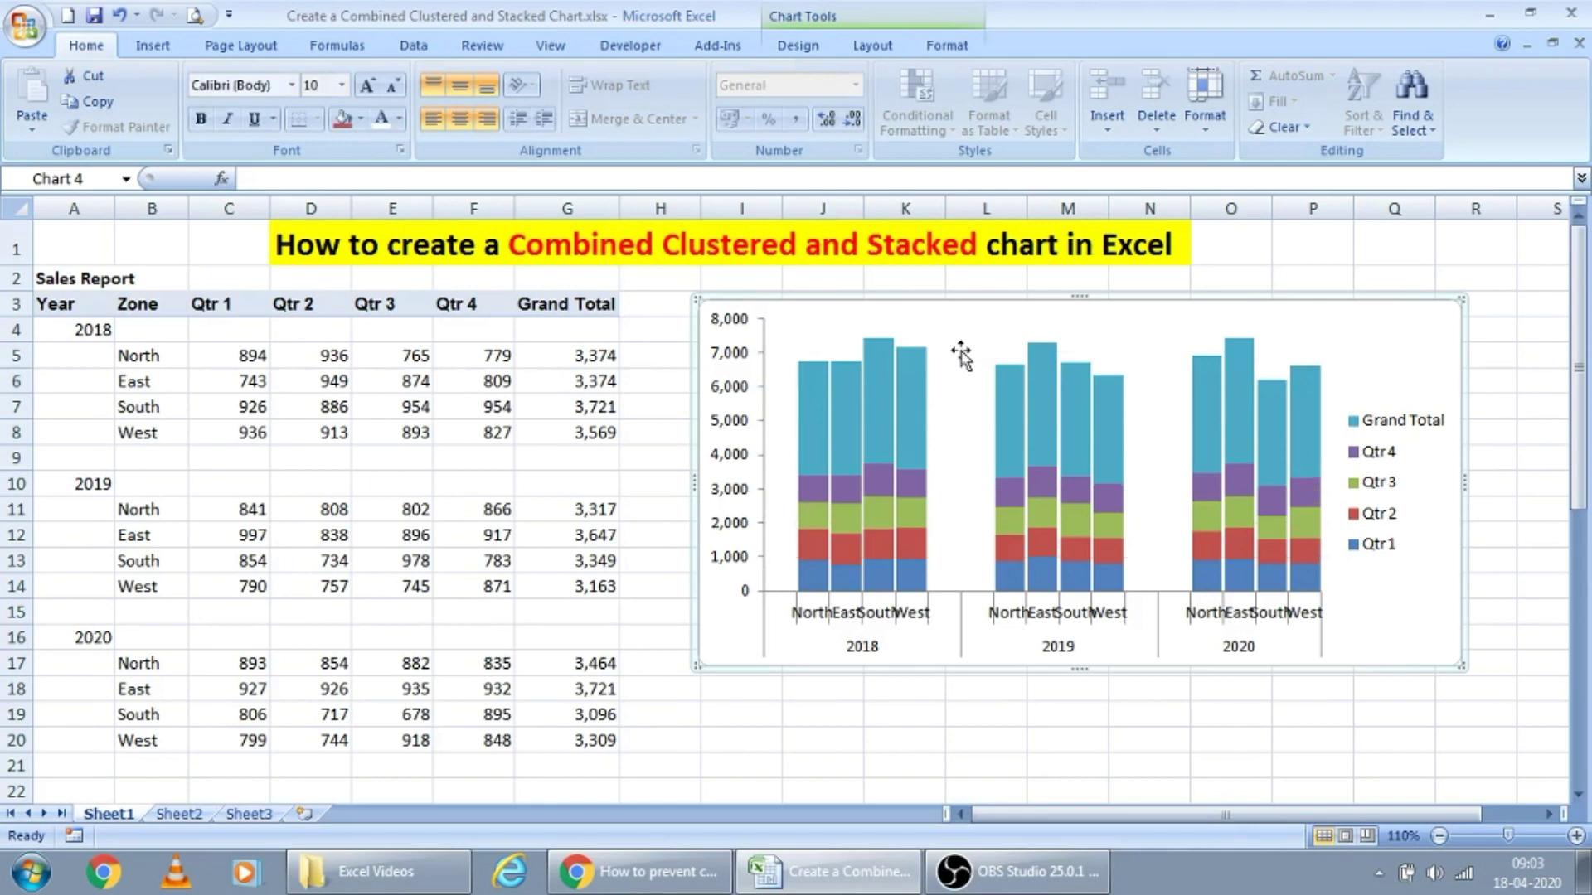
left_click(909, 405)
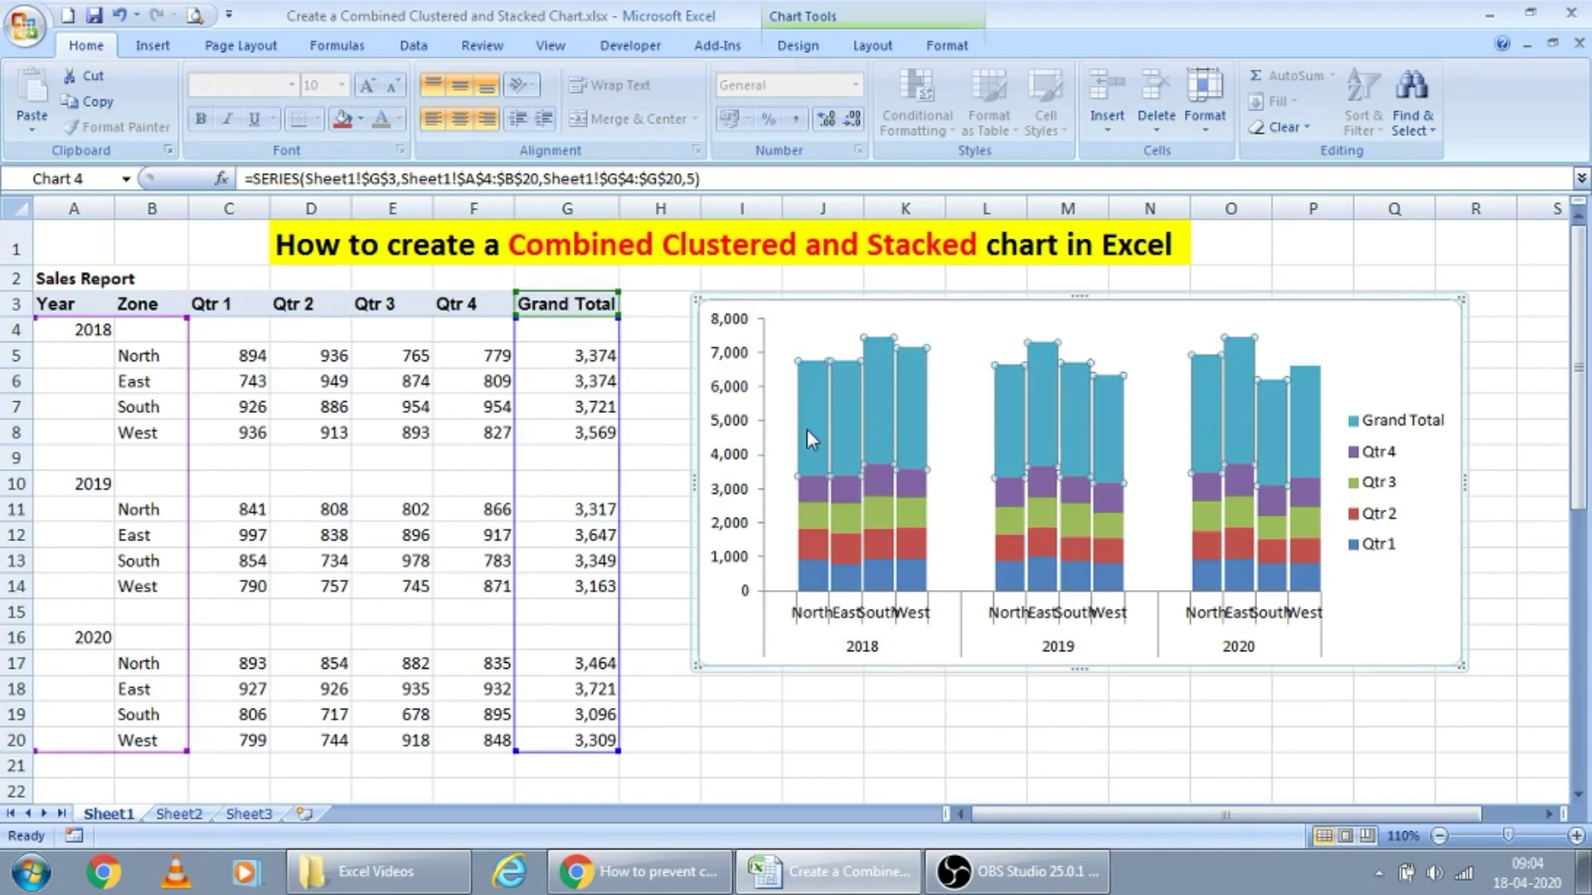
left_click(812, 402)
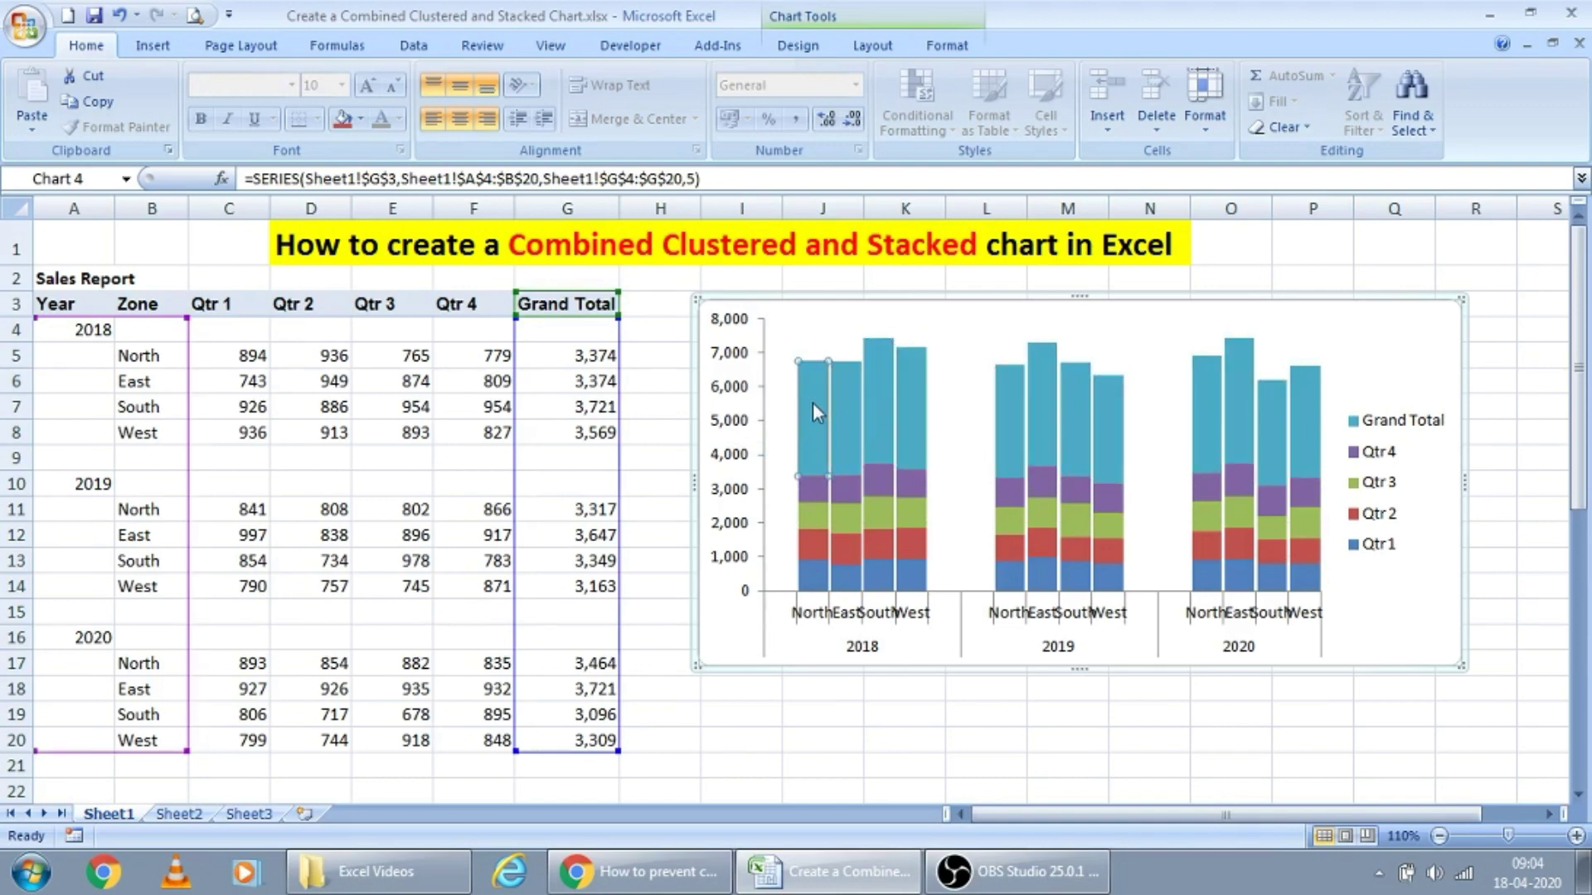
right_click(817, 404)
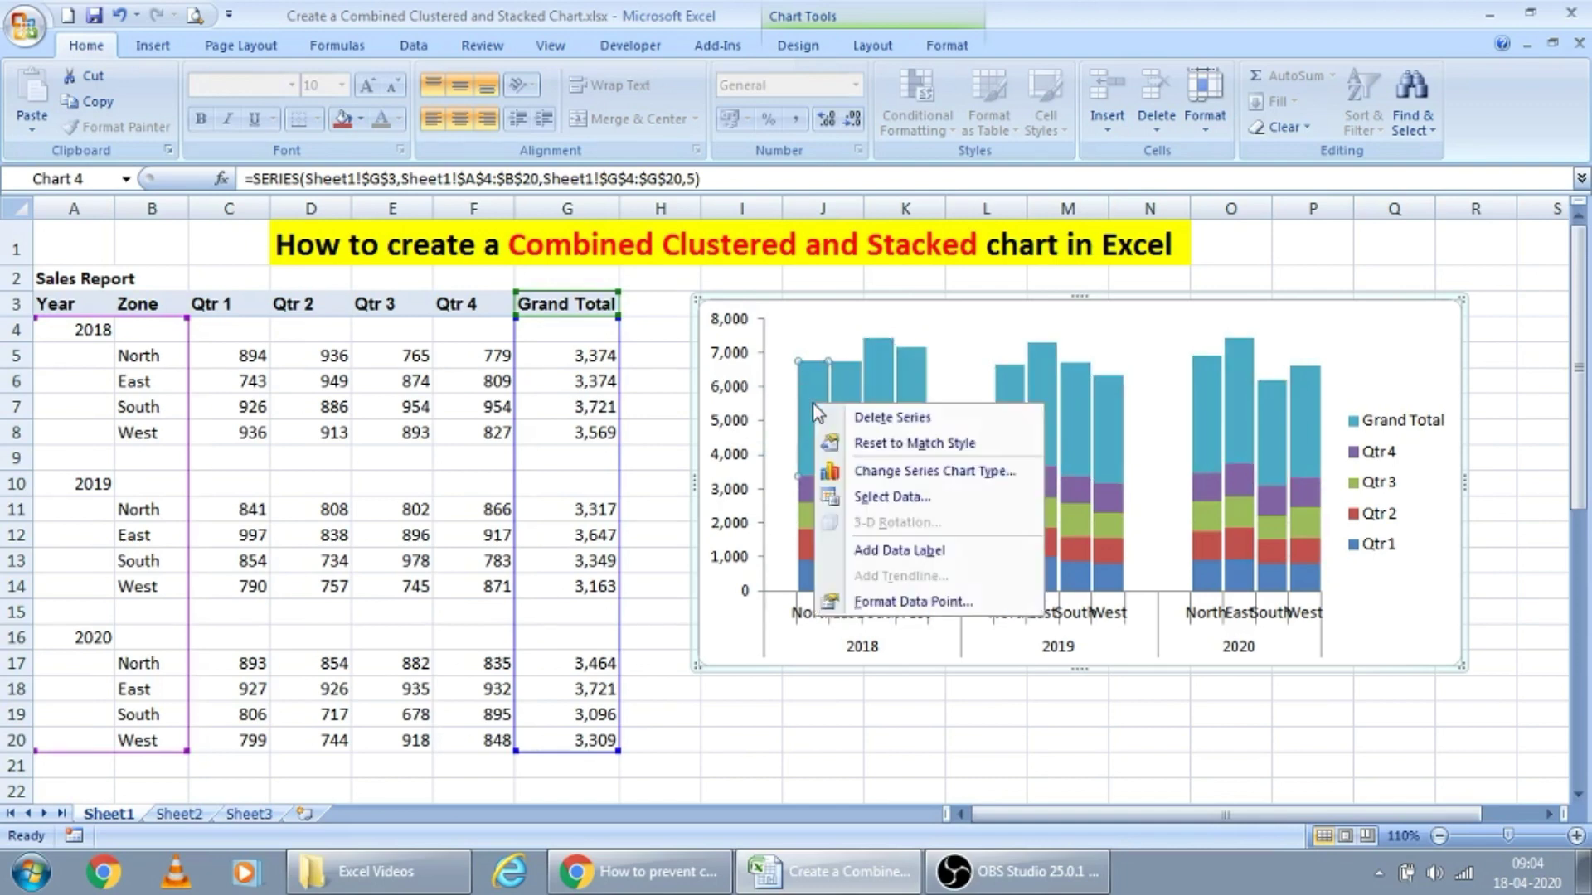
left_click(906, 471)
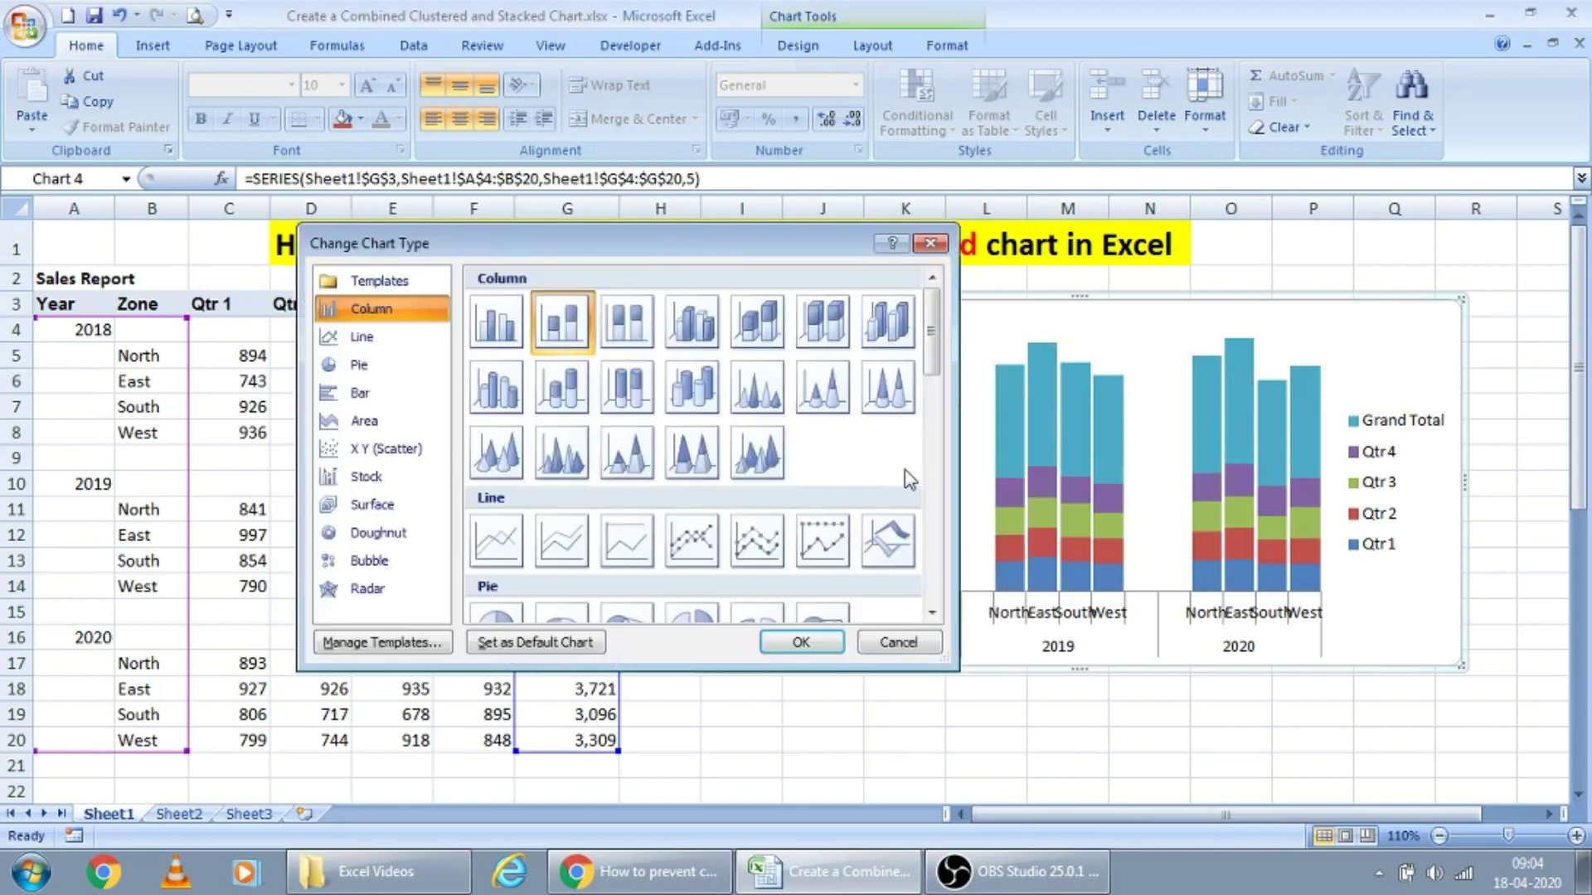
key("Escape")
right_click(898, 426)
key("Escape")
key("Escape")
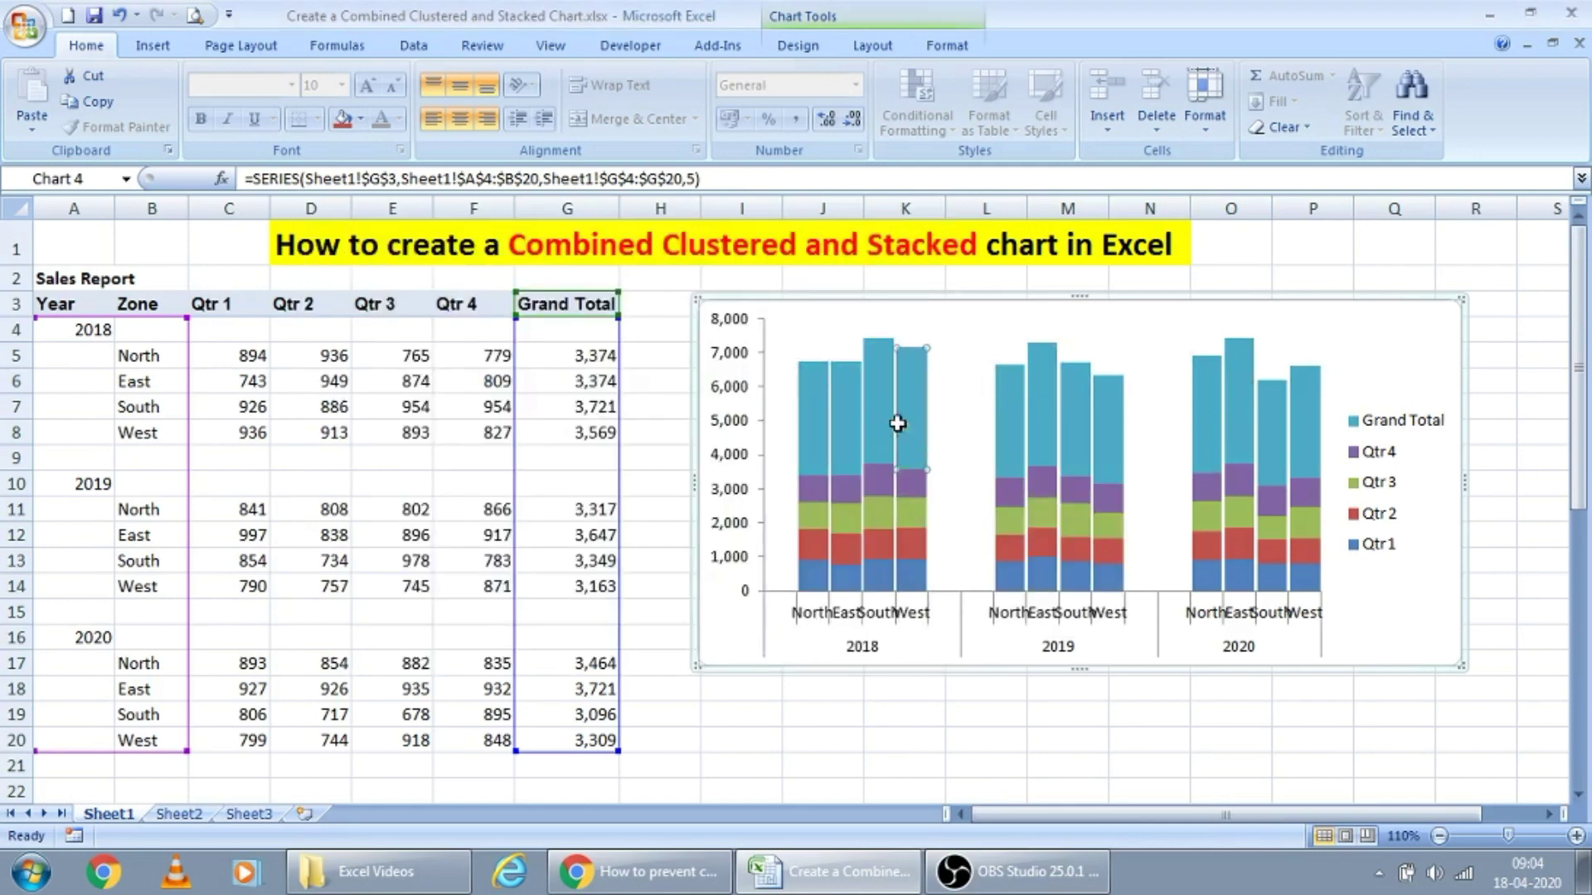
- Change the Grand Total series from stacked columns to a plain line chart without markers
right_click(911, 429)
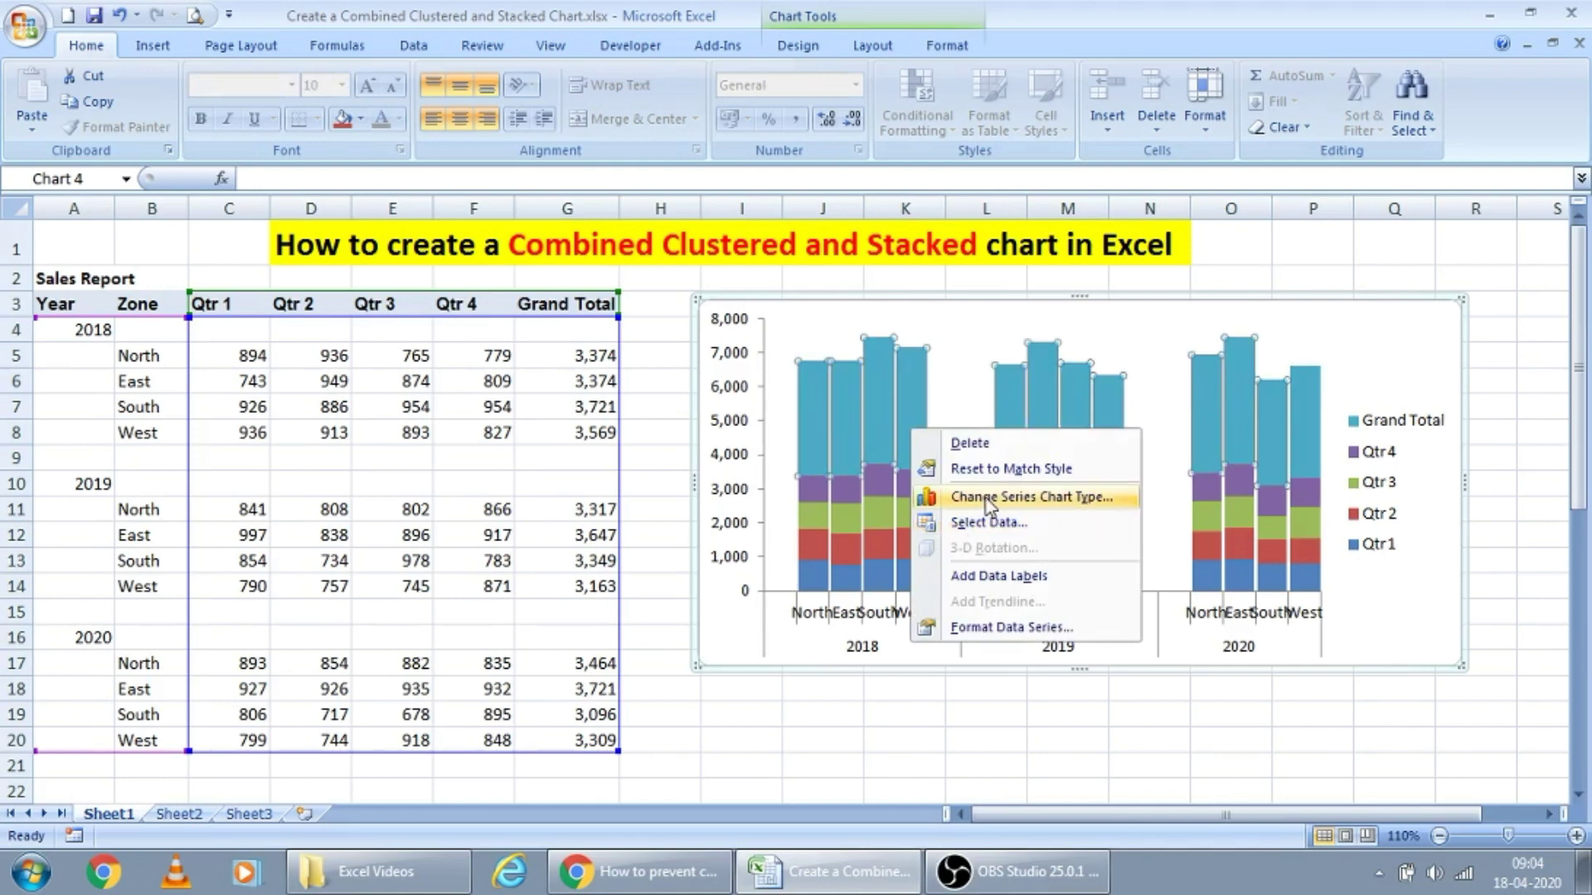
left_click(989, 497)
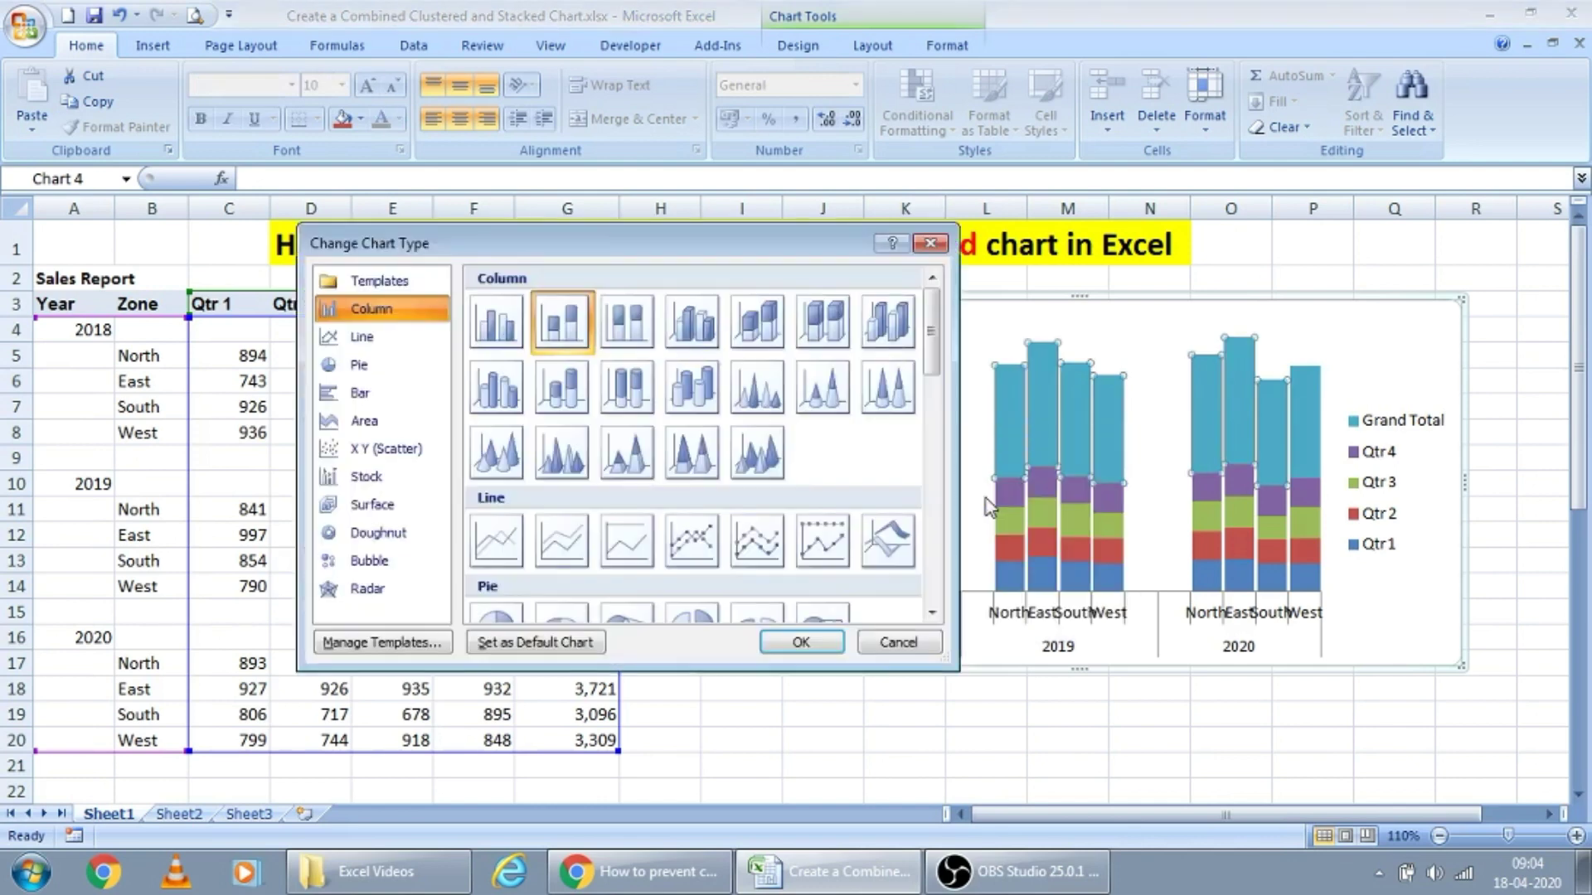
left_click(514, 541)
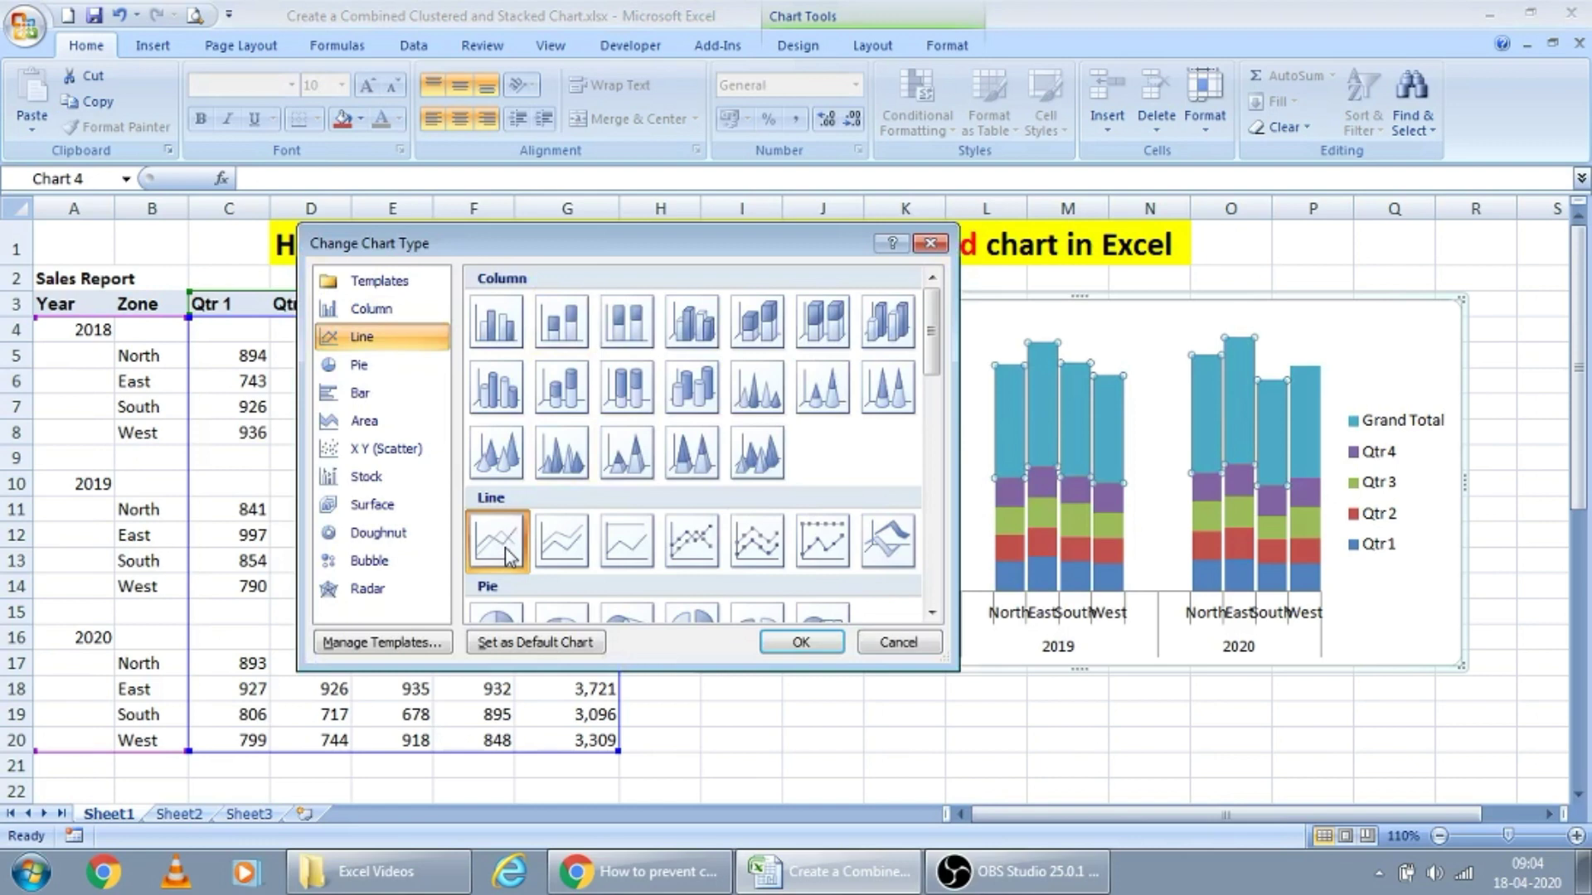
left_click(799, 643)
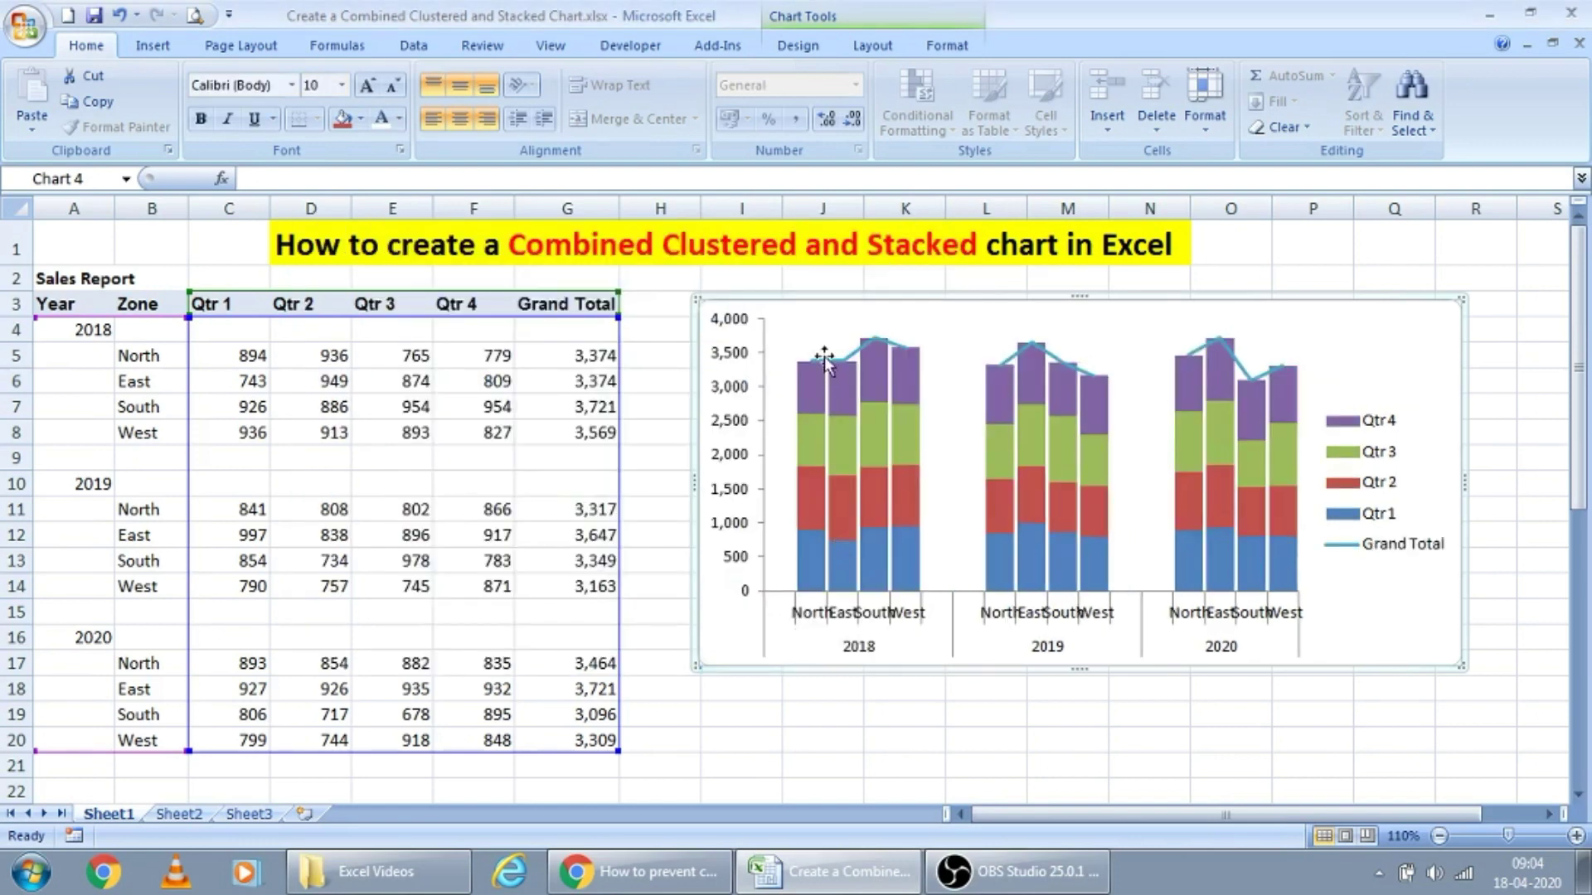
- Add data labels to the Grand Total line series
right_click(824, 356)
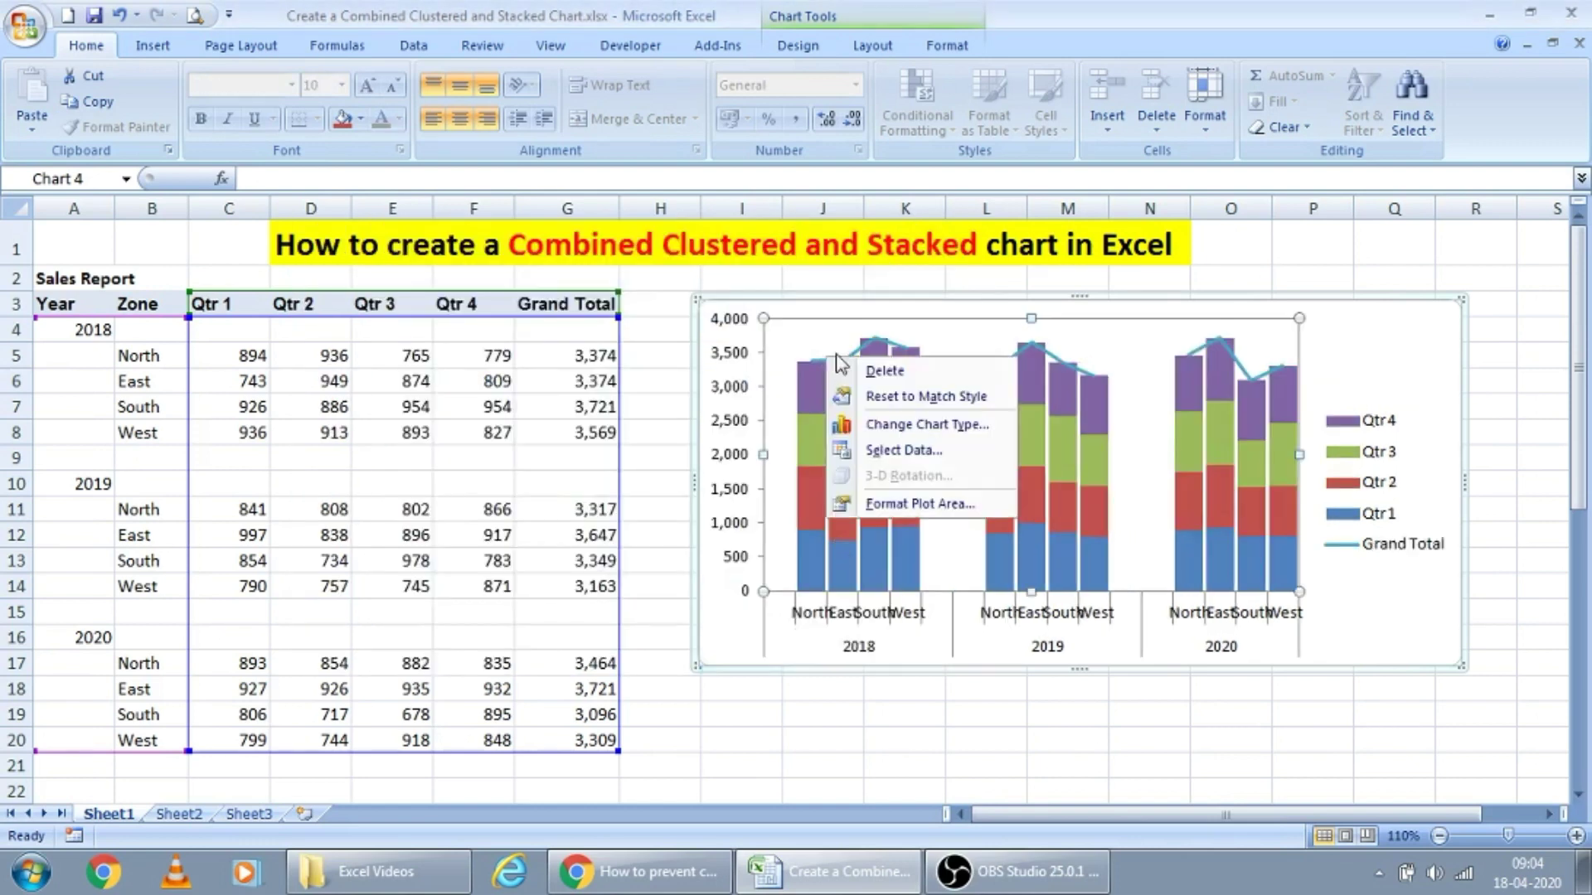
key("Escape")
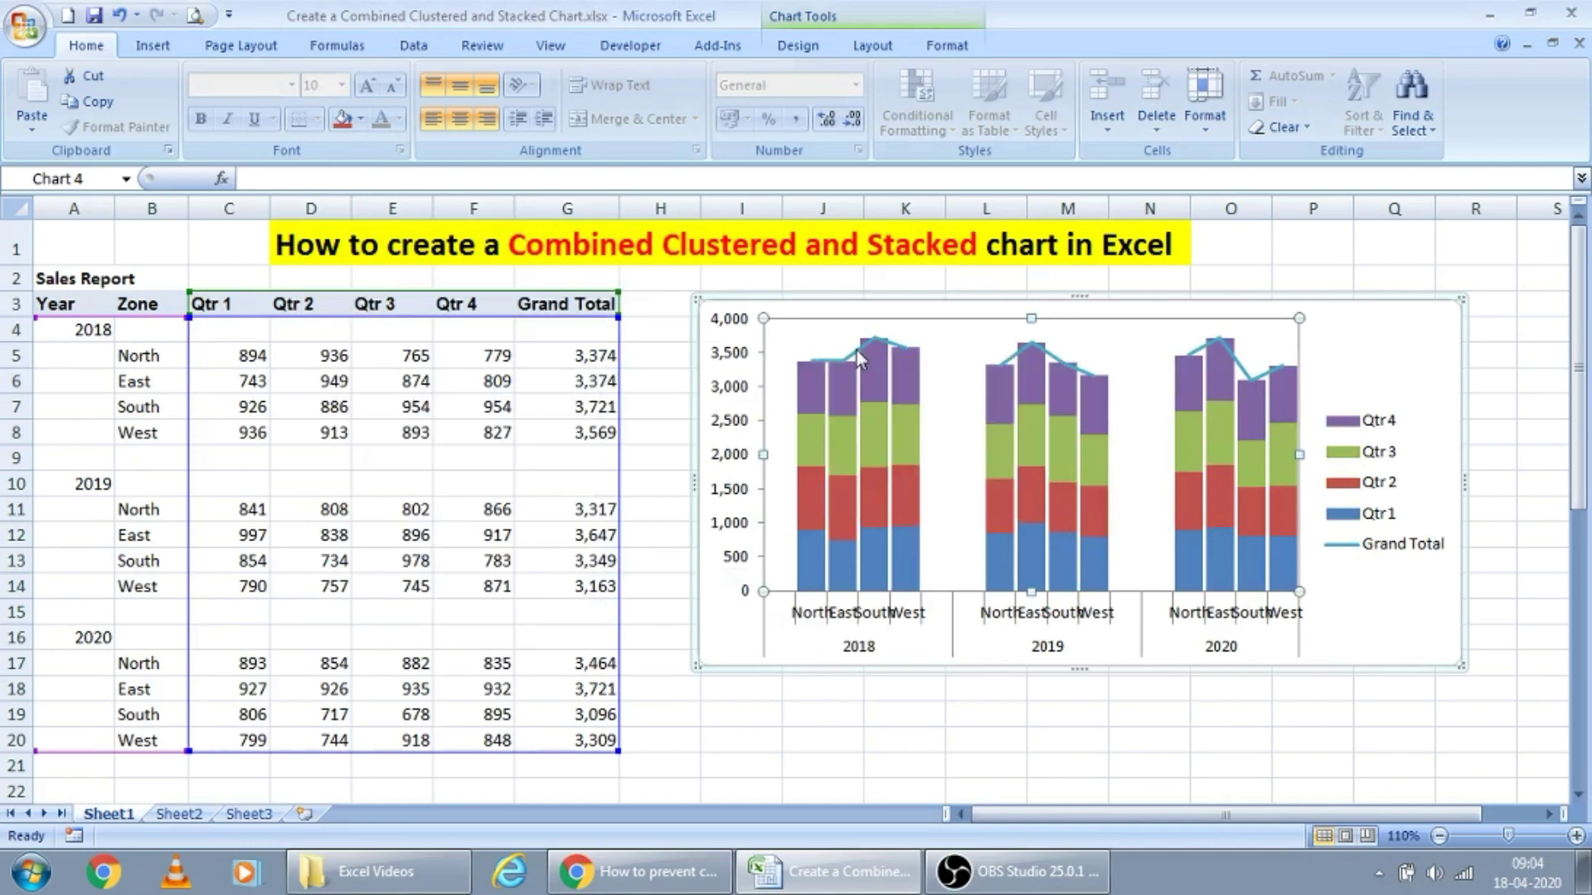
left_click(858, 350)
right_click(857, 357)
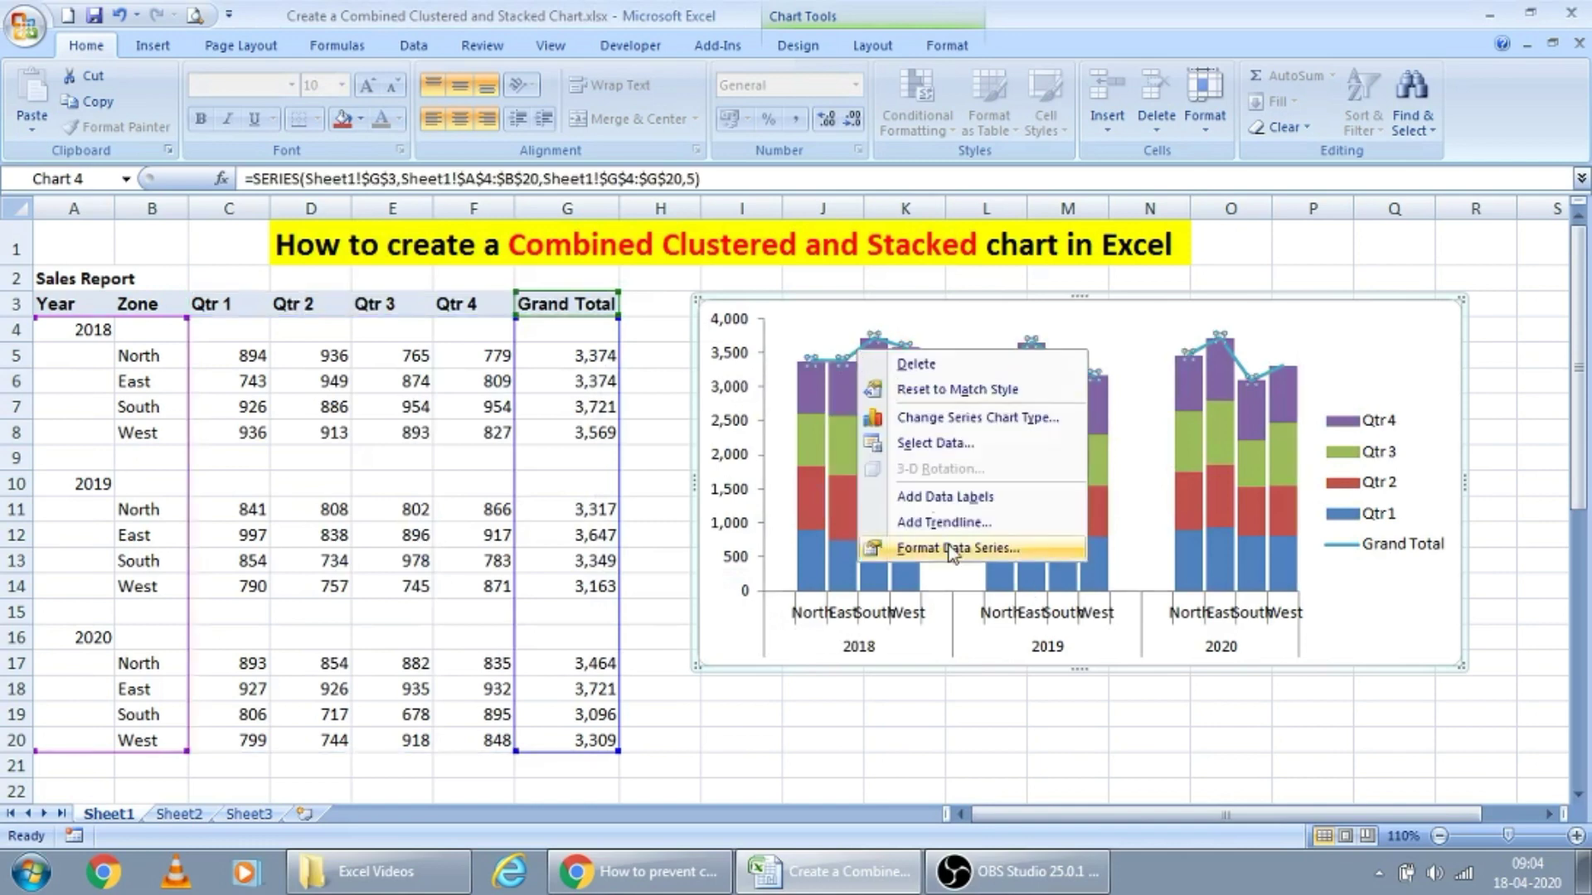
left_click(945, 497)
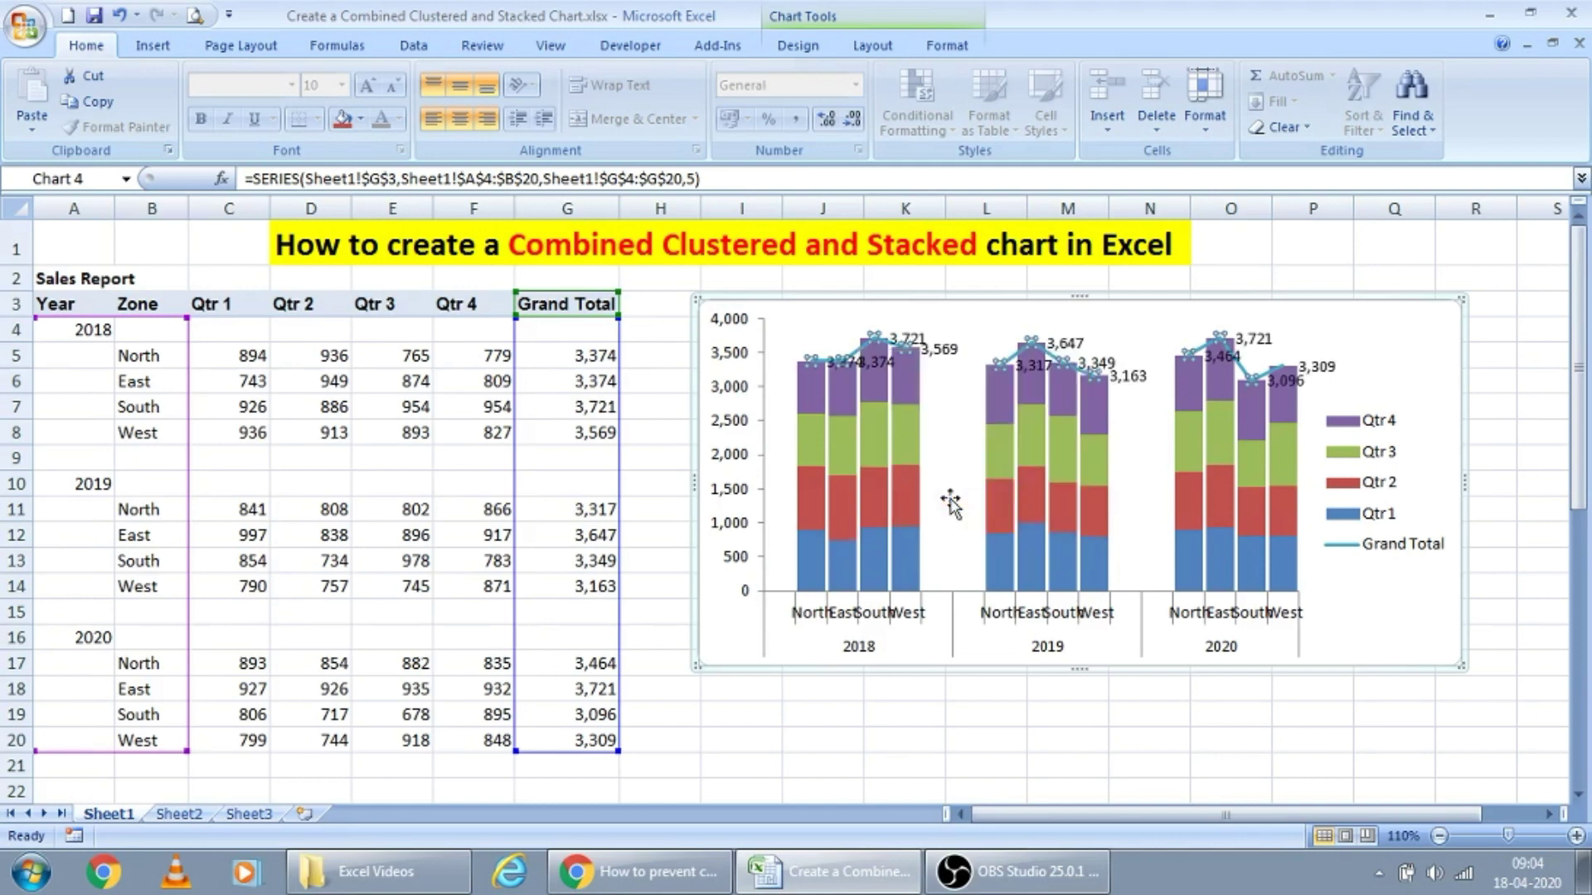
- Position the Grand Total data labels above the line and rotate all their text 270°
left_click(944, 348)
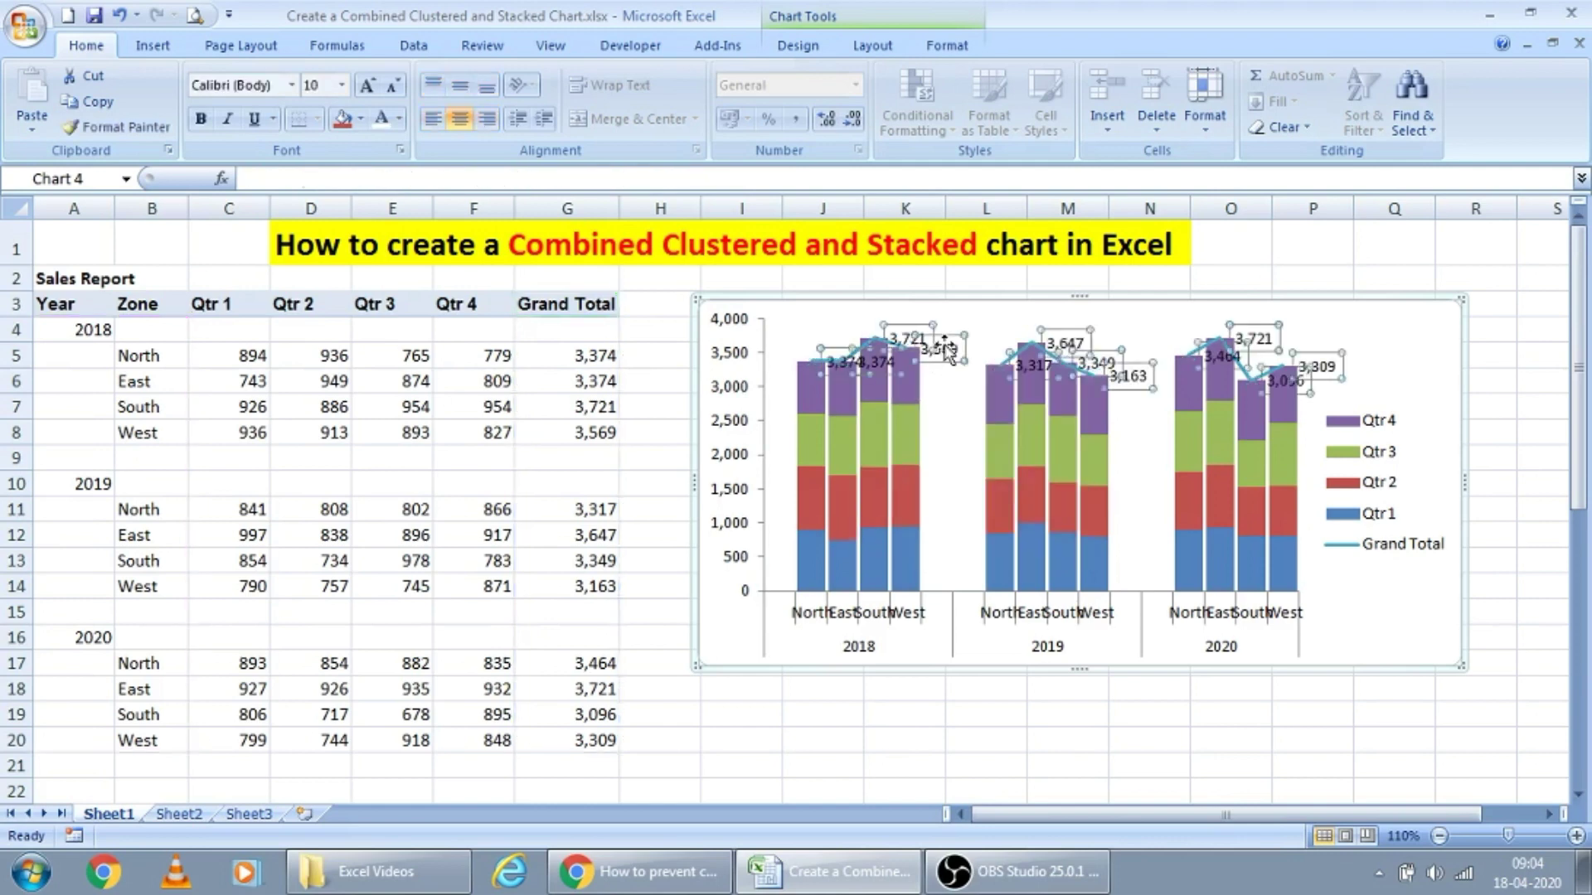
right_click(945, 348)
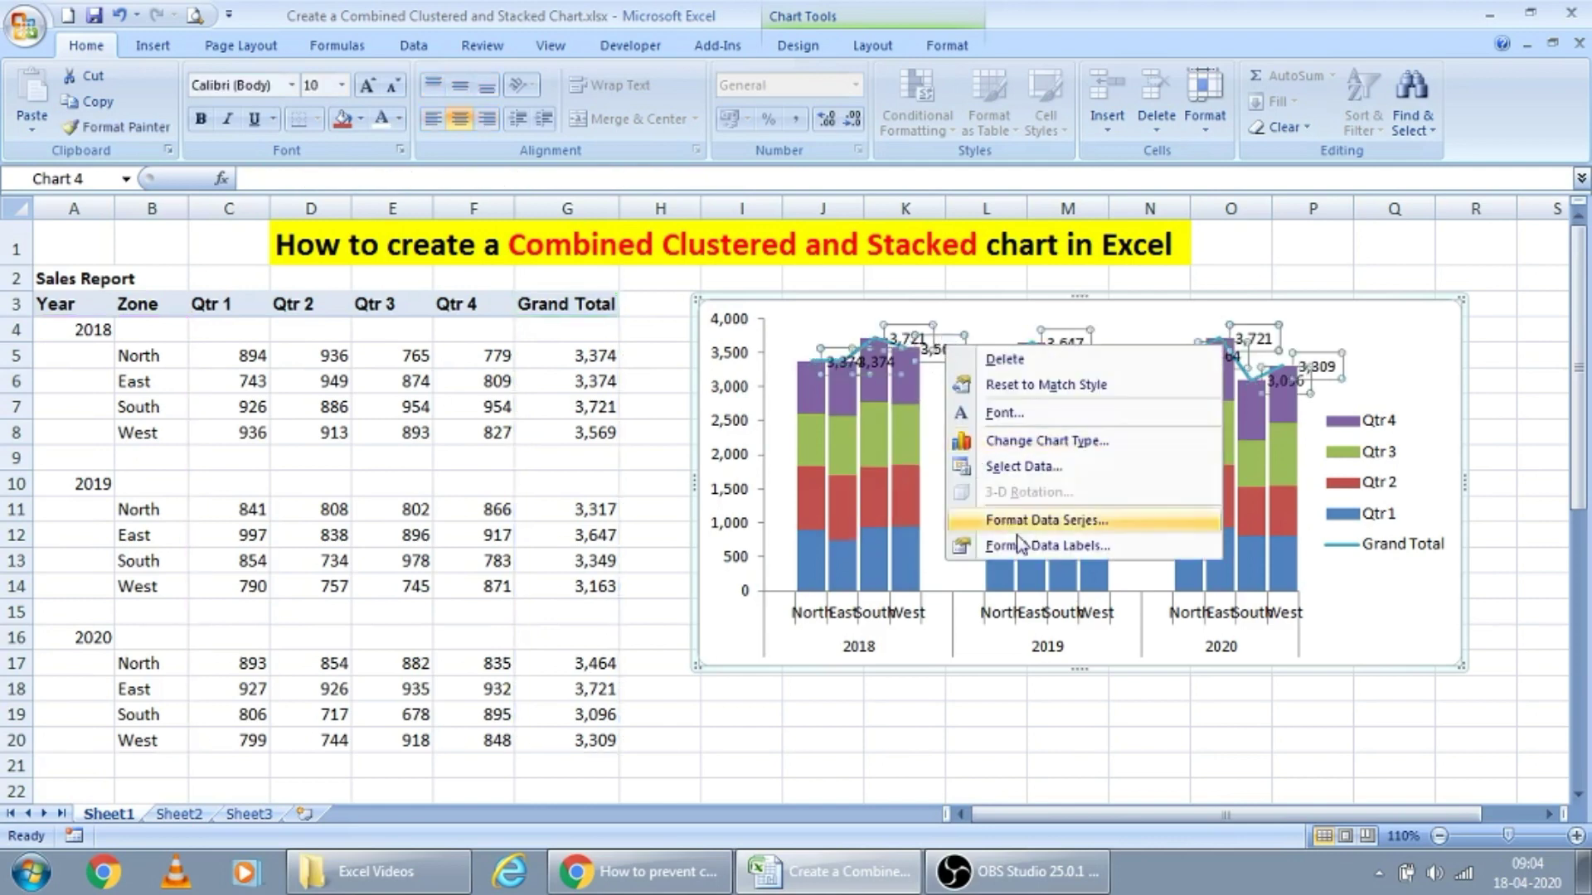
left_click(1074, 546)
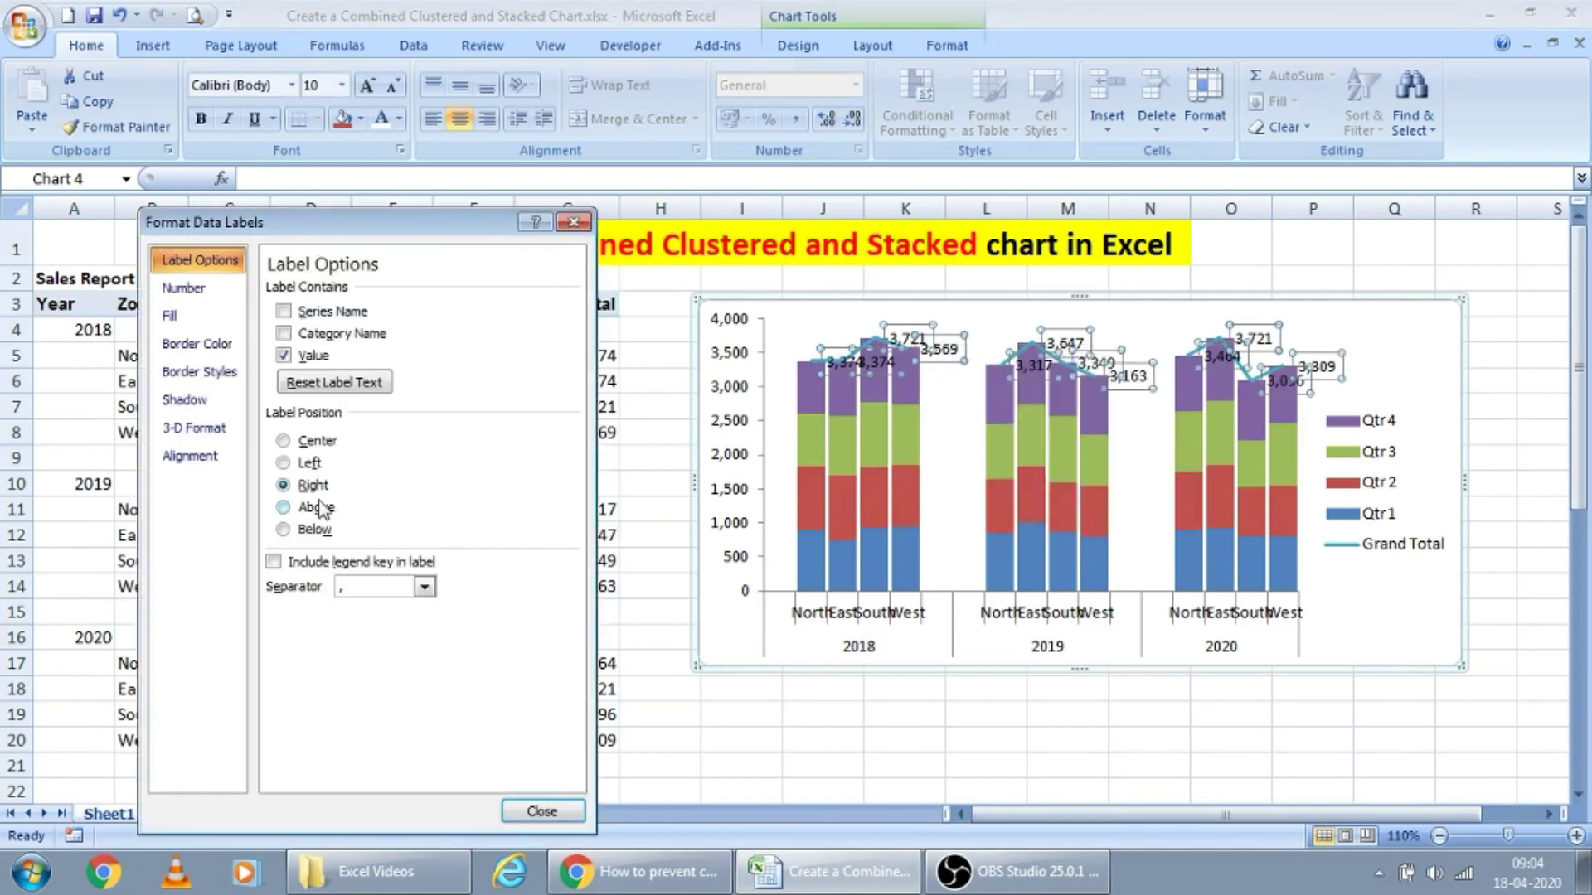
left_click(284, 508)
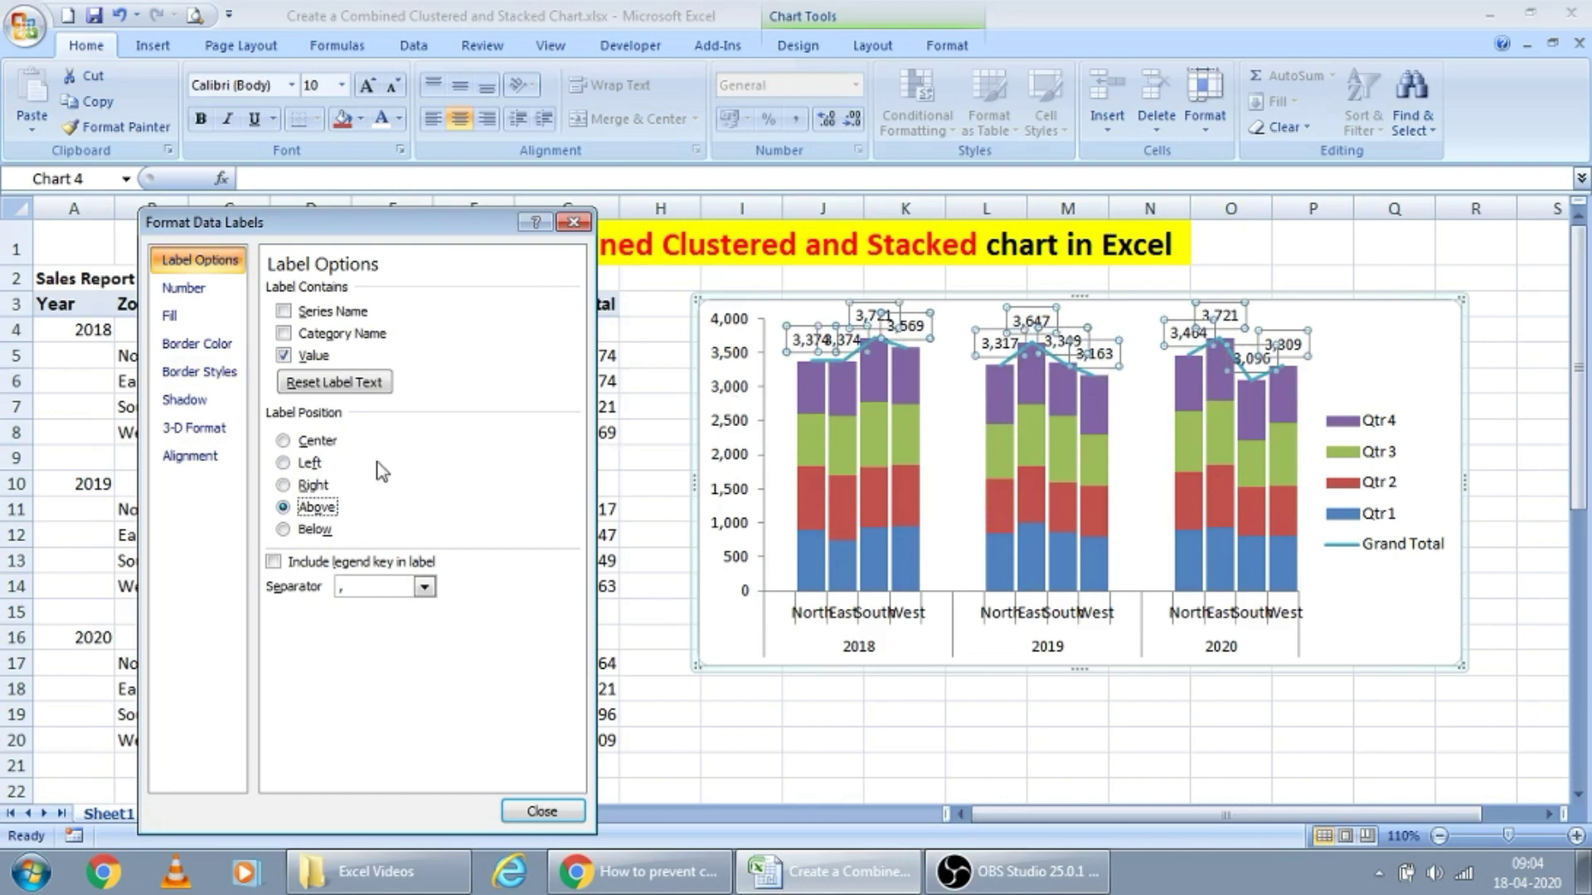
left_click(190, 455)
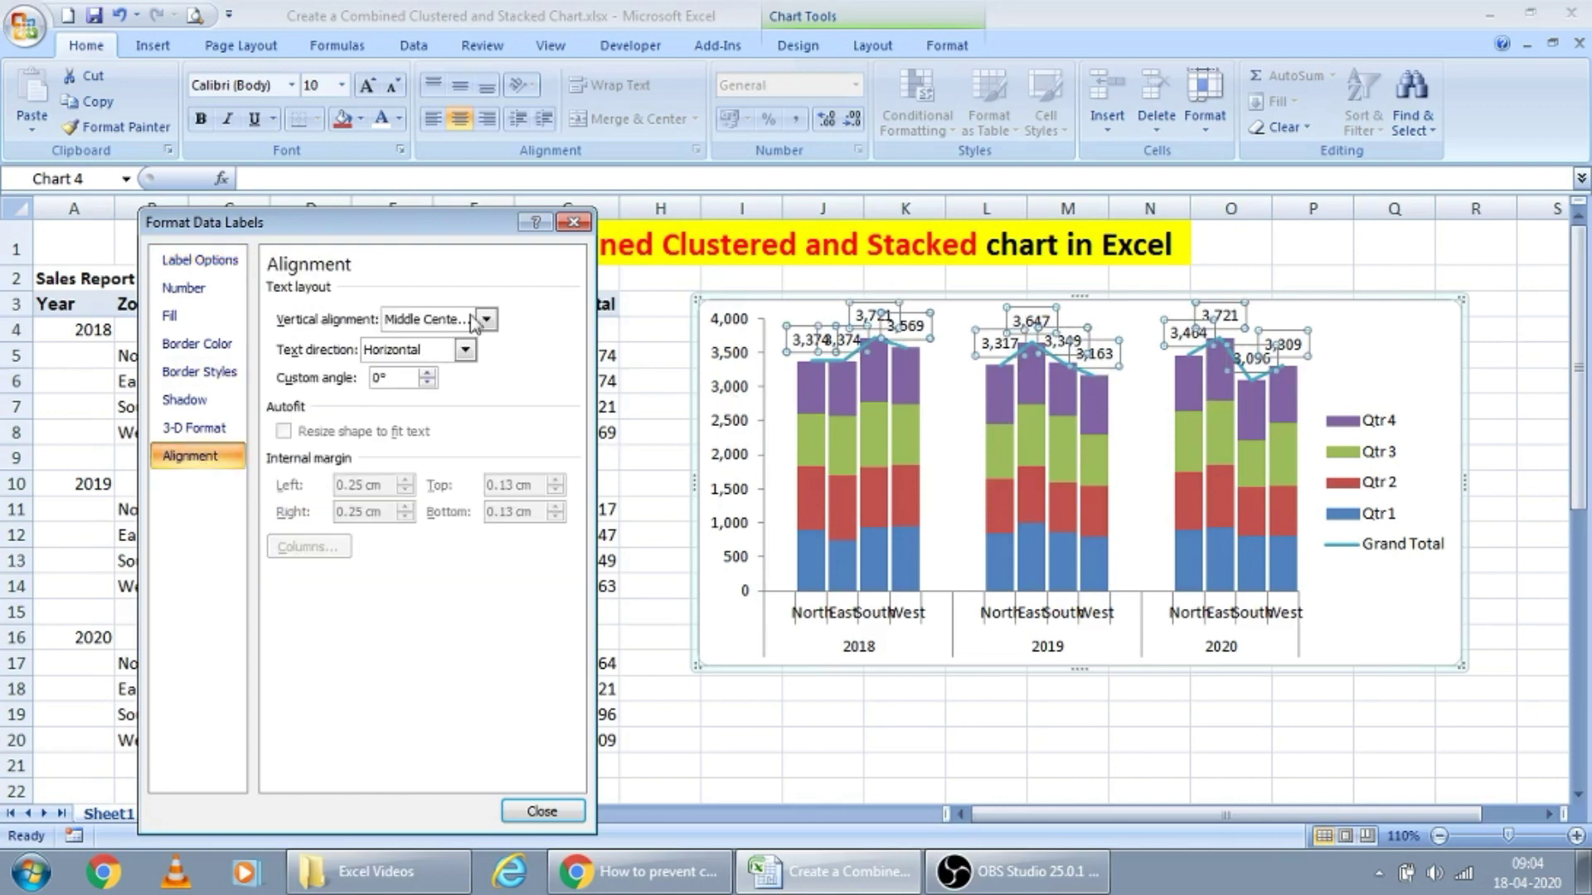
left_click(470, 348)
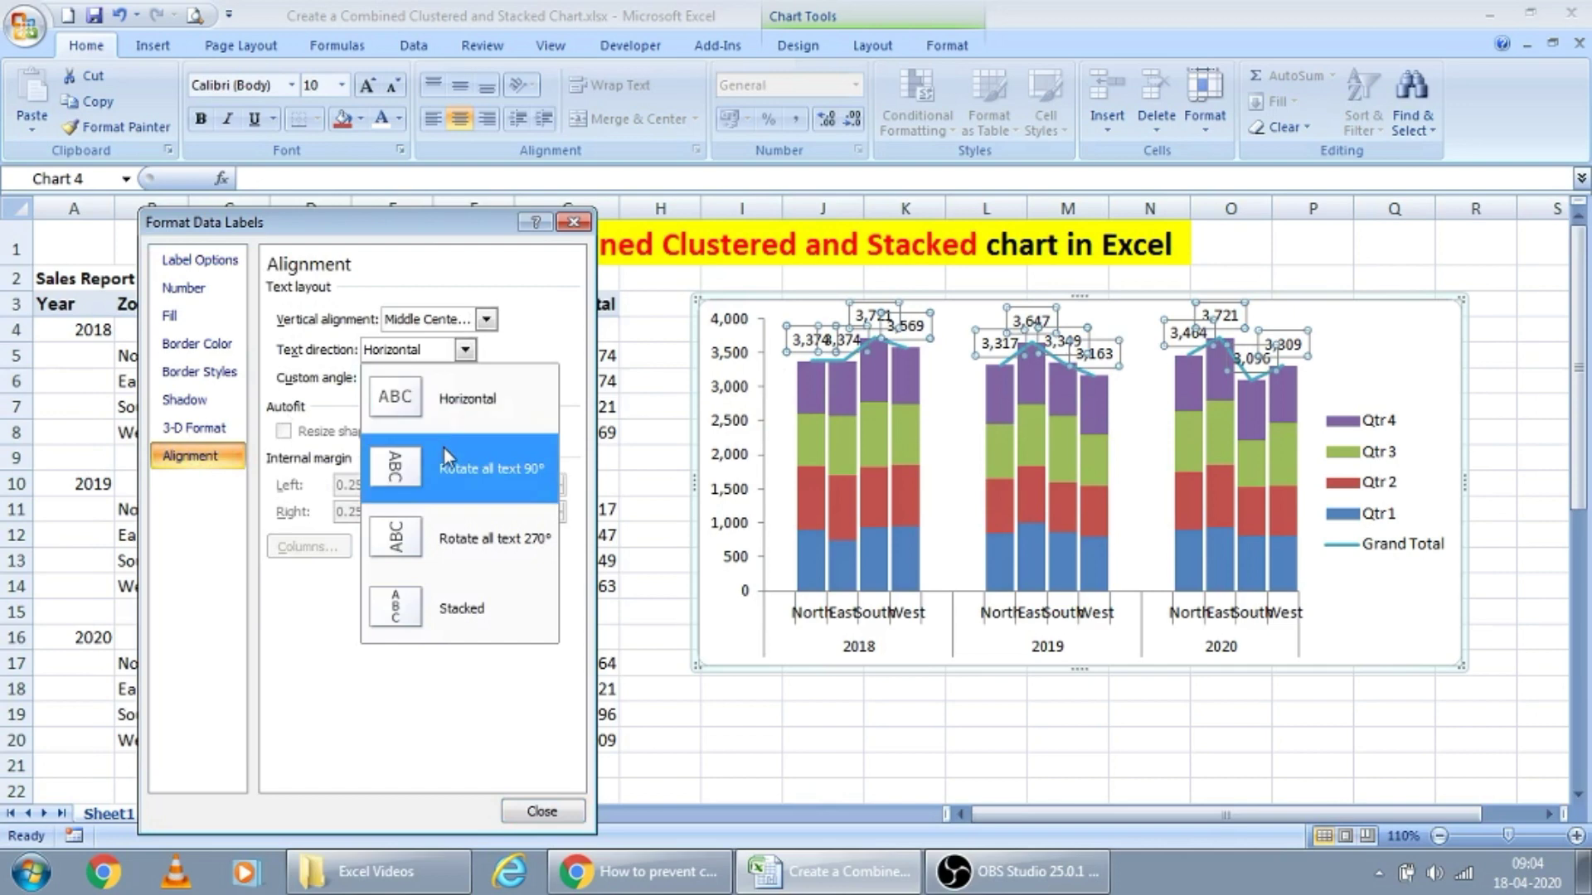
left_click(429, 539)
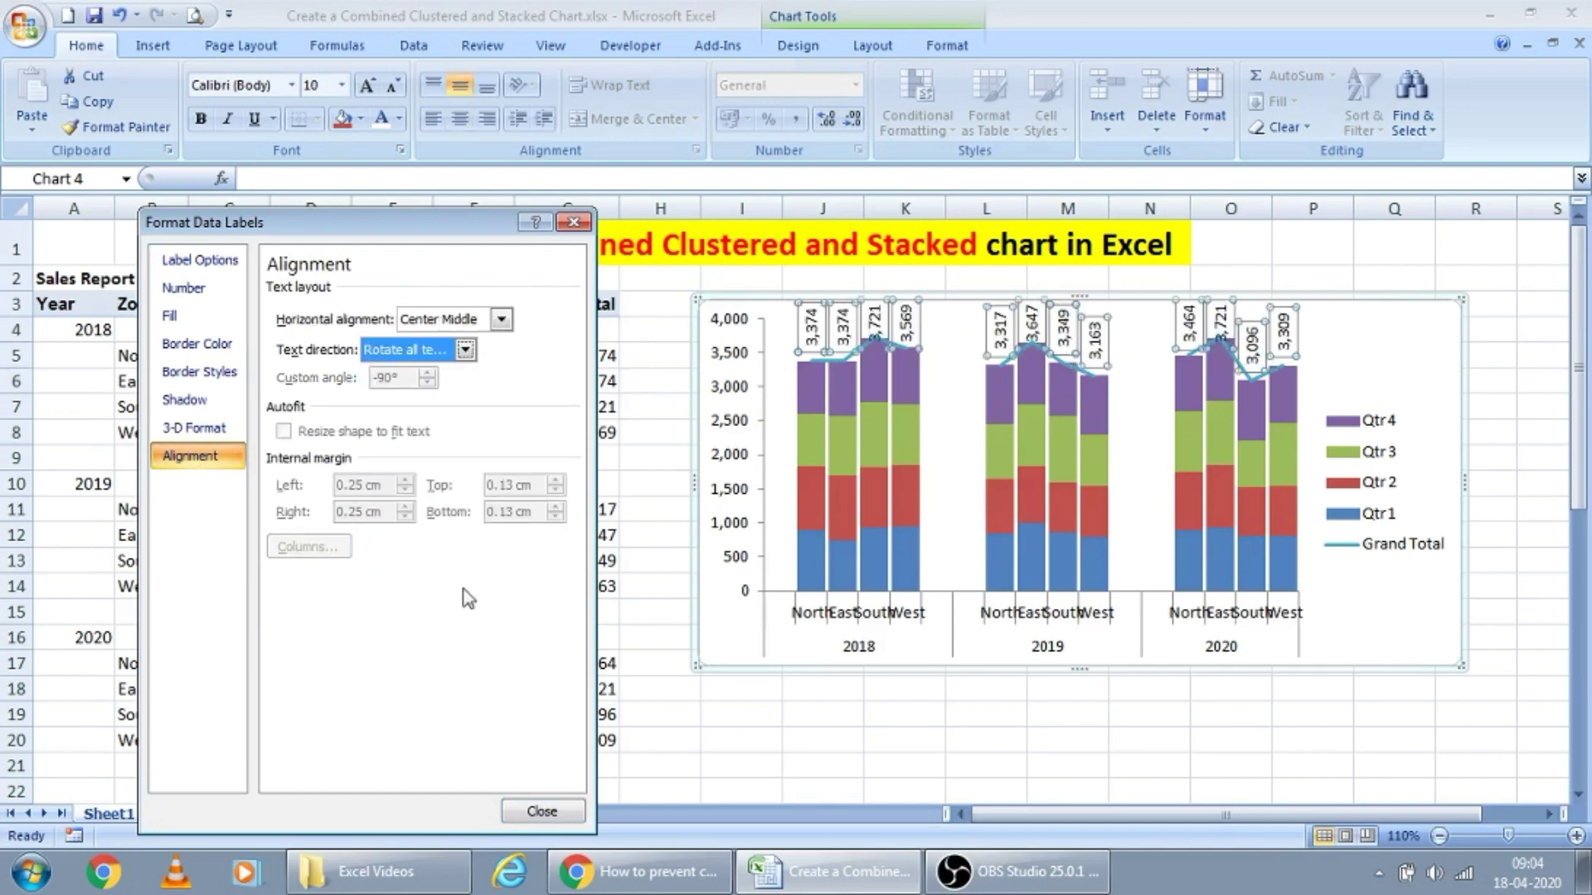
left_click(545, 810)
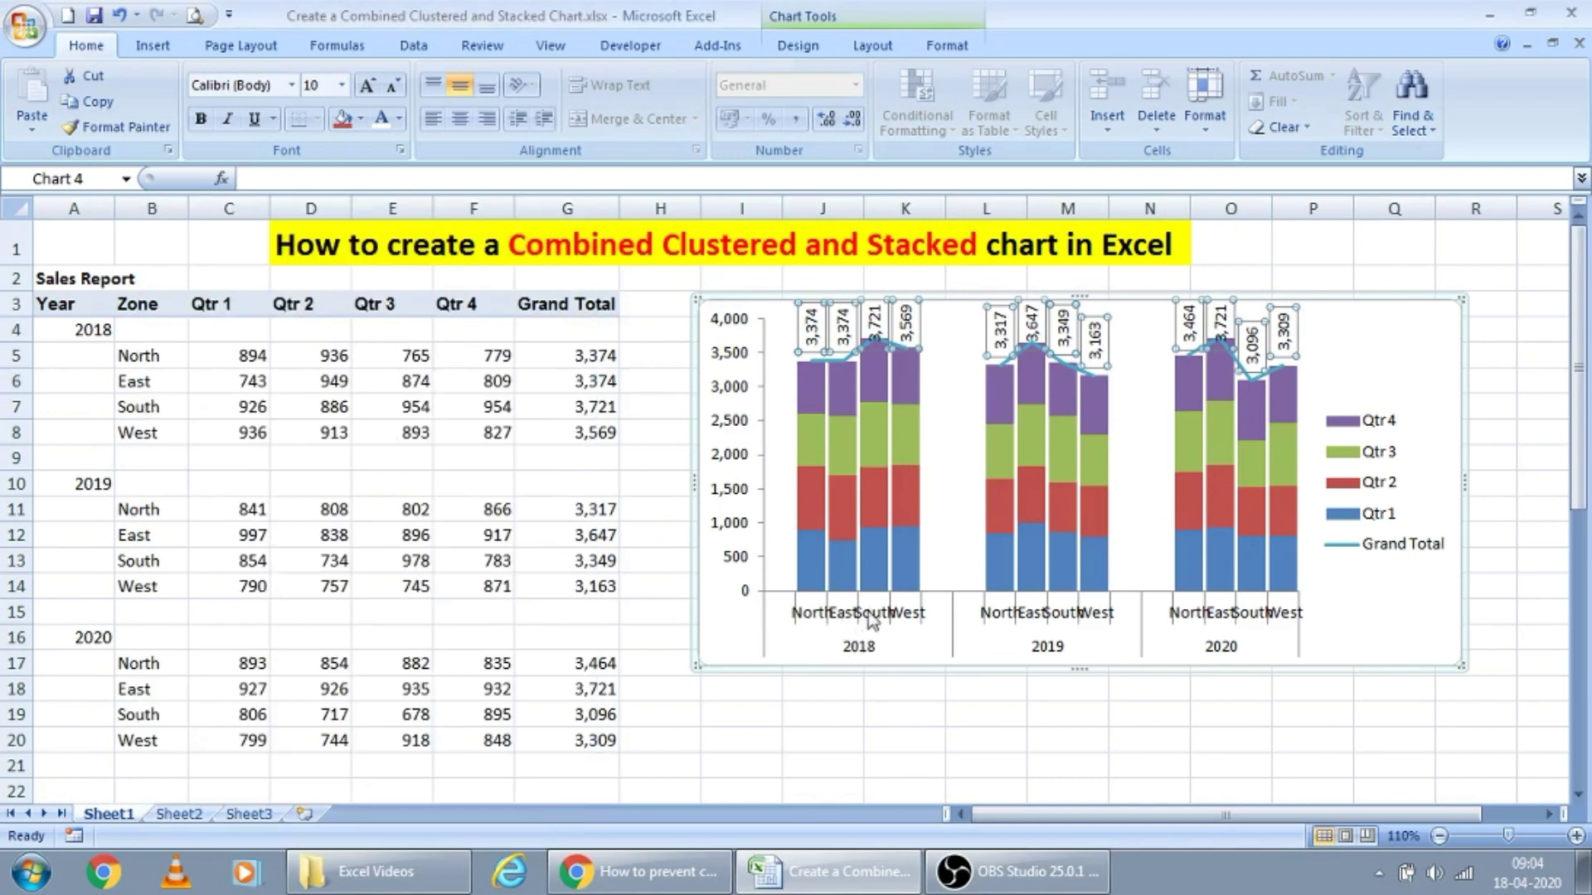
- Set the major tick mark type of the horizontal category axis to None
left_click(912, 623)
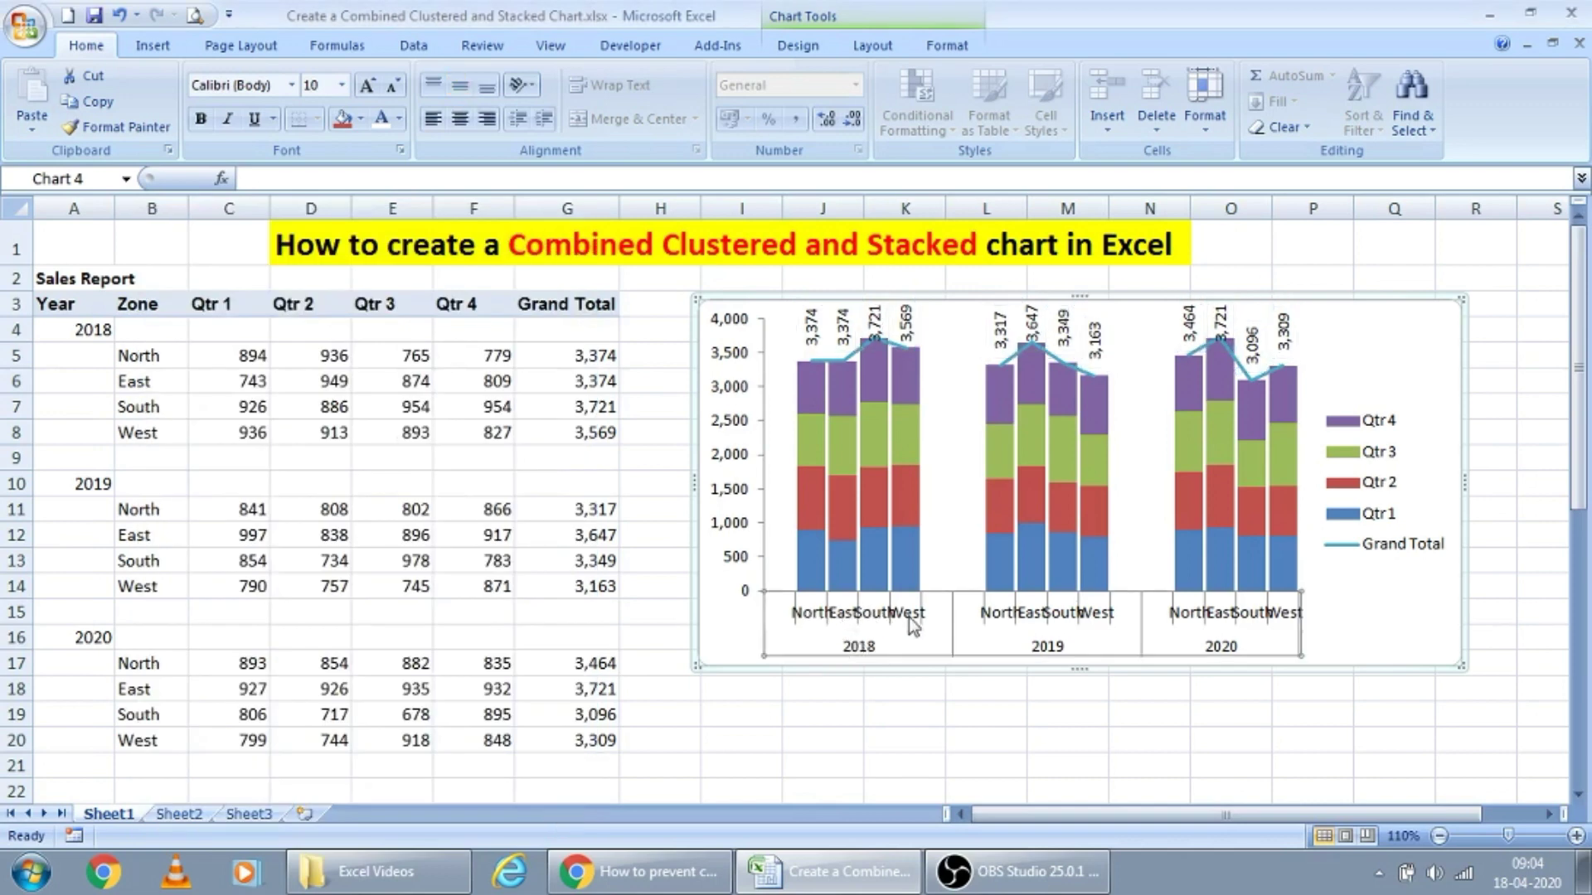
right_click(865, 622)
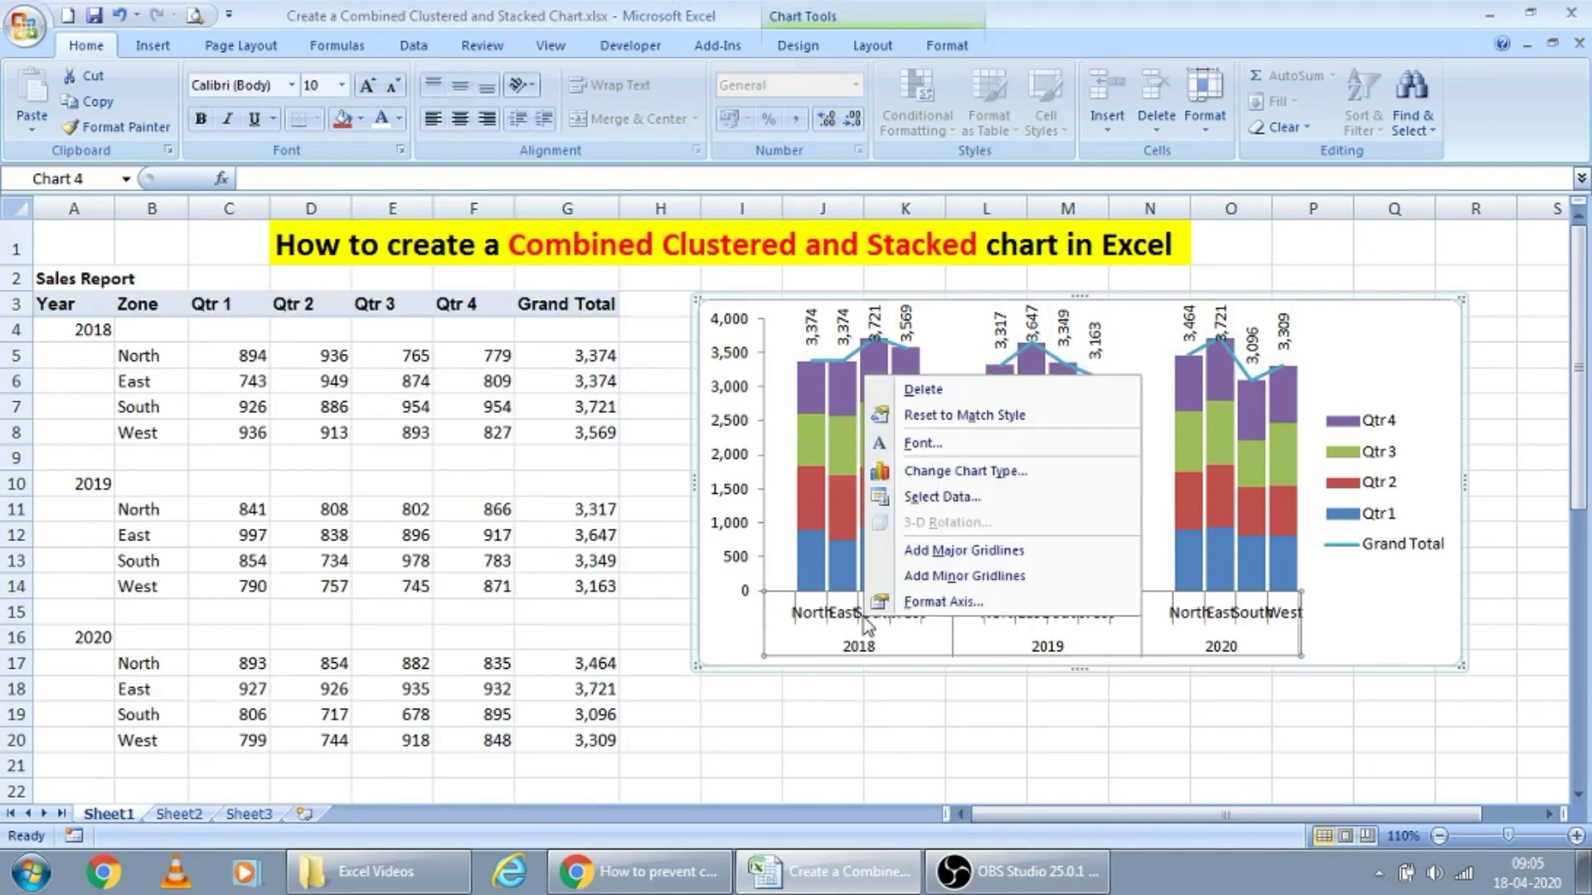
left_click(937, 604)
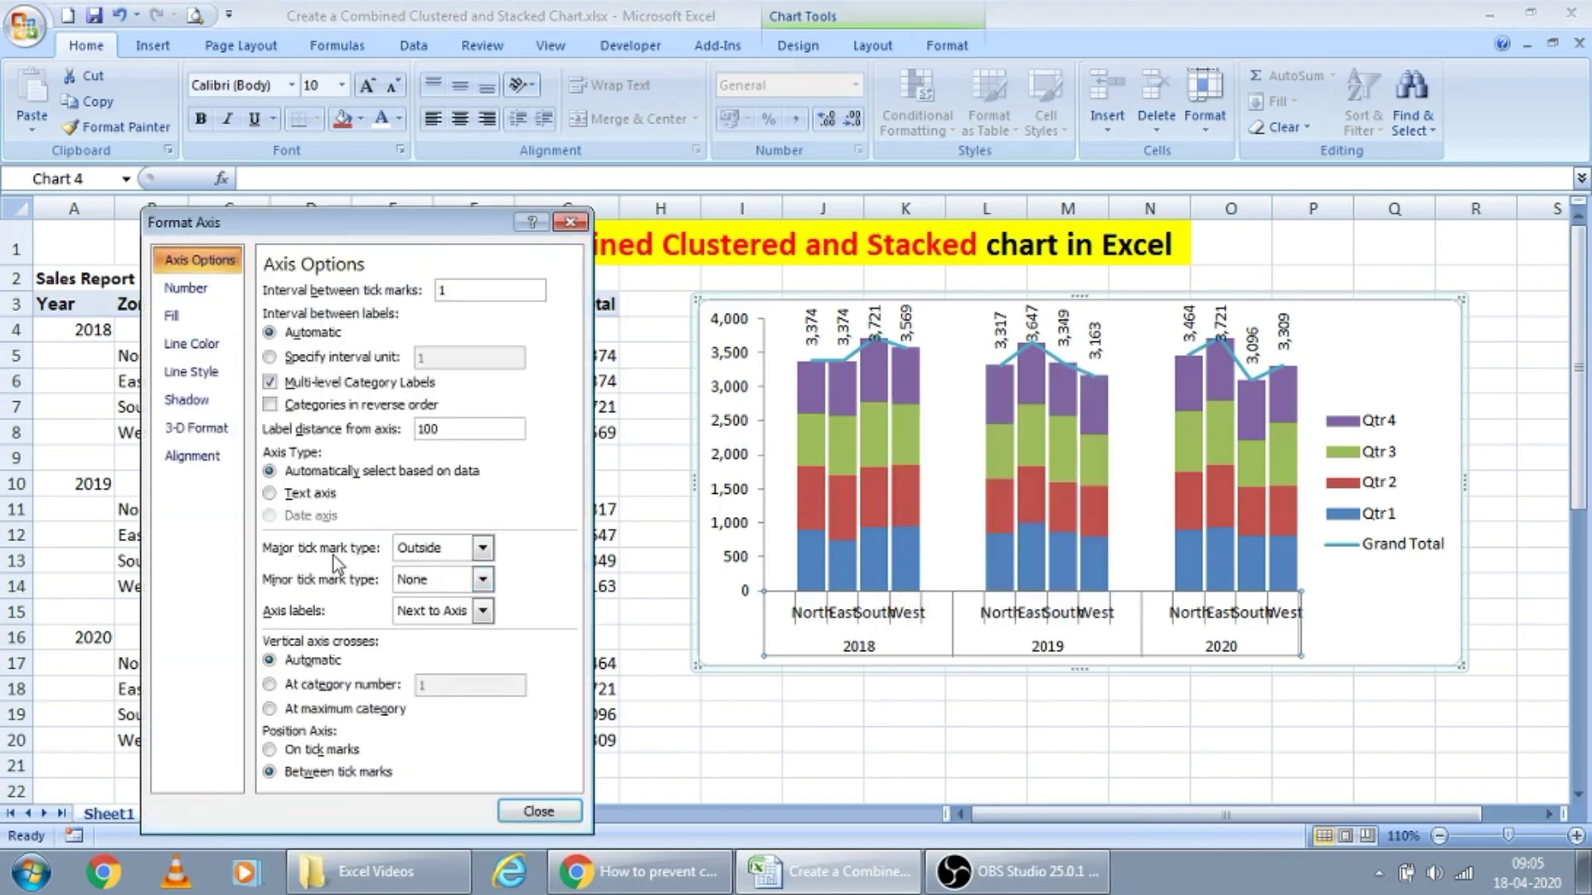
left_click(481, 549)
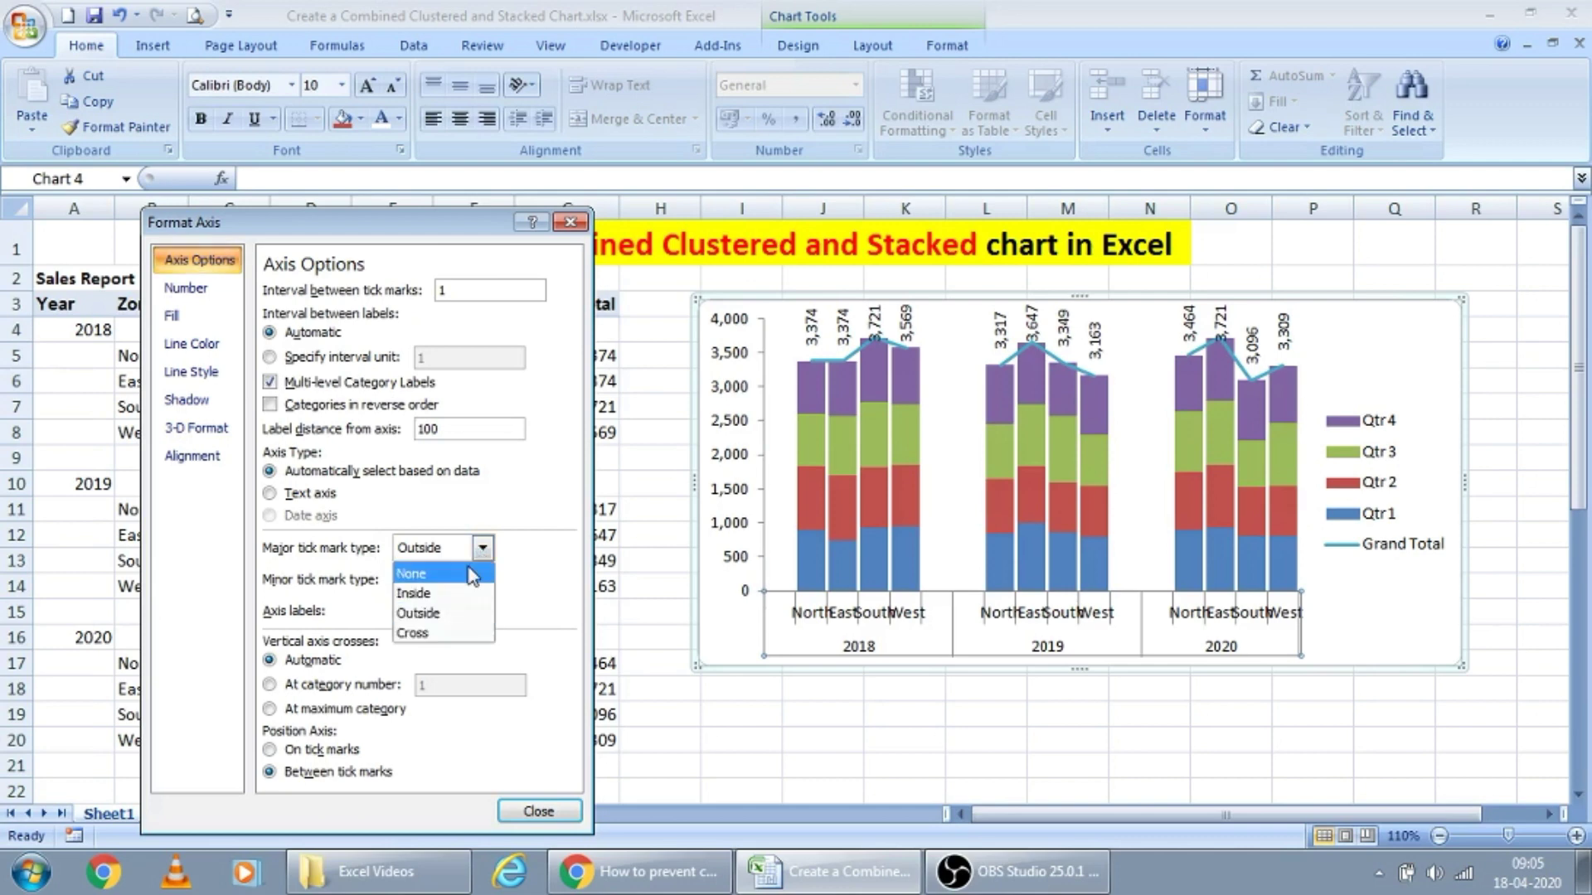
left_click(470, 572)
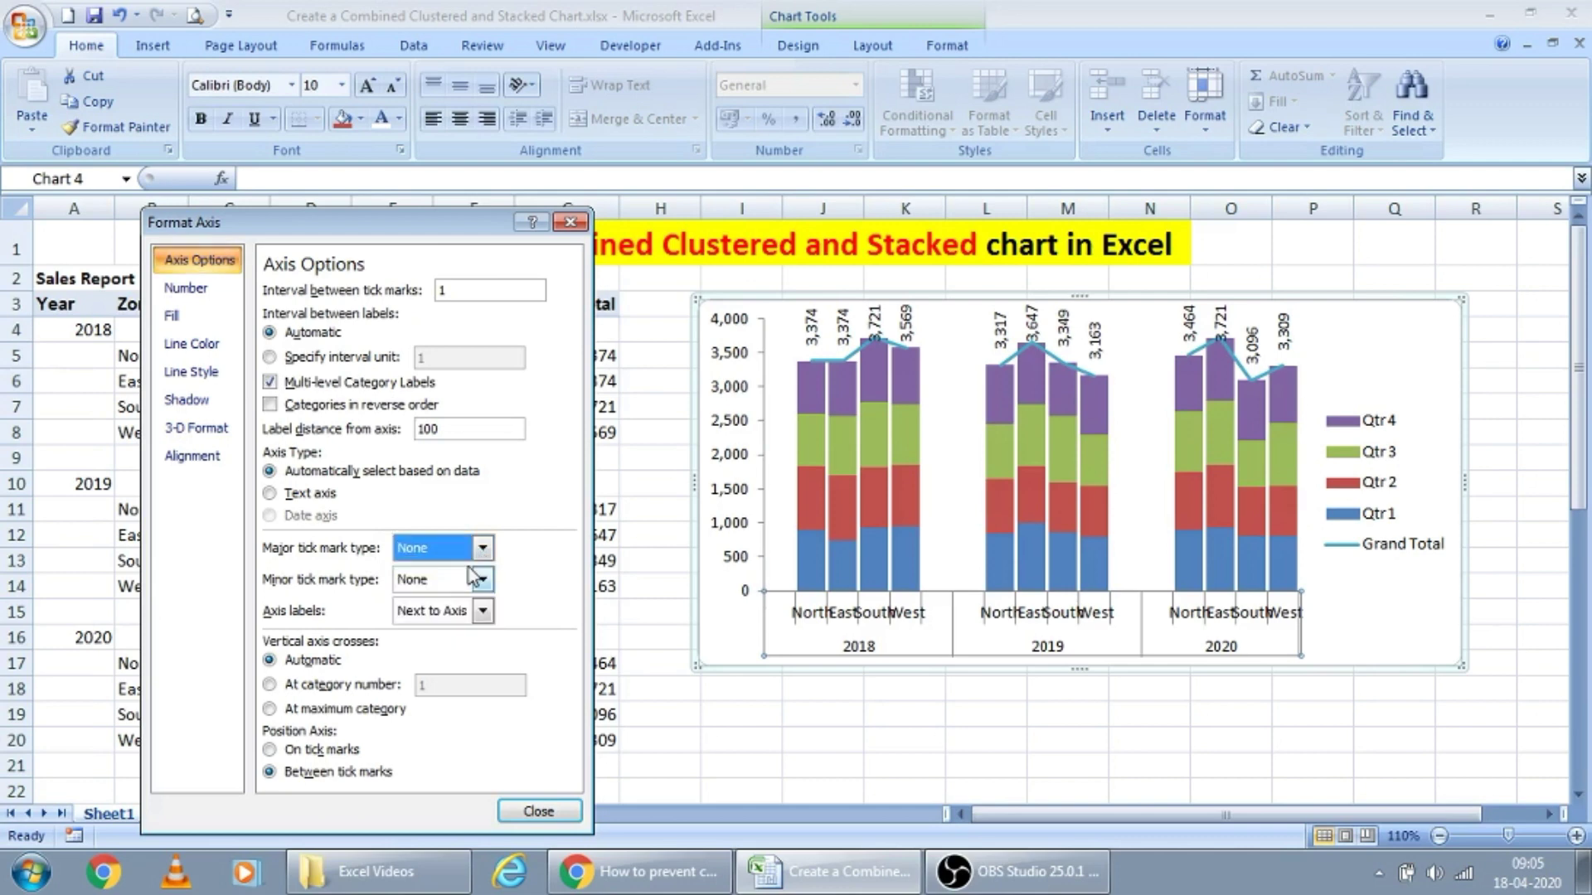
left_click(554, 809)
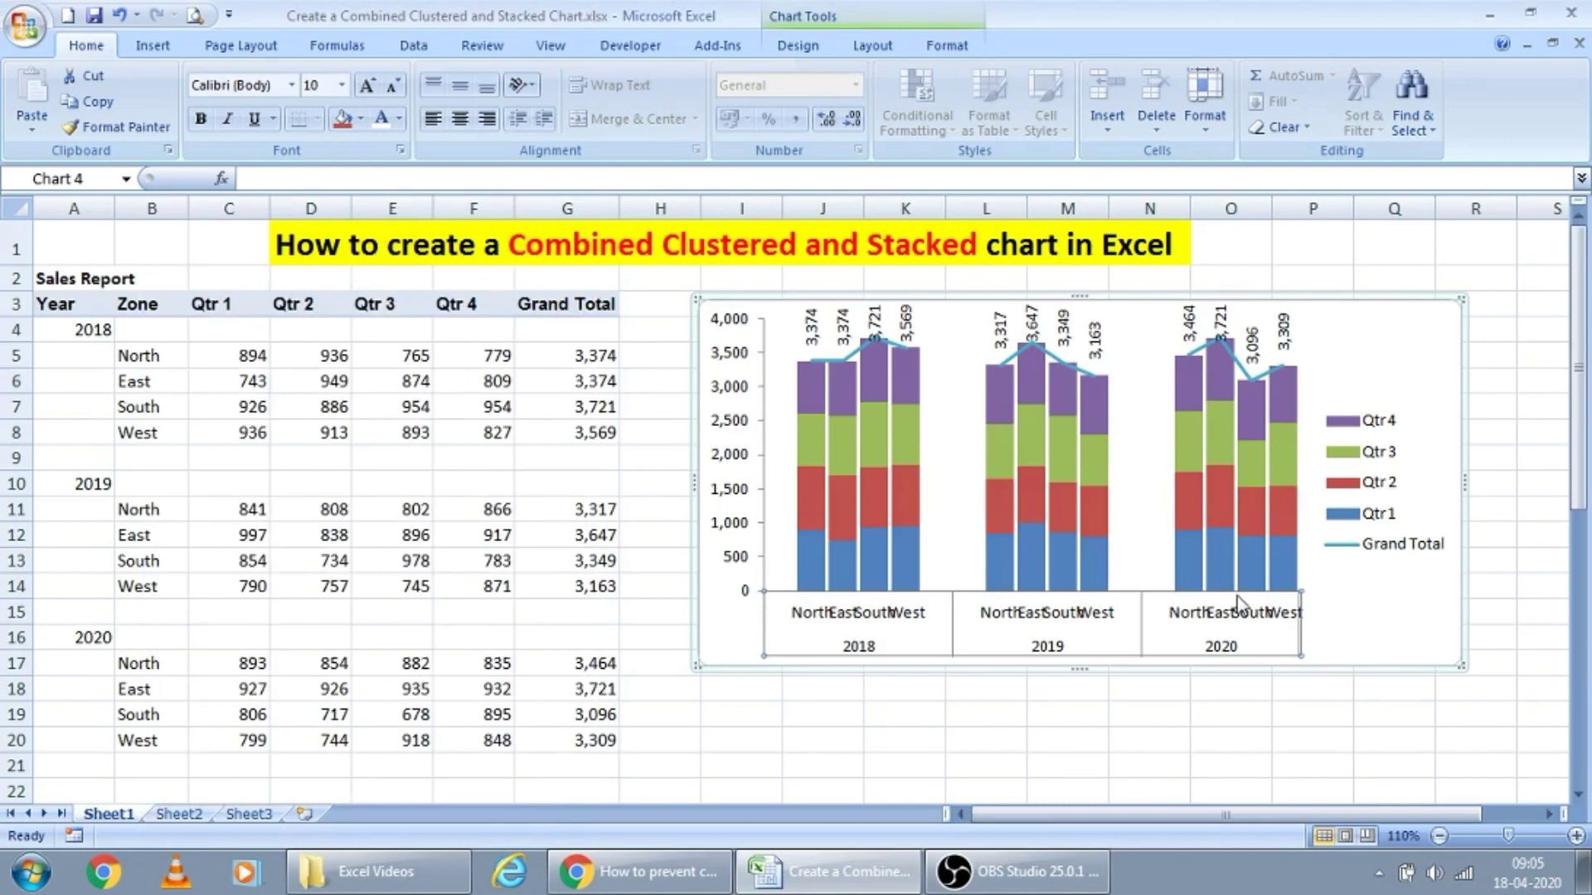
- Delete only the Grand Total entry from the chart legend
left_click(1395, 489)
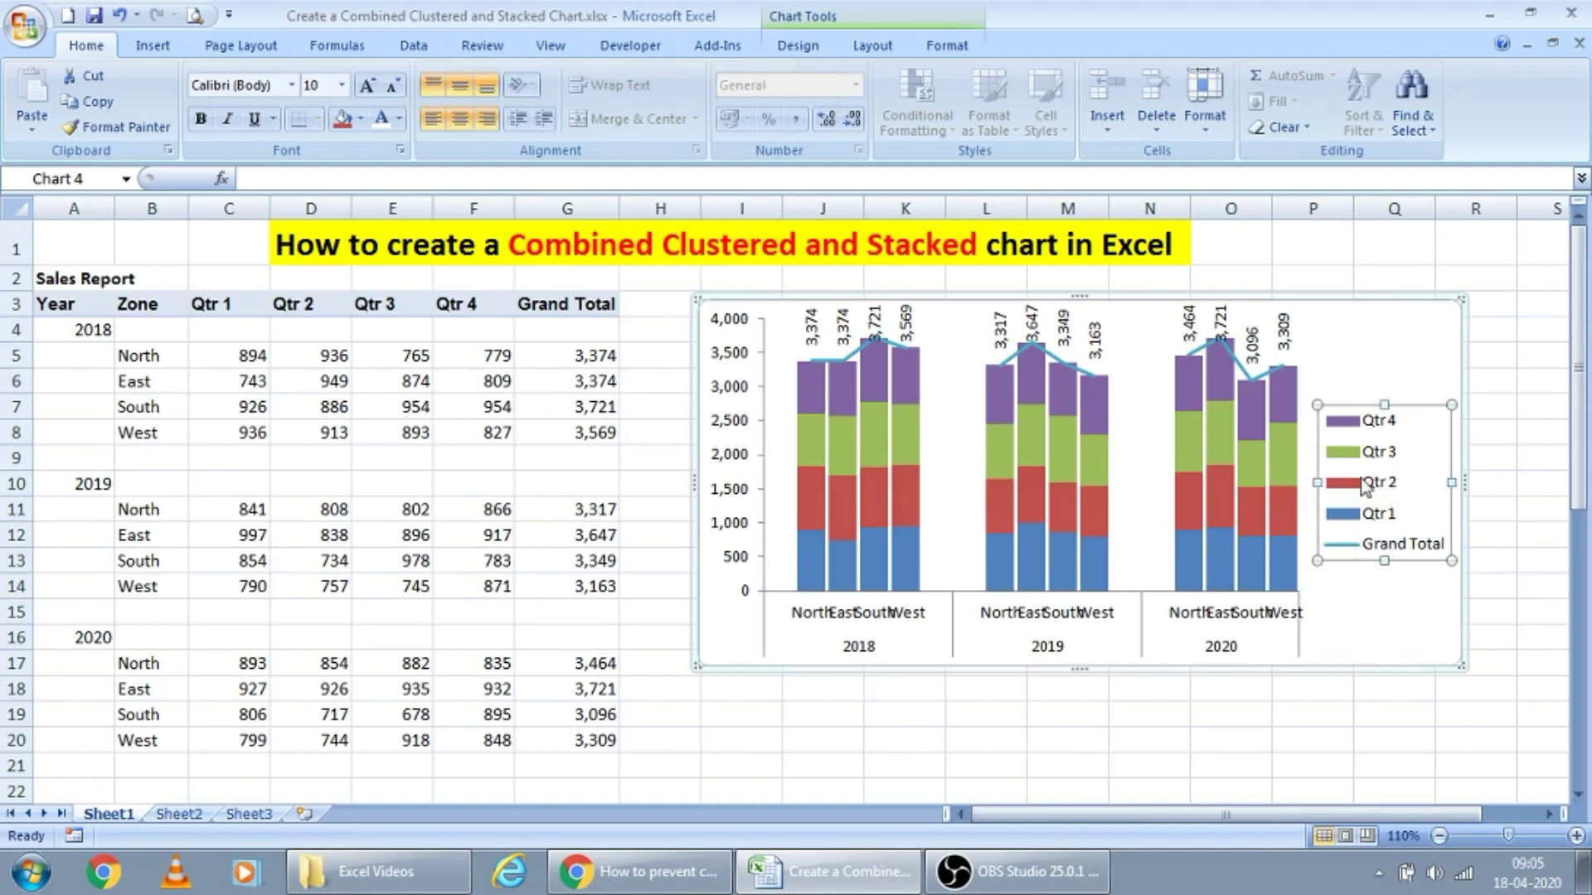
left_click(1407, 547)
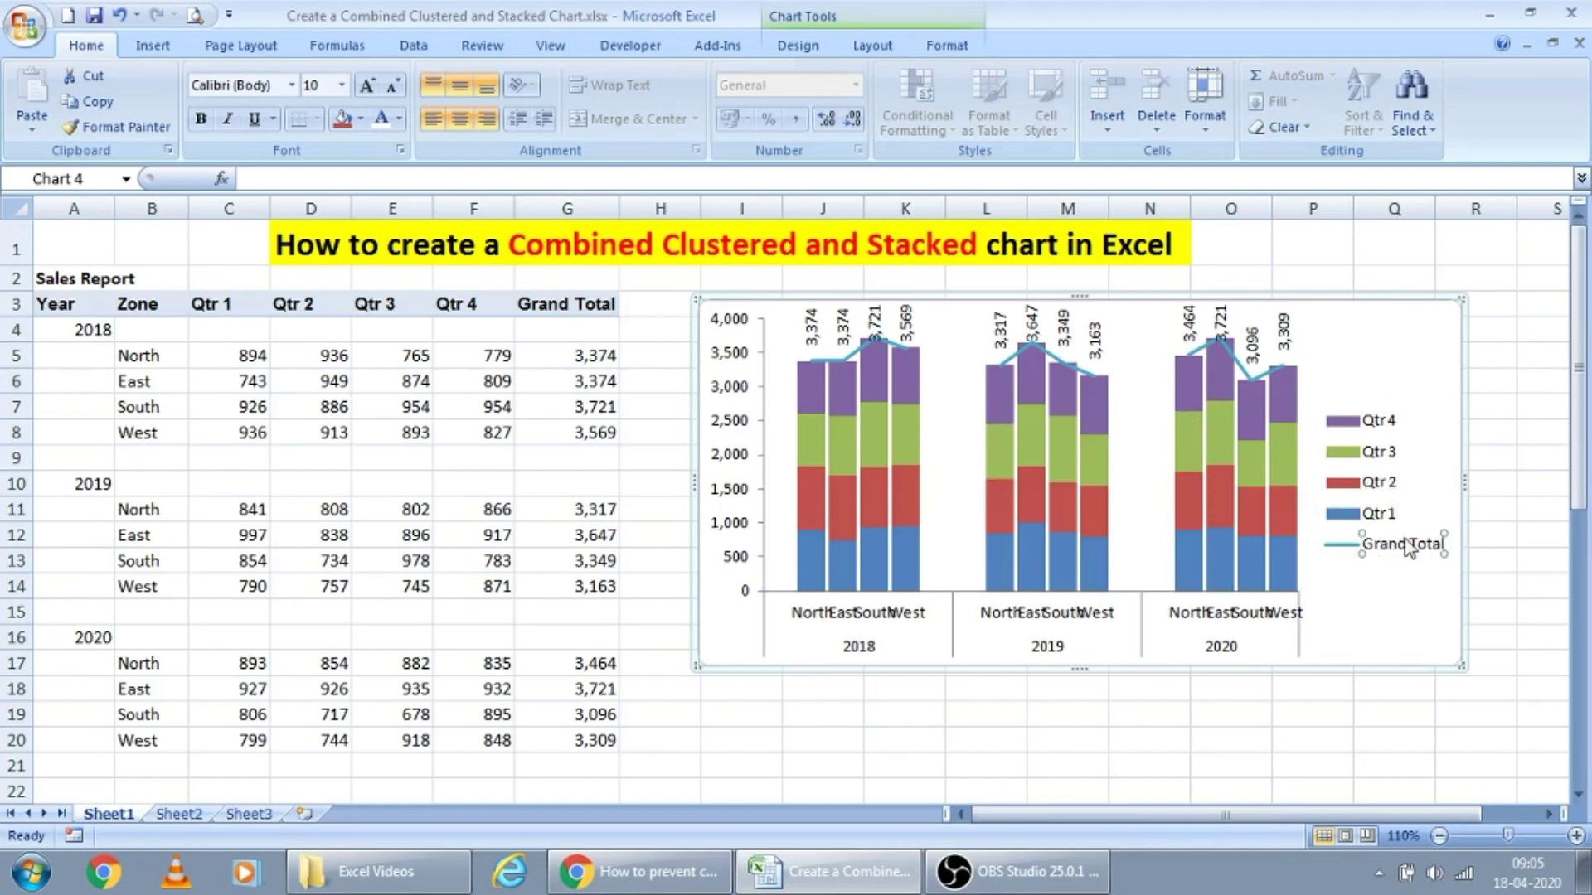
left_click(1372, 566)
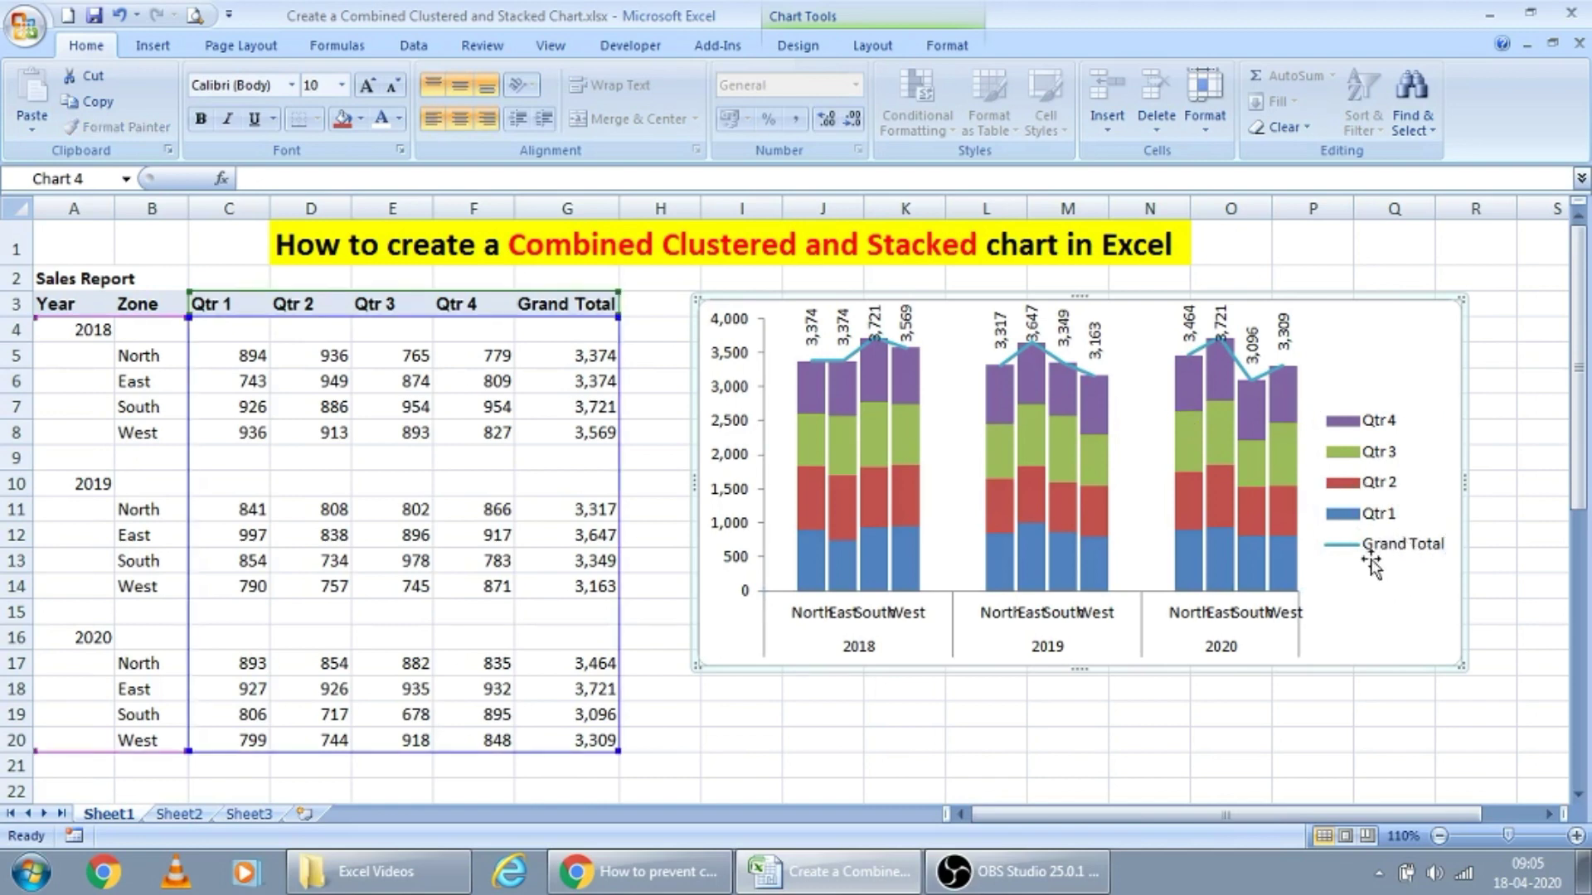
left_click(1378, 554)
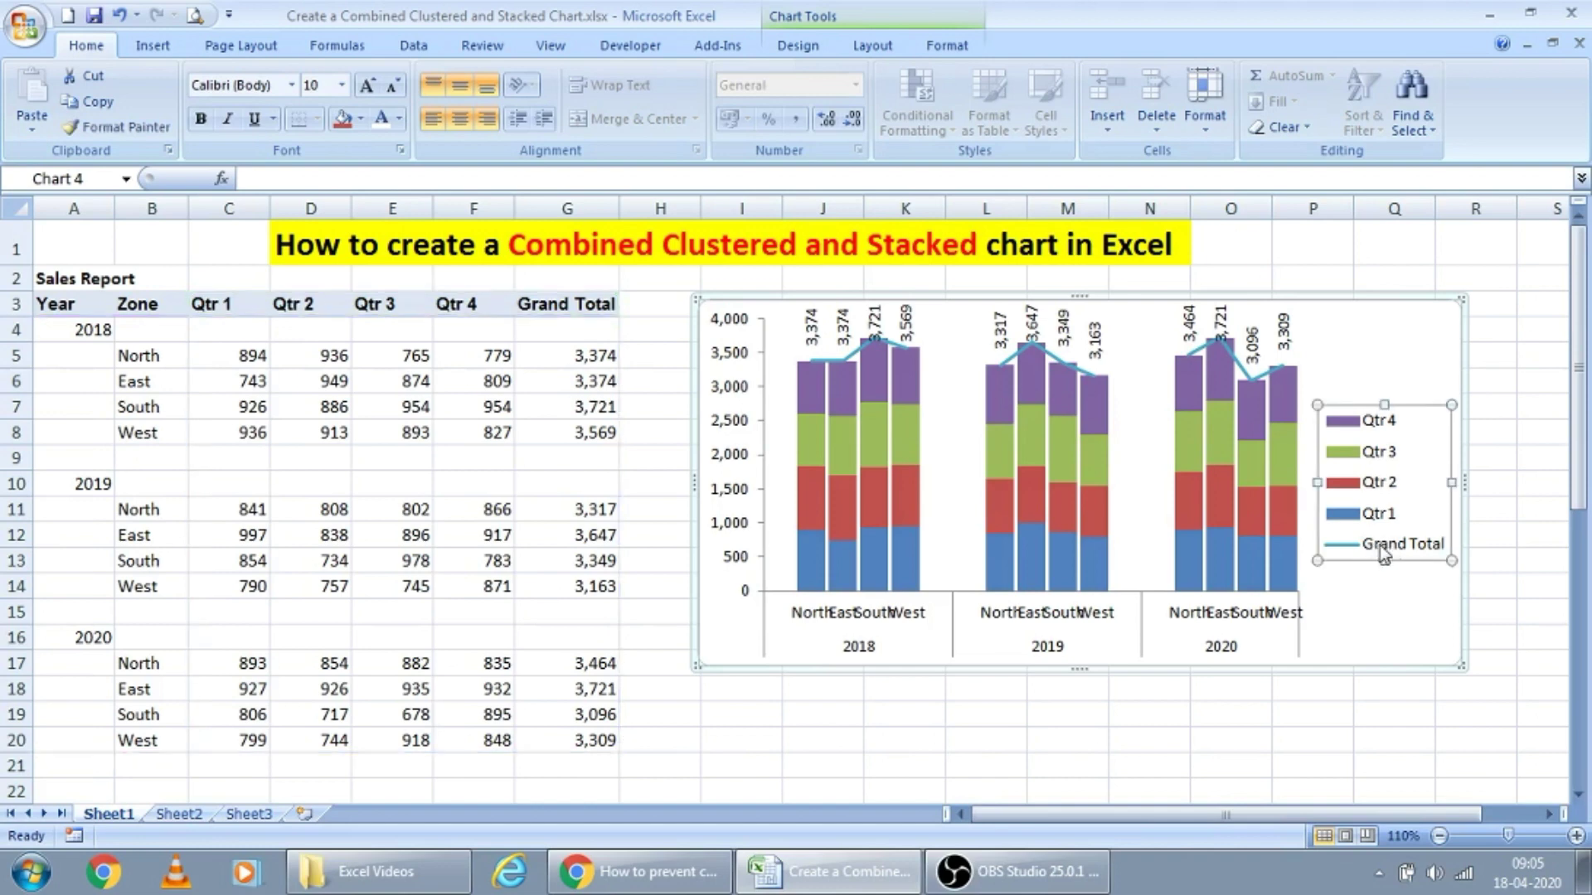
left_click(1380, 547)
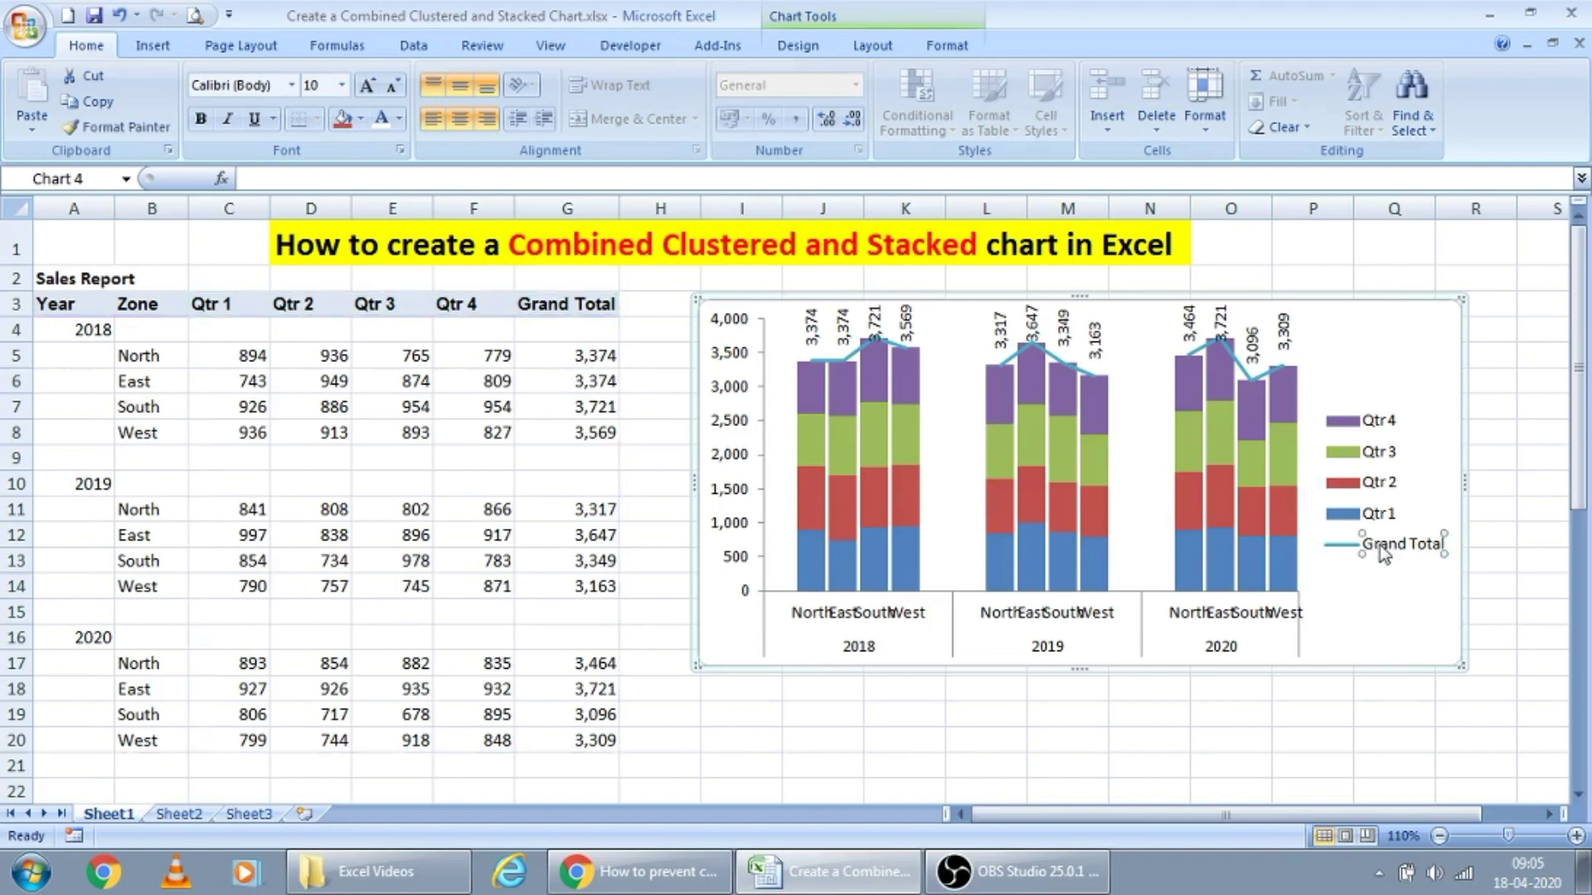
key("Delete")
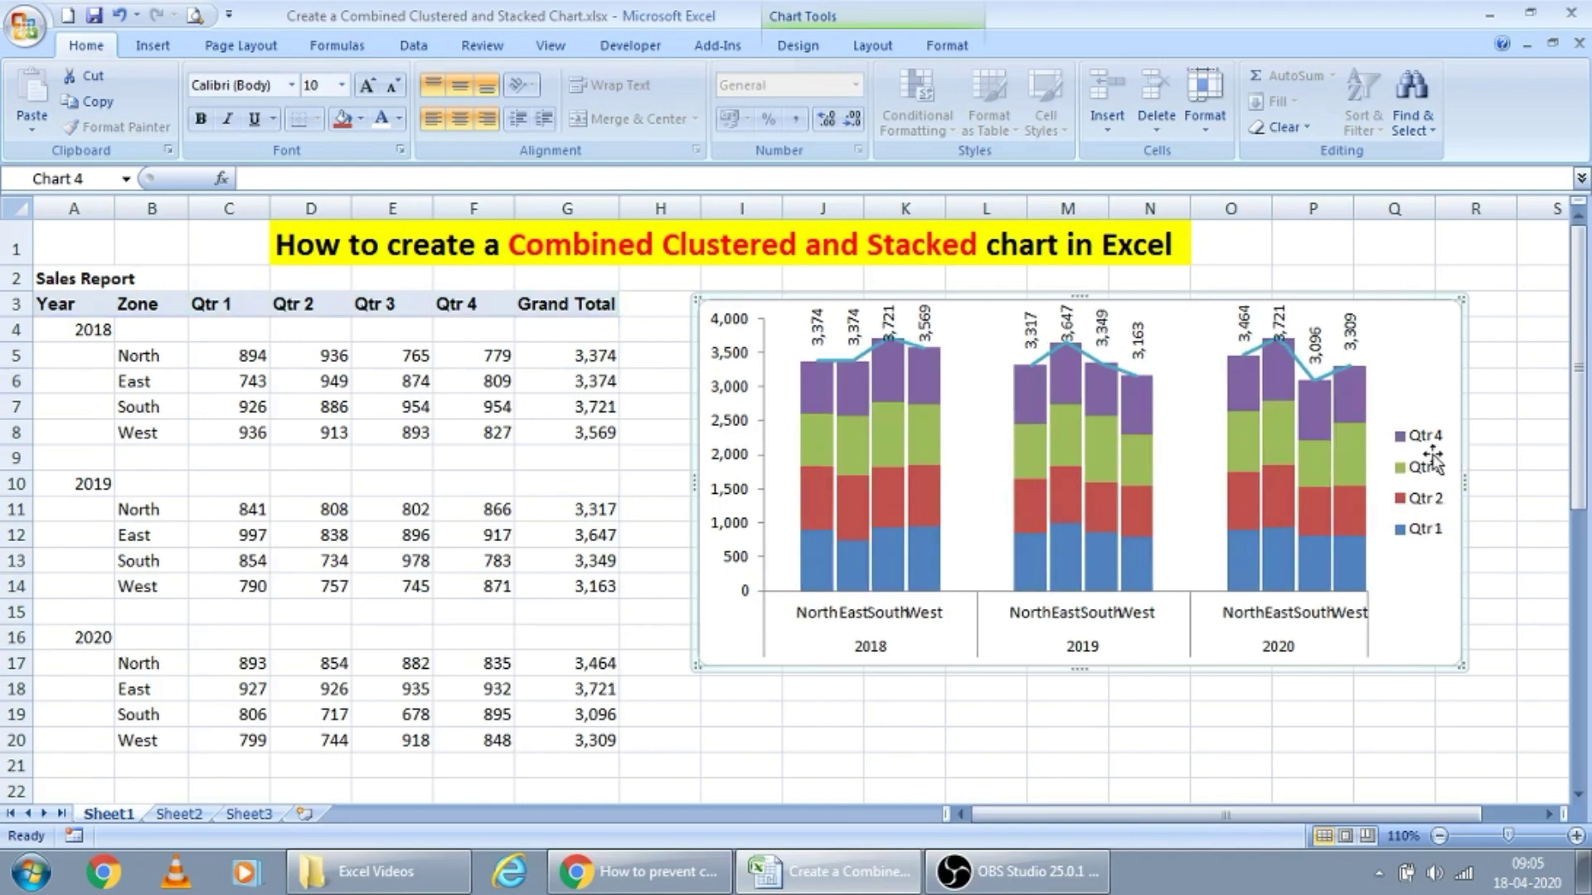
- Hide the Grand Total series line by setting its line color to No line
left_click(1041, 358)
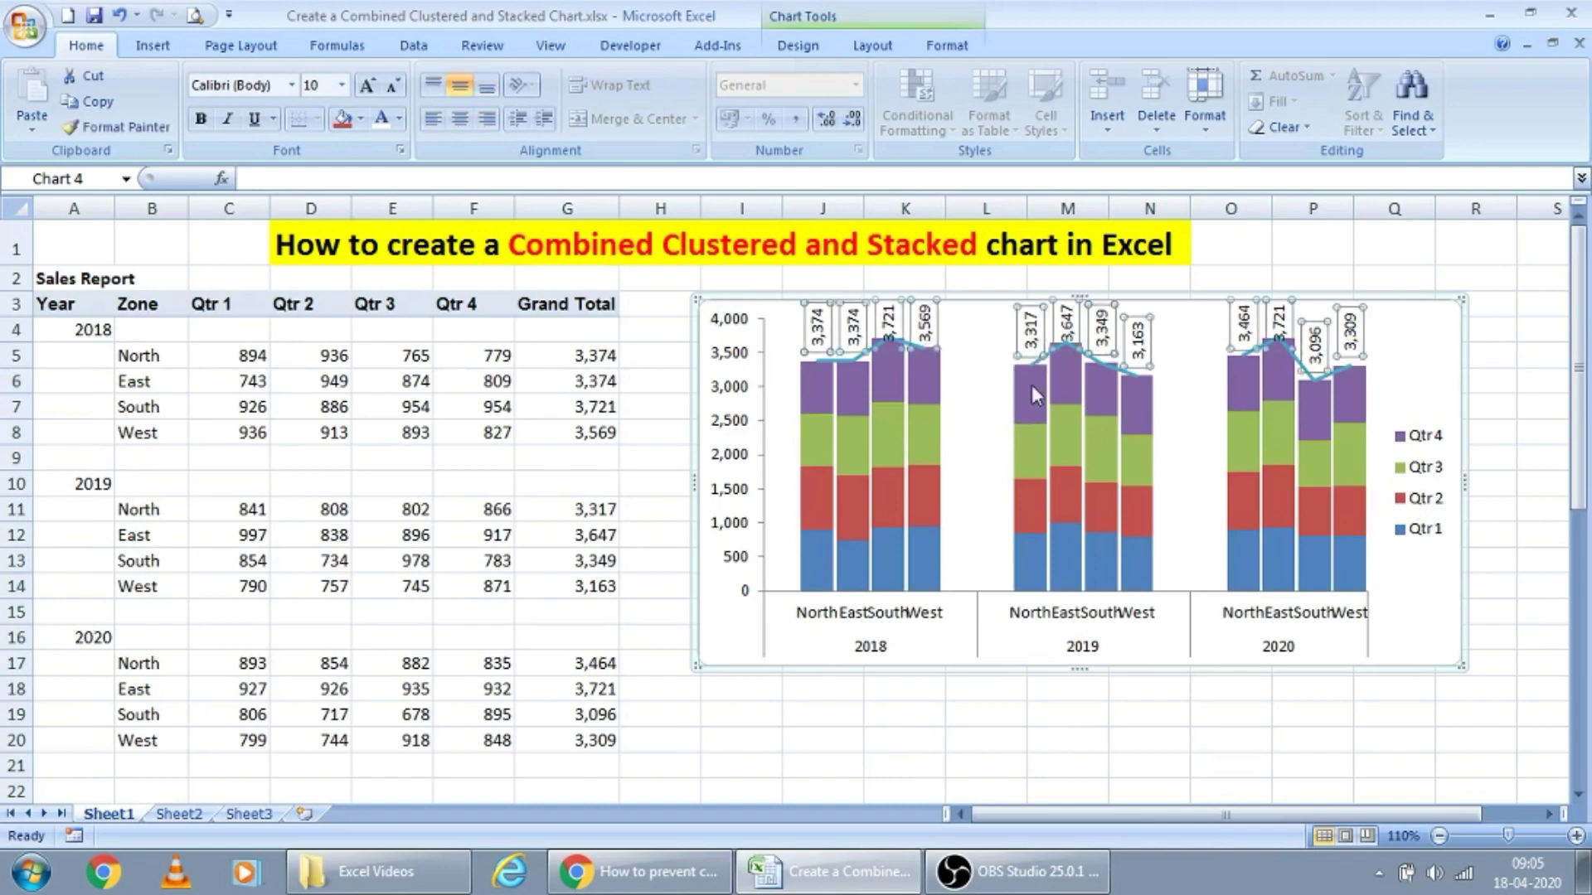
left_click(1115, 377)
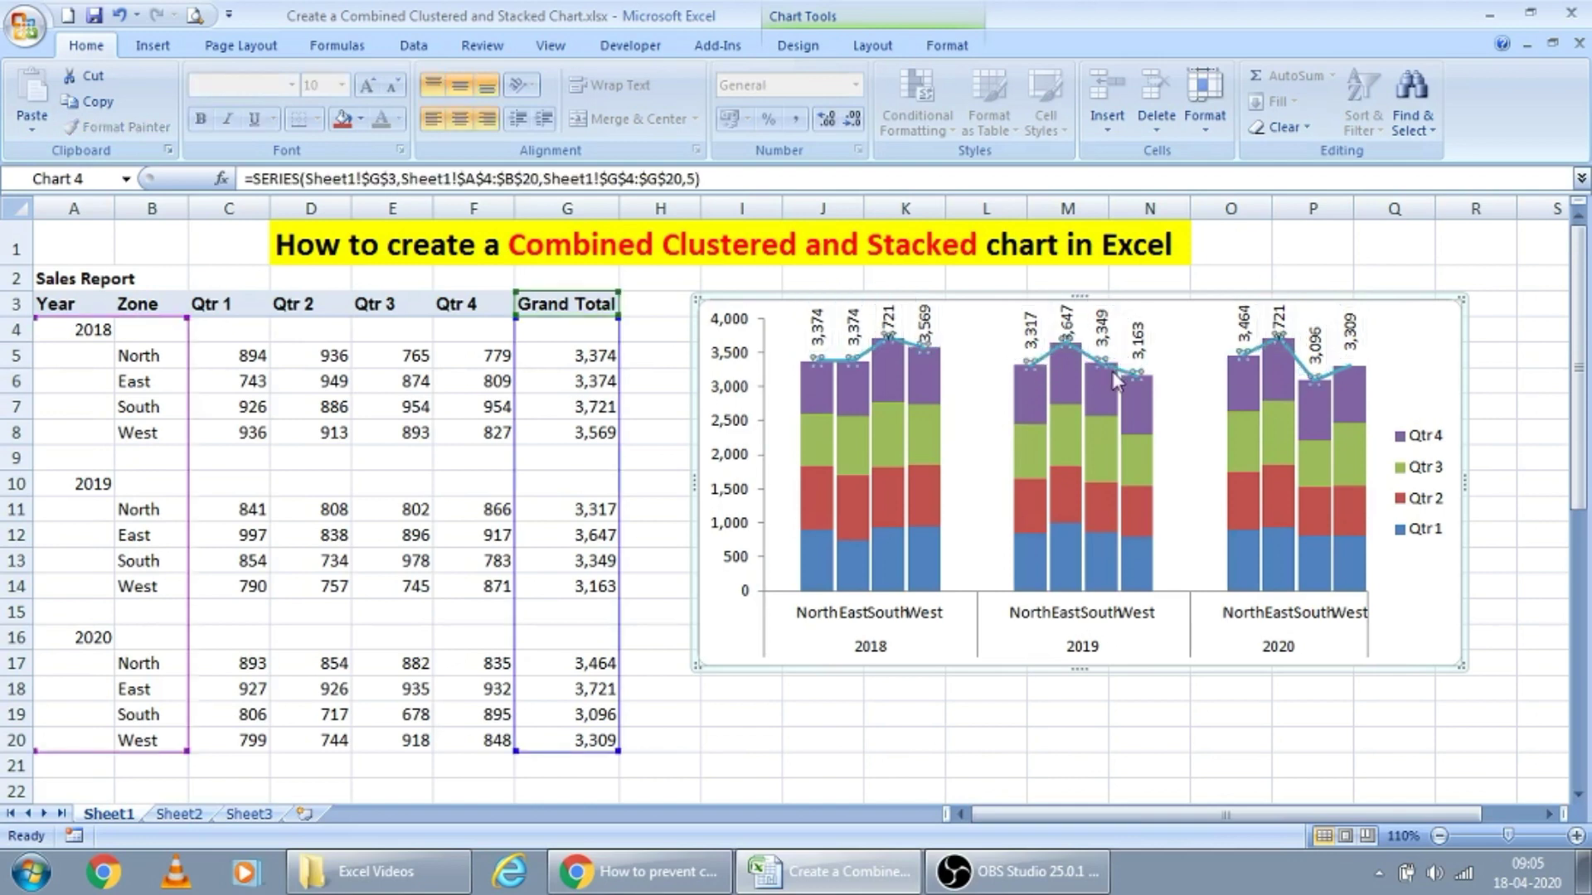
right_click(1116, 380)
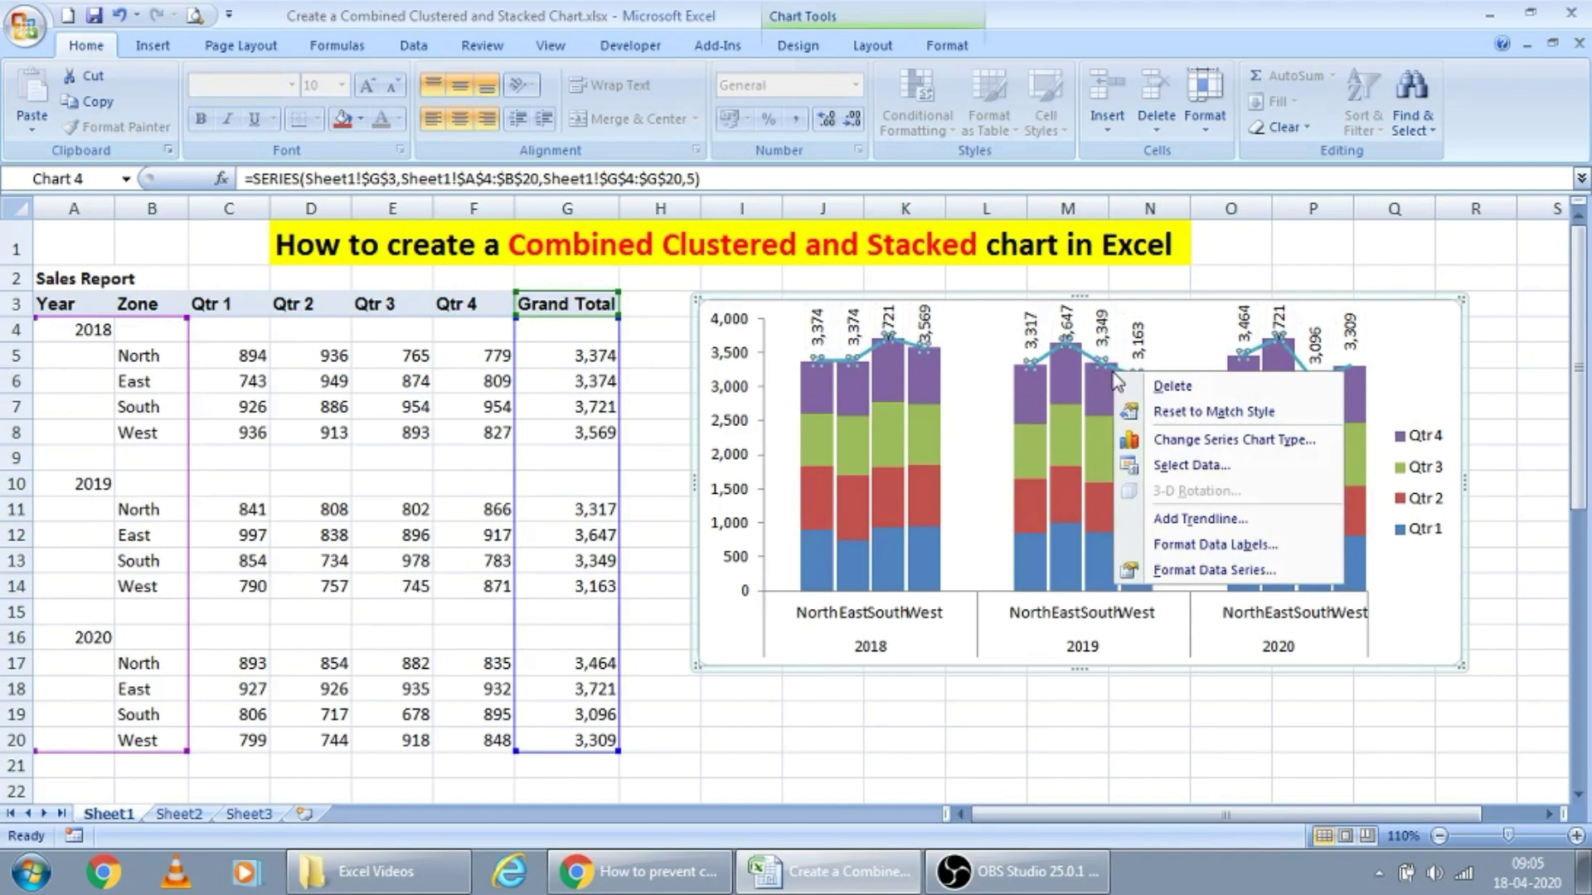
left_click(1215, 570)
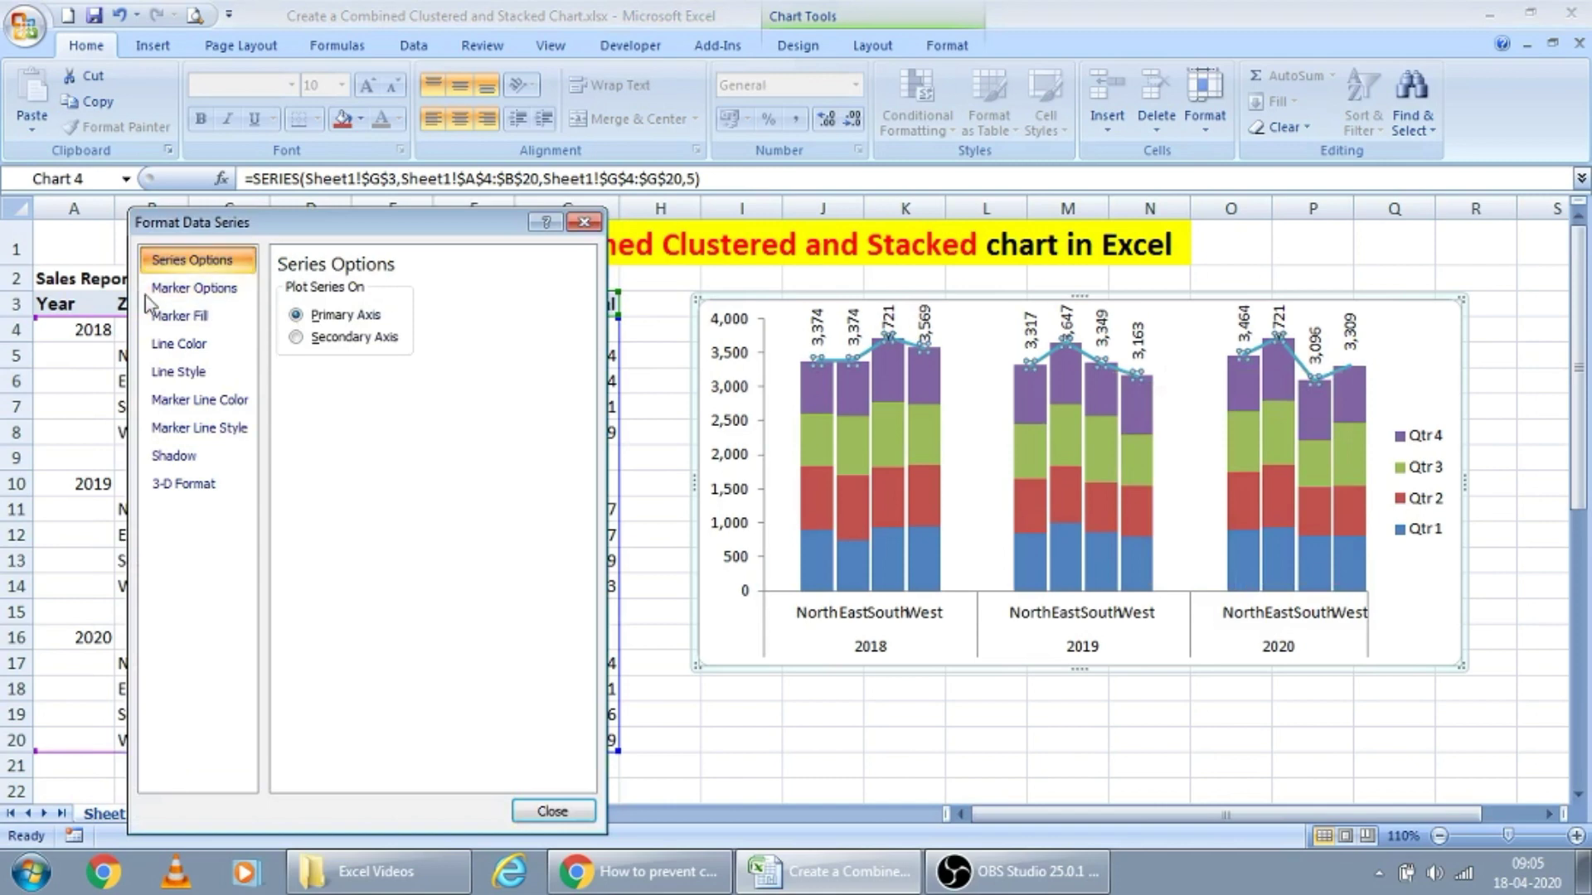
left_click(181, 371)
left_click(181, 343)
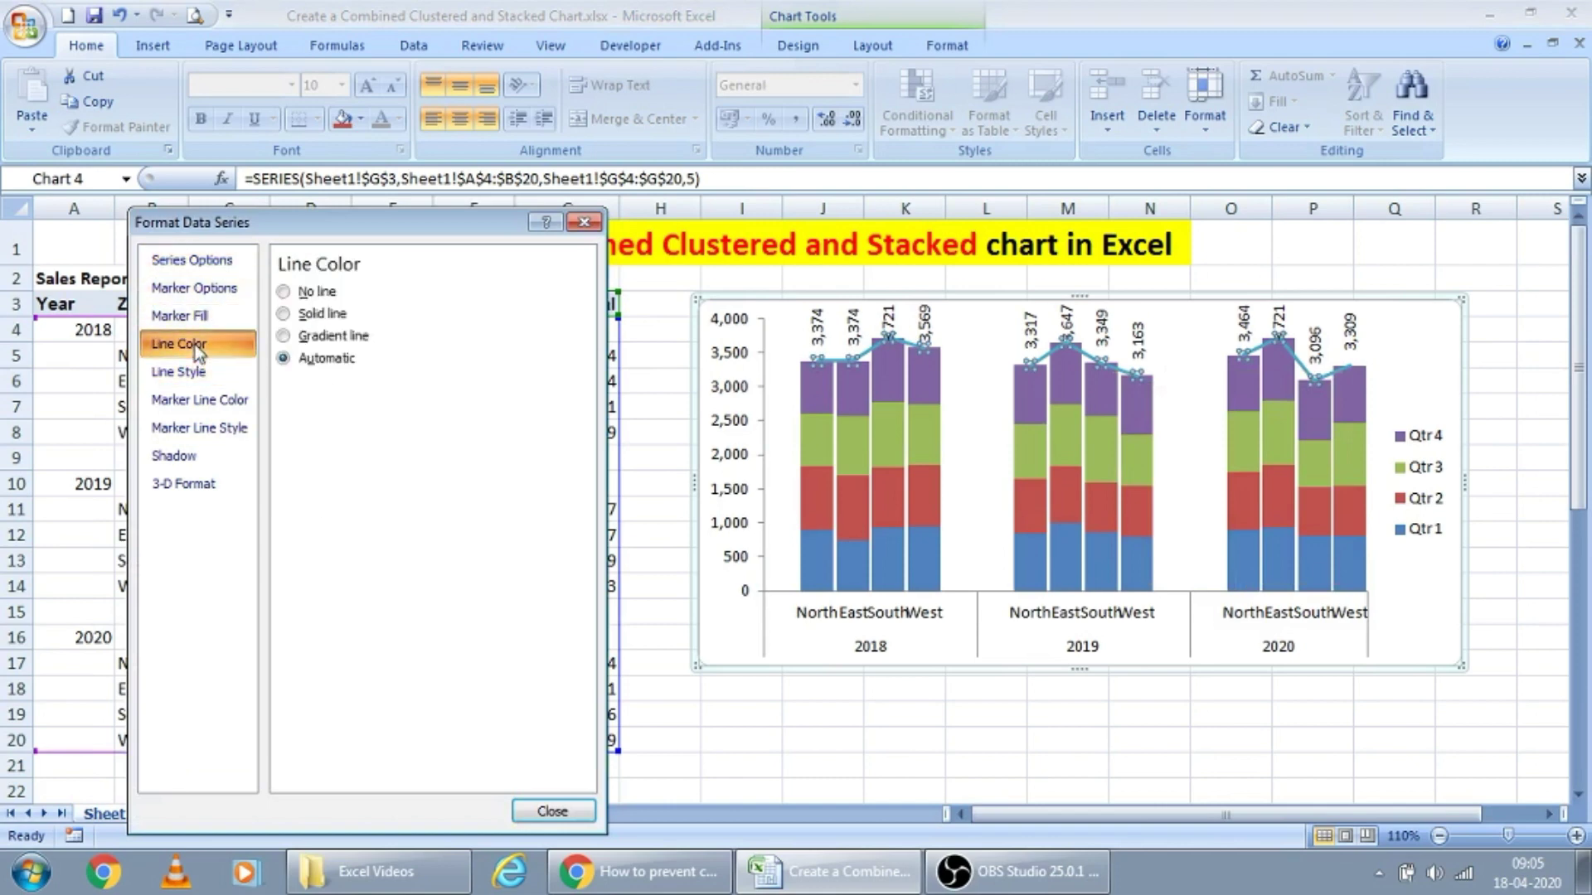
left_click(292, 294)
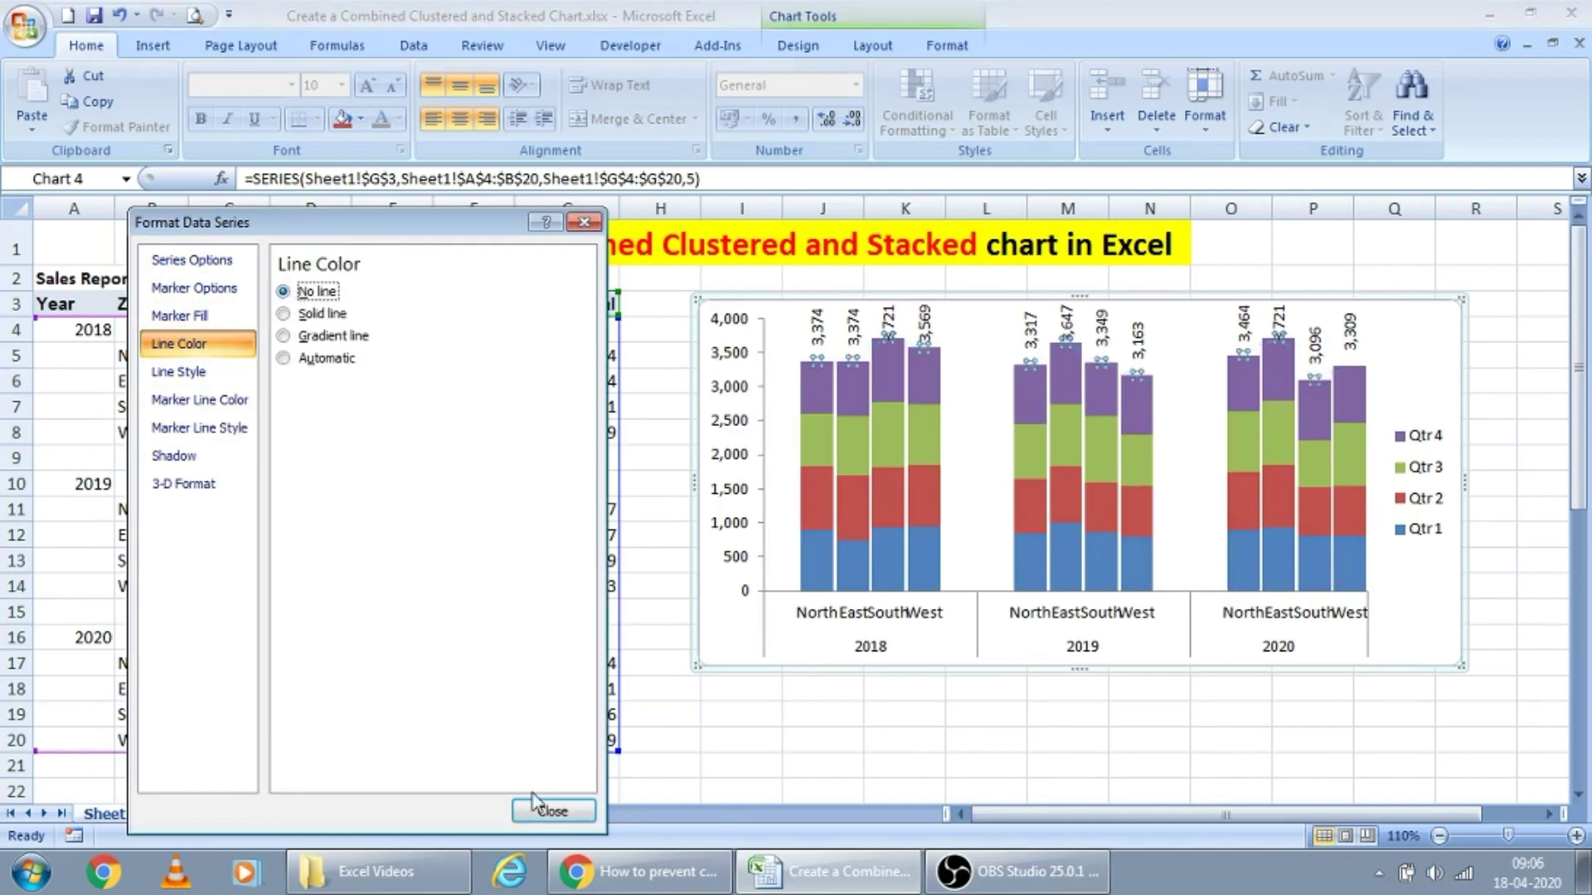
left_click(550, 813)
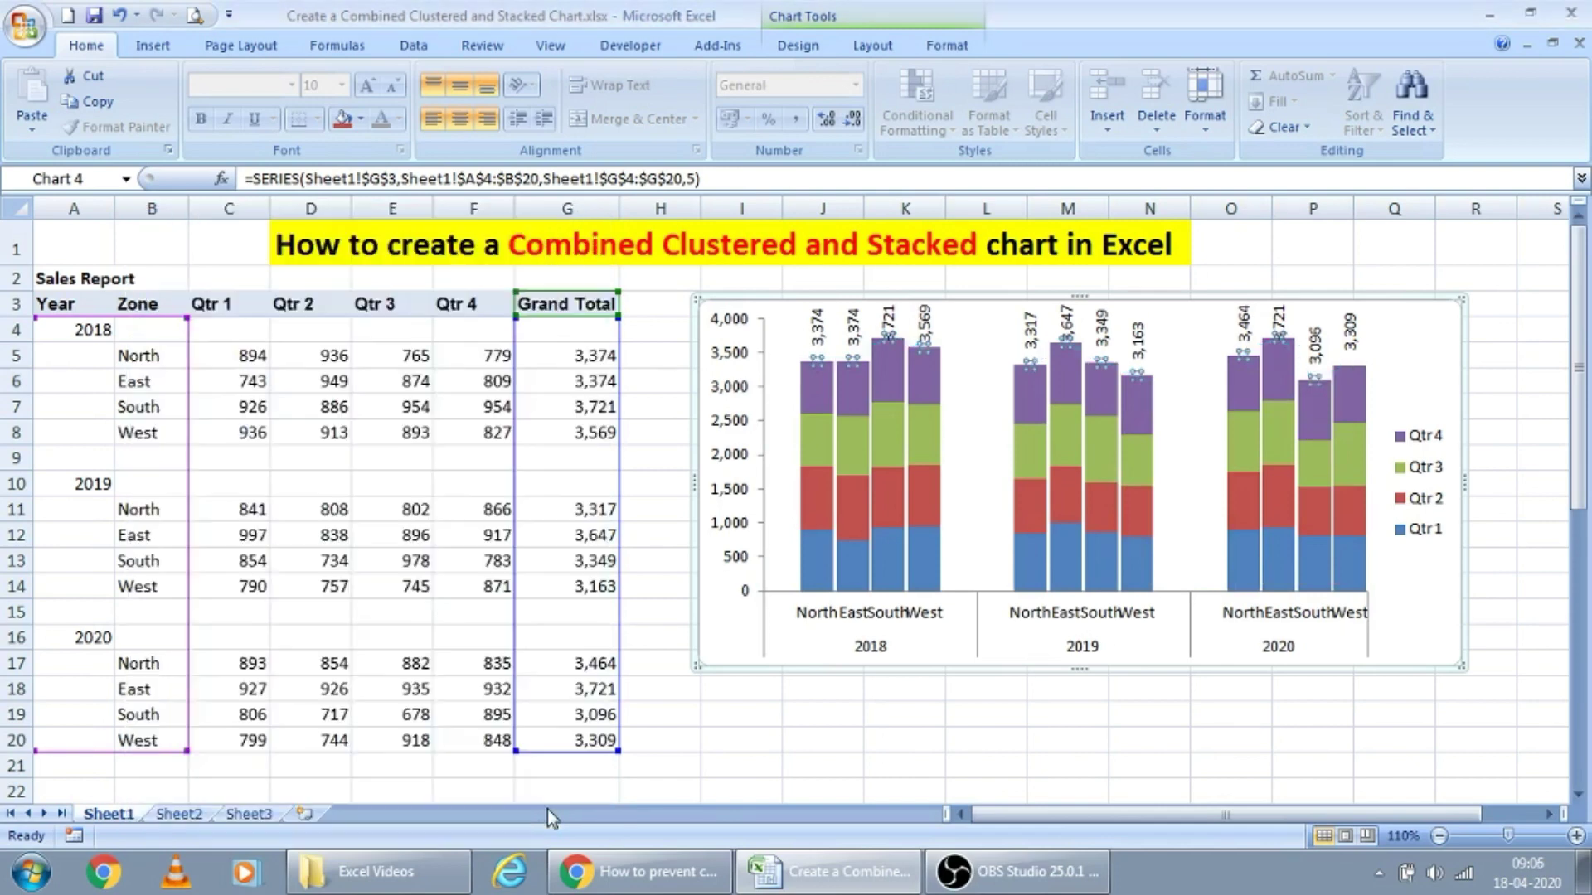
- Rotate all text of the horizontal category axis labels by 270°
left_click(695, 585)
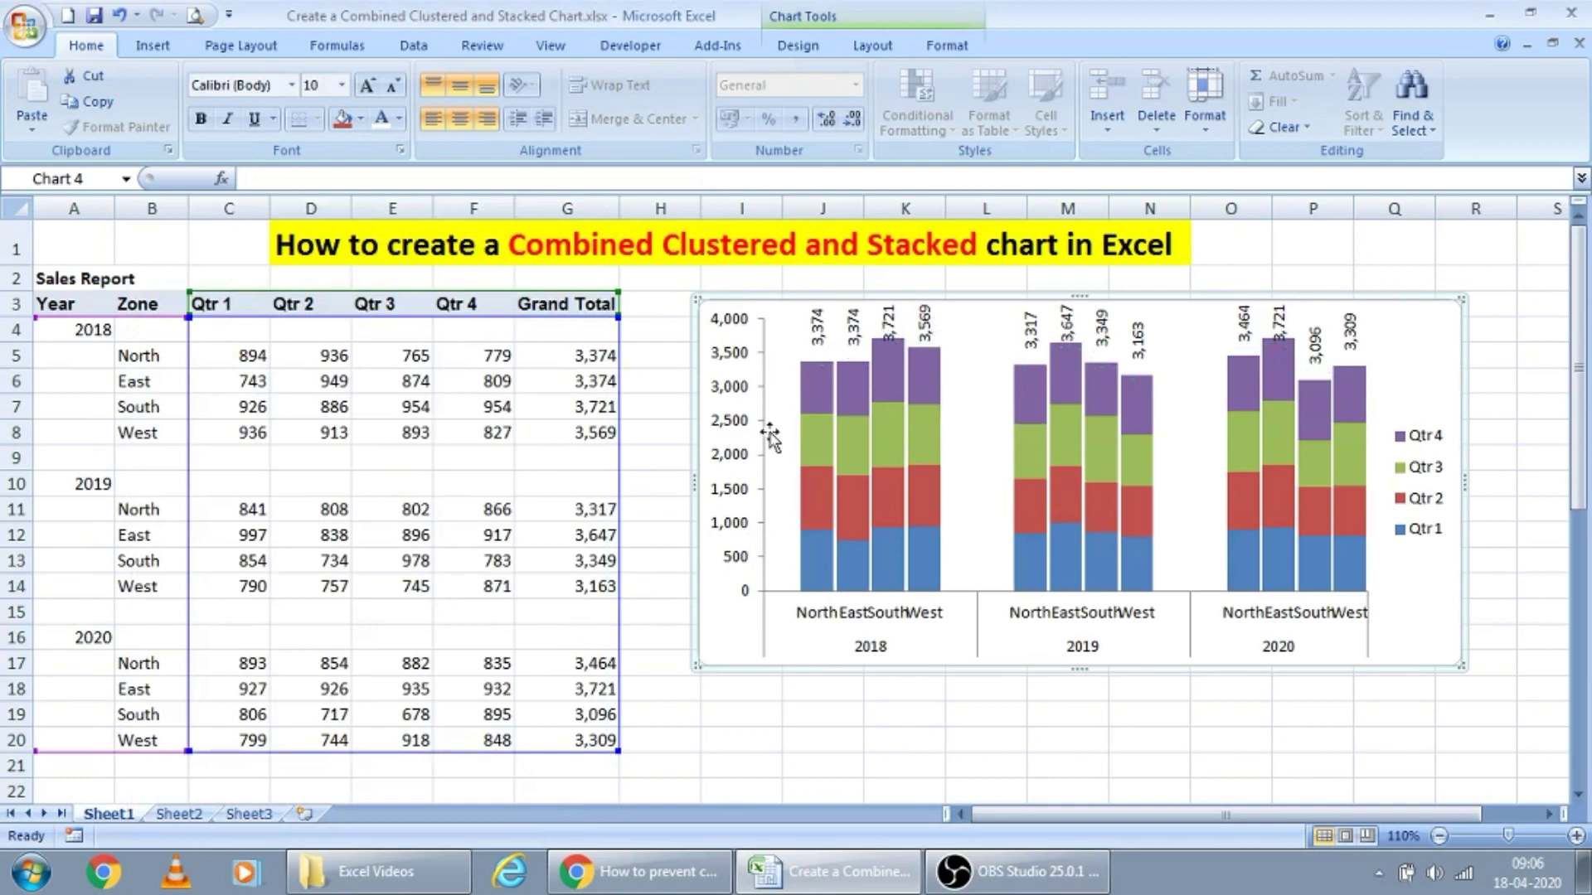
left_click(892, 624)
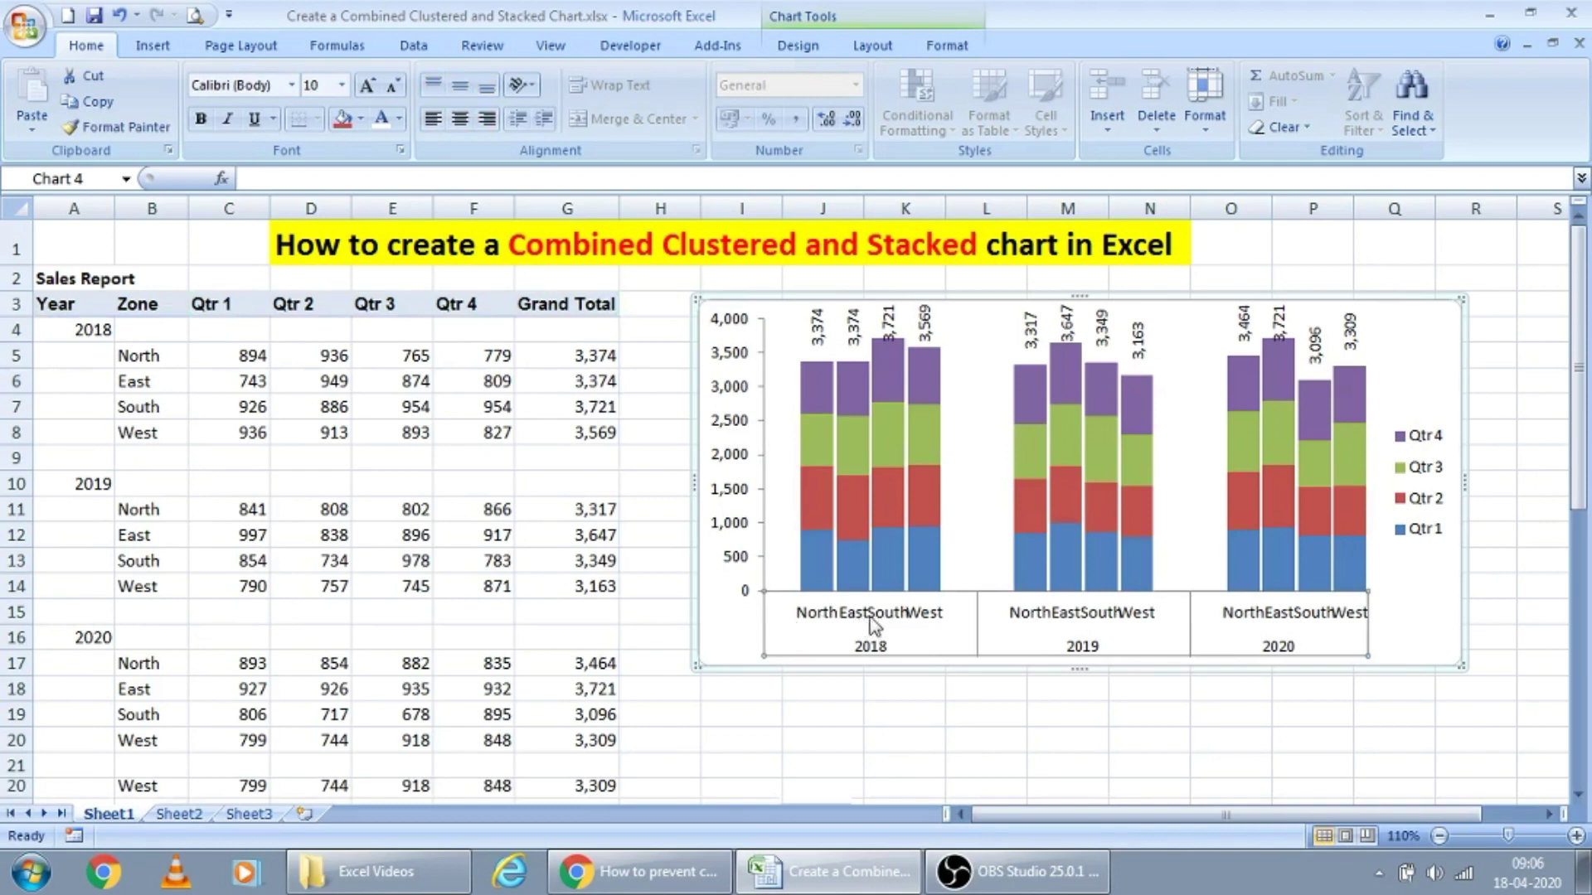
right_click(880, 628)
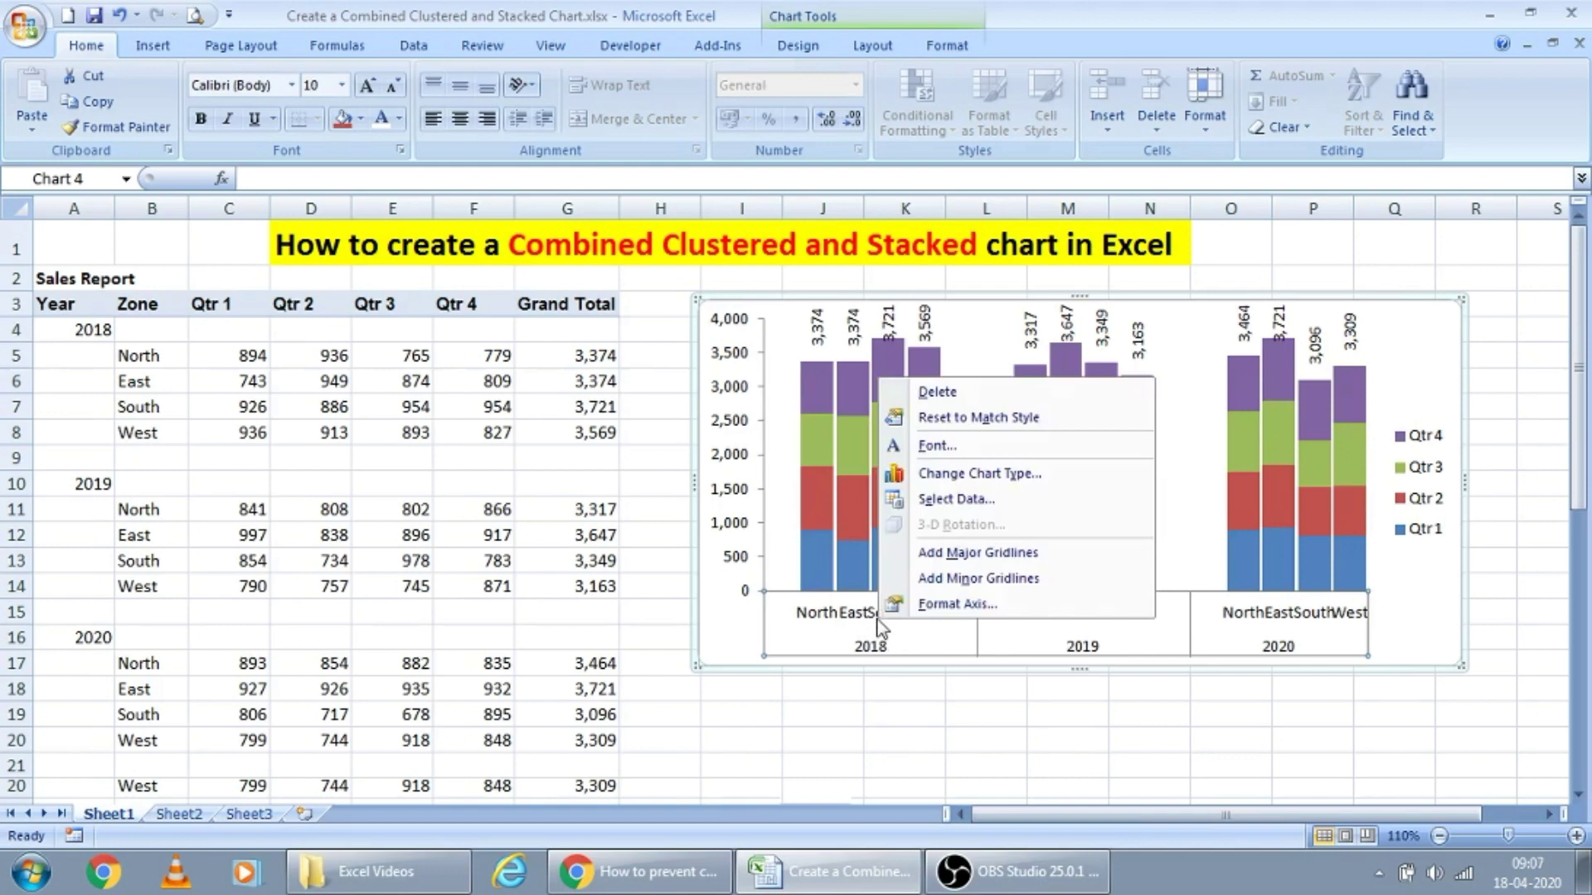
left_click(958, 605)
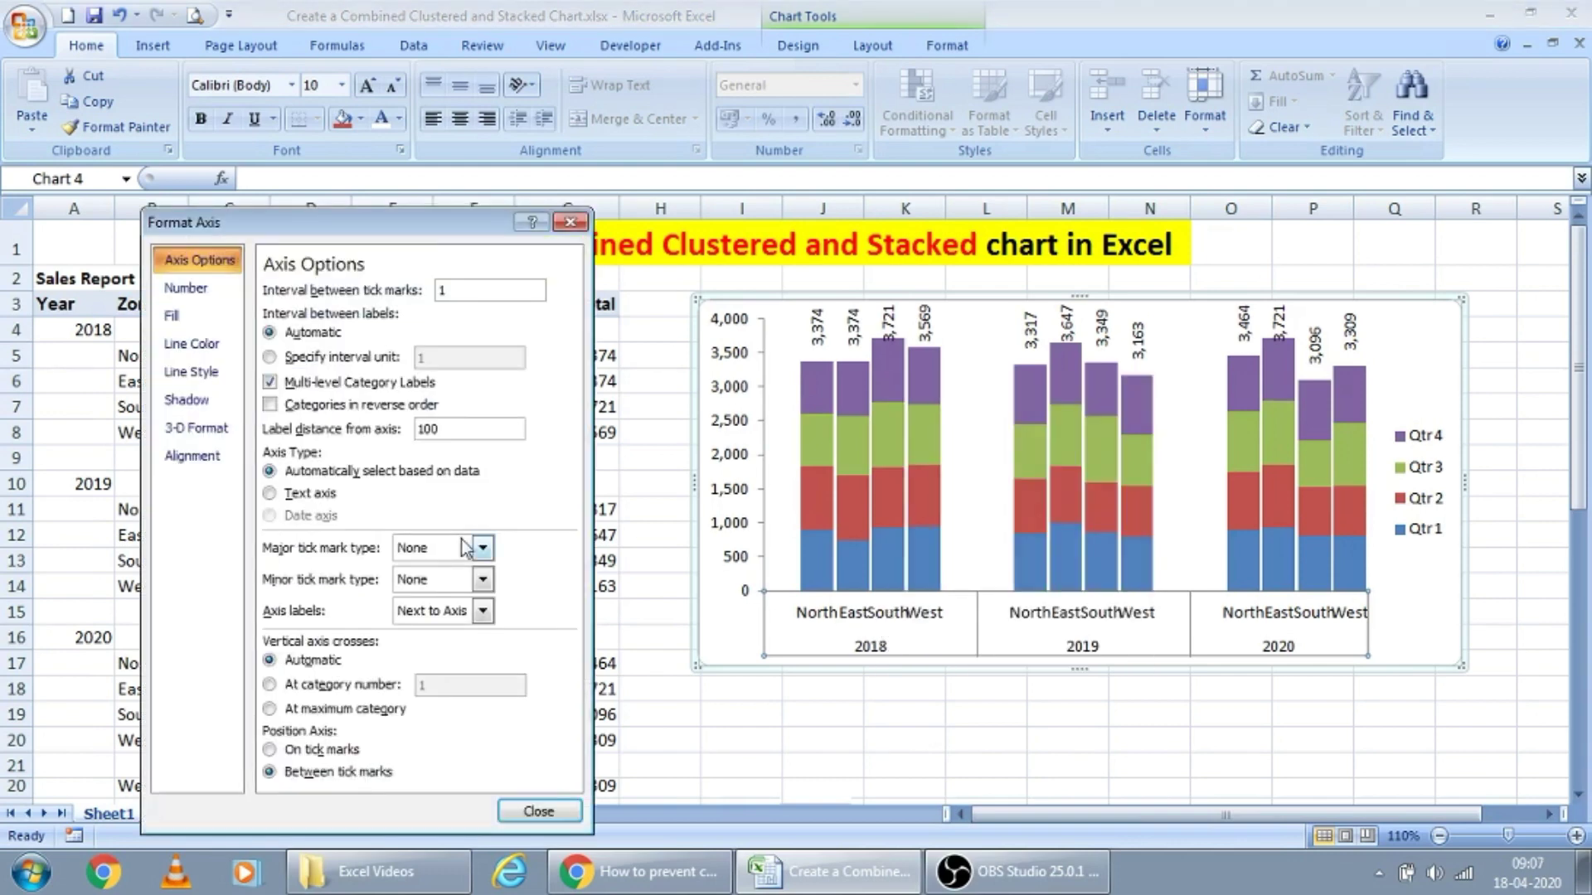
left_click(201, 461)
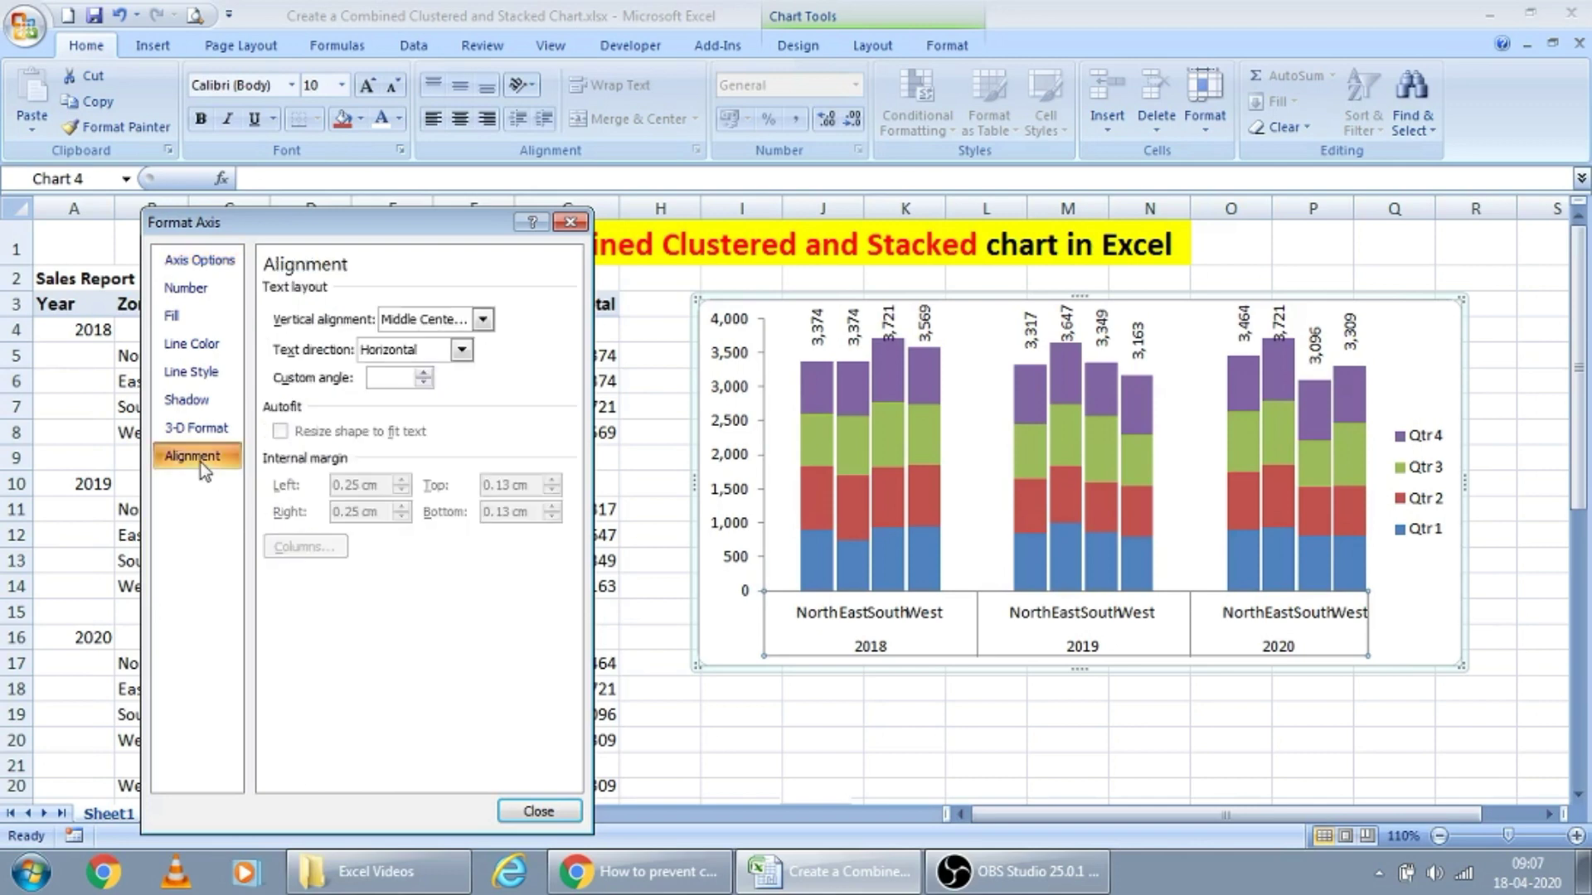
left_click(462, 350)
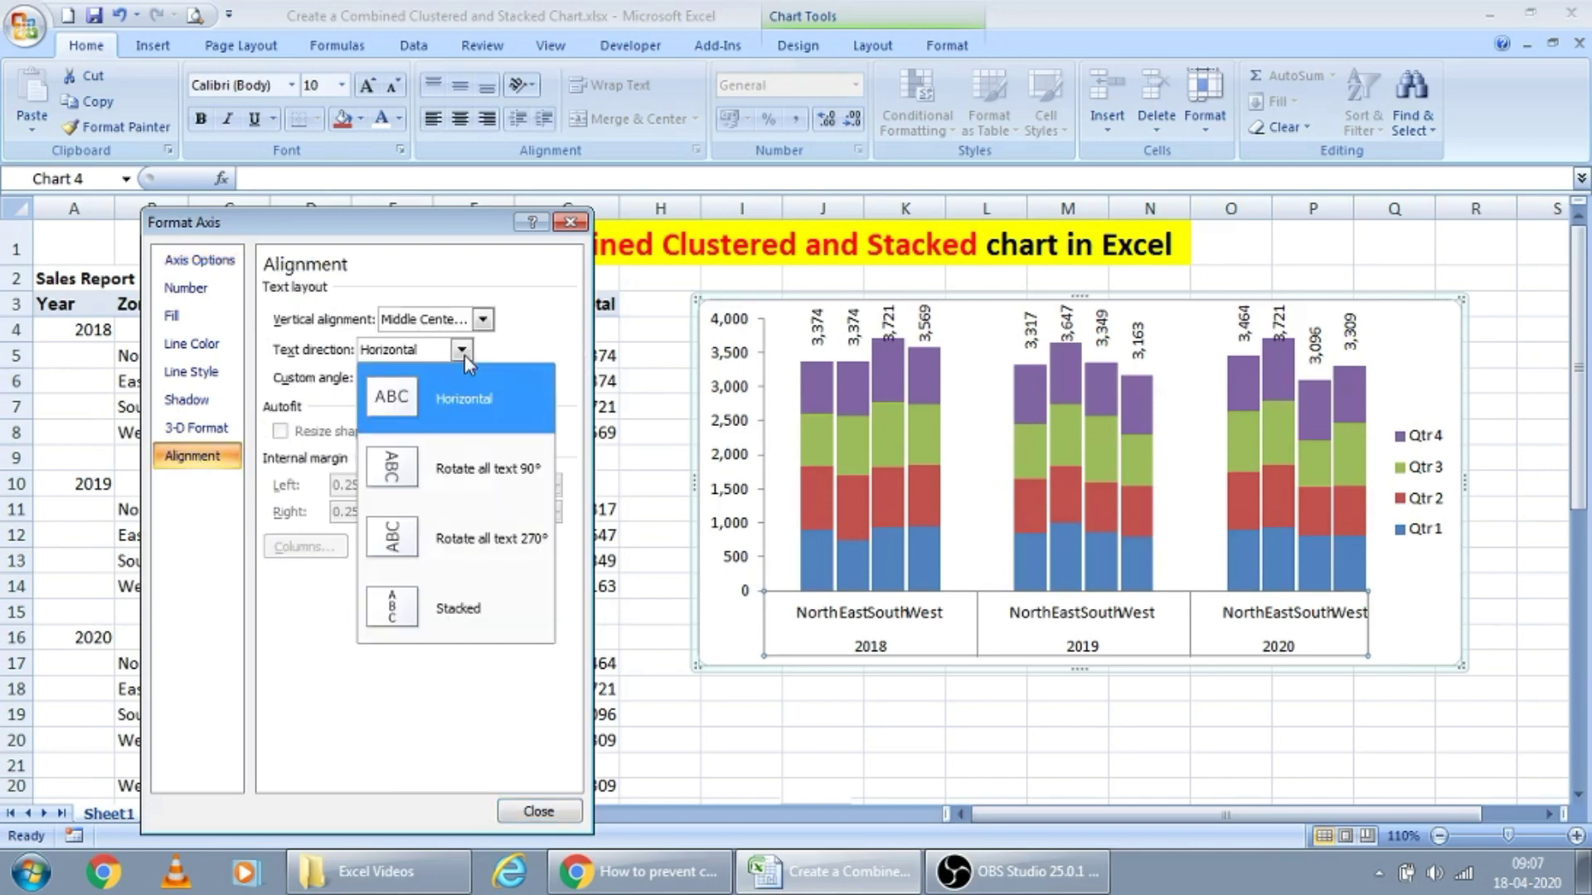
left_click(410, 543)
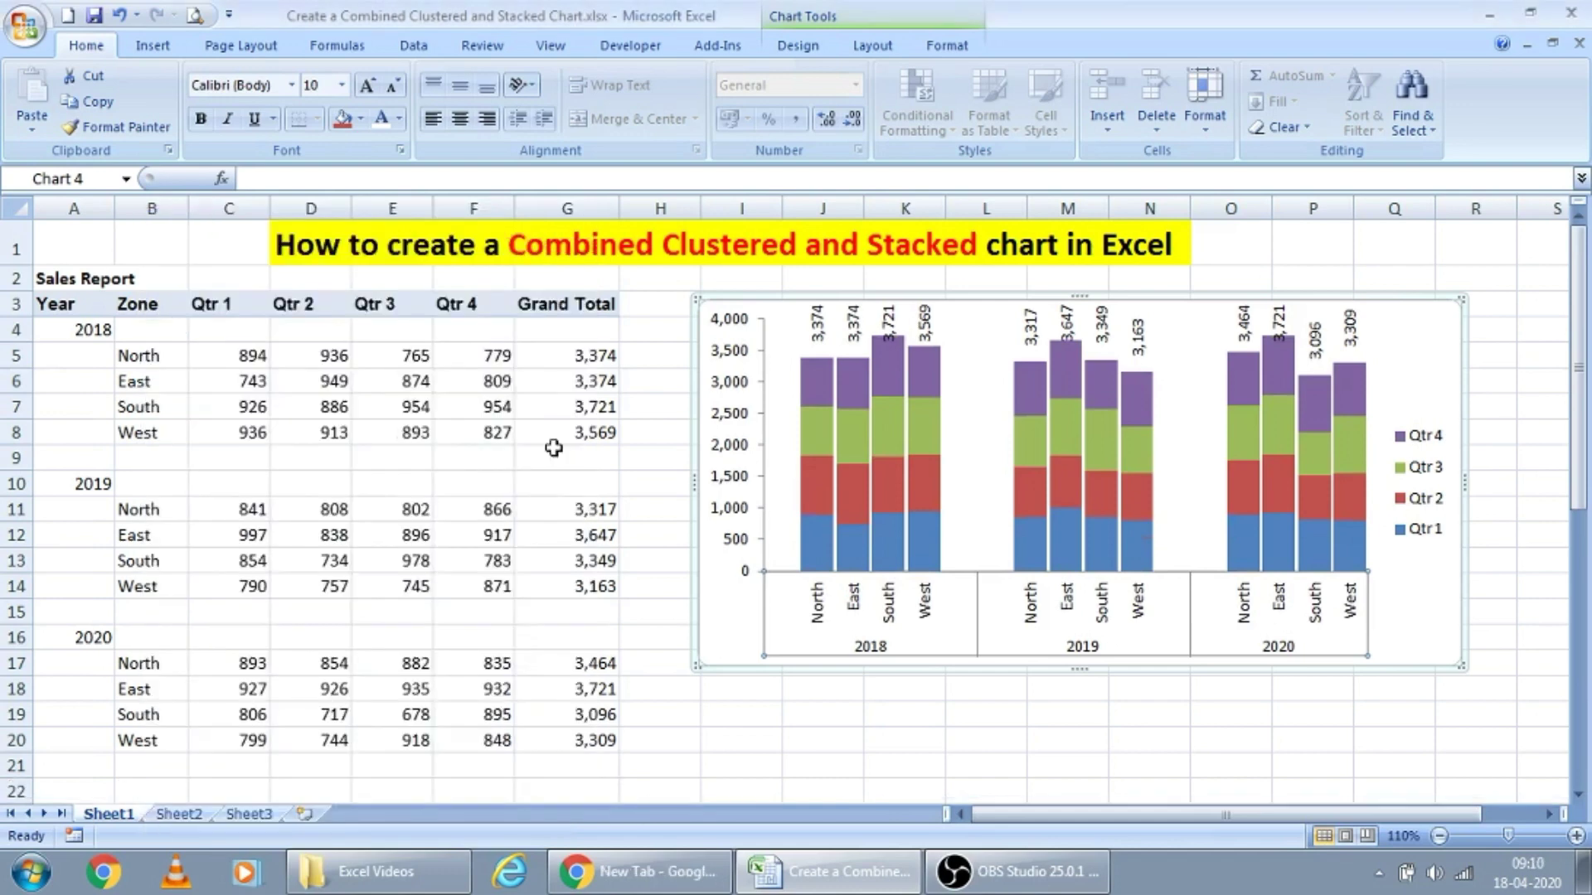
- Apply the multicolour gradient chart style in the third row, second column of the chart styles gallery
left_click(942, 430)
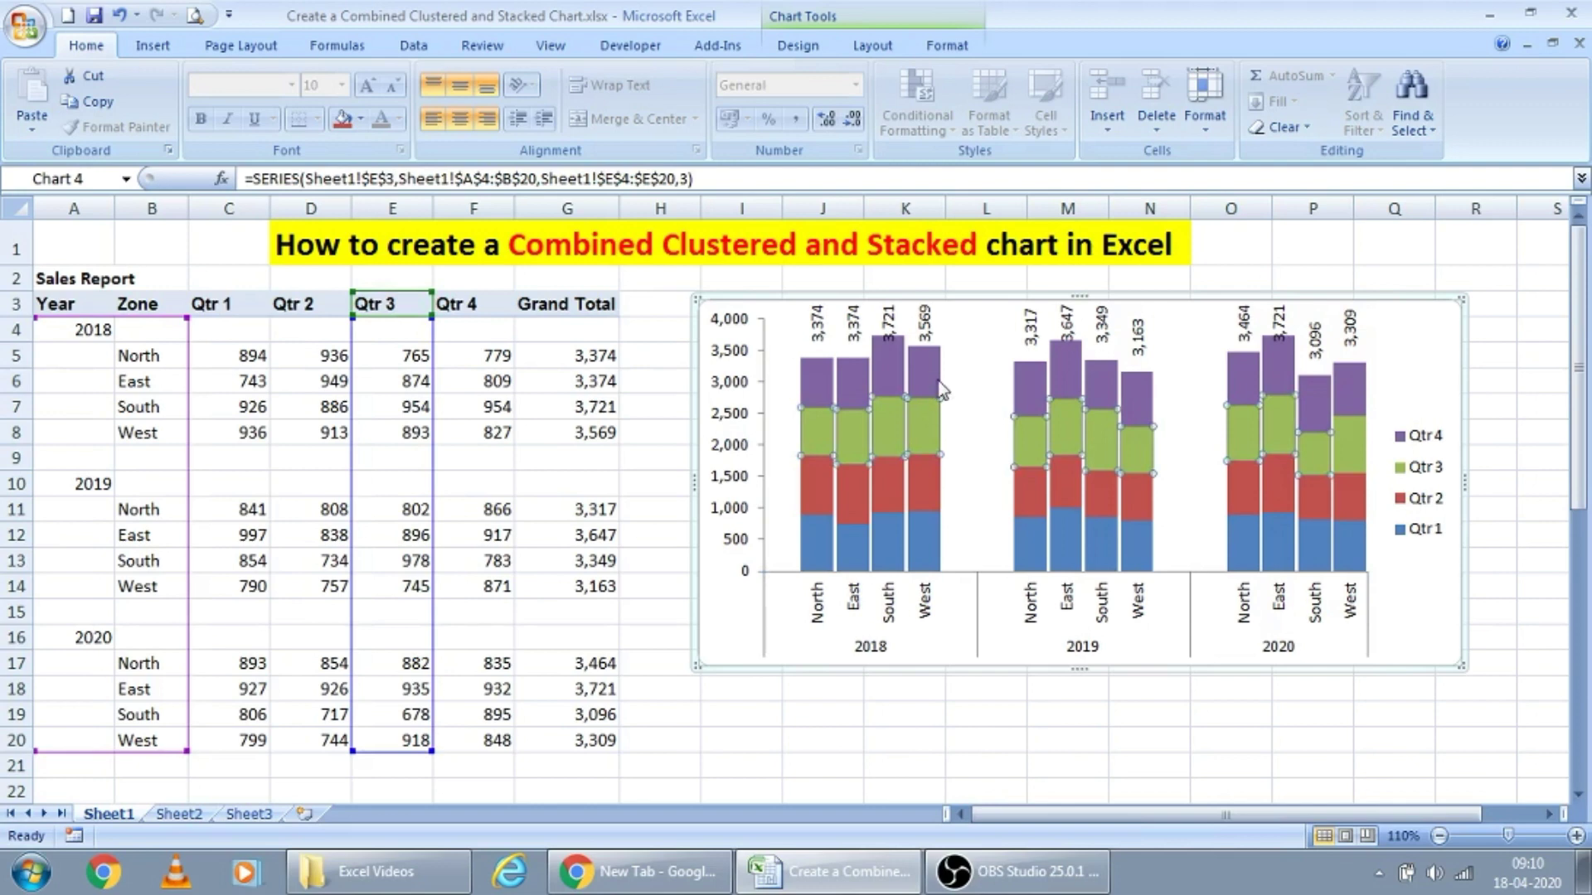
left_click(973, 392)
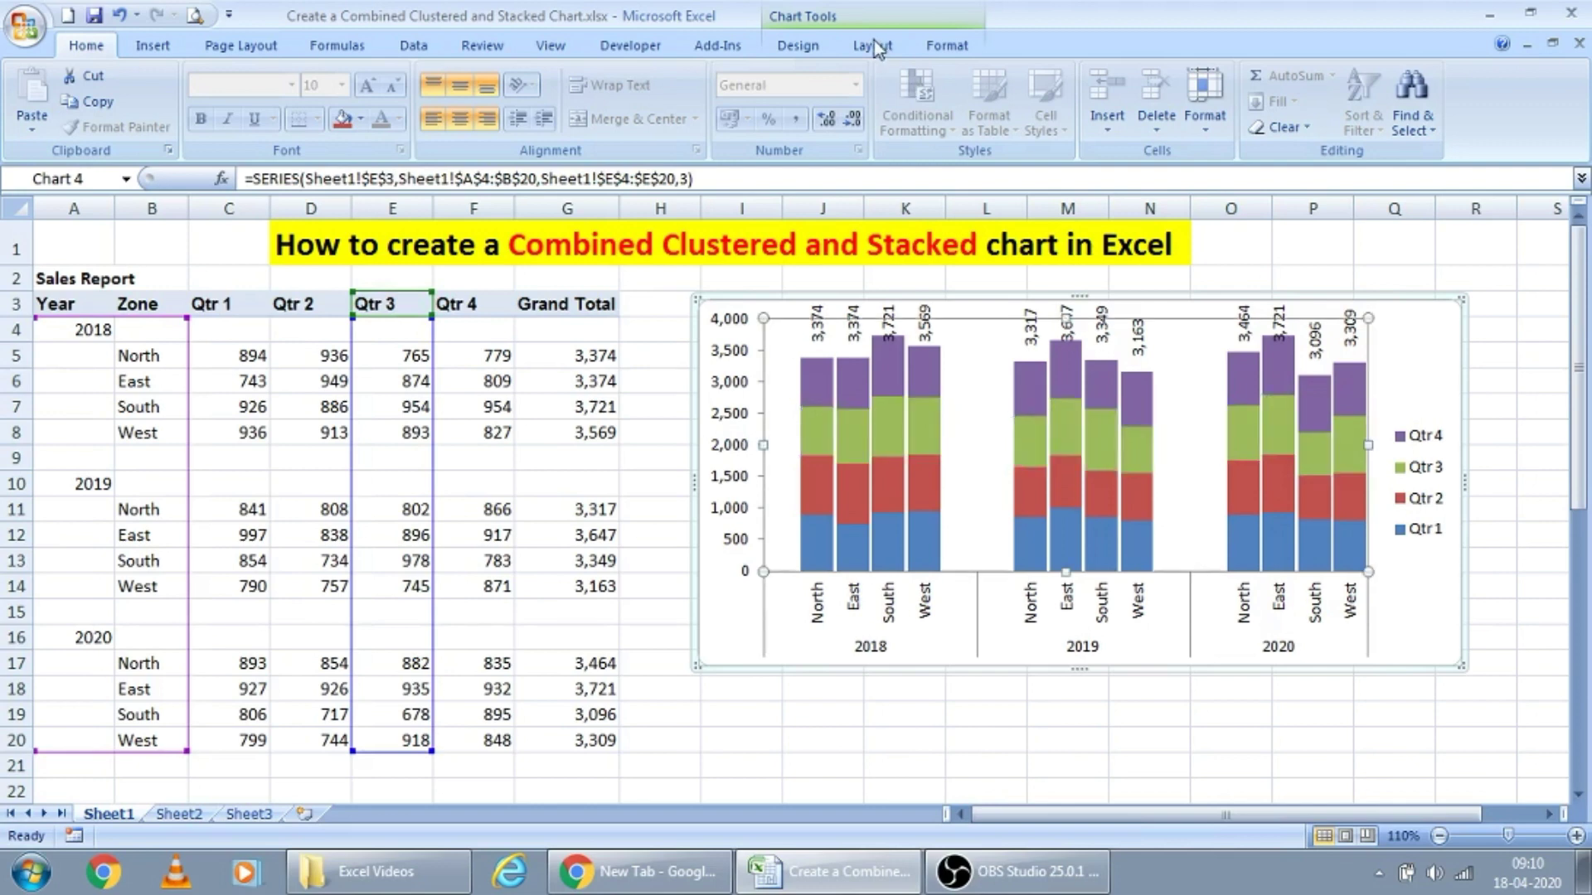
left_click(874, 43)
left_click(792, 47)
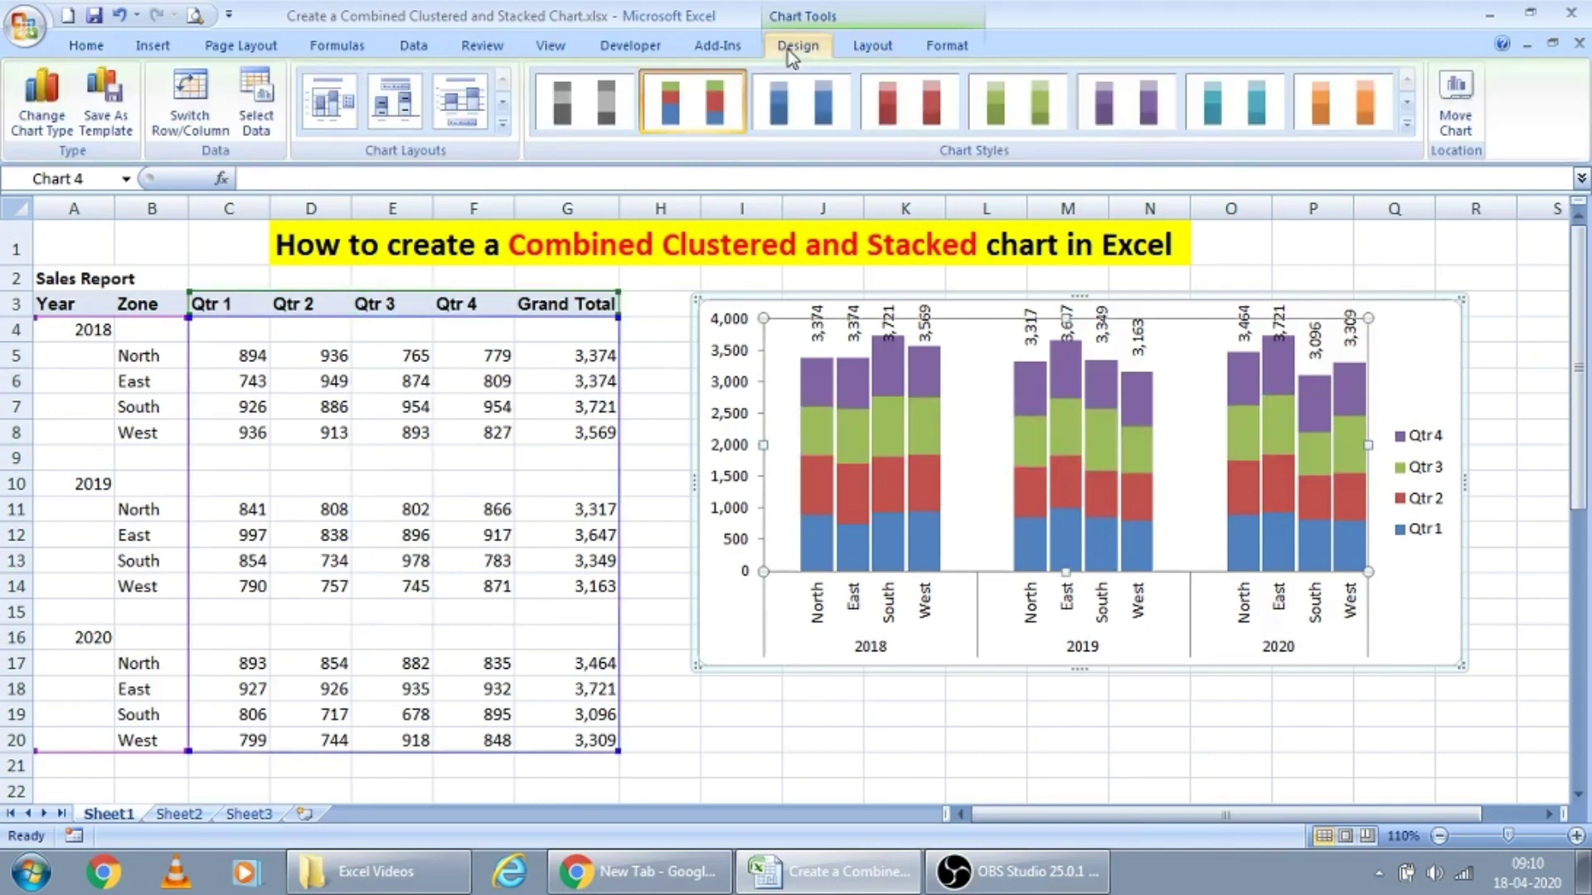
left_click(1408, 124)
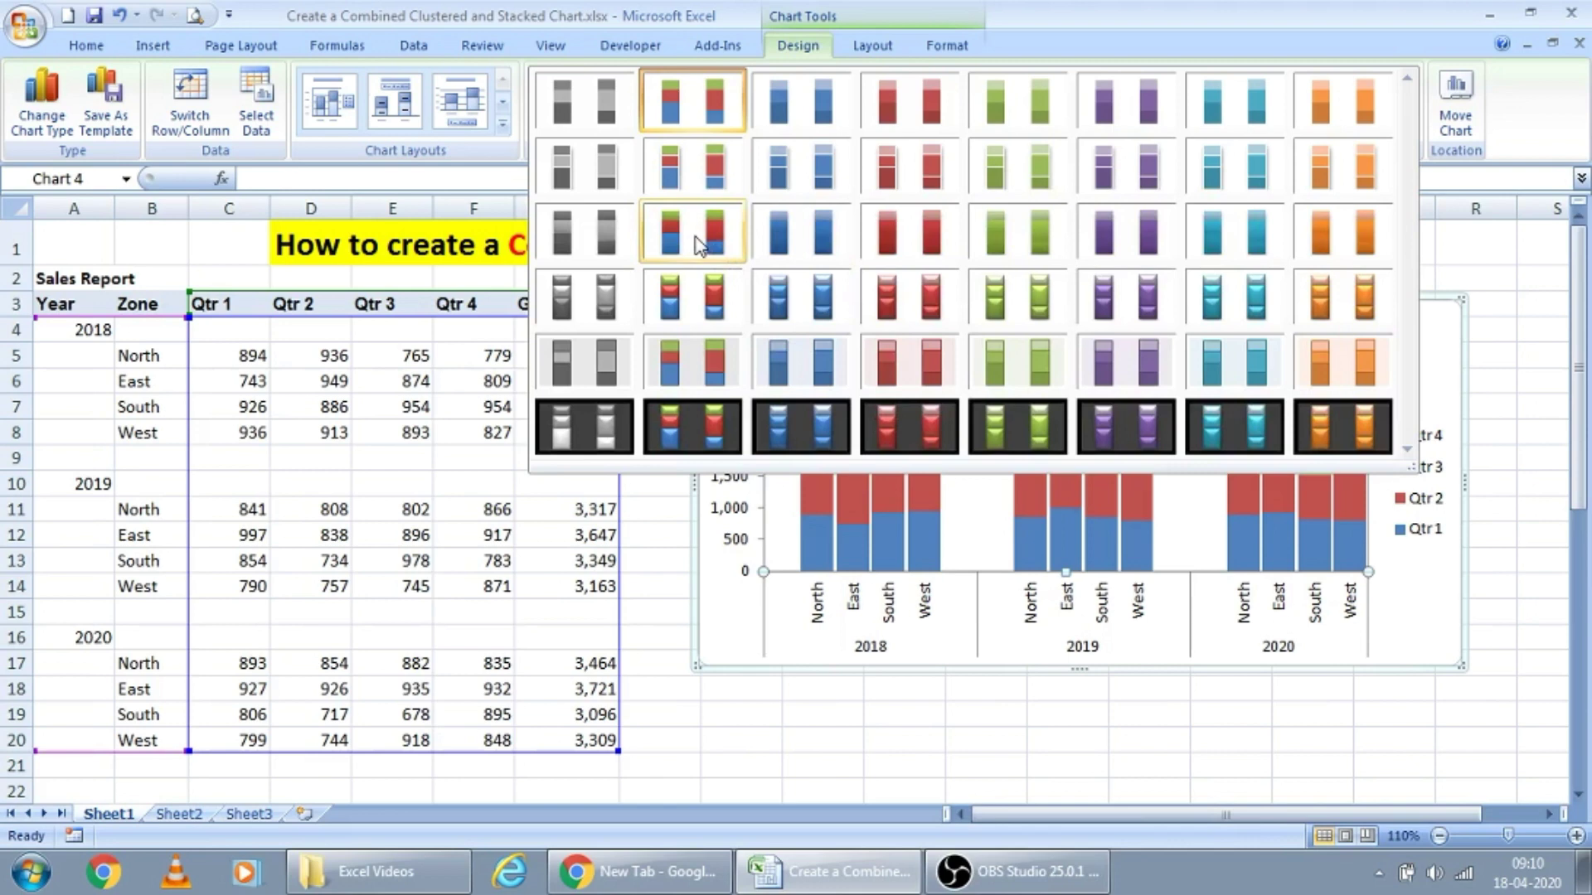
left_click(699, 244)
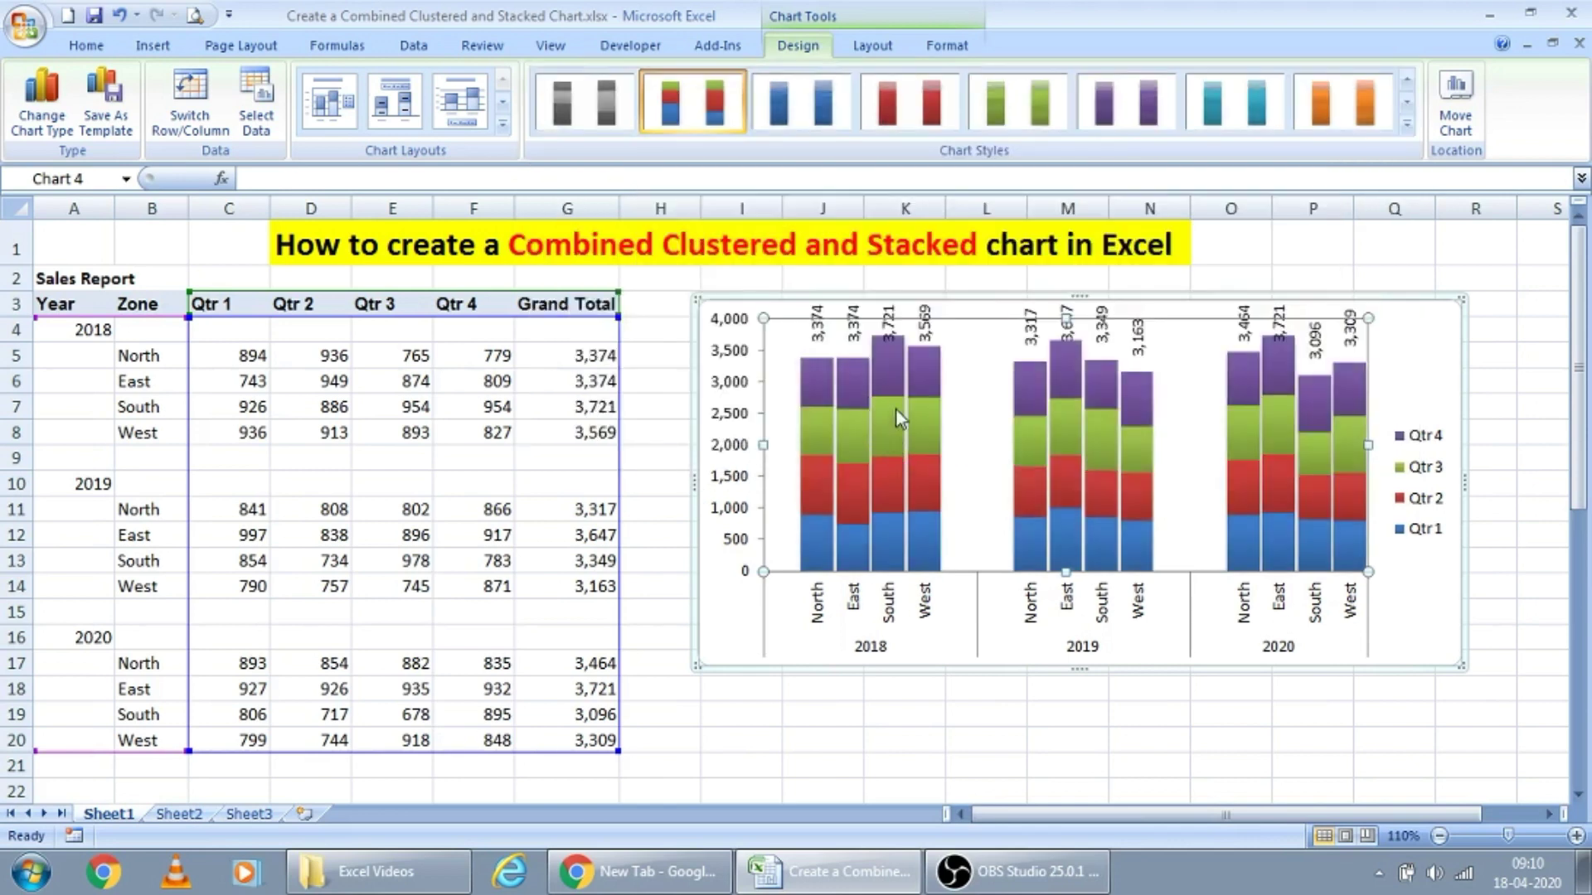
scroll(981, 398, "down", 1)
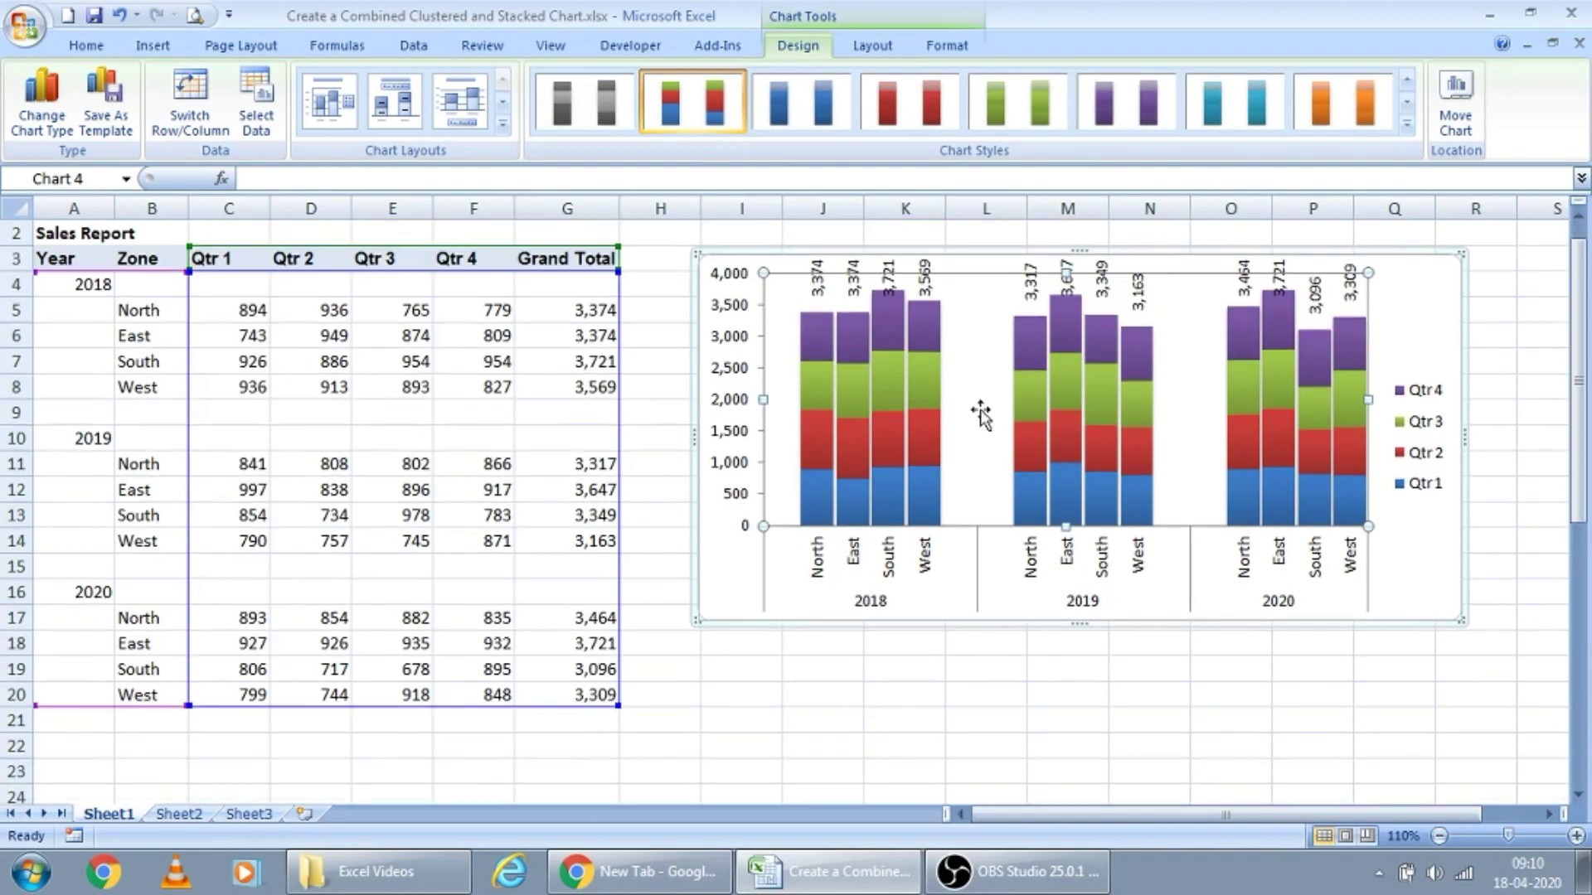
scroll(980, 414, "up", 1)
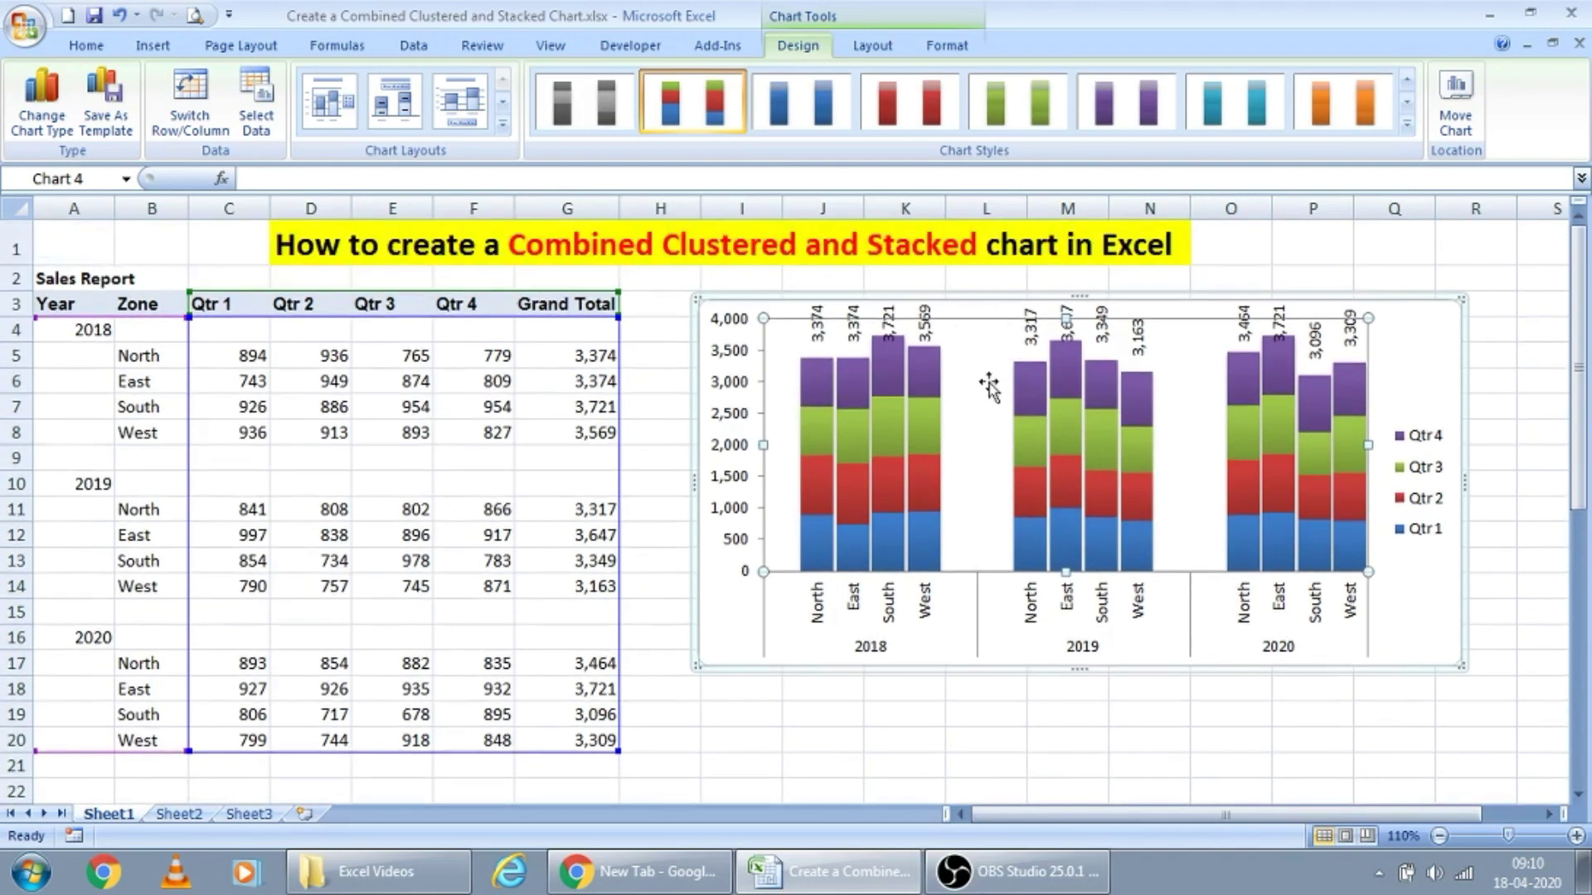
- Add a chart title above the chart and link its text to cell A2 with =Sheet1!$A$2
left_click(872, 46)
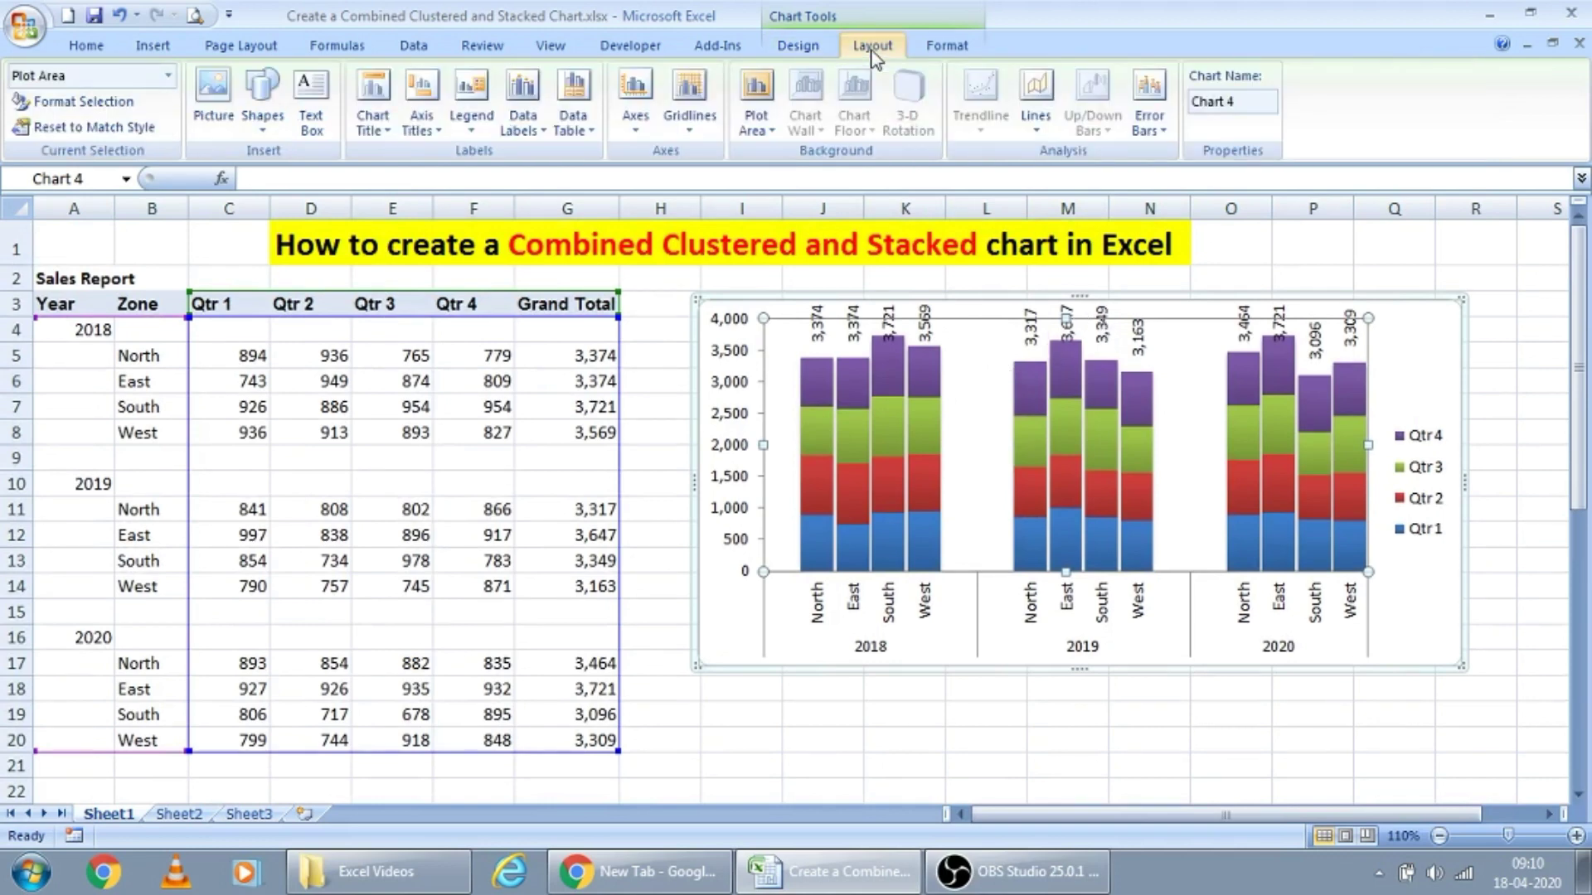
left_click(373, 124)
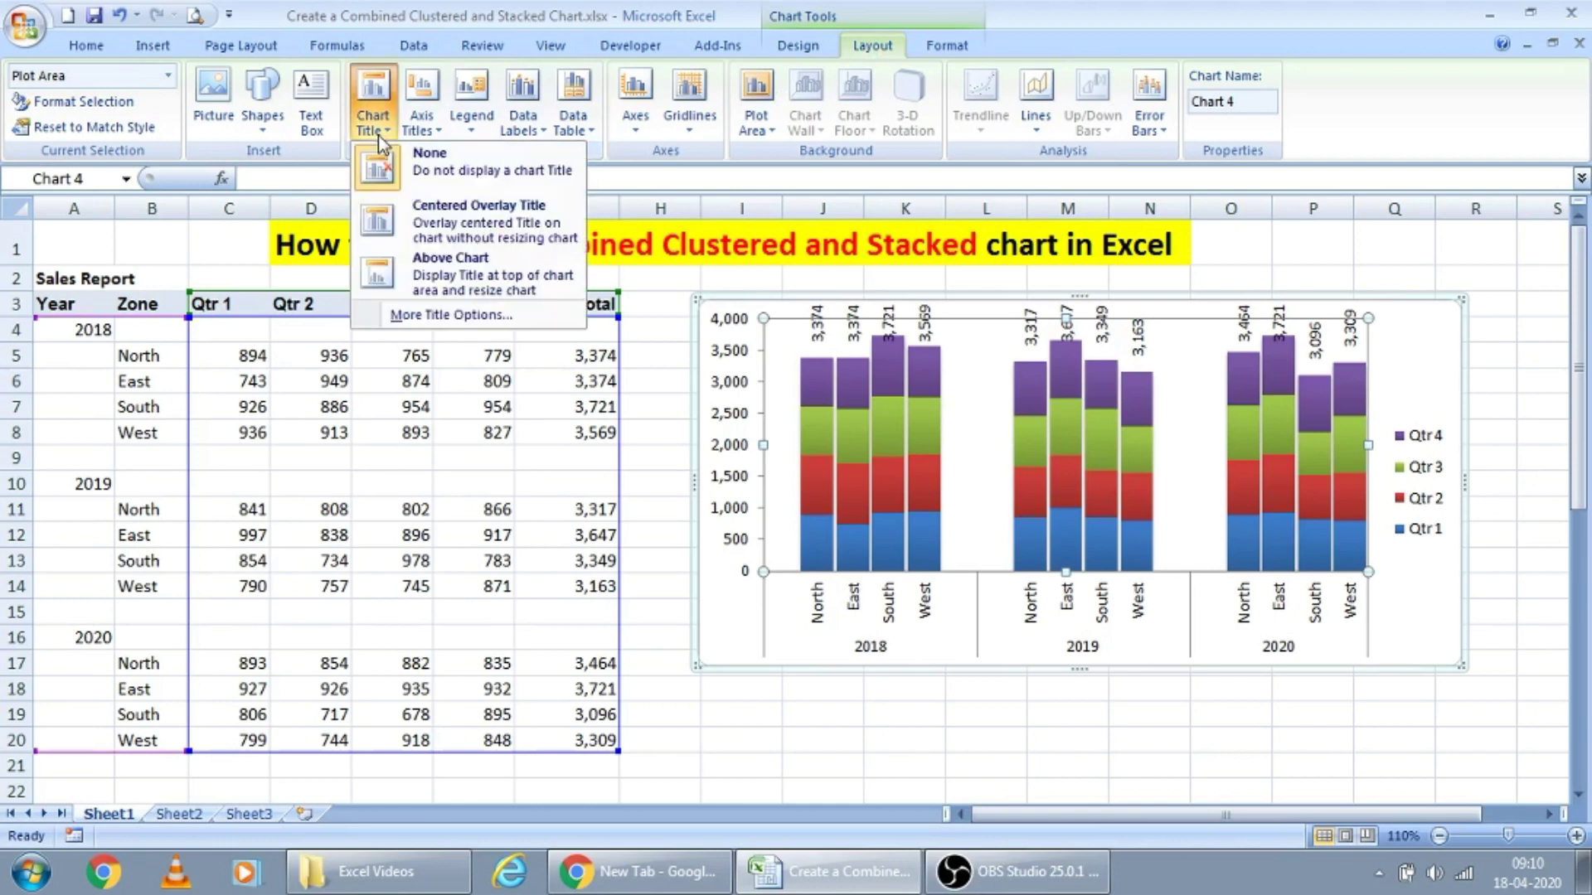
left_click(462, 282)
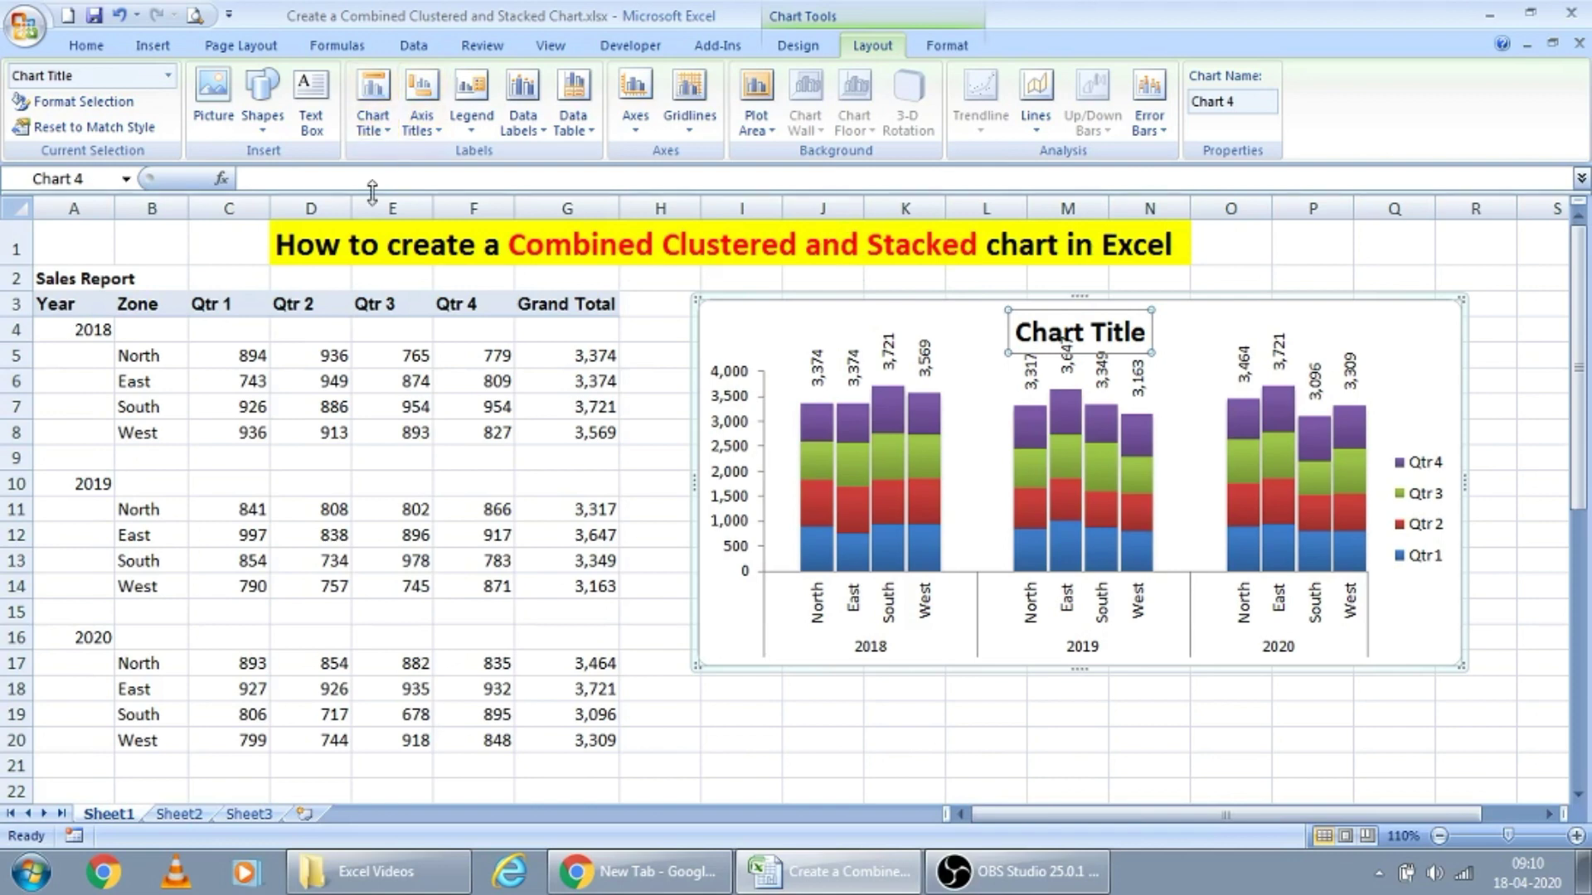
type("=")
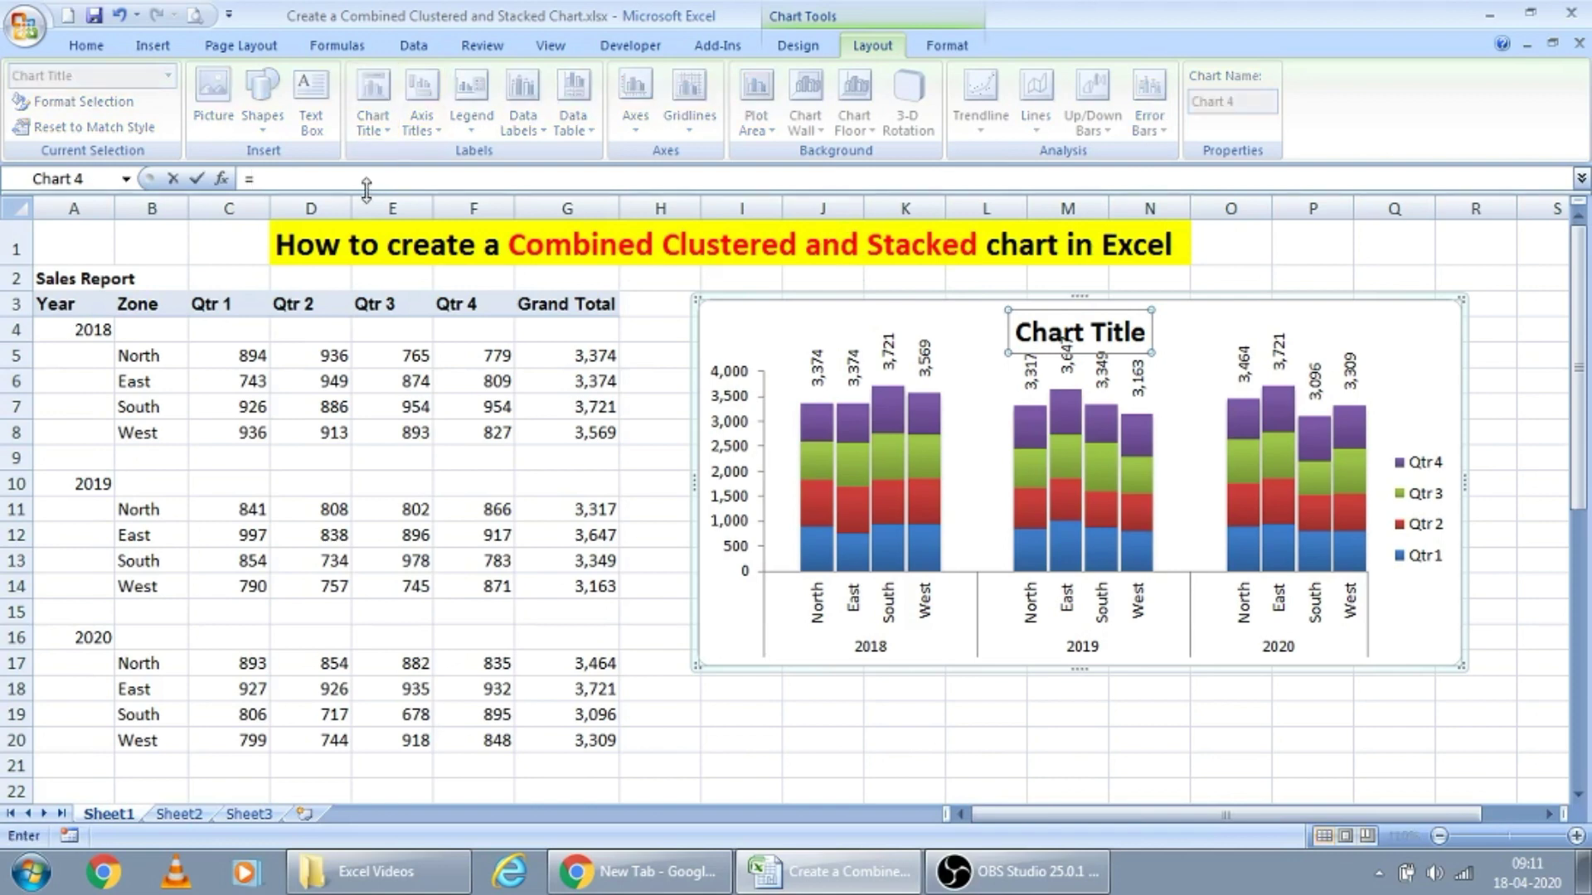
left_click(57, 282)
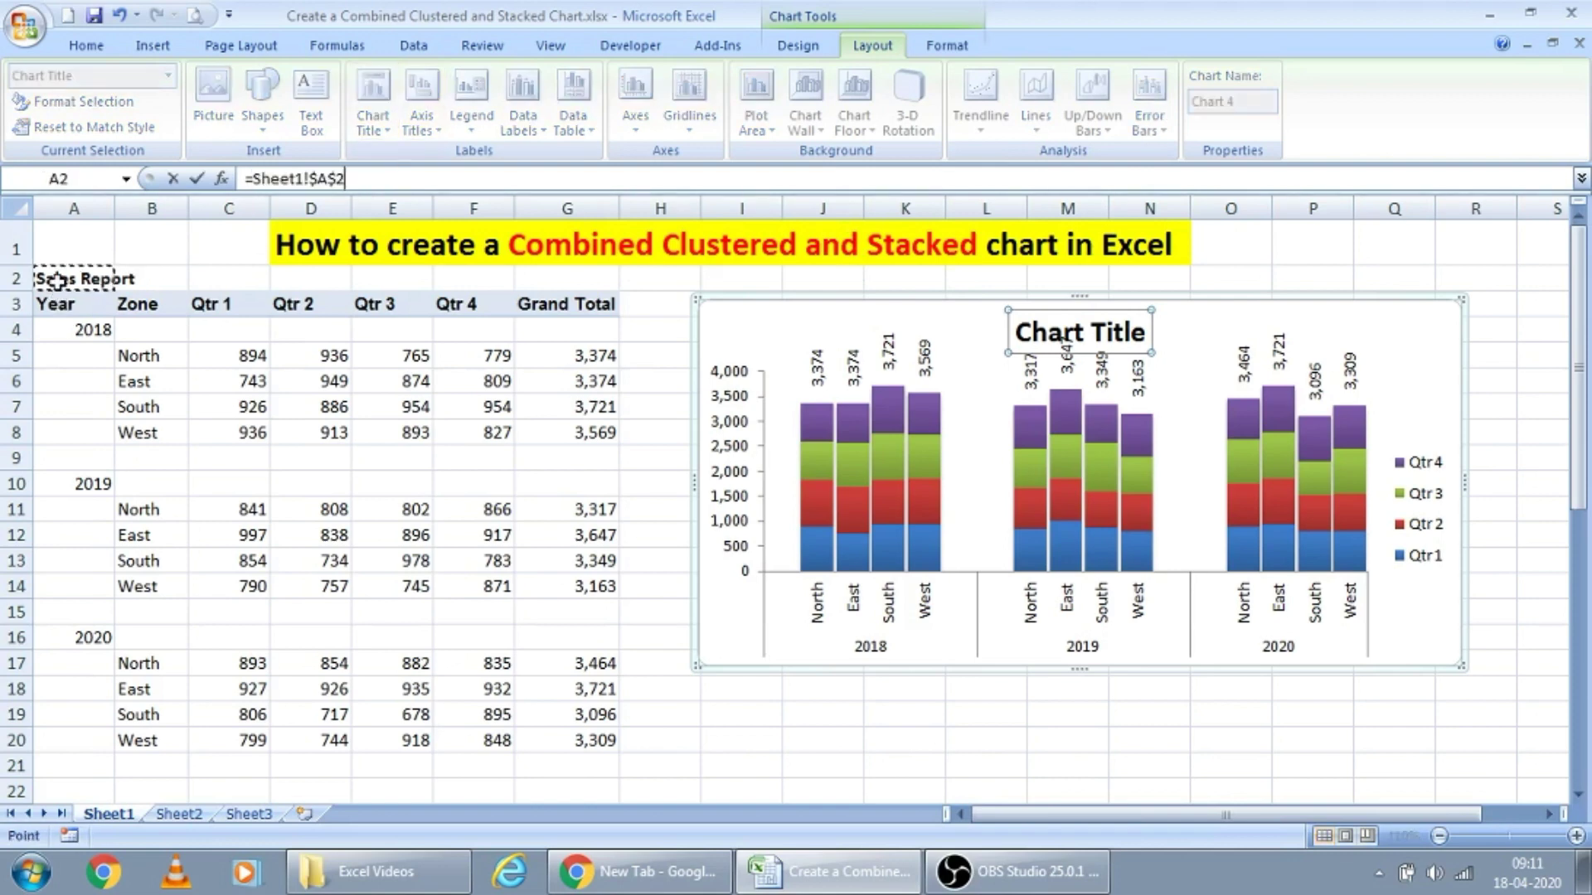
key("Return")
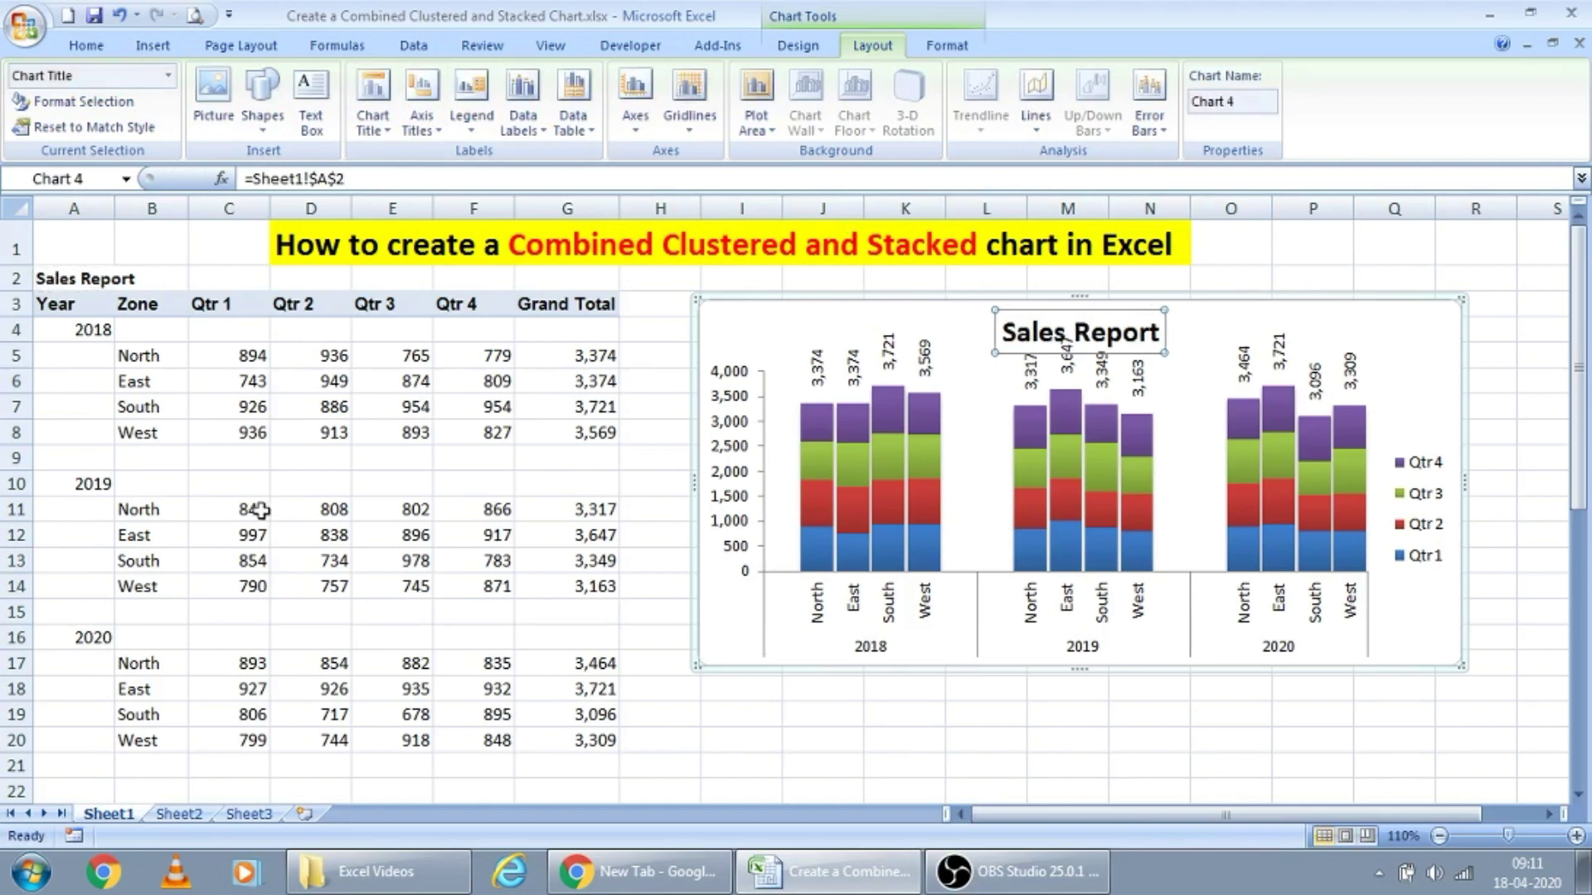
- Lower the top edge of the plot area to separate the Grand Total labels from the chart title
left_click(991, 421)
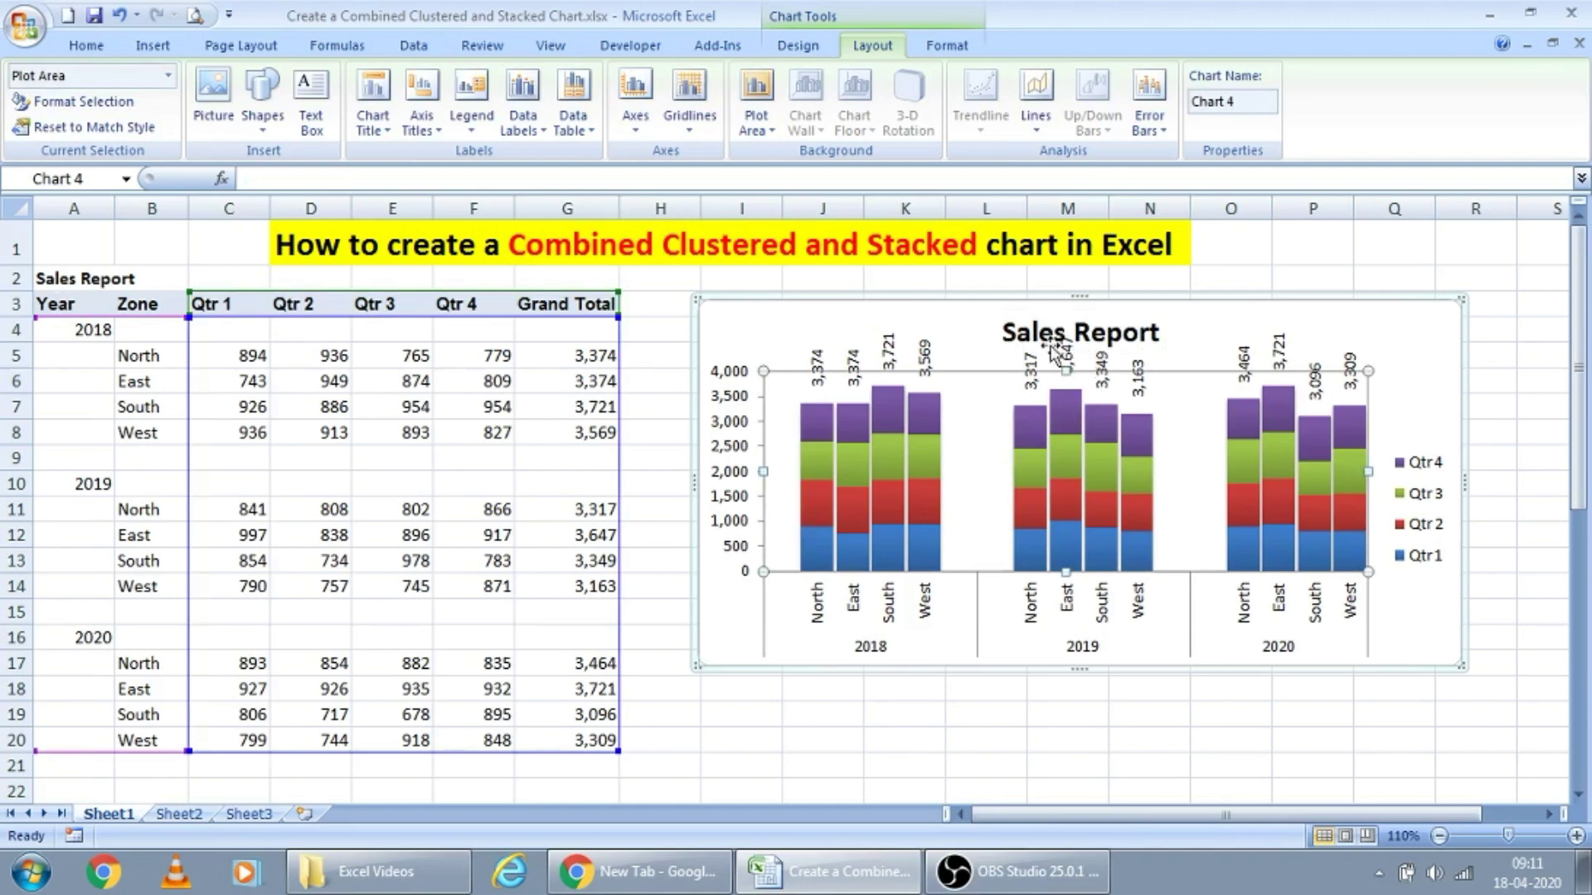
left_click(997, 359)
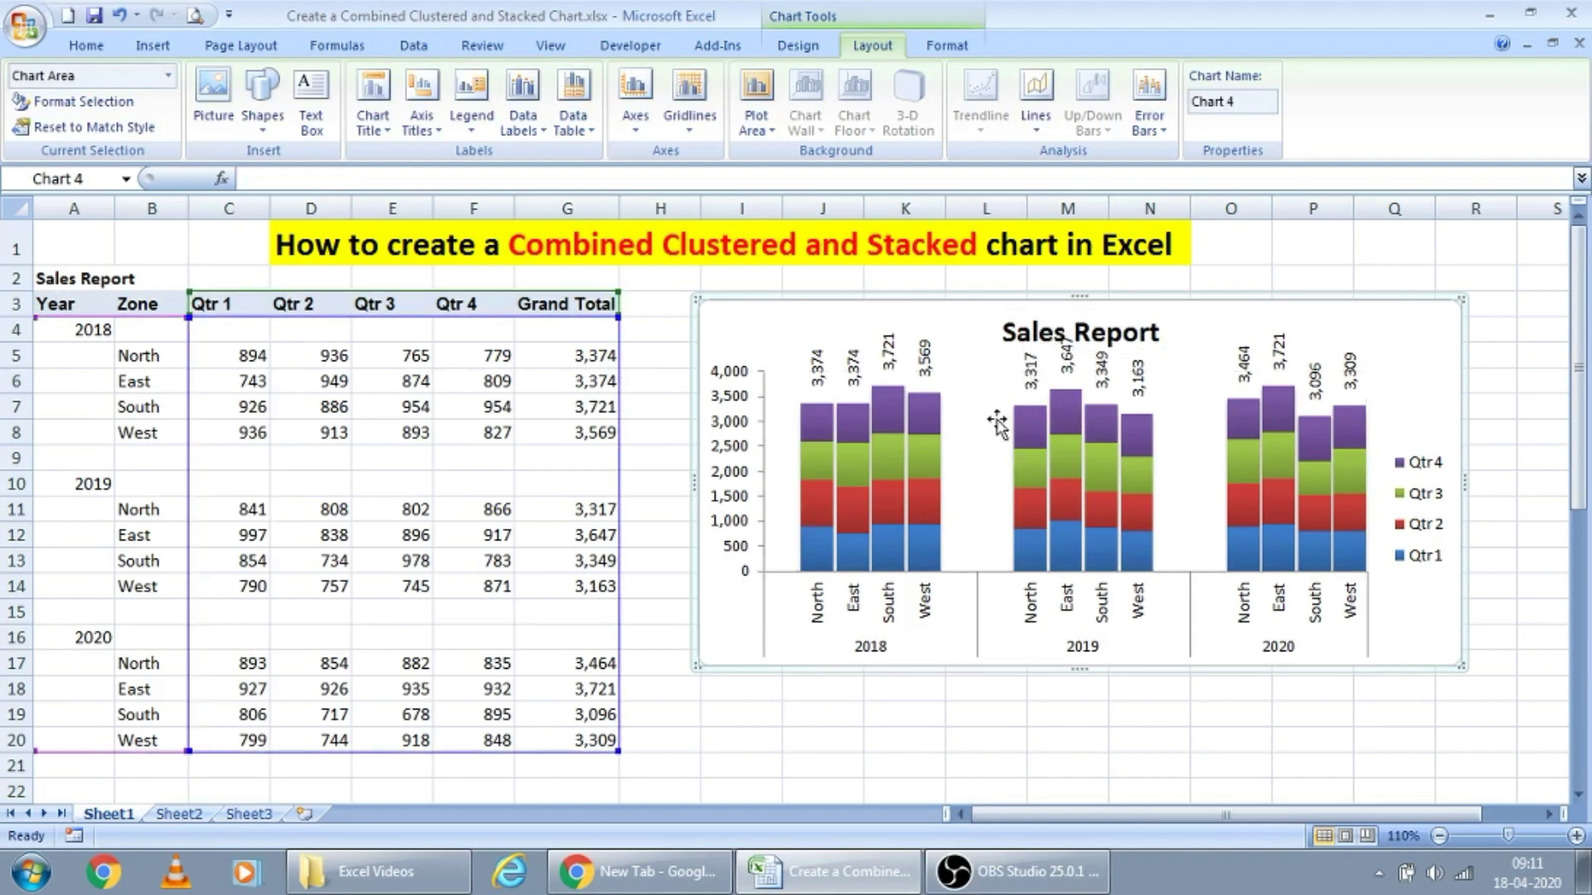
left_click(978, 469)
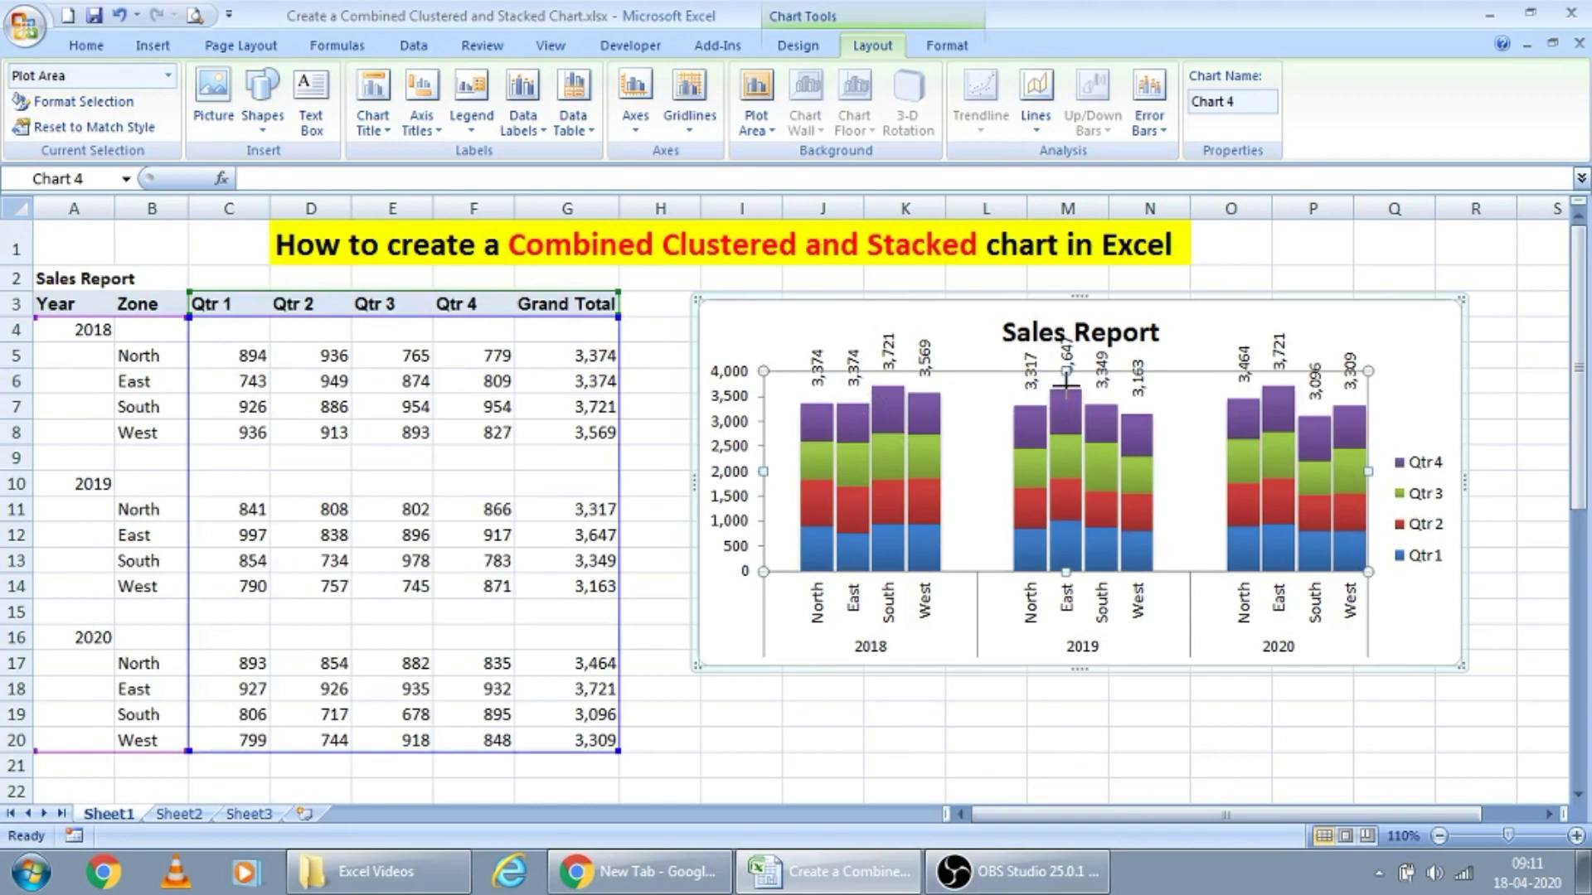
left_click_drag(1066, 382, 1067, 384)
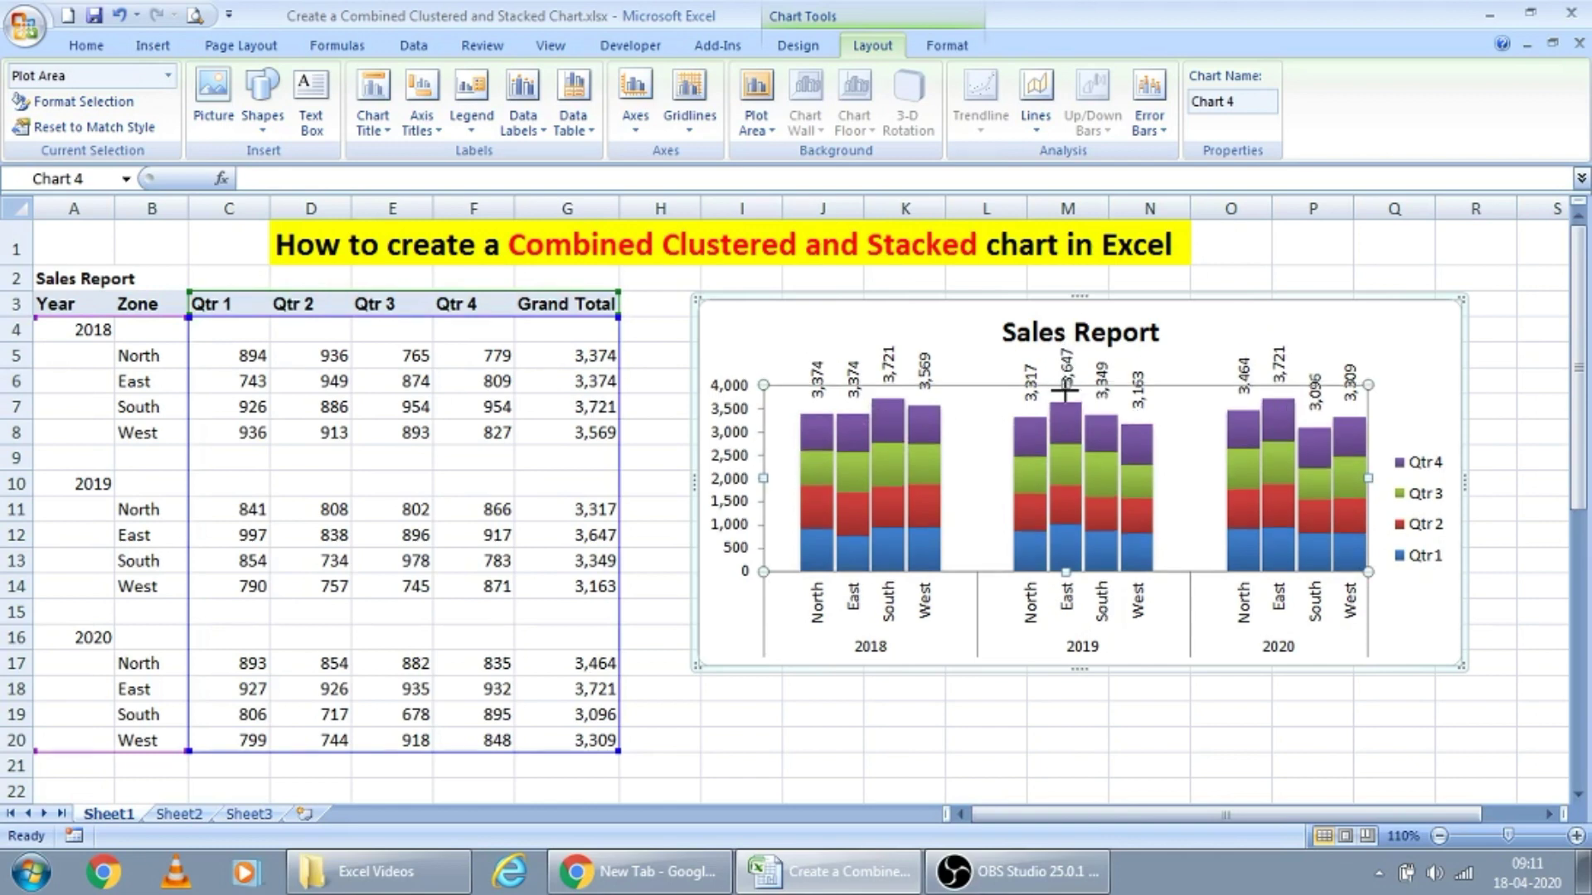
left_click_drag(1066, 390, 1065, 391)
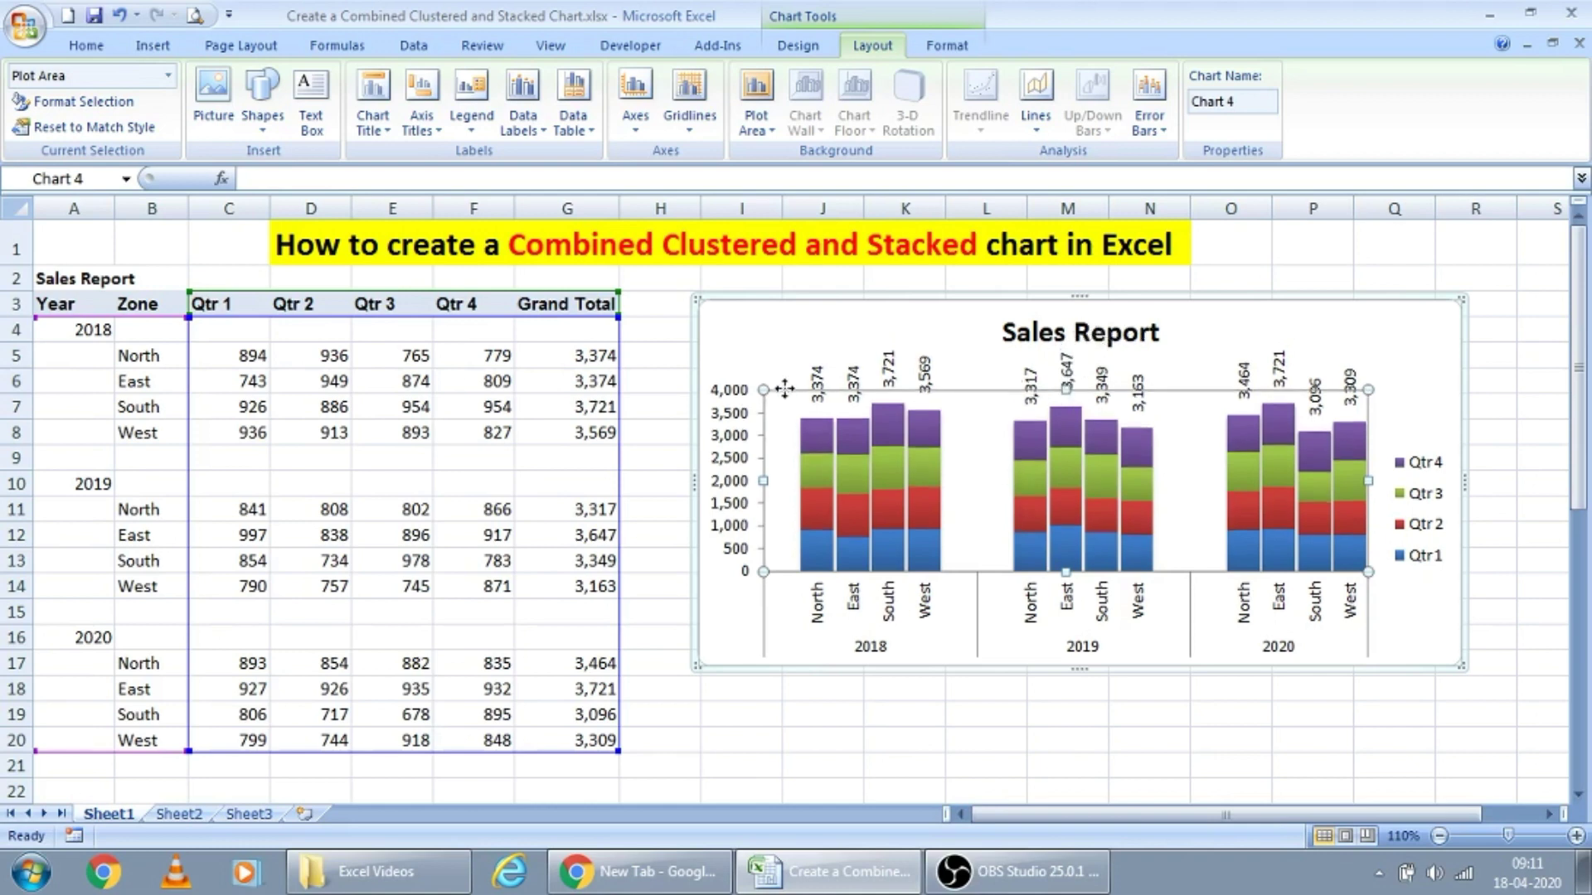
- Delete the vertical value axis from the chart
left_click(717, 354)
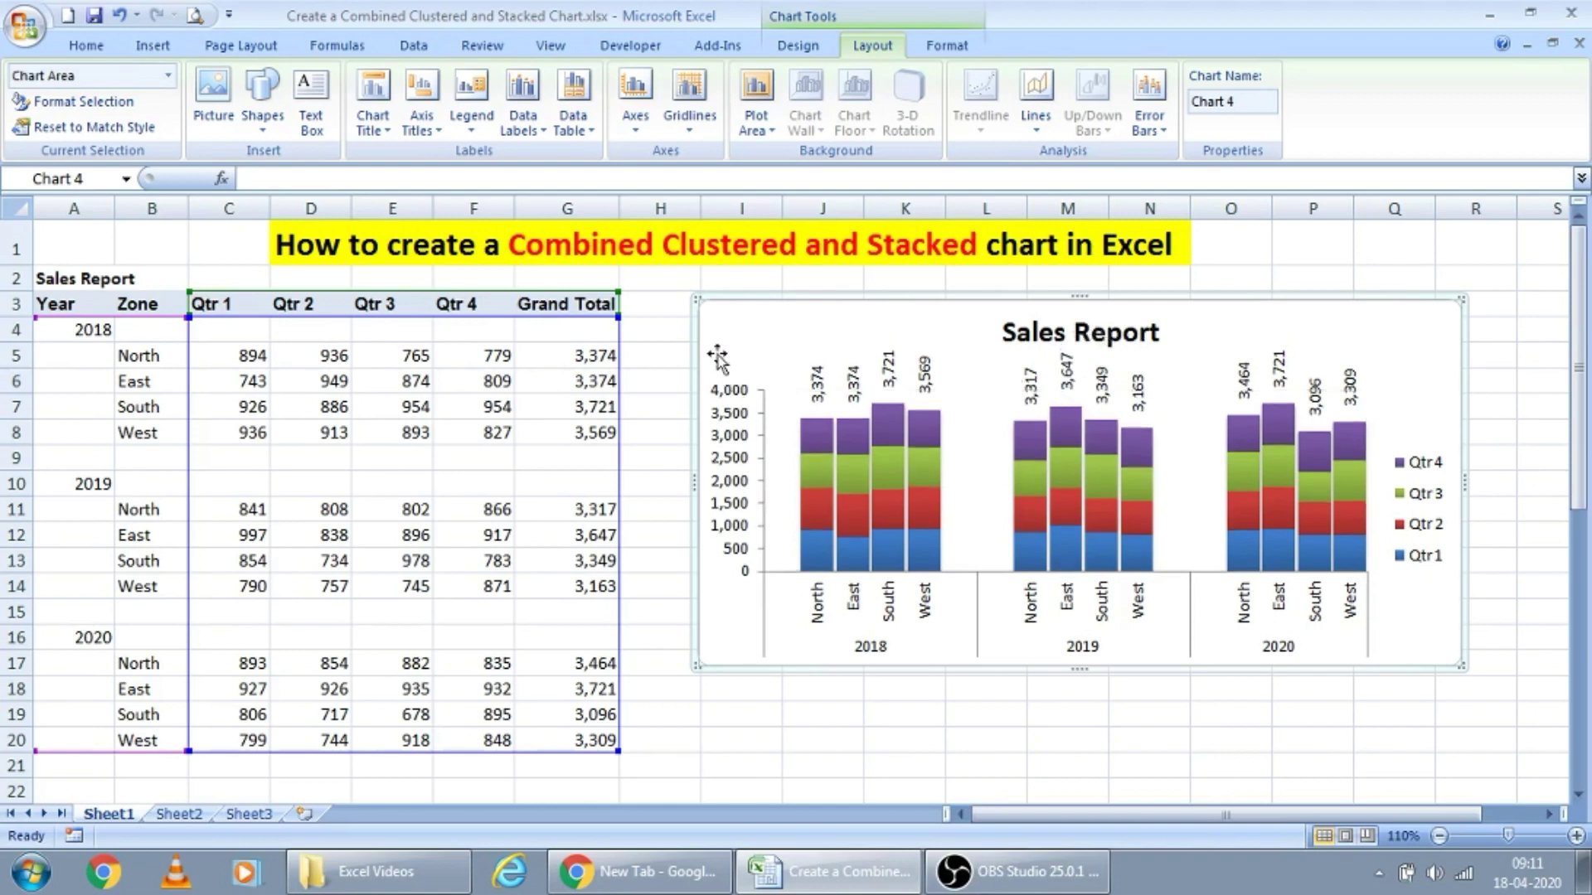
left_click(728, 425)
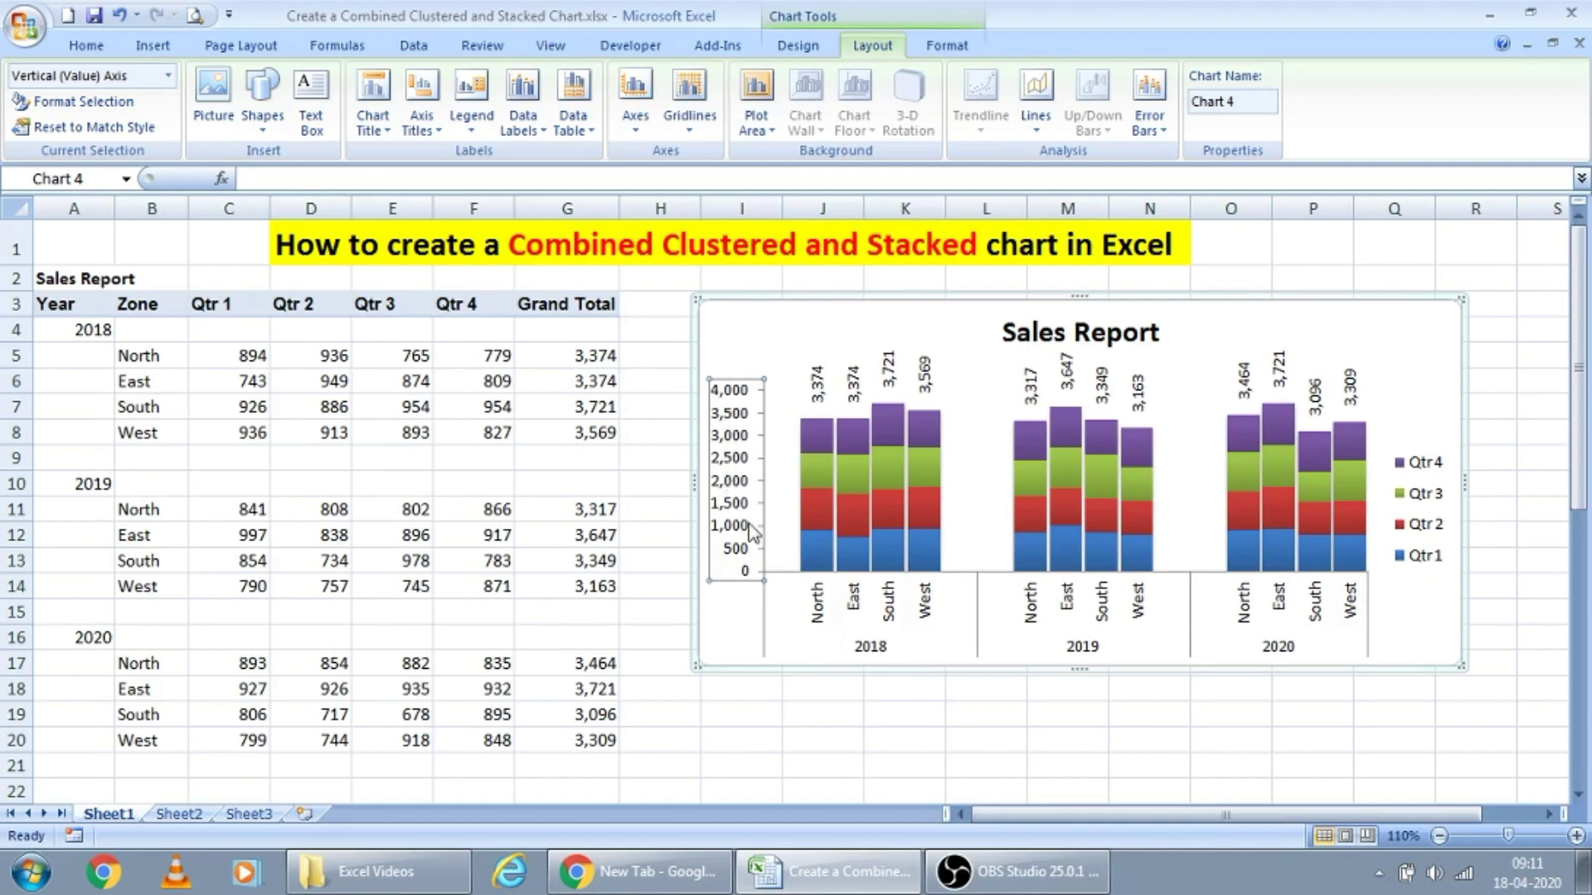
key("Delete")
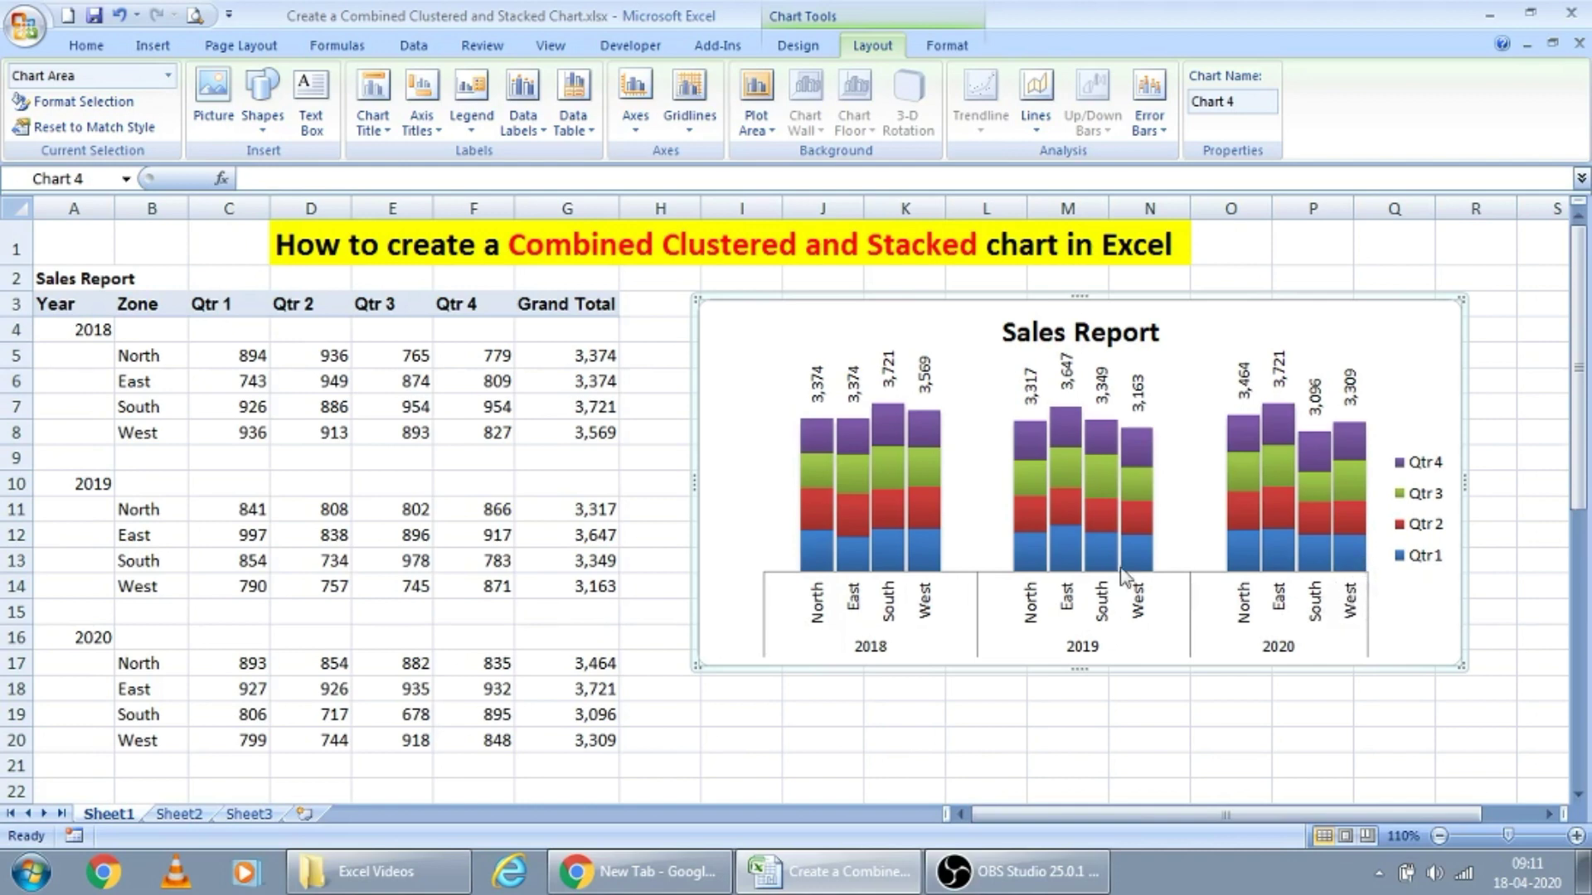
- Extend the chart's source data range by one row to include the empty row 21
left_click(957, 430)
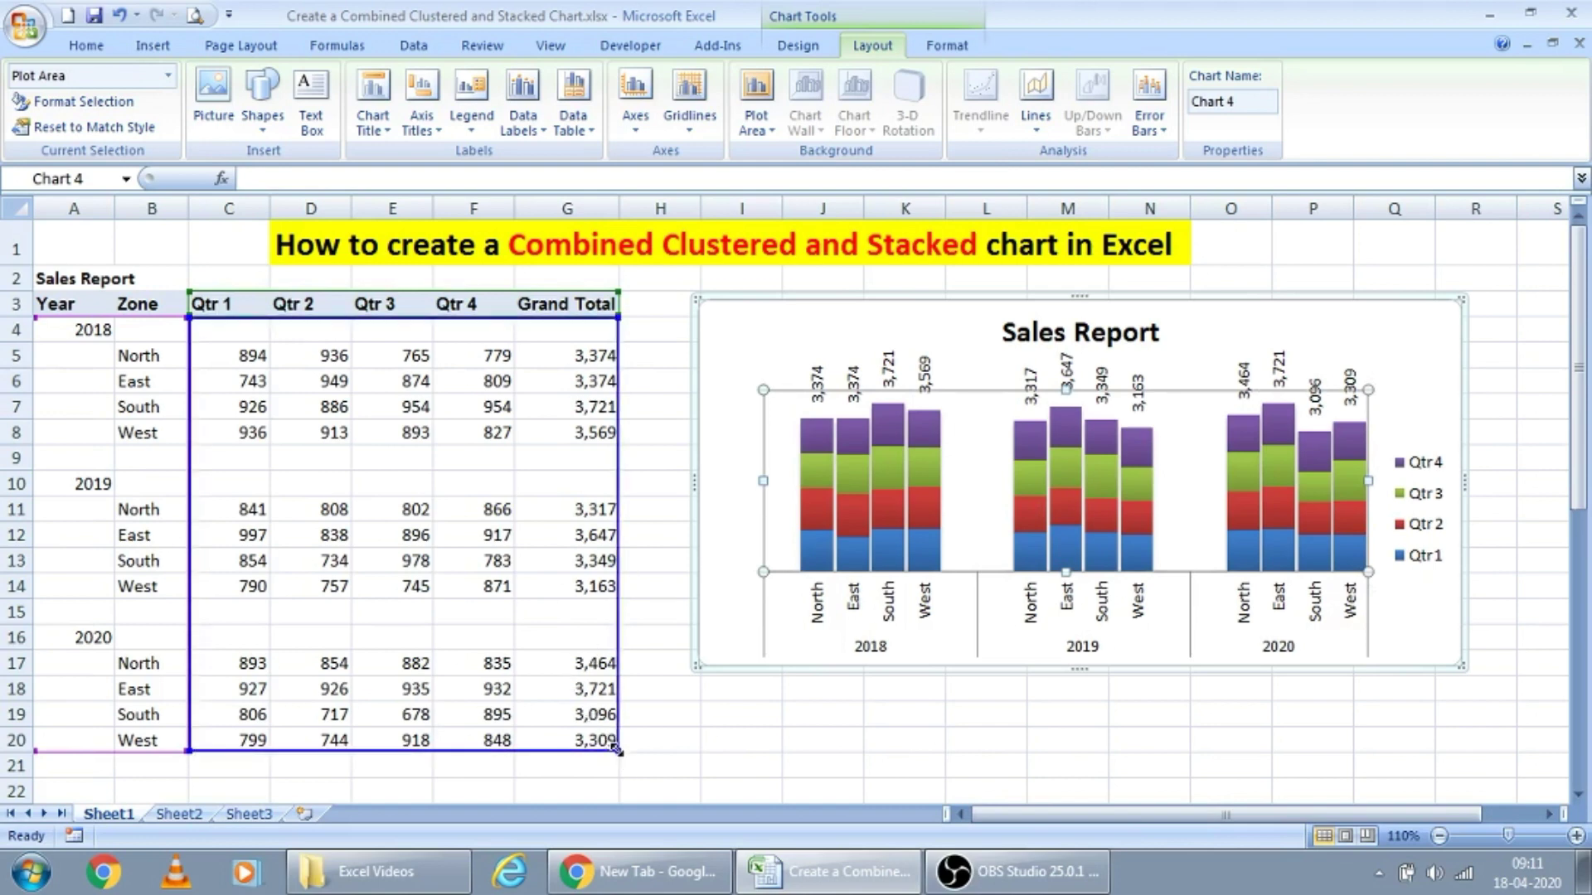
left_click_drag(616, 750, 619, 775)
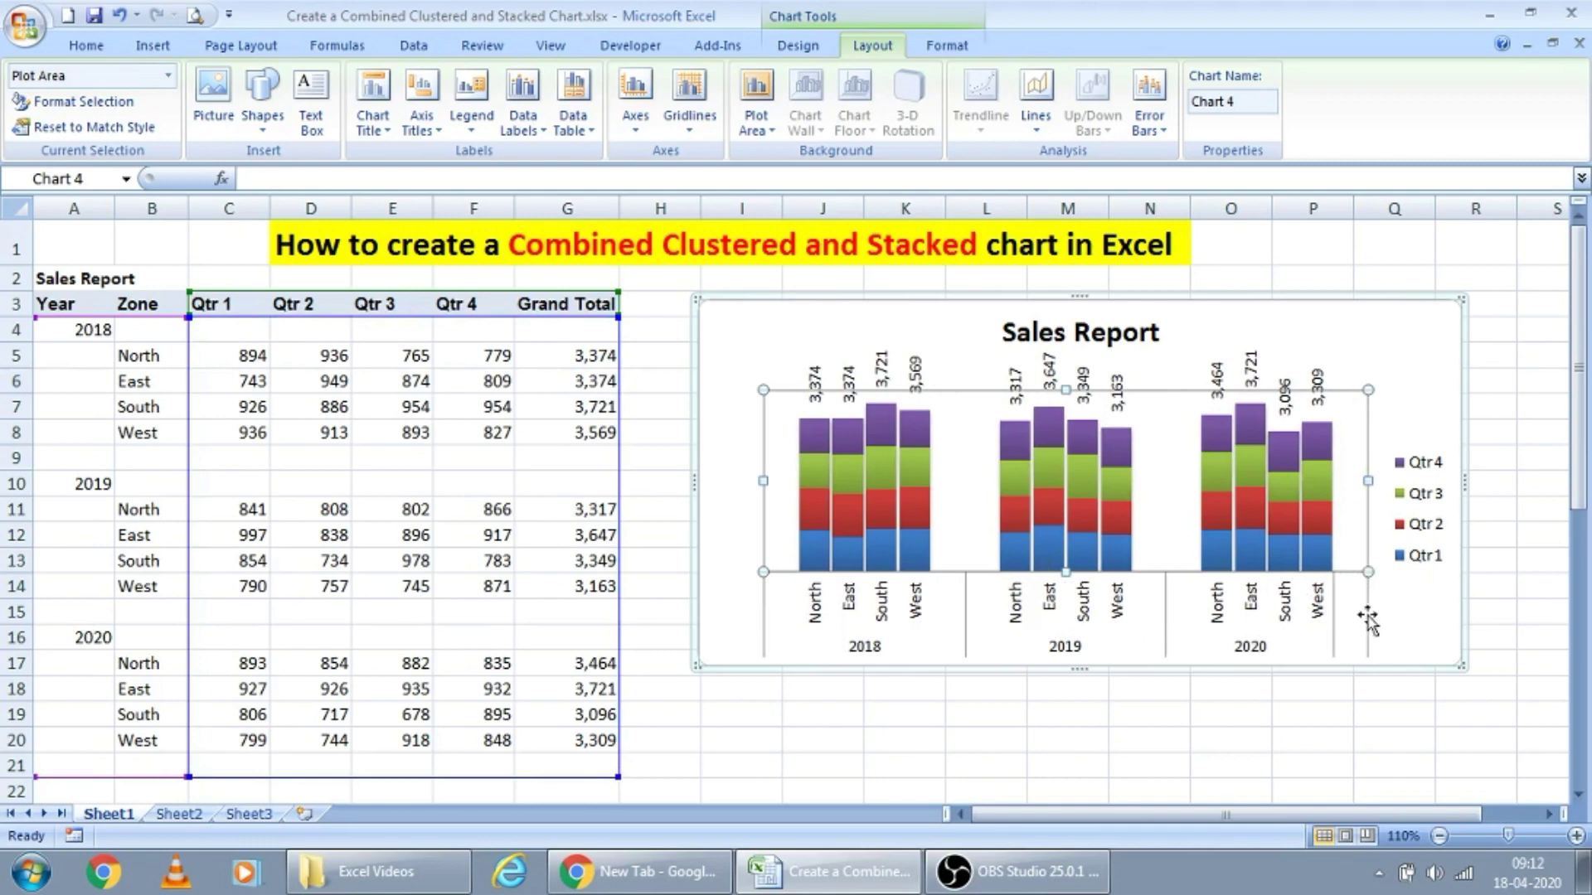
left_click(1409, 638)
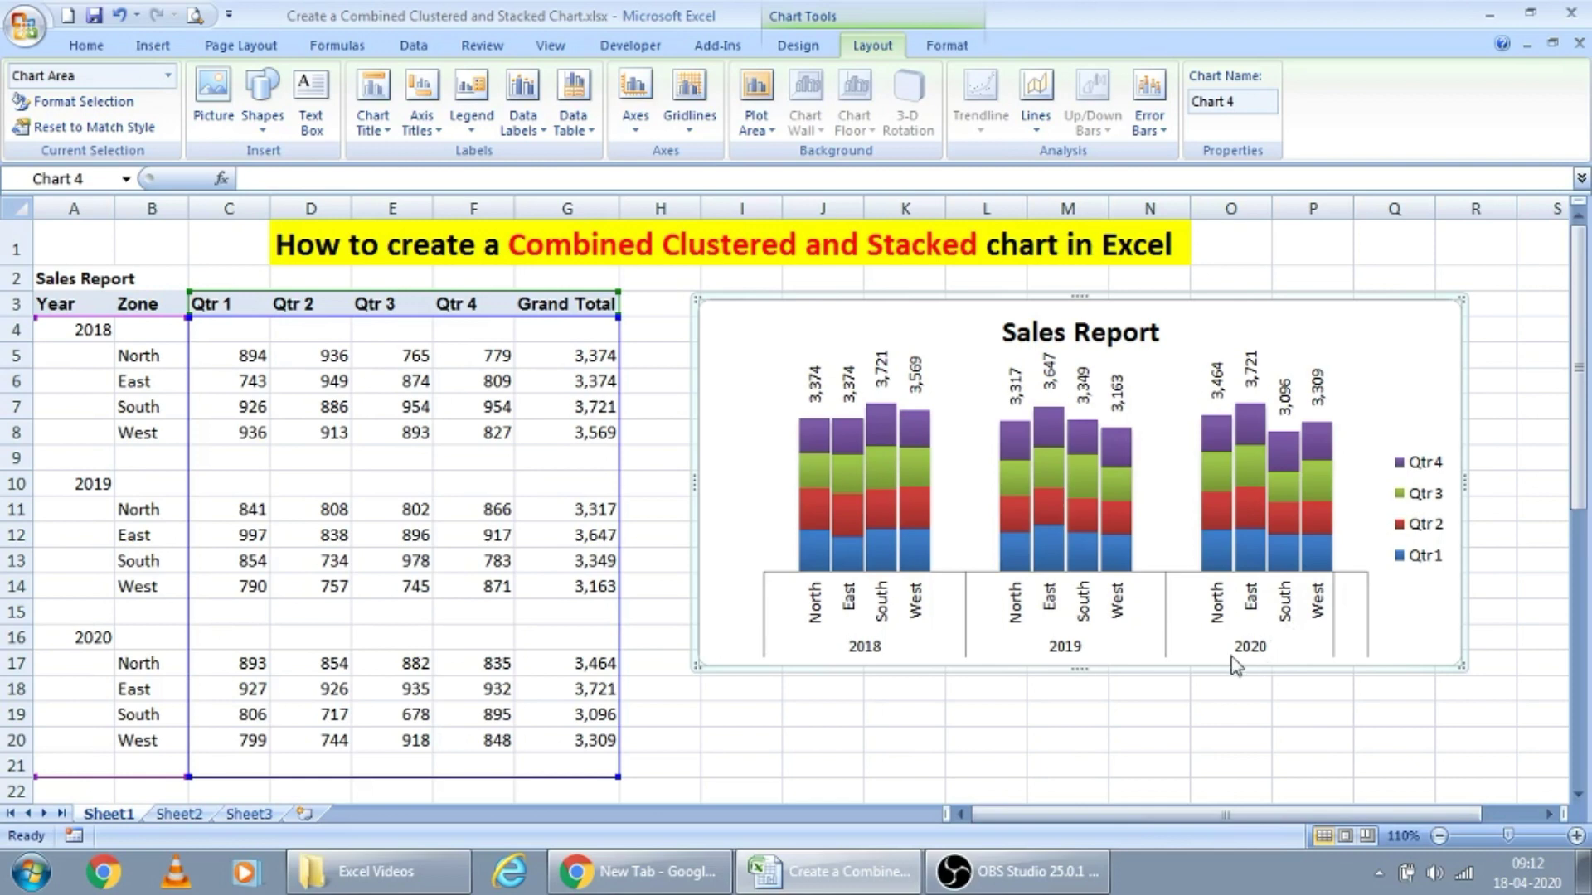
- Enter a blank space in cell B21, below the last West row, as the closing category of the 2020 group
left_click(168, 763)
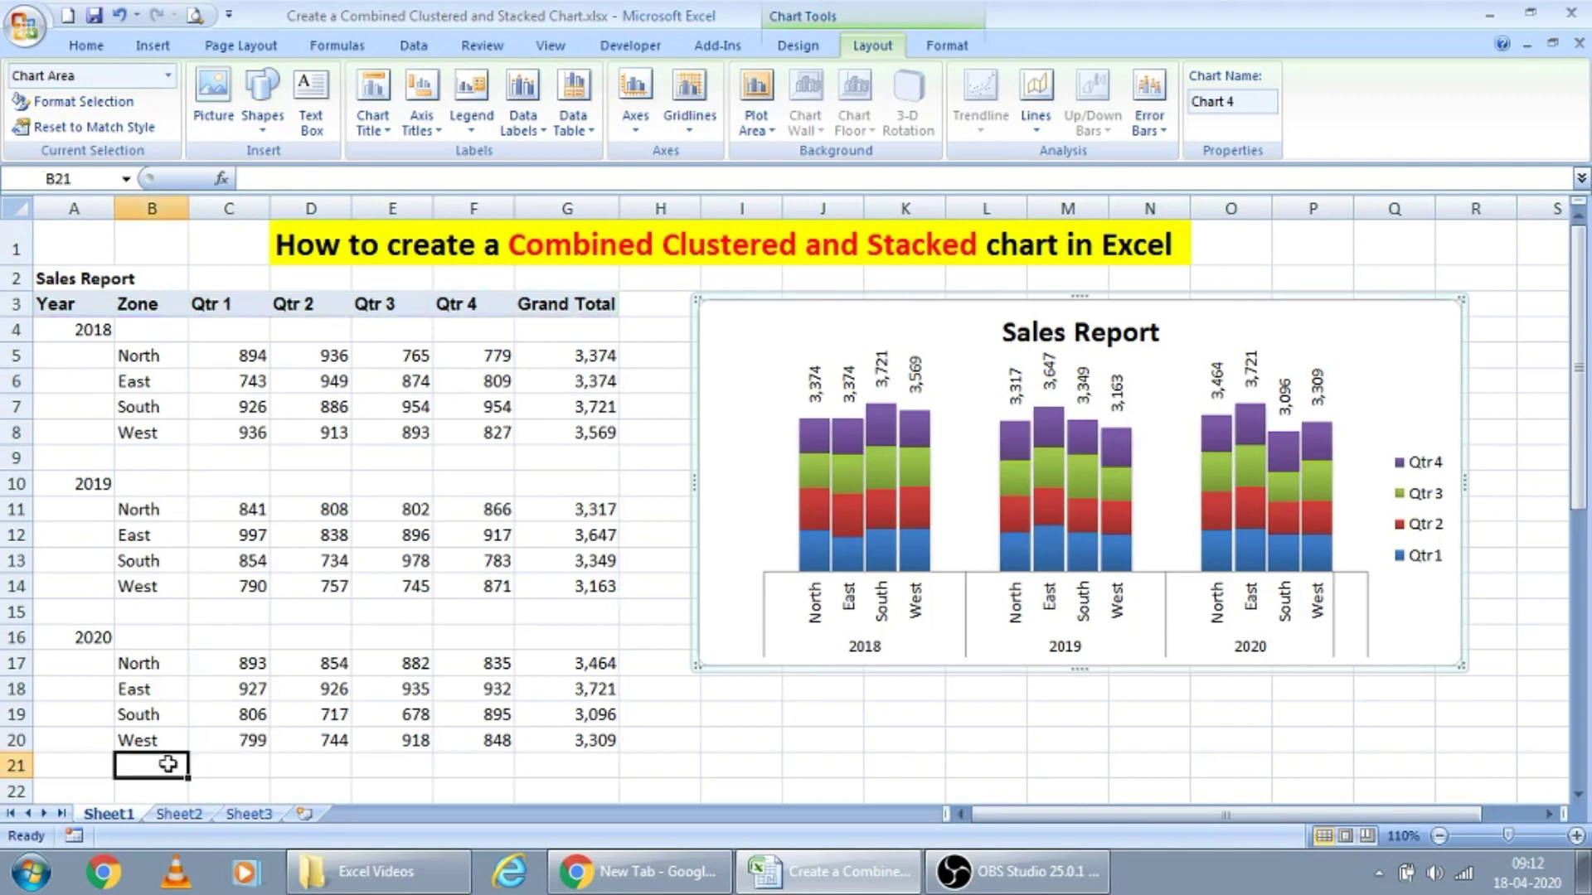
double_click(170, 765)
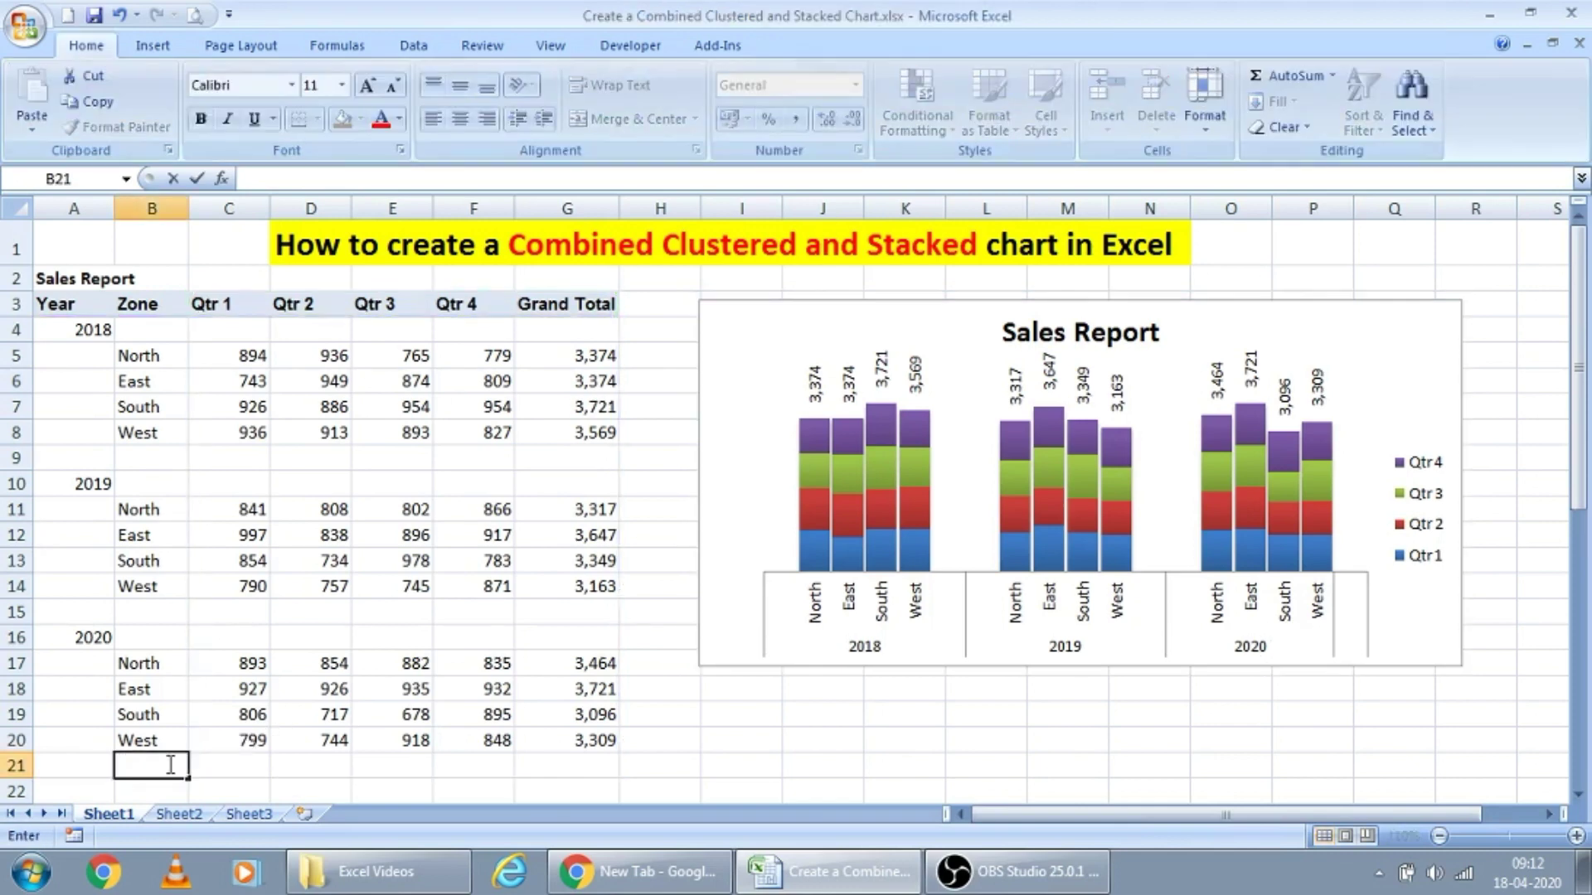
key("Escape")
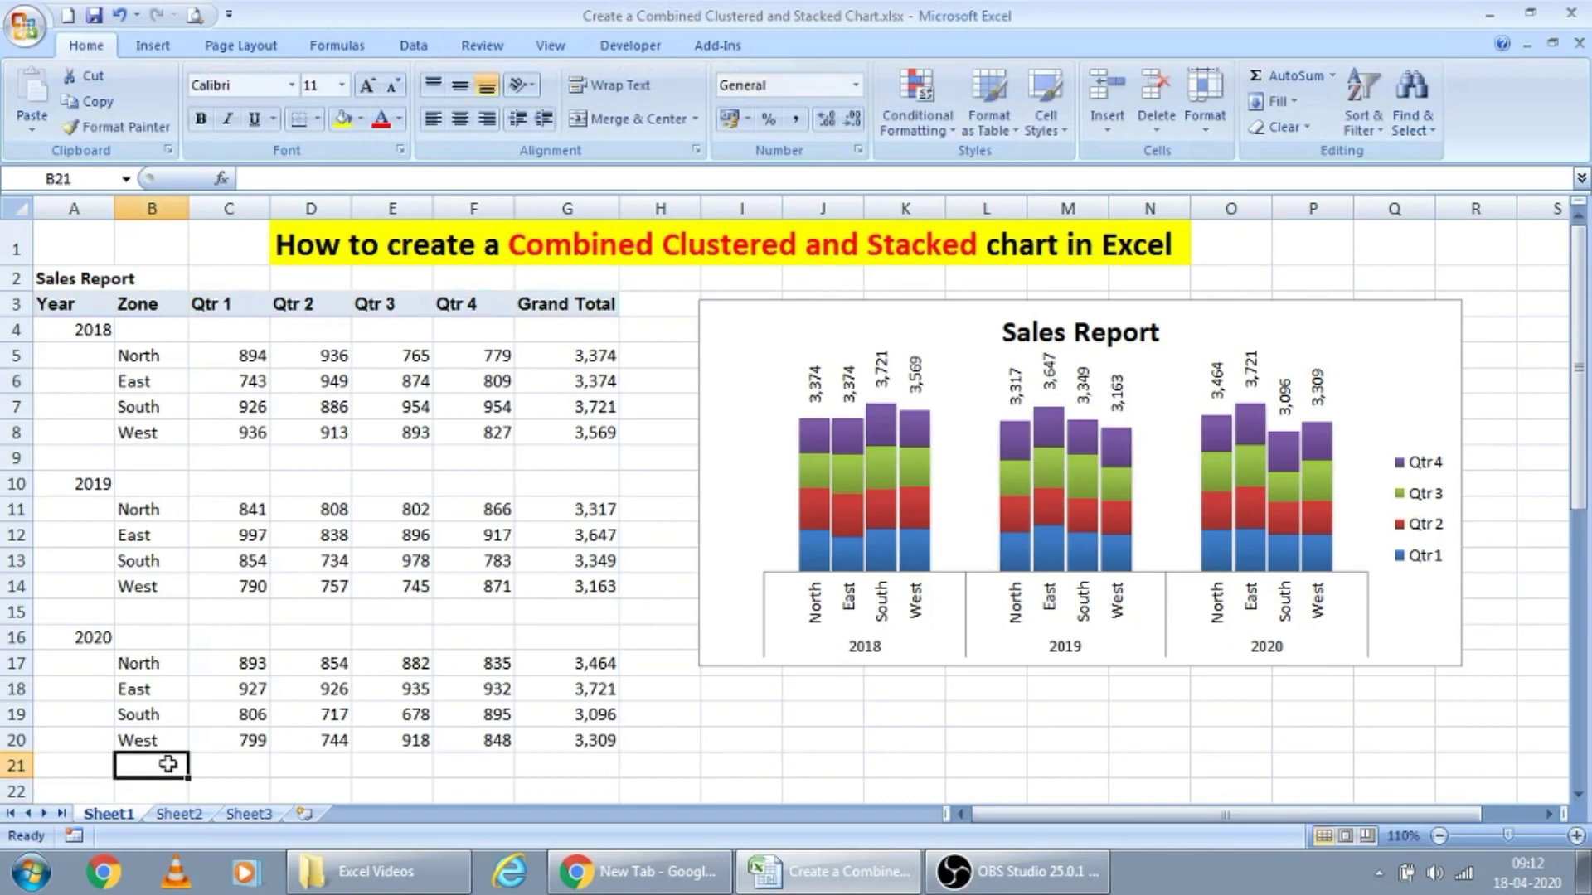
key("Up")
key("Up")
key("Up")
key("Up")
key("Left")
key("Up")
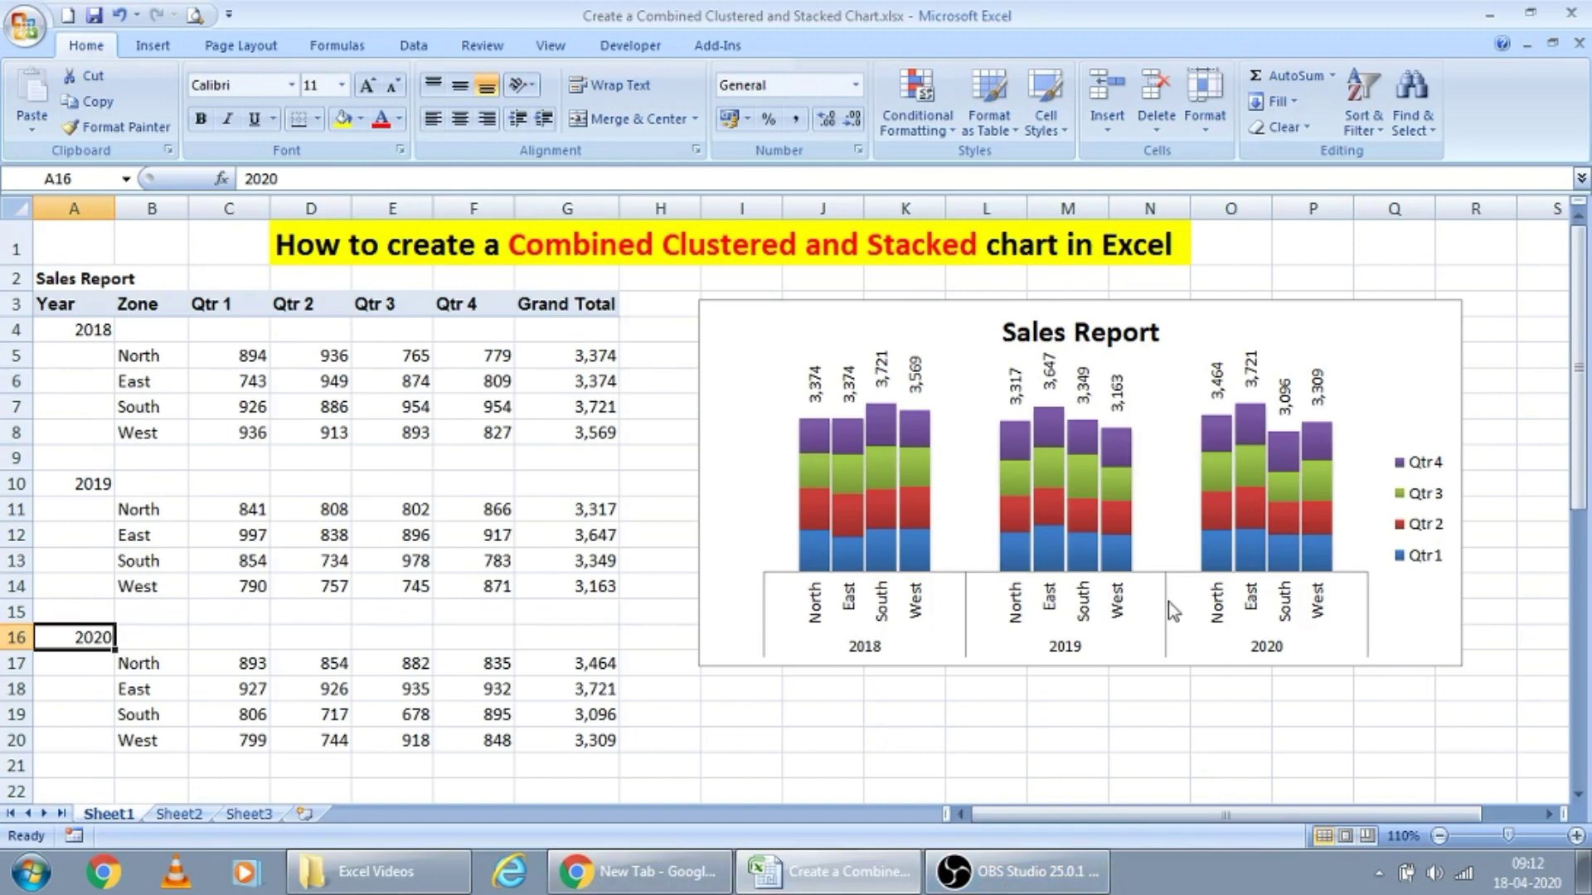
- Enlarge the upper Sales Report chart by extending its outer frame downward and to the right
left_click(1100, 671)
left_click(1082, 659)
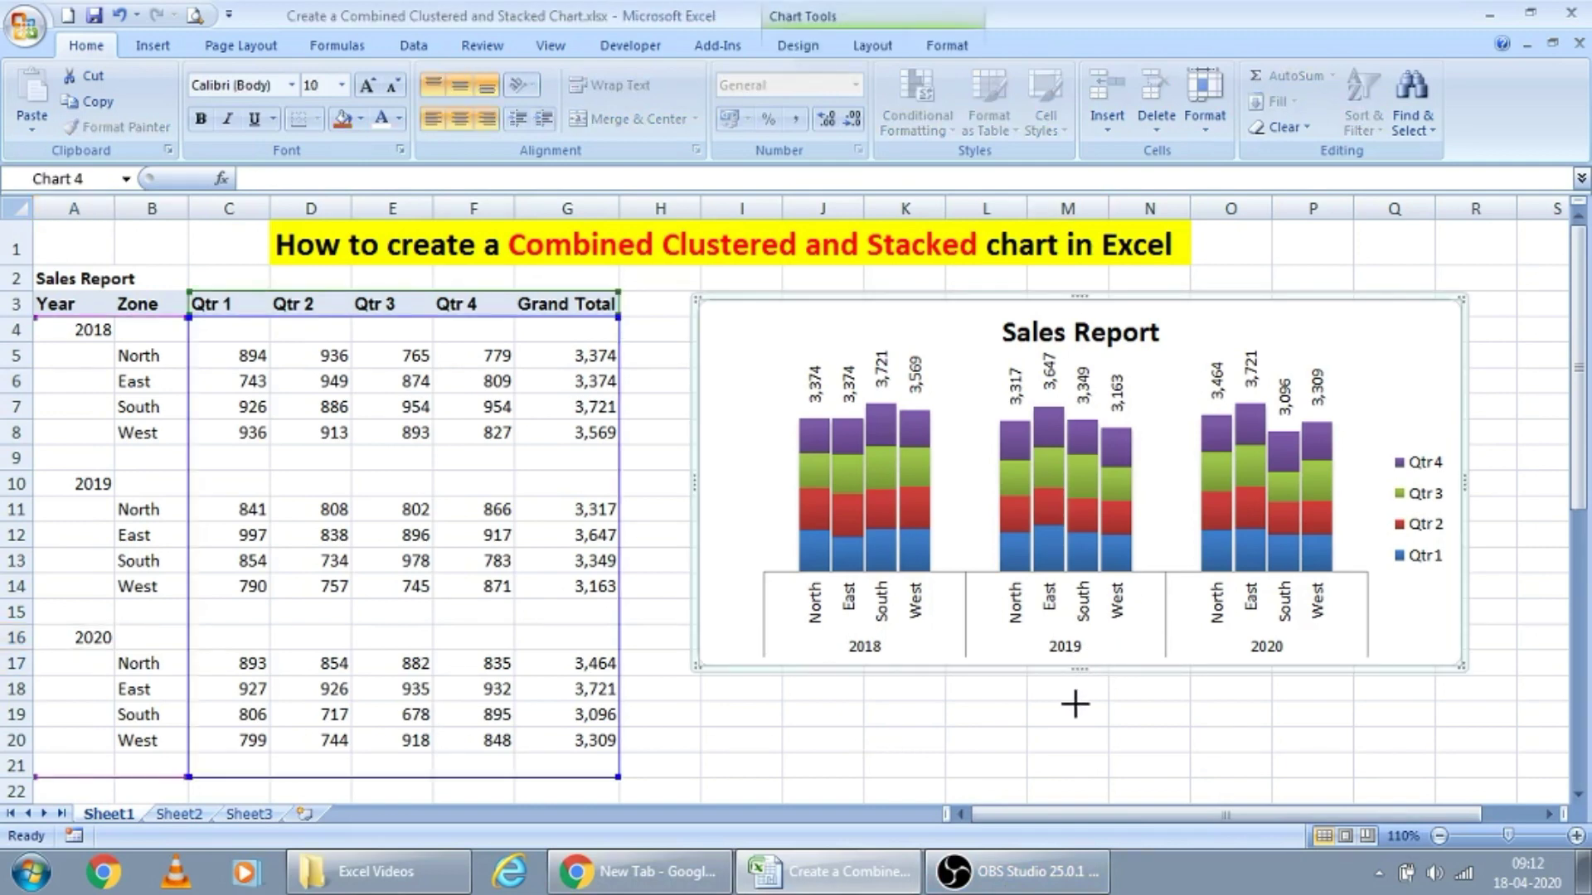
left_click_drag(1075, 711, 1076, 713)
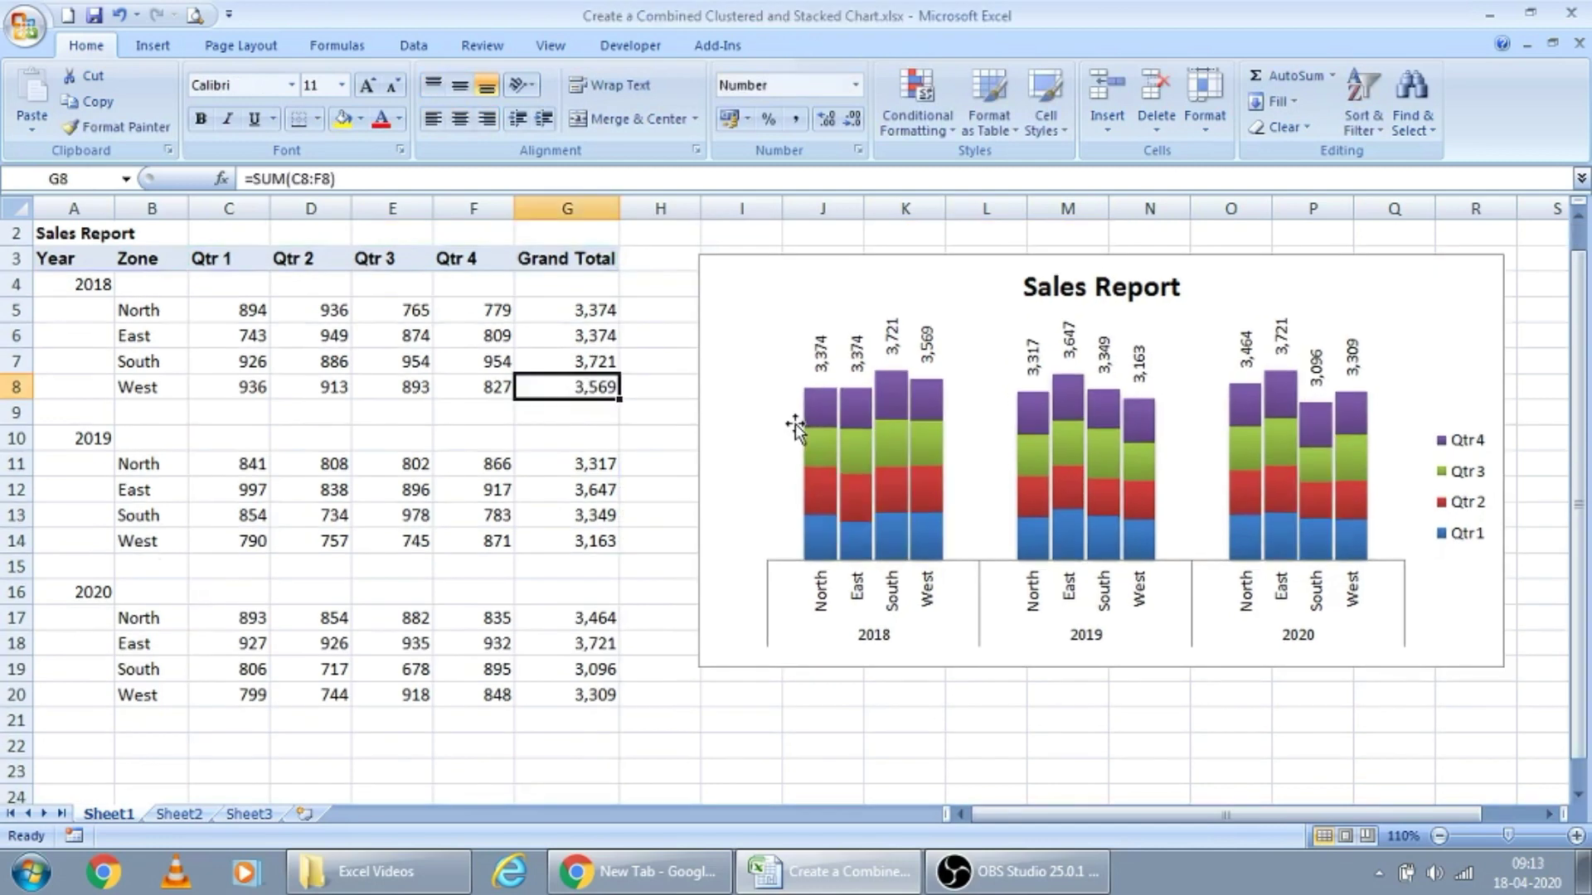
- Widen the chart's plot area by extending its left and right edges closer to the chart border and legend
left_click(776, 453)
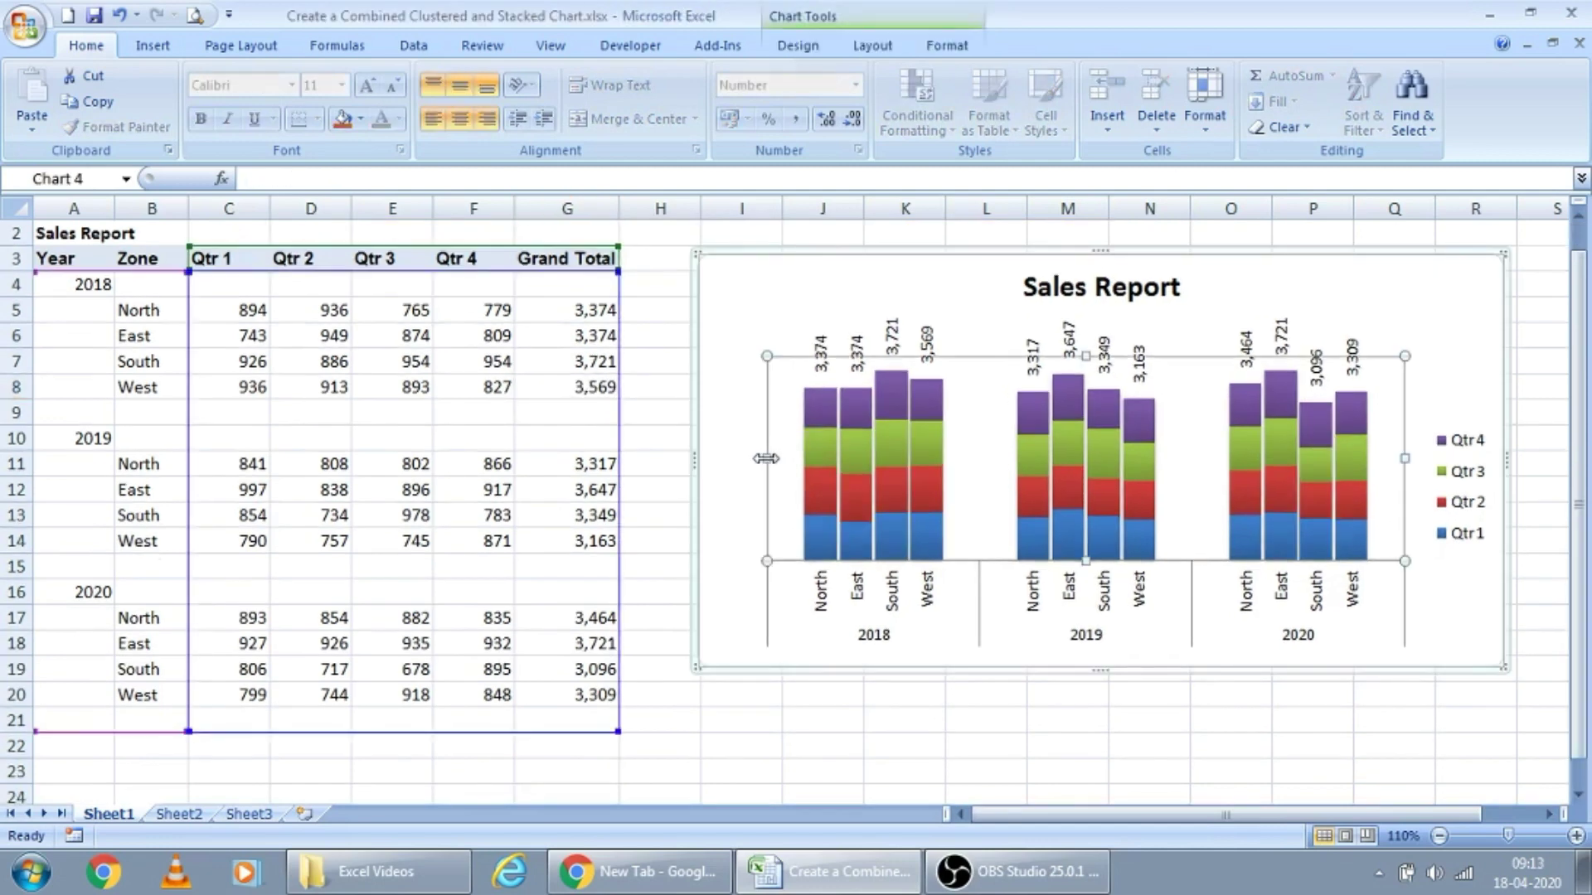
left_click_drag(766, 459, 712, 459)
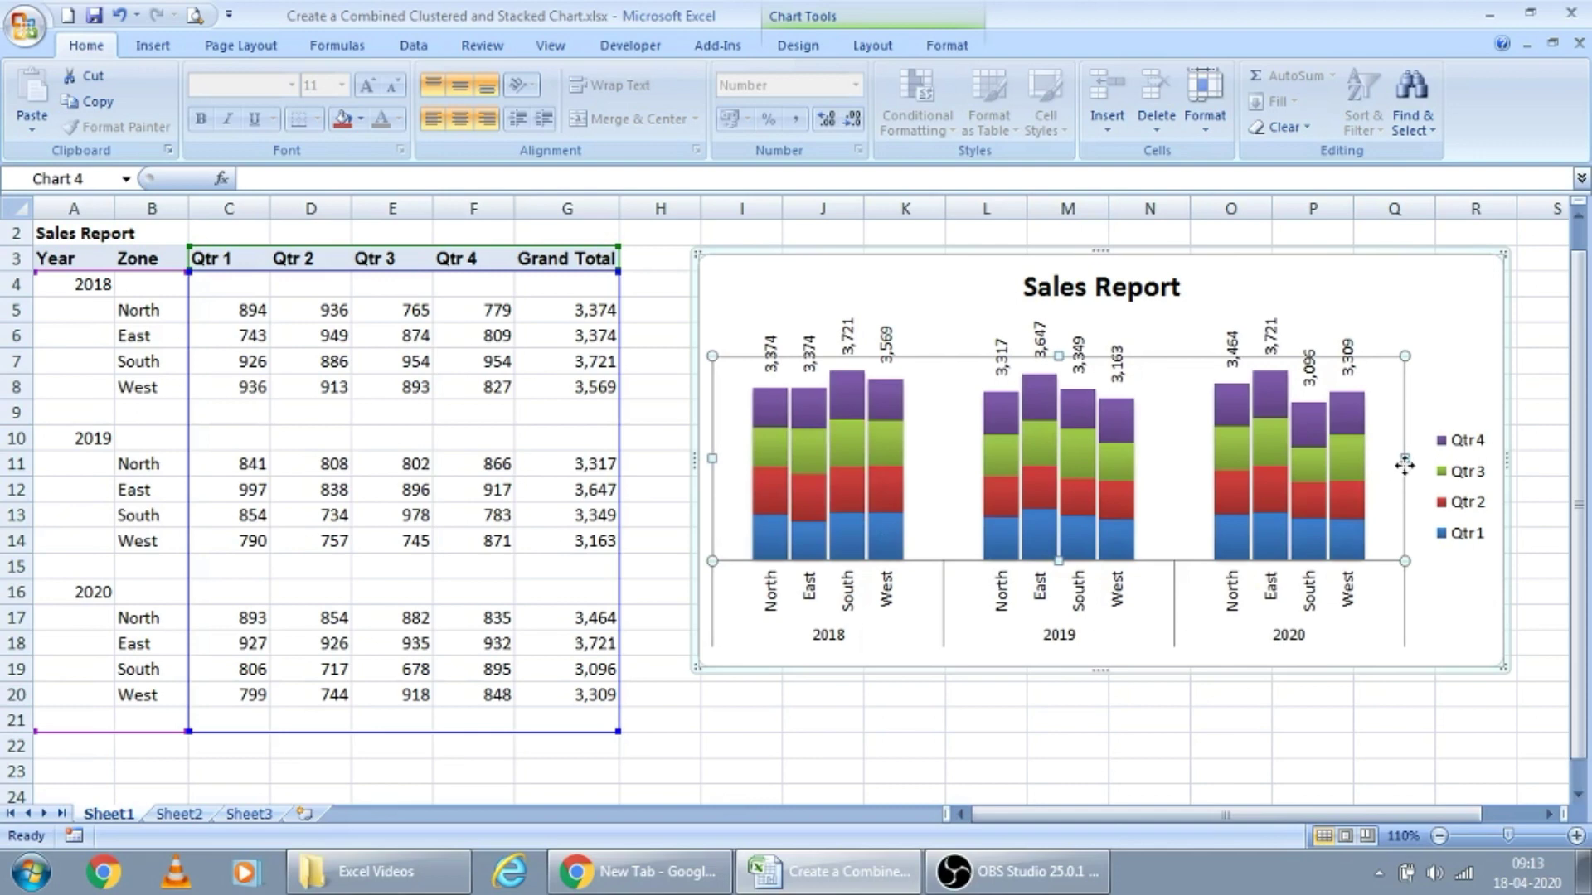
left_click_drag(1410, 461, 1427, 684)
left_click(1290, 711)
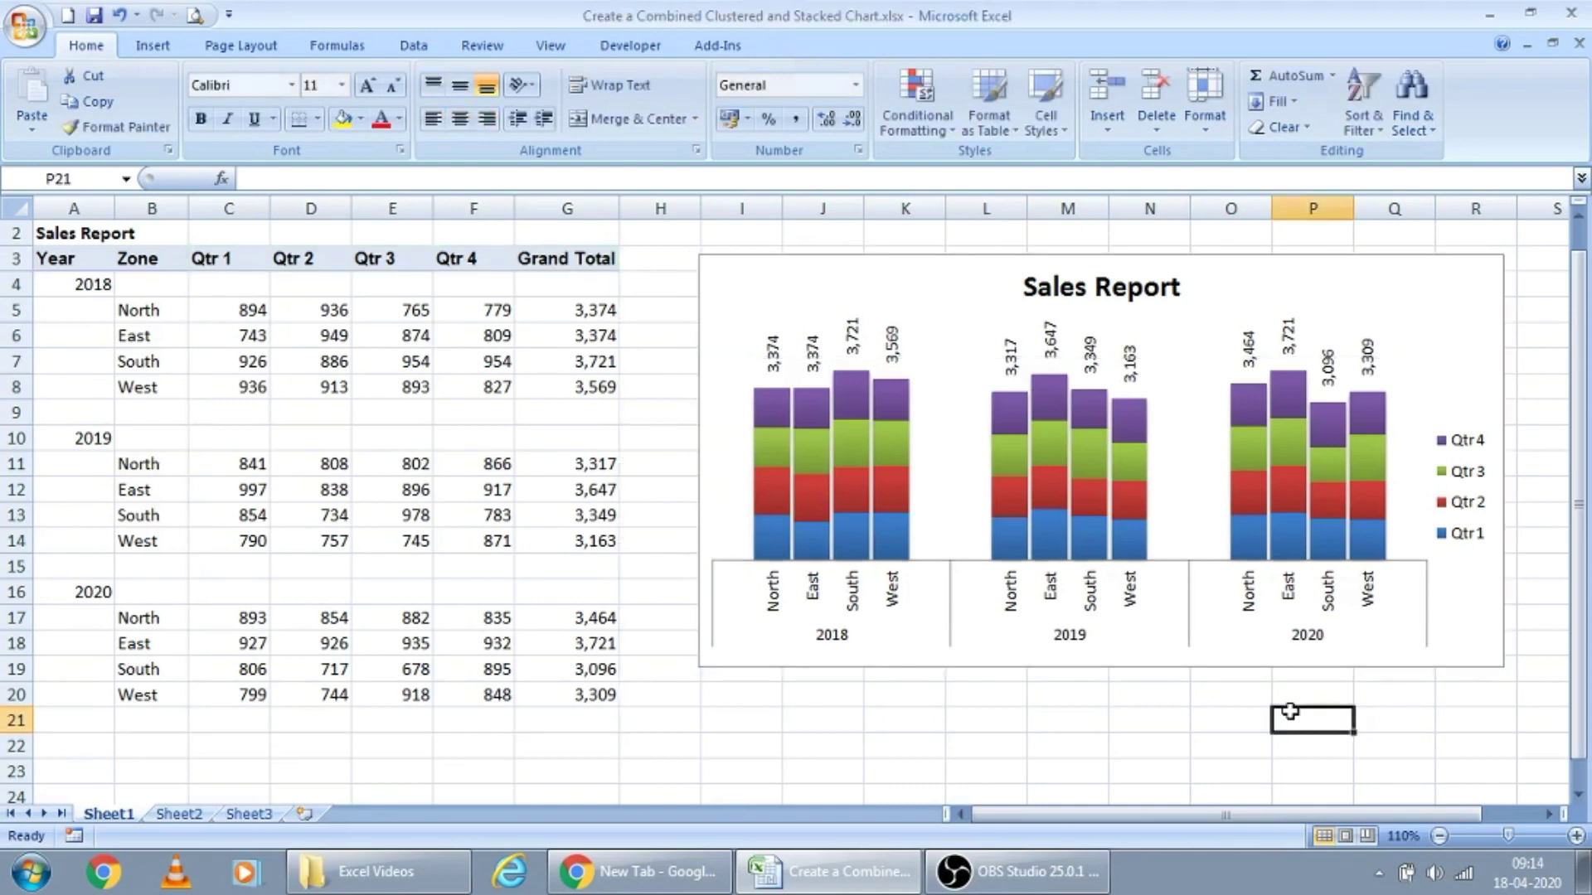
- Add data labels to the Qtr 4 and Qtr 3 series of the upper chart, following the reference chart below it
scroll(1217, 719, "down", 2)
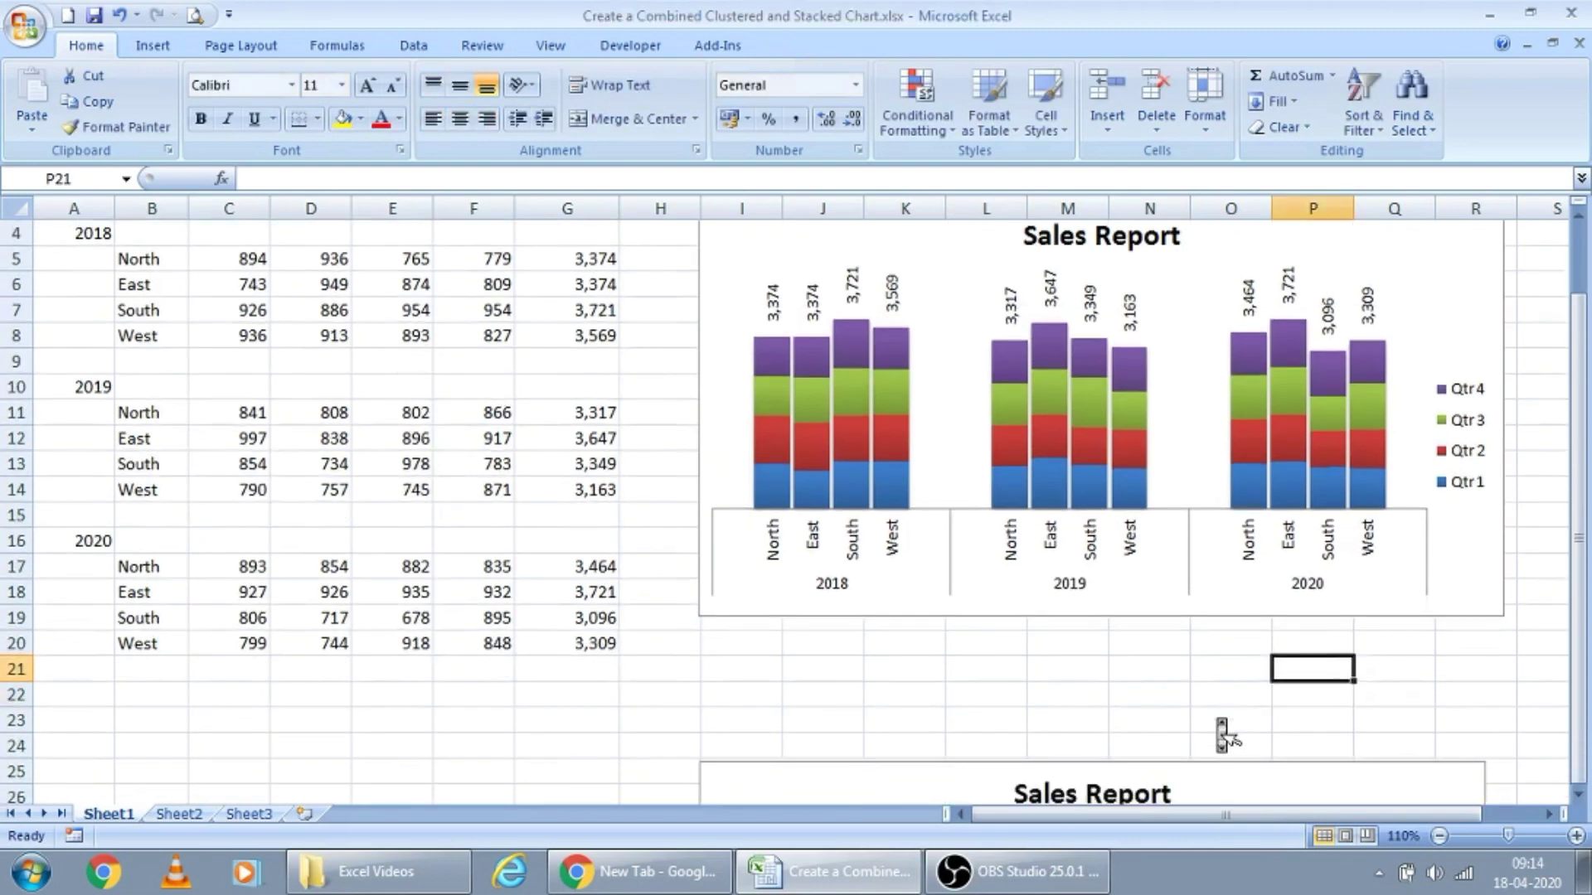
scroll(1217, 722, "down", 2)
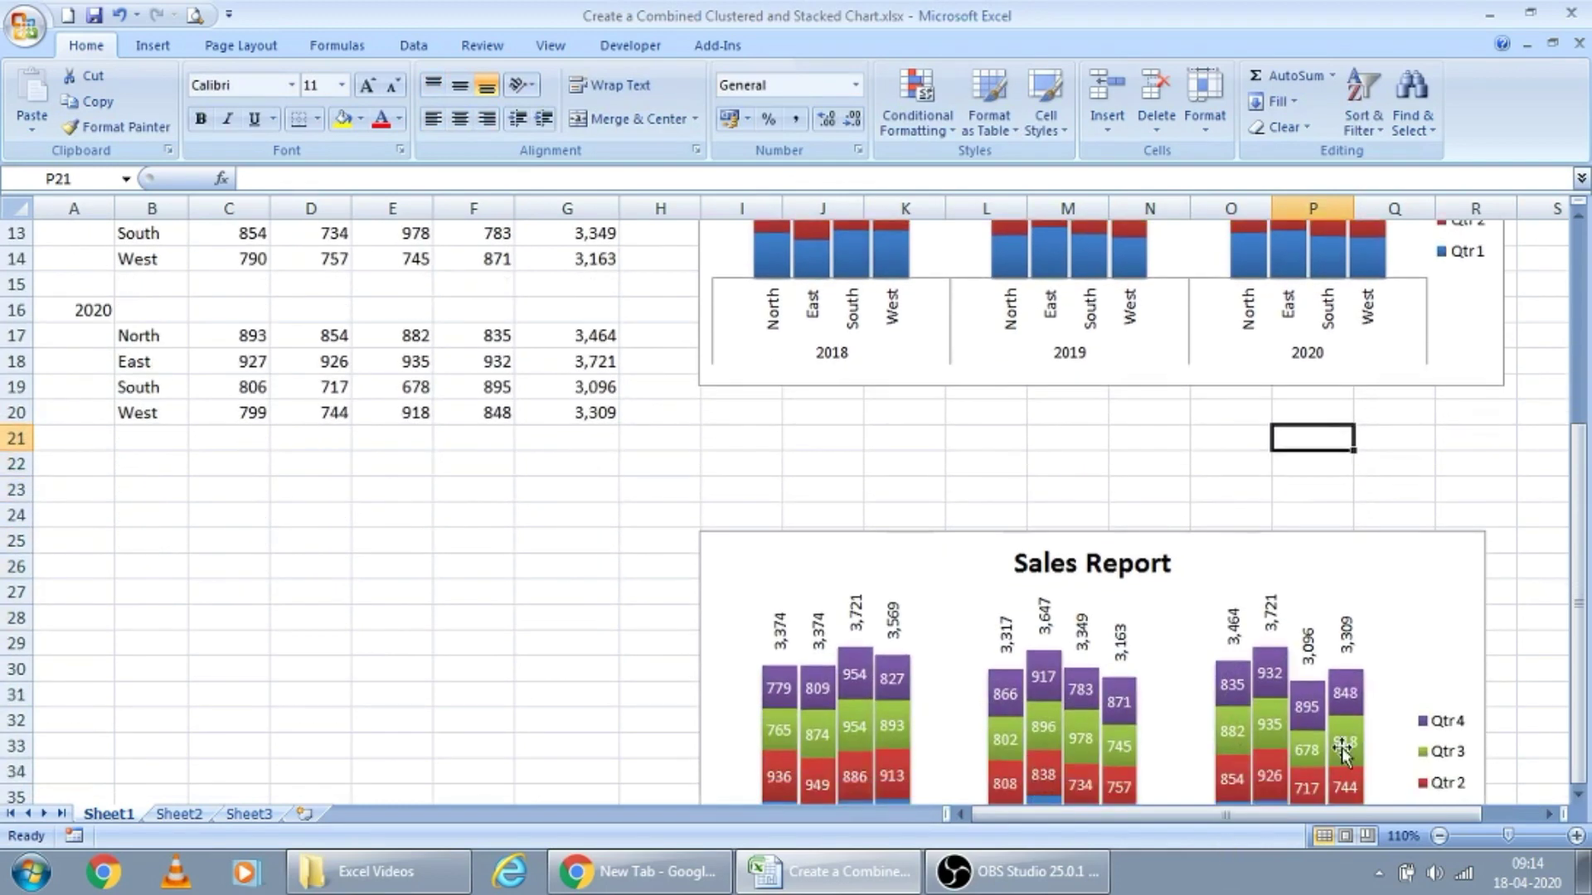
scroll(1343, 750, "down", 2)
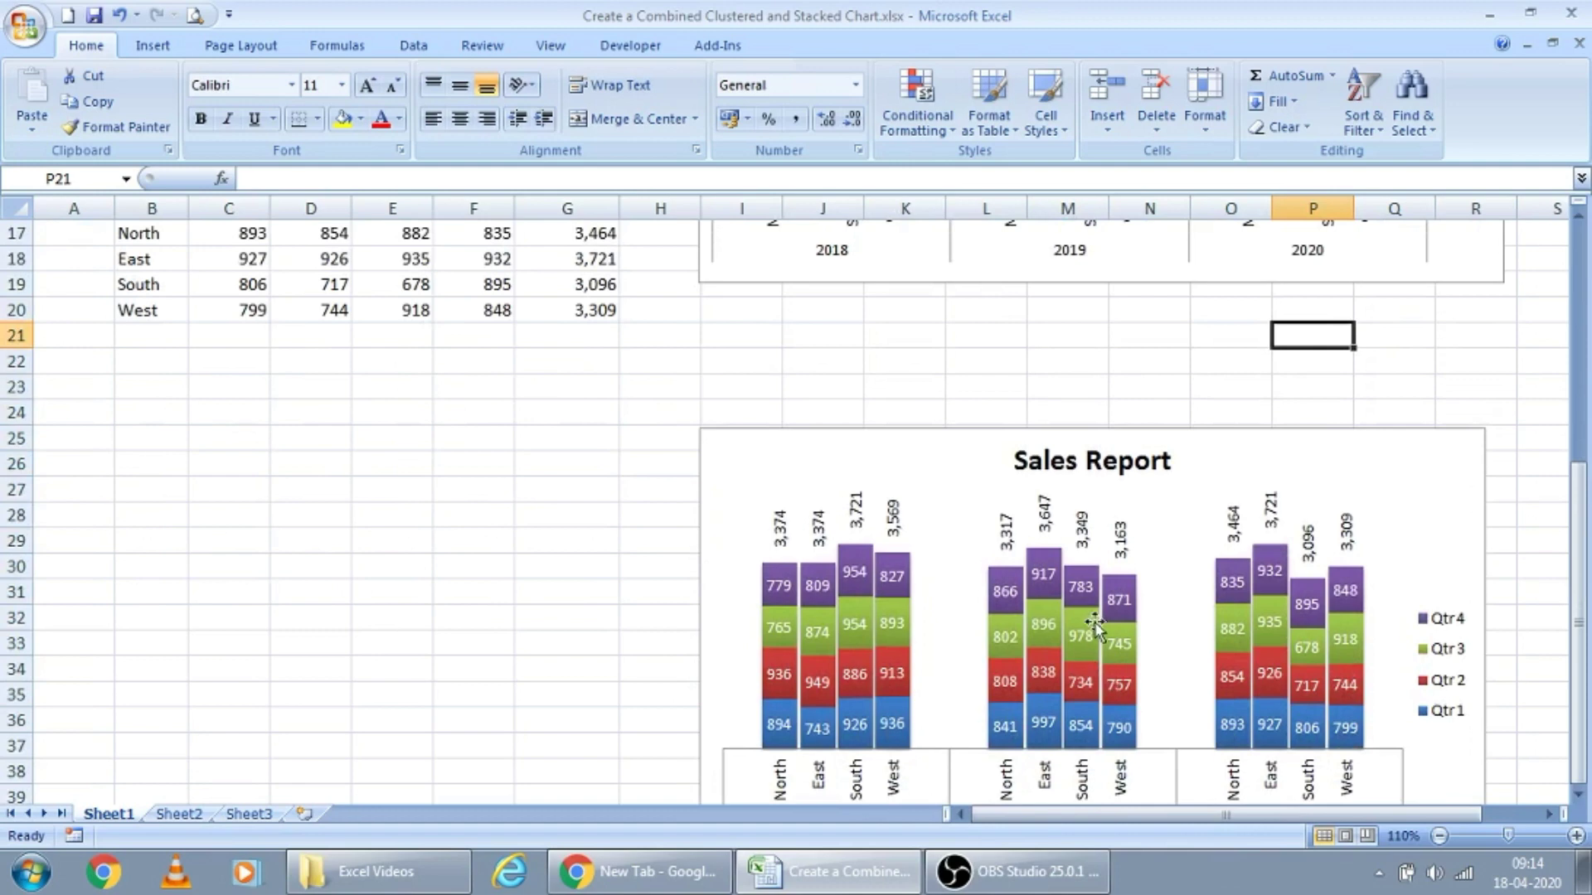
scroll(1159, 638, "up", 1)
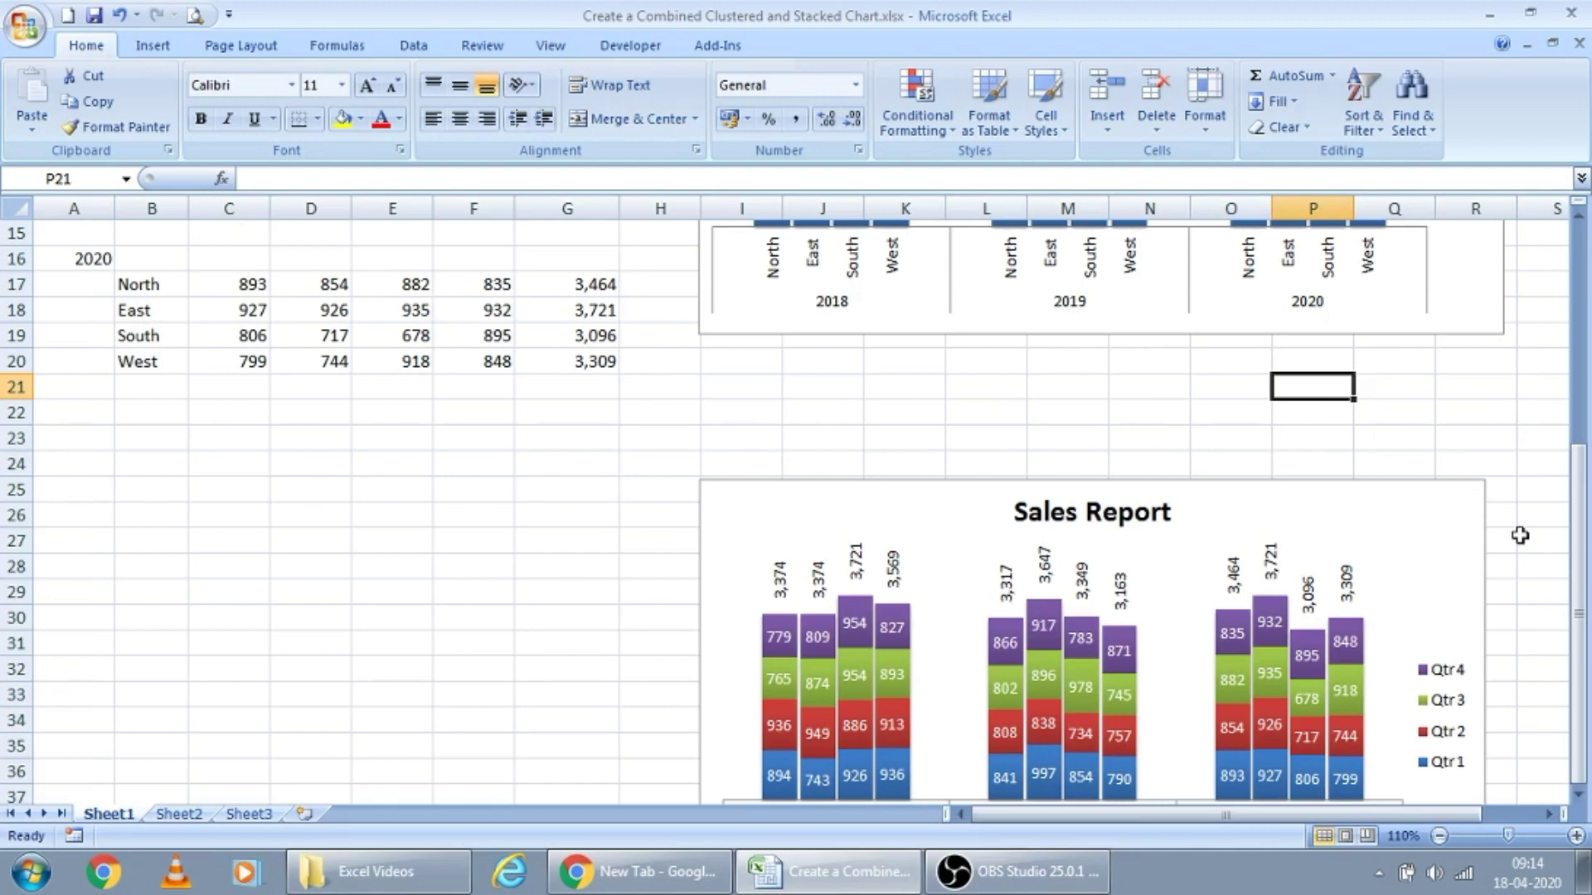
scroll(1520, 535, "up", 5)
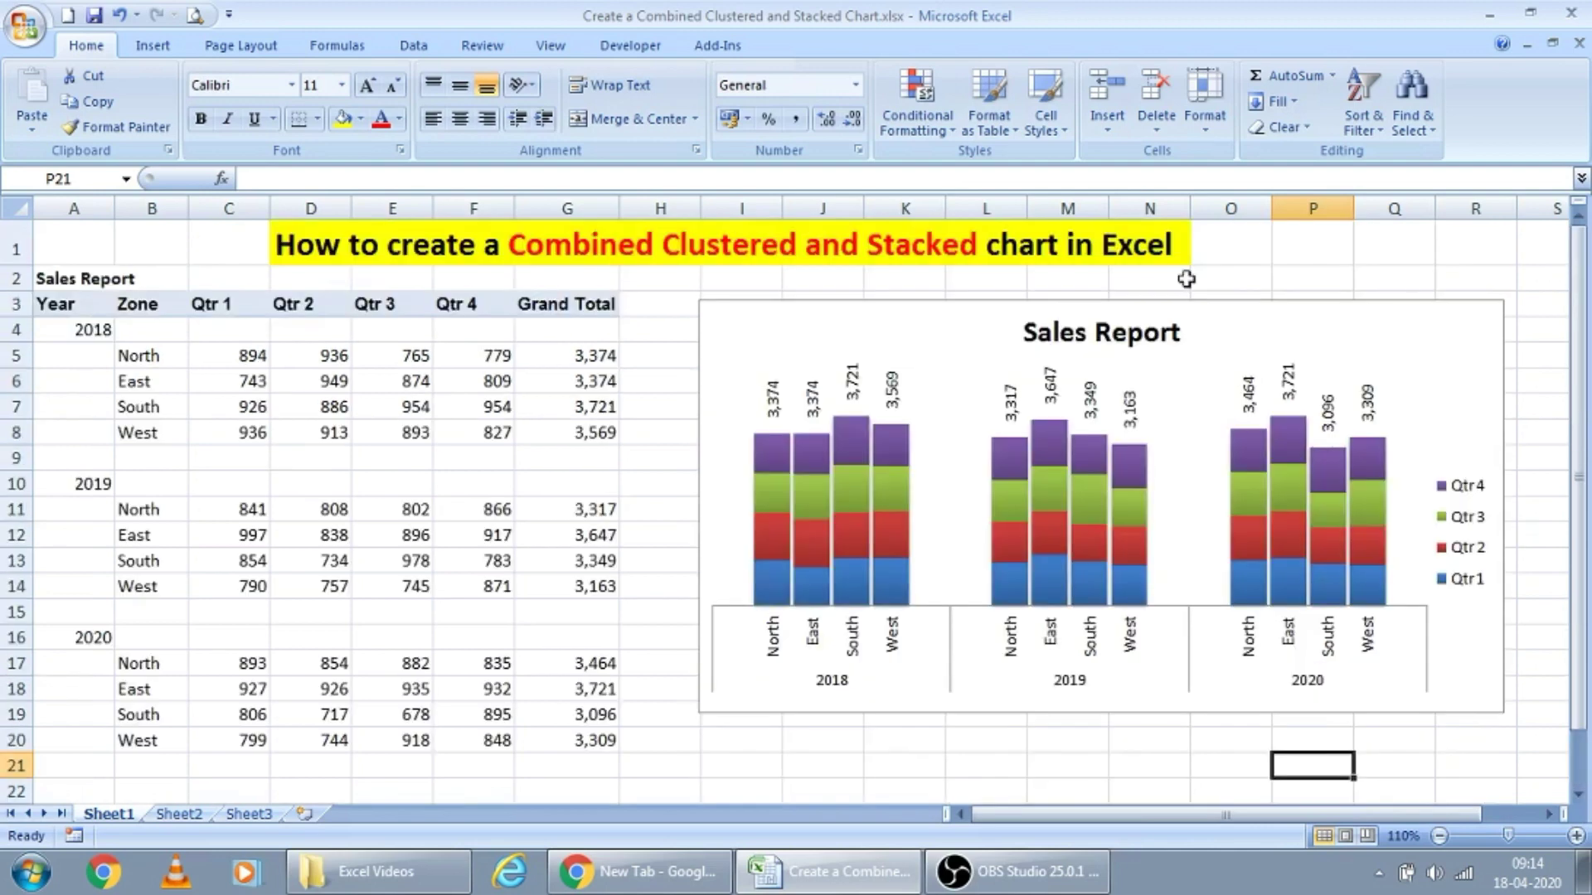
left_click(776, 453)
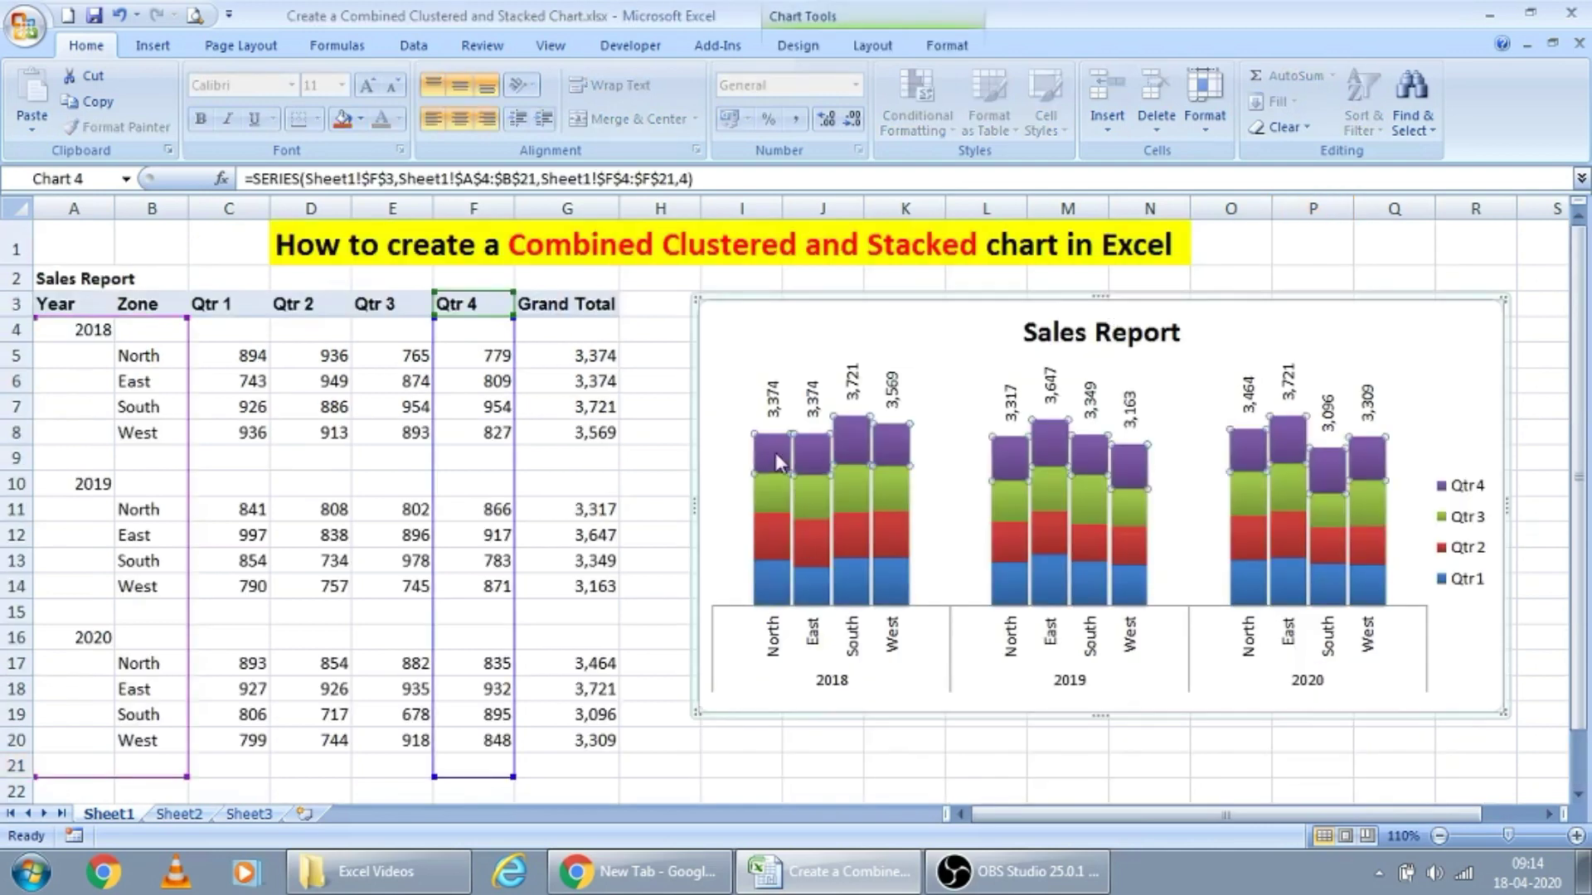
right_click(775, 453)
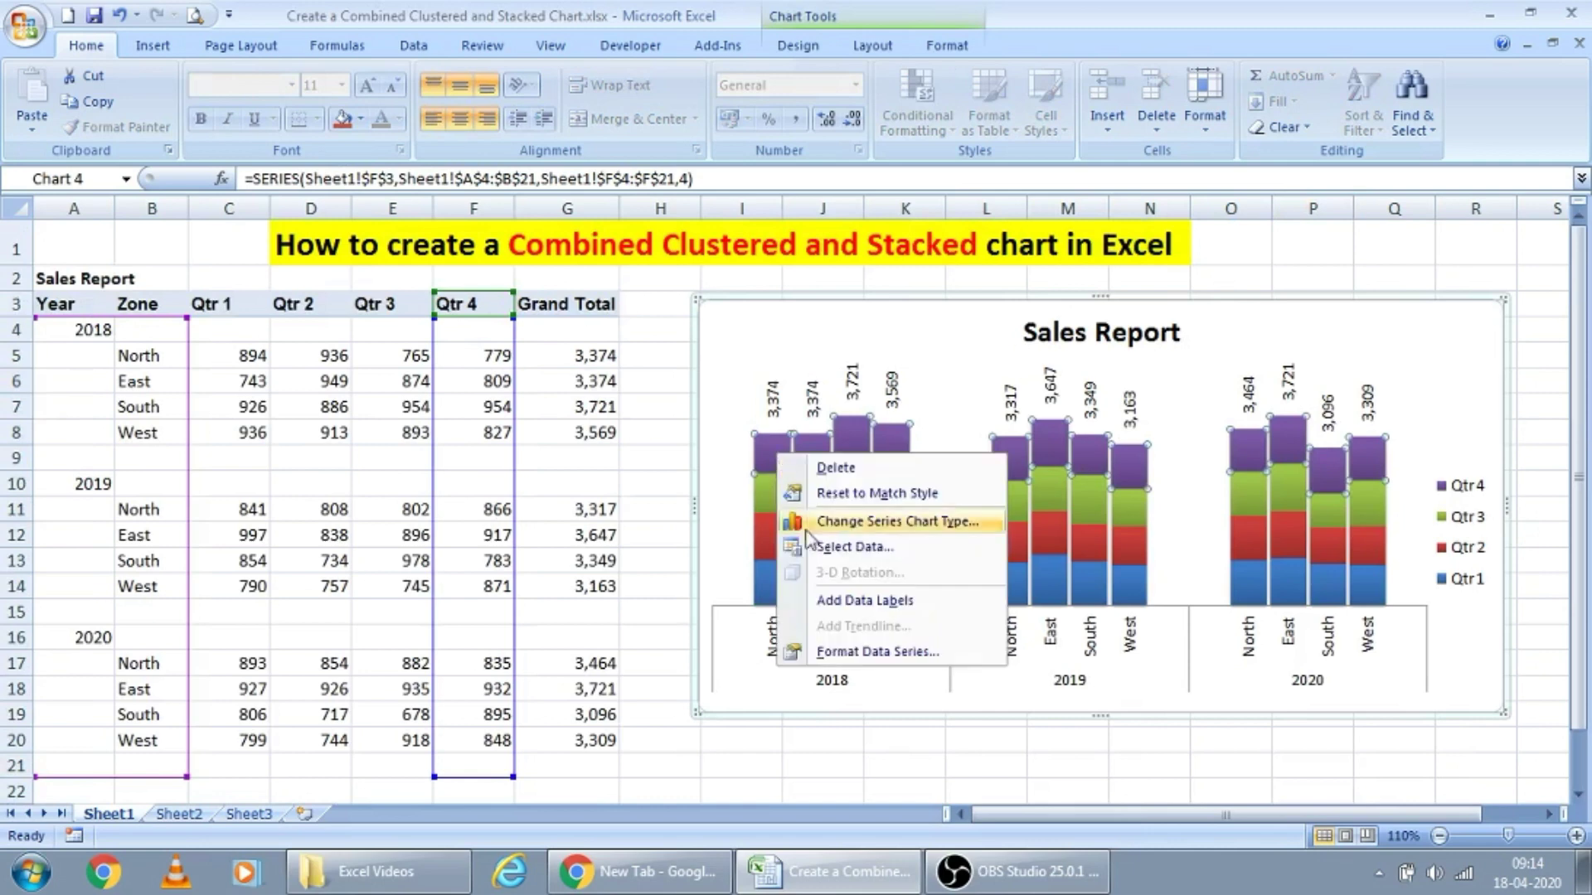
left_click(867, 600)
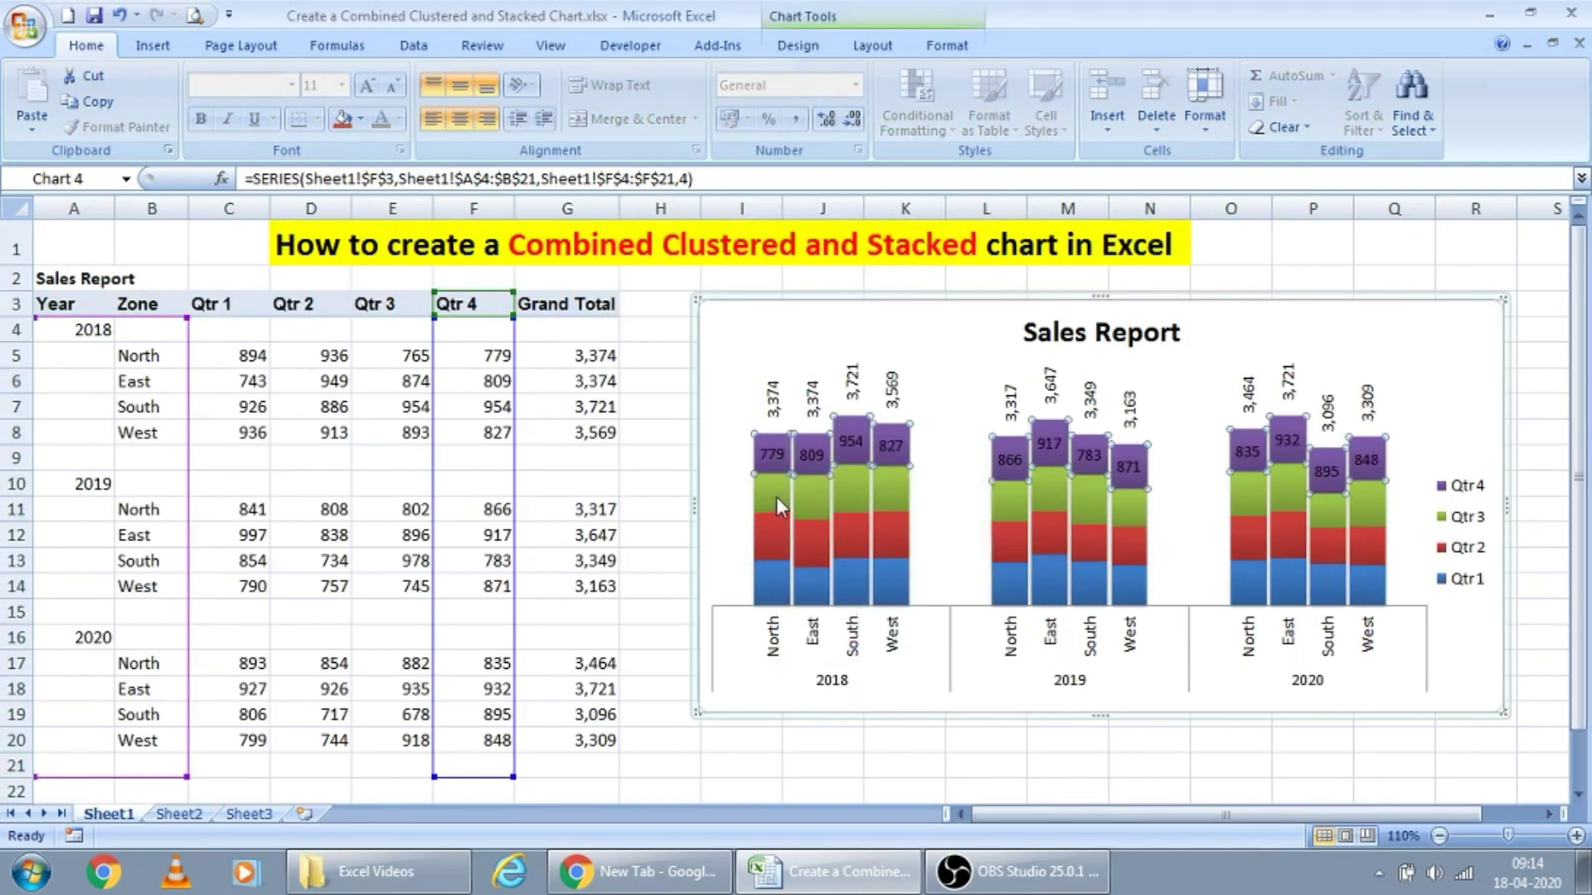
left_click(776, 496)
right_click(776, 496)
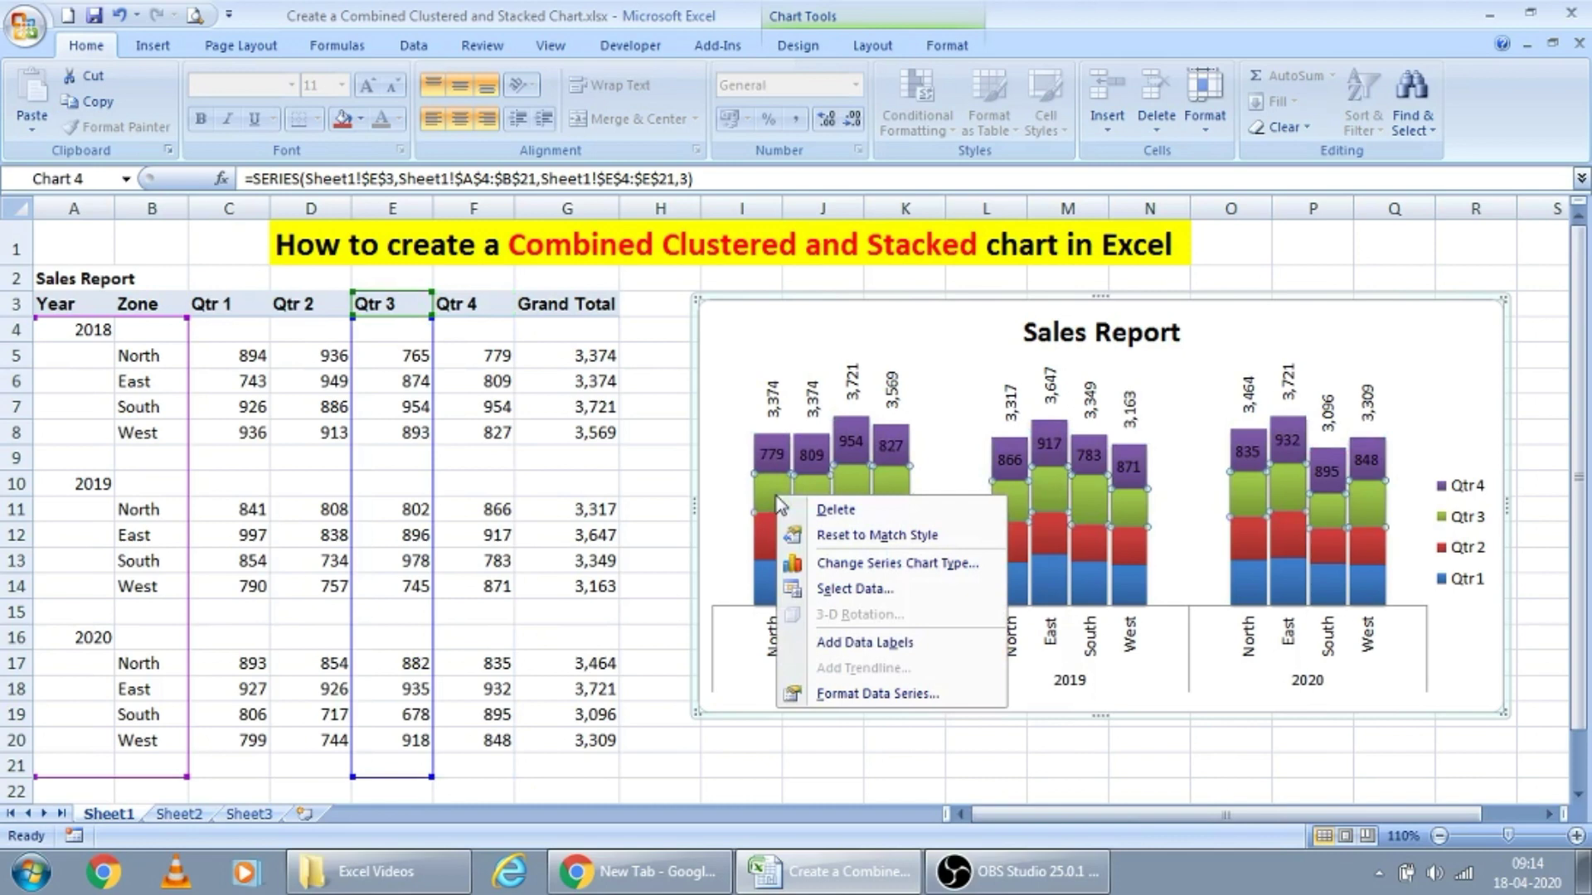
left_click(862, 643)
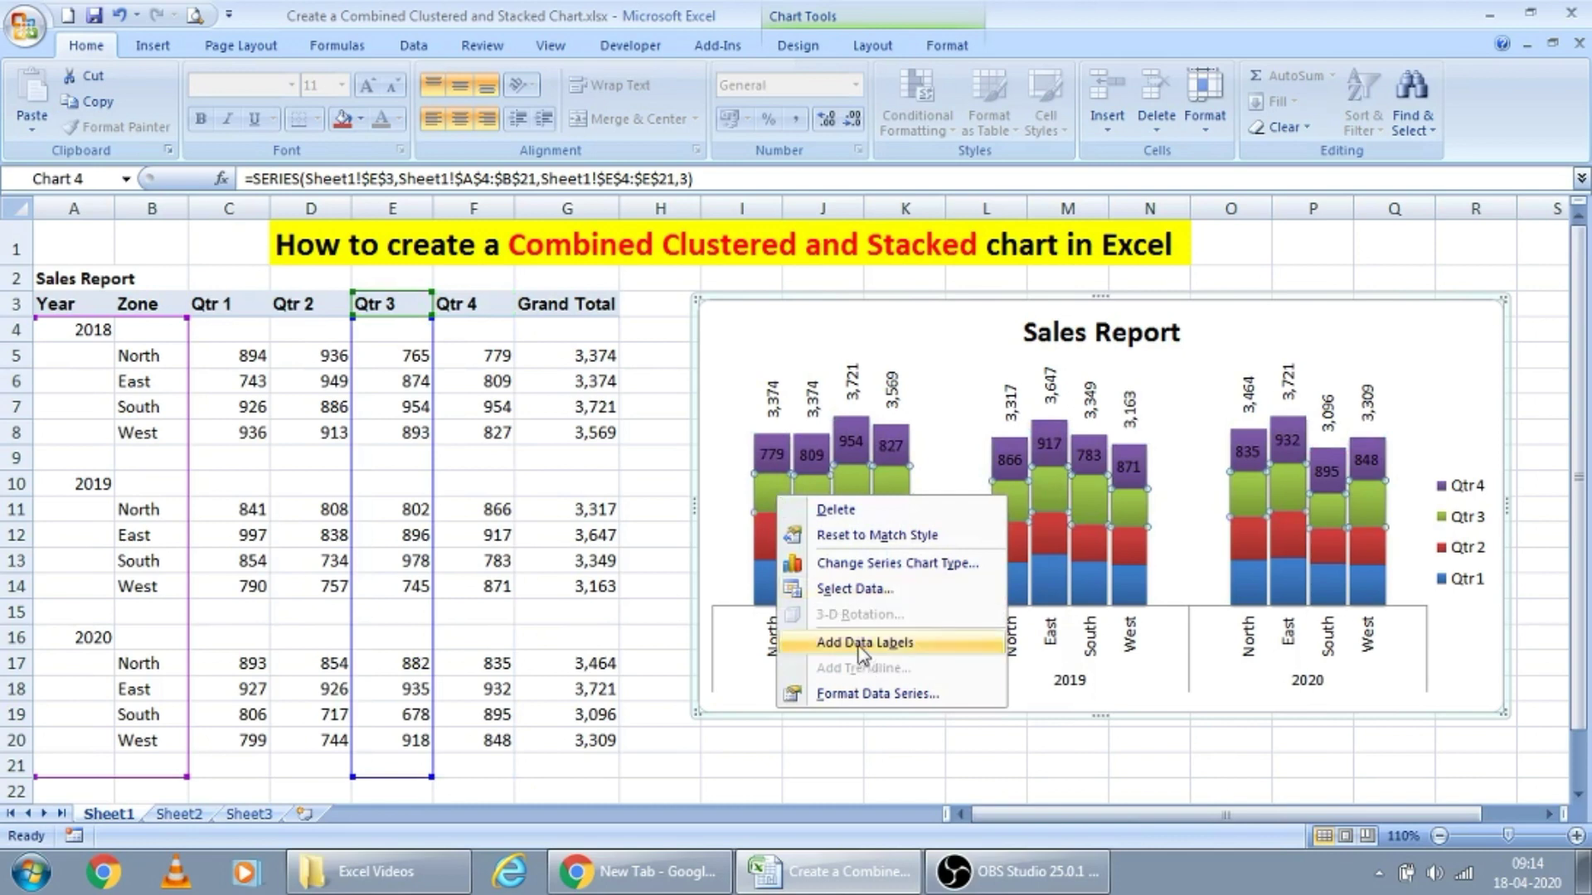
- Add data labels to the Qtr 2 and Qtr 1 column series of the chart
left_click(770, 543)
right_click(769, 543)
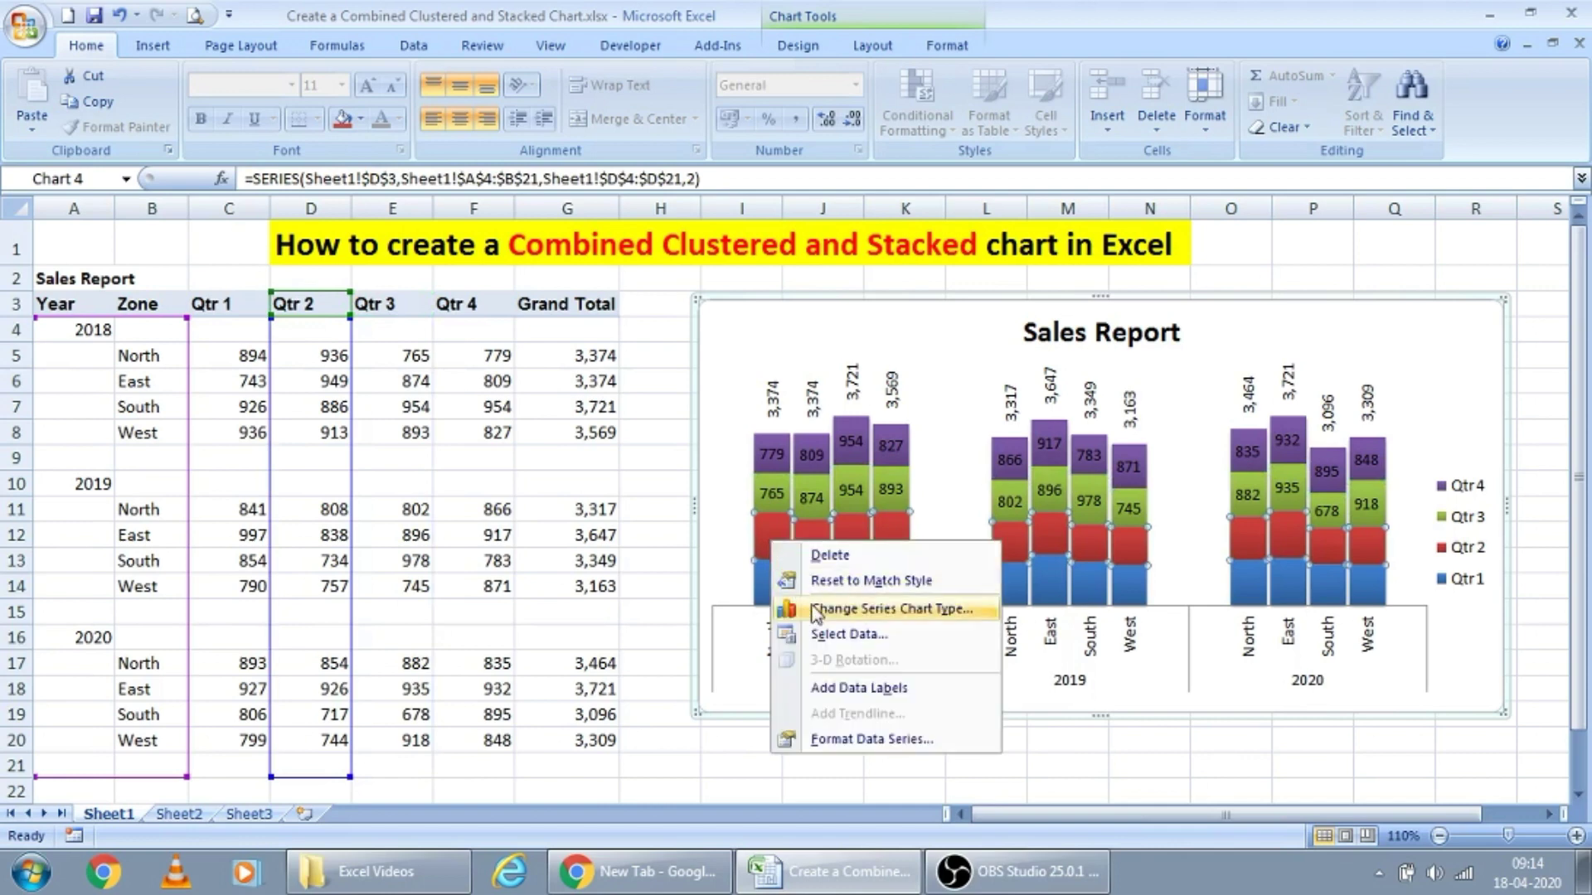
left_click(894, 687)
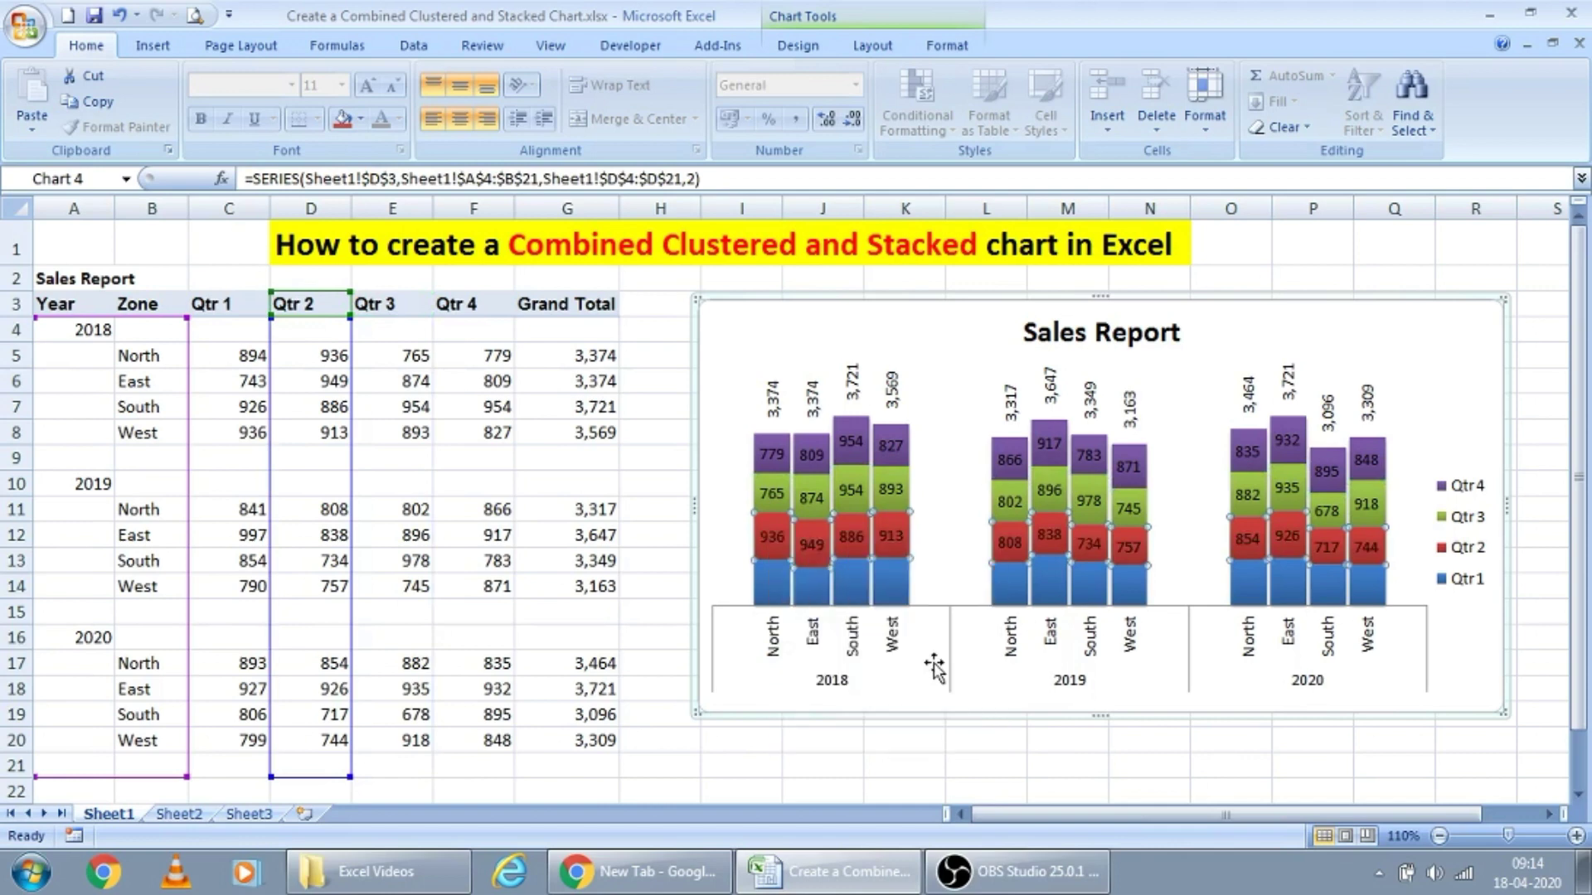
right_click(850, 591)
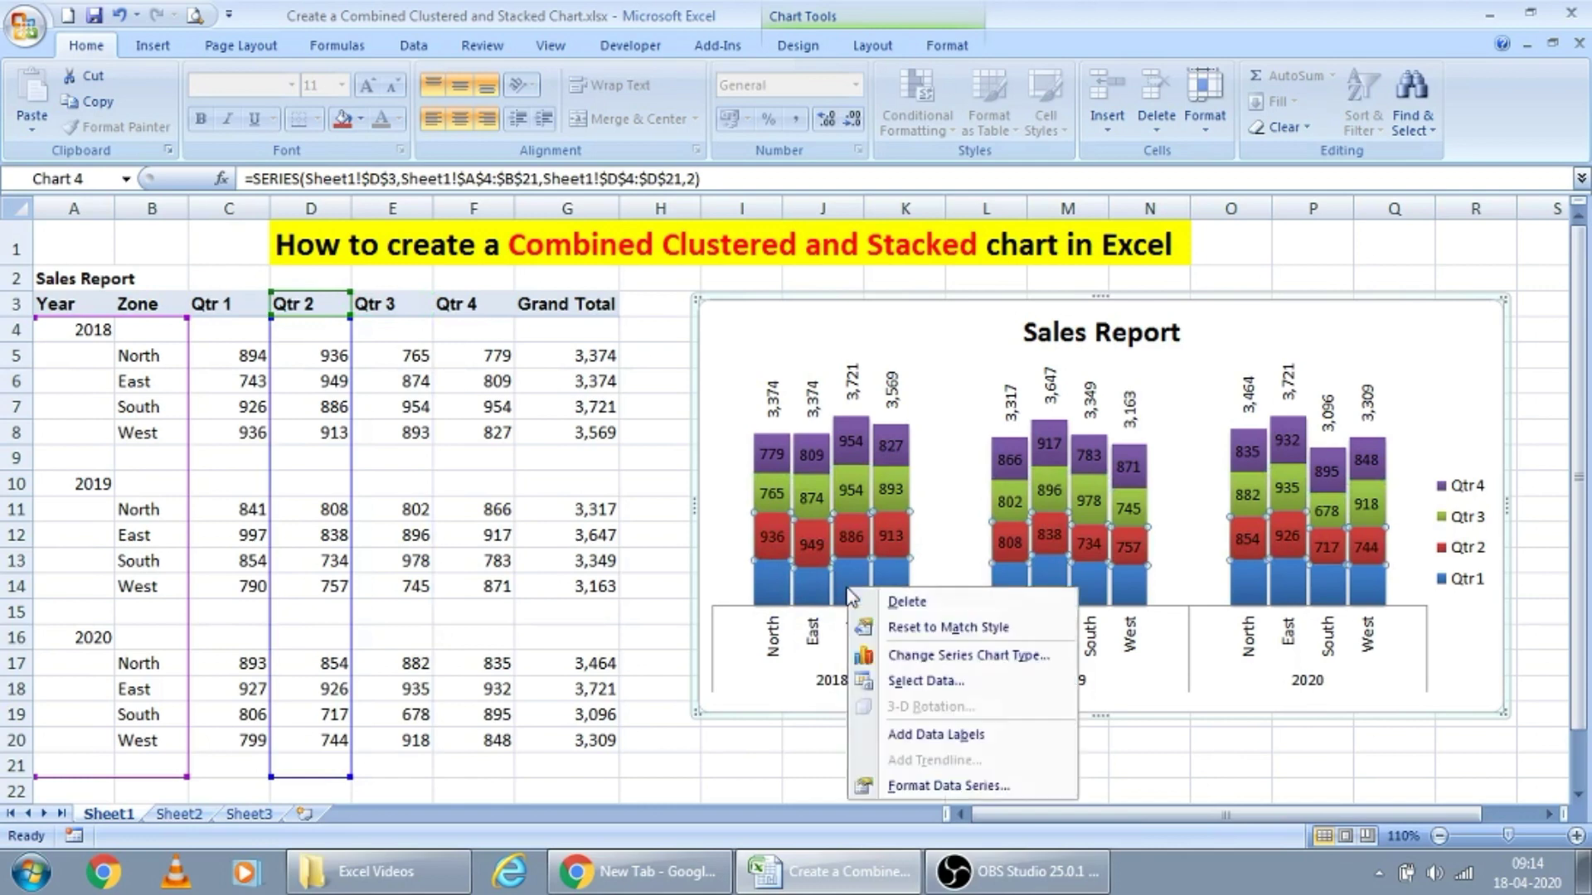
left_click(934, 733)
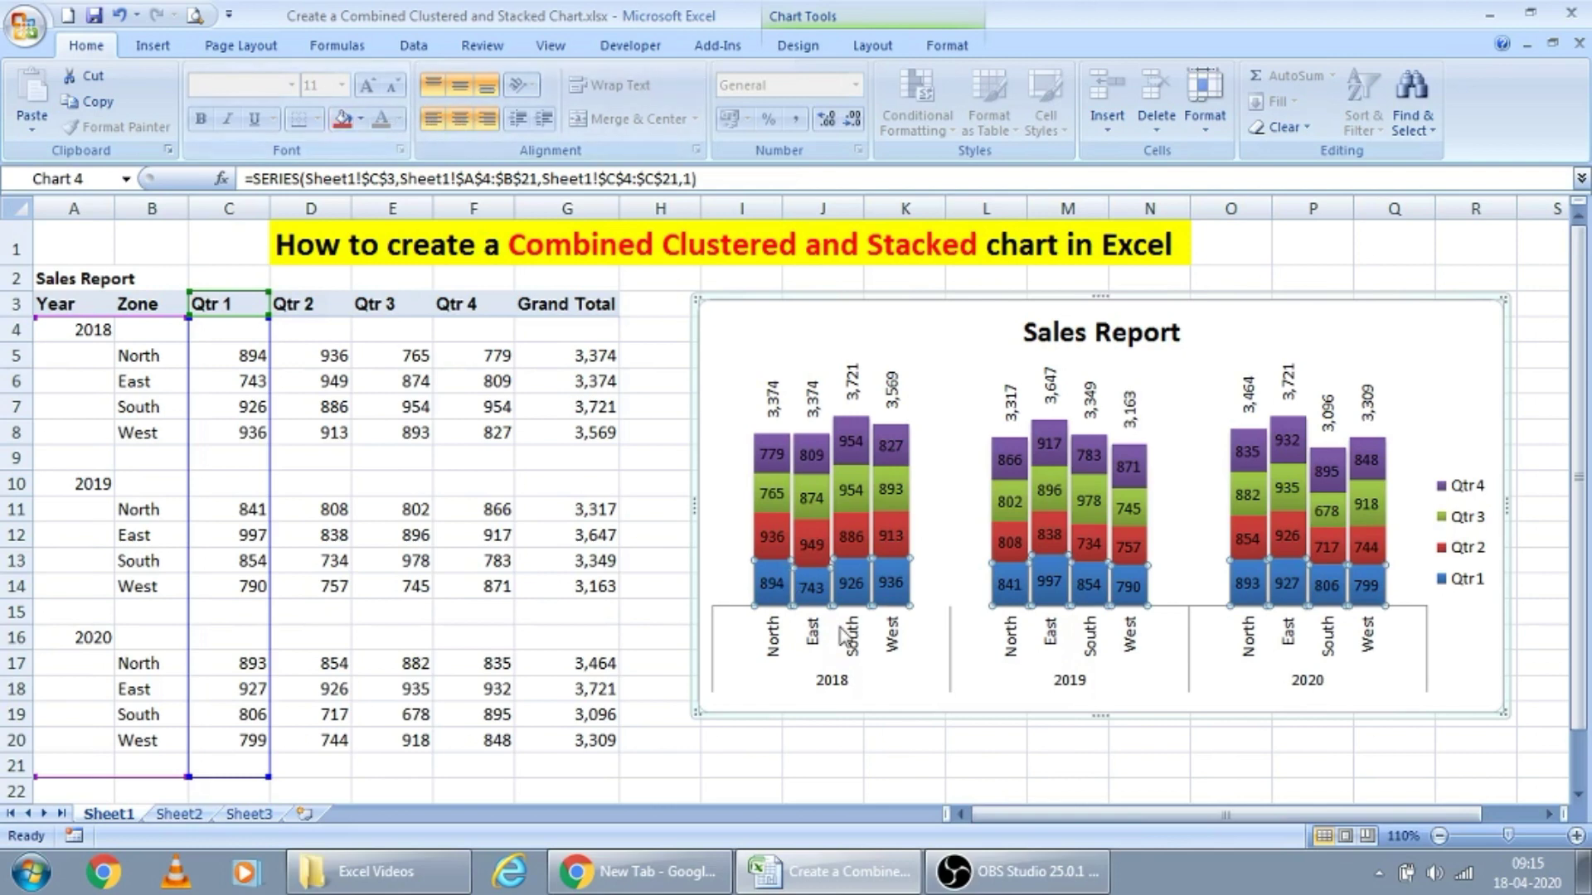
- Set the font colour of the Qtr 1 data labels to white
left_click(743, 581)
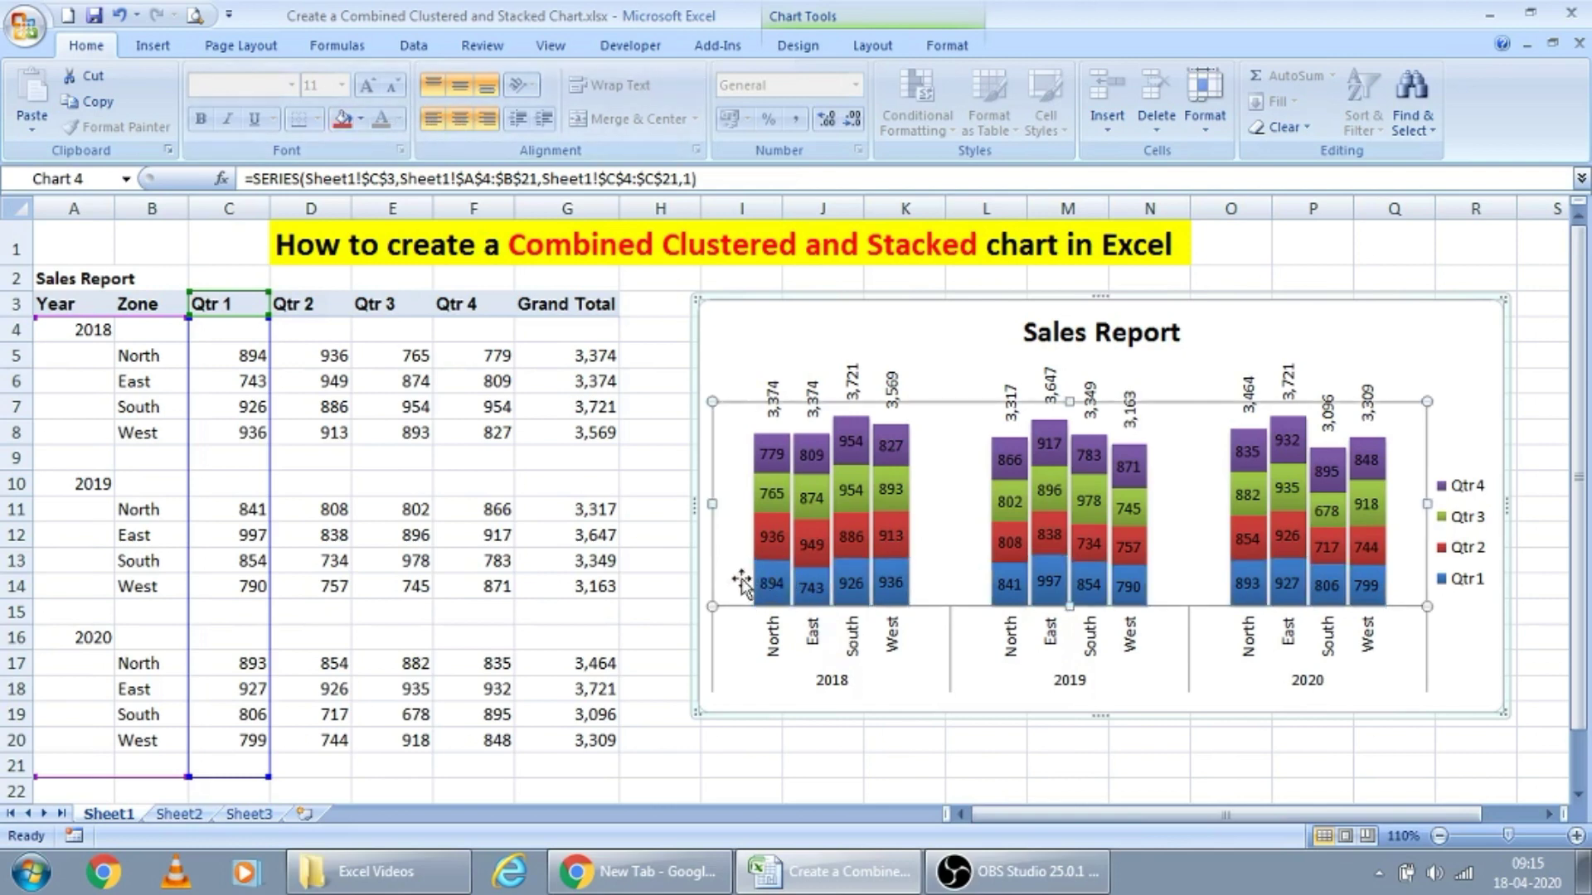
left_click(770, 584)
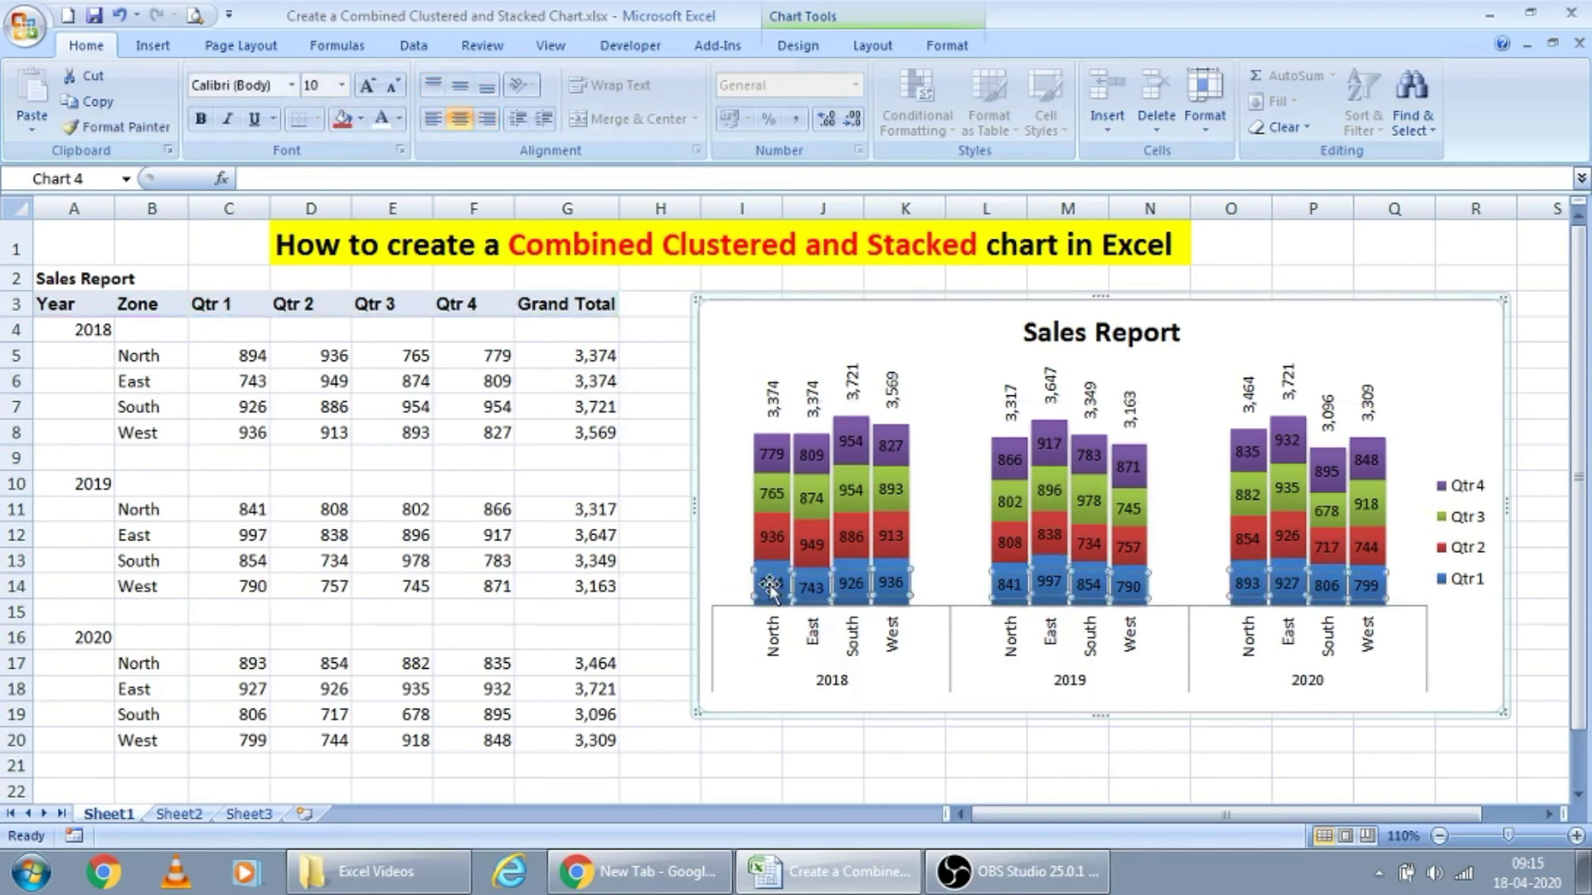
left_click(399, 119)
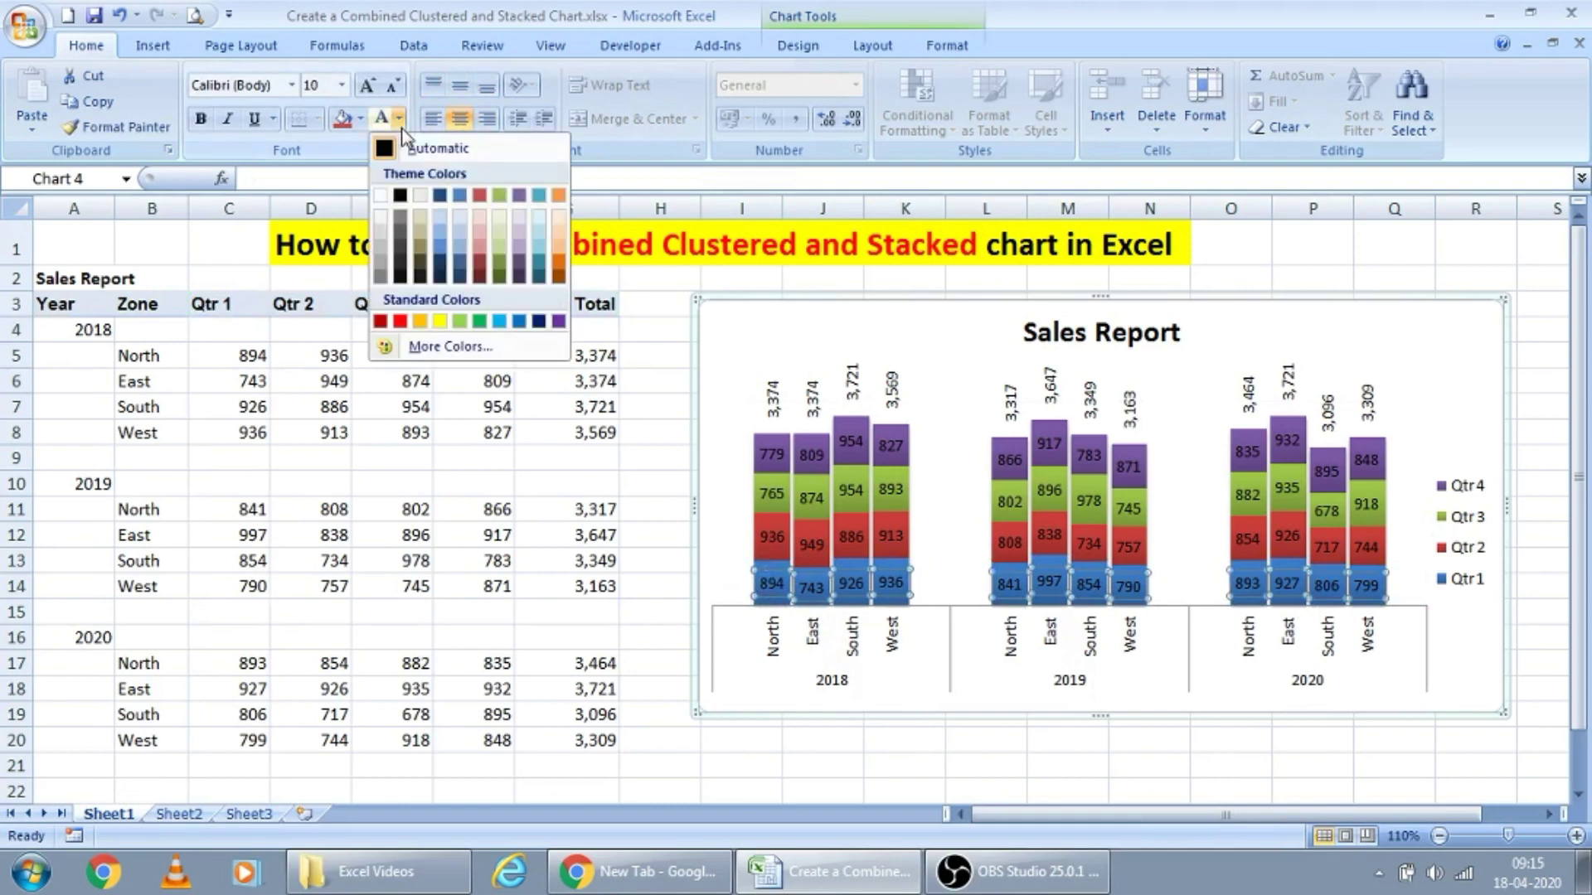
left_click(379, 197)
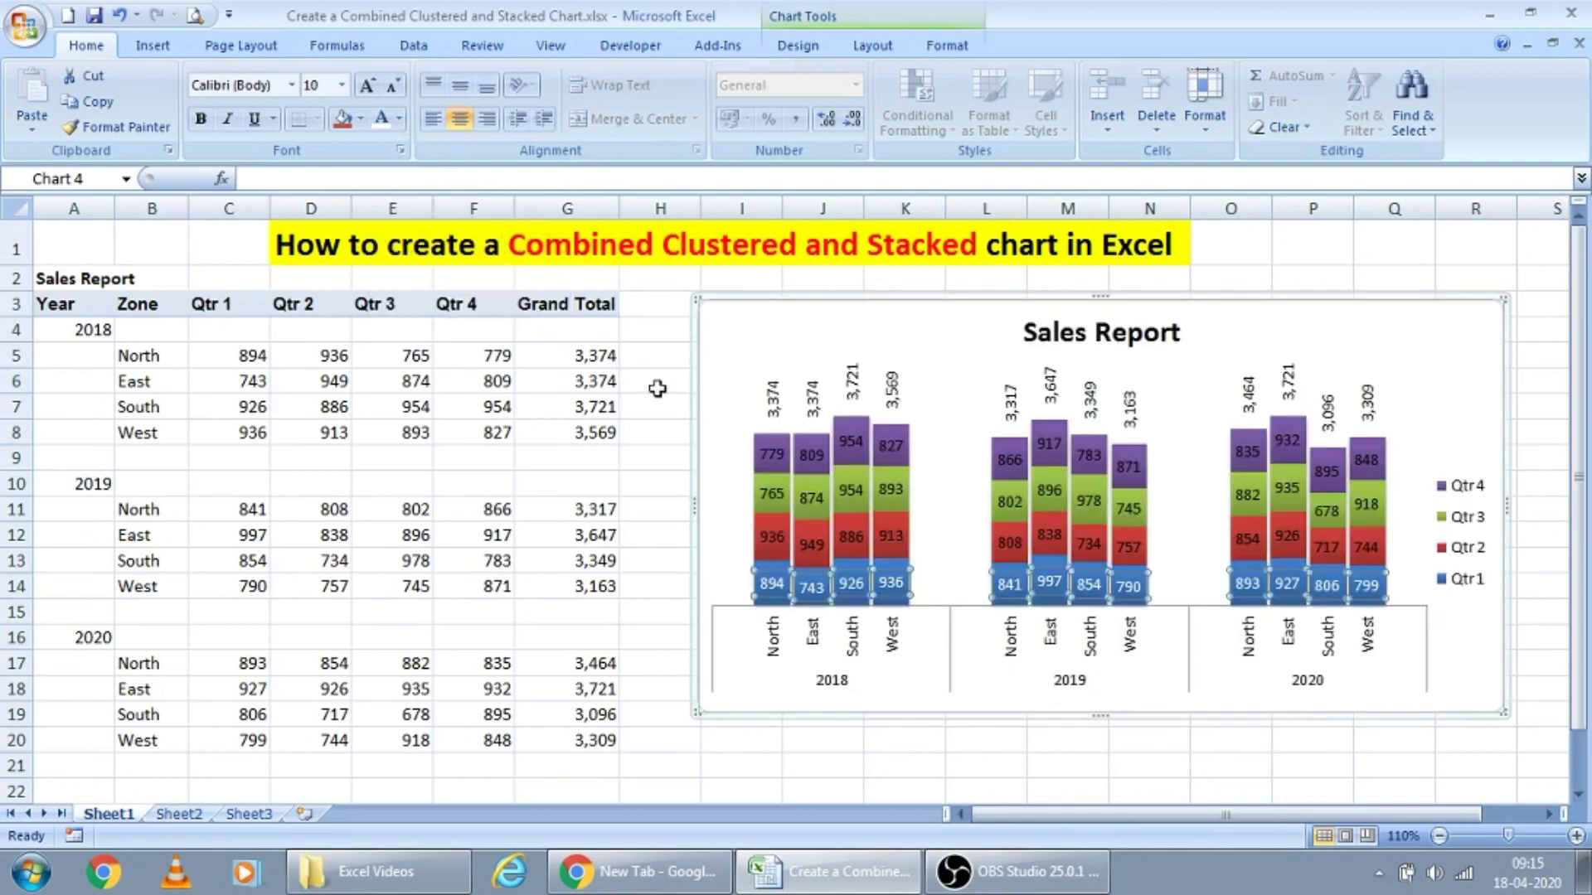
- Apply the same white font colour to the data labels of the Qtr 2, Qtr 3 and Qtr 4 series
left_click(777, 538)
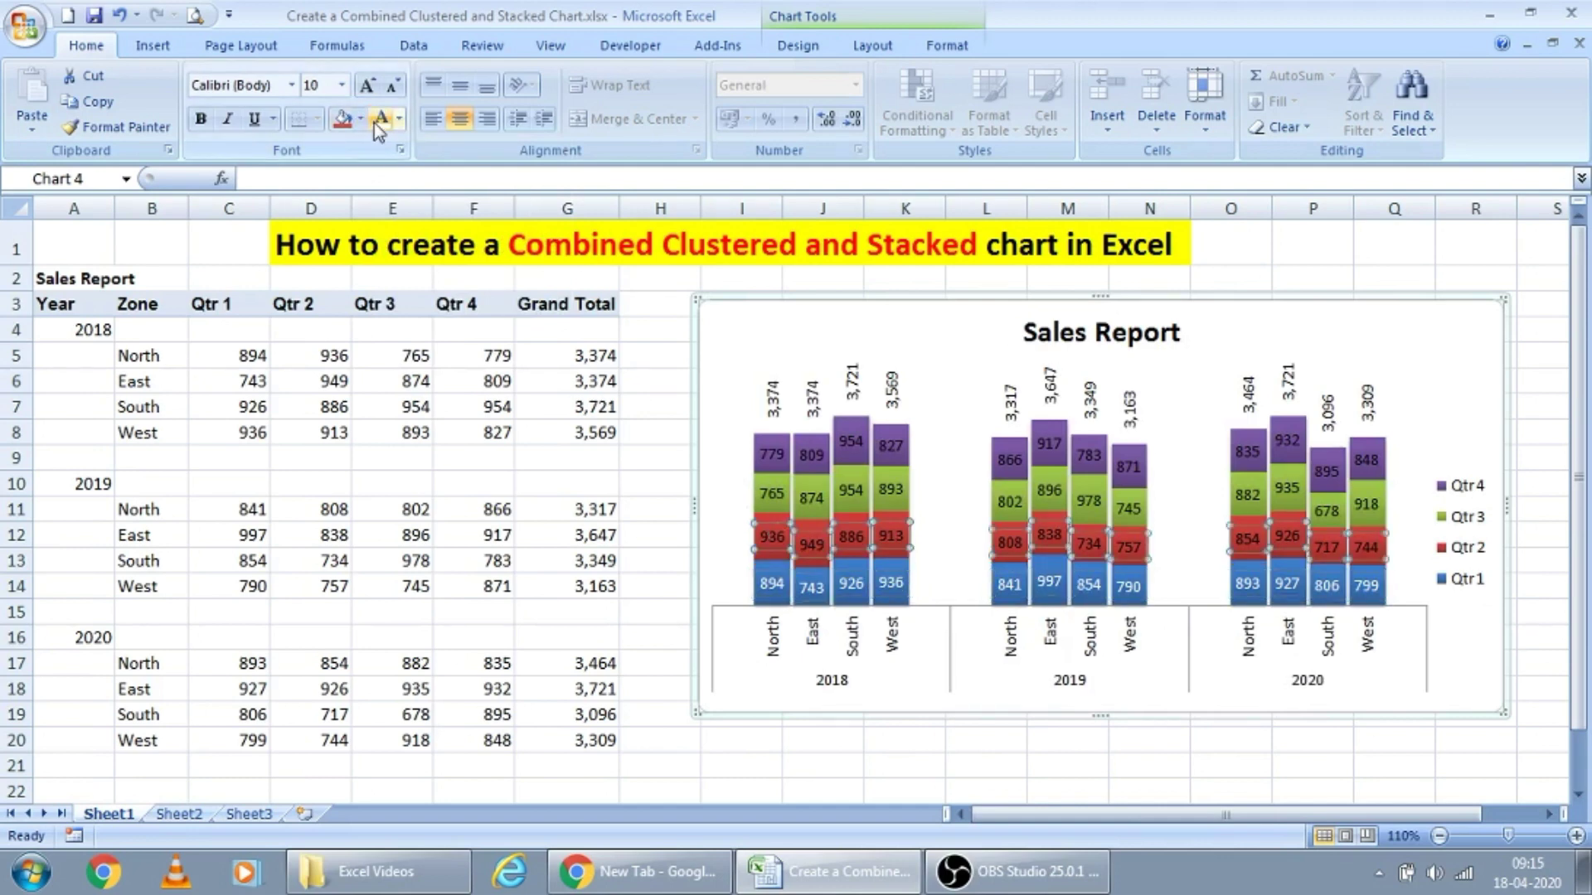
left_click(775, 494)
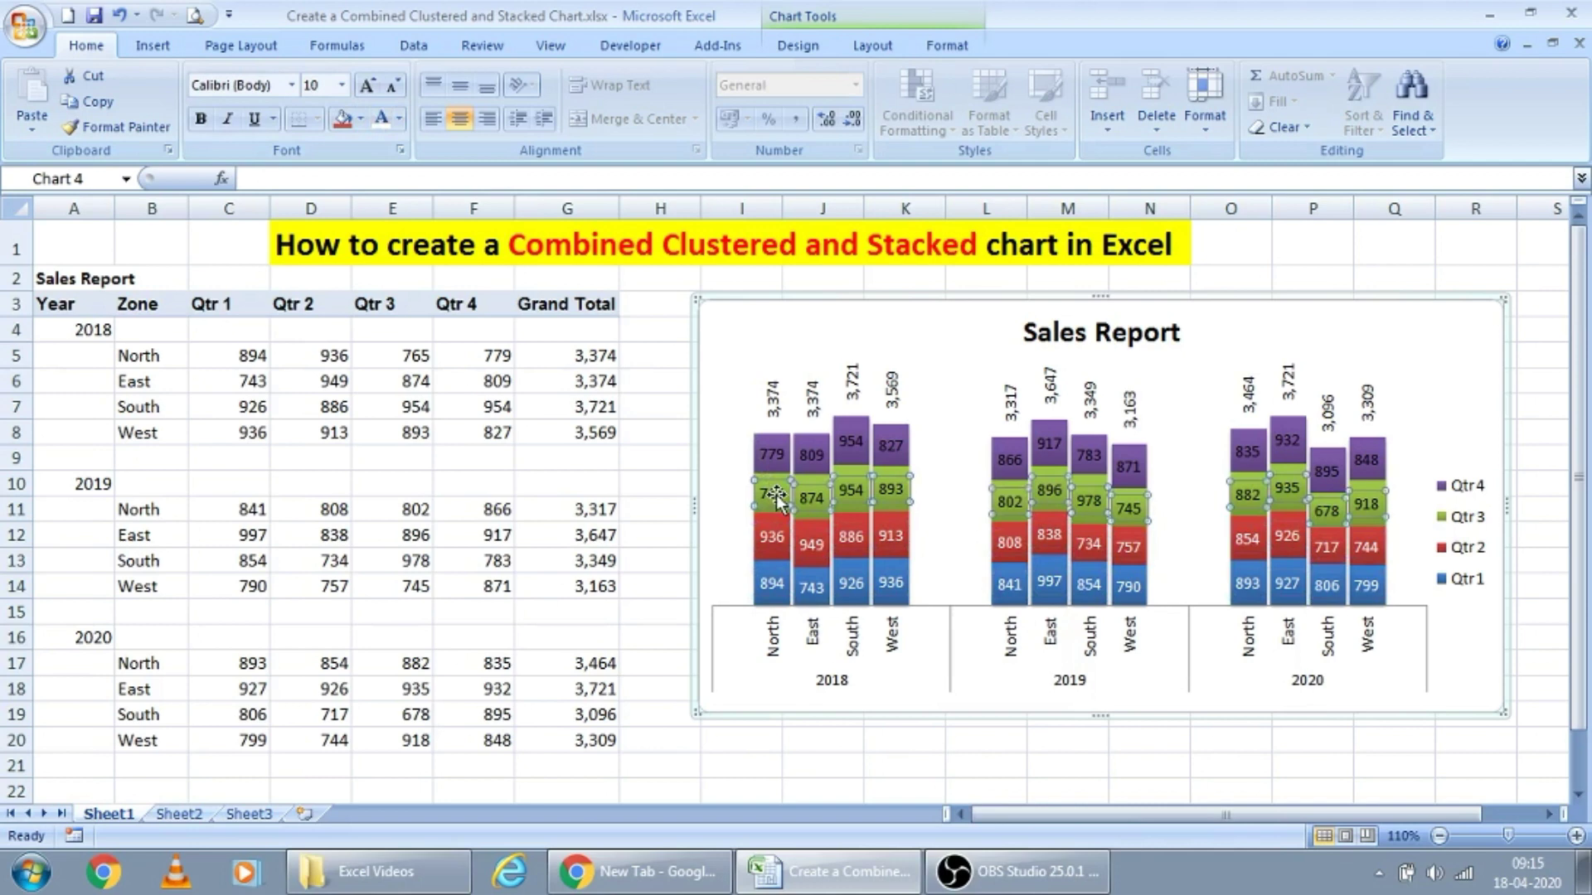
left_click(773, 457)
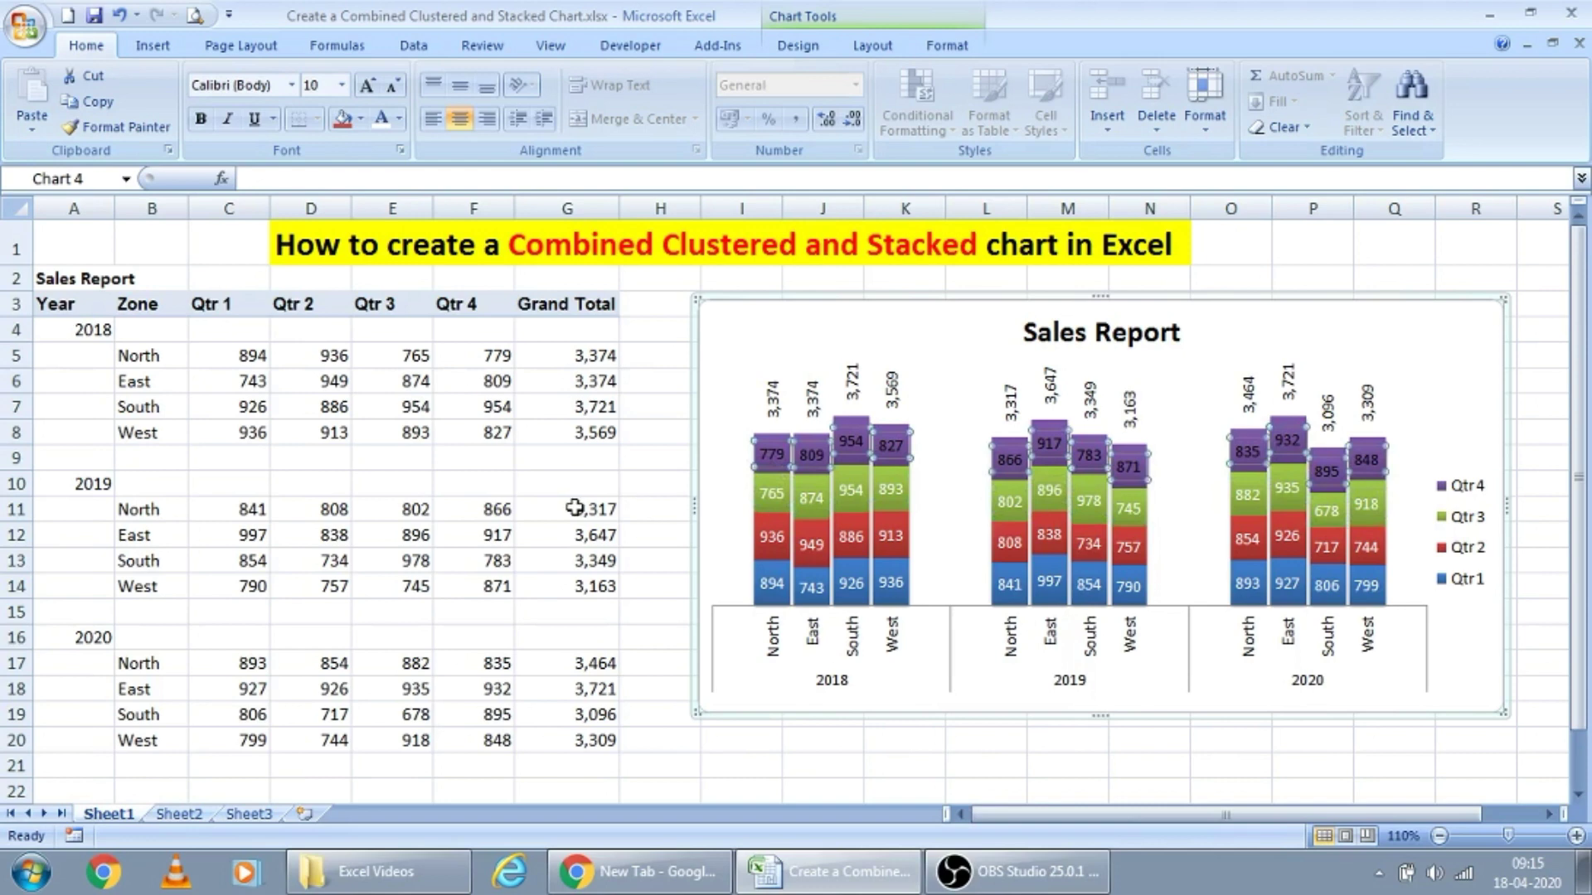
key("F4")
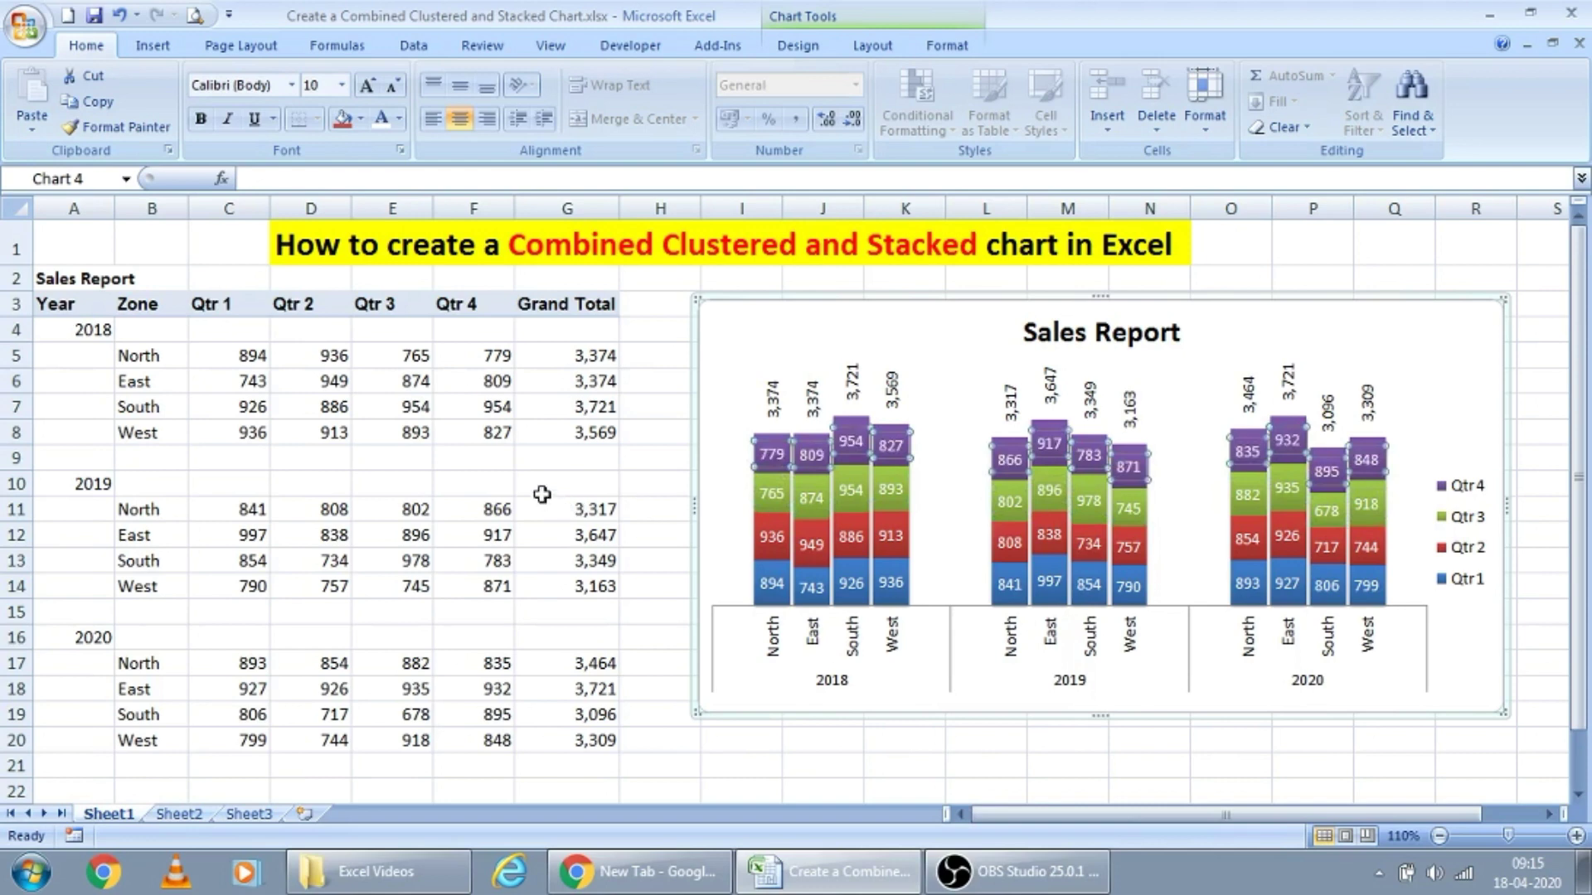
left_click(542, 494)
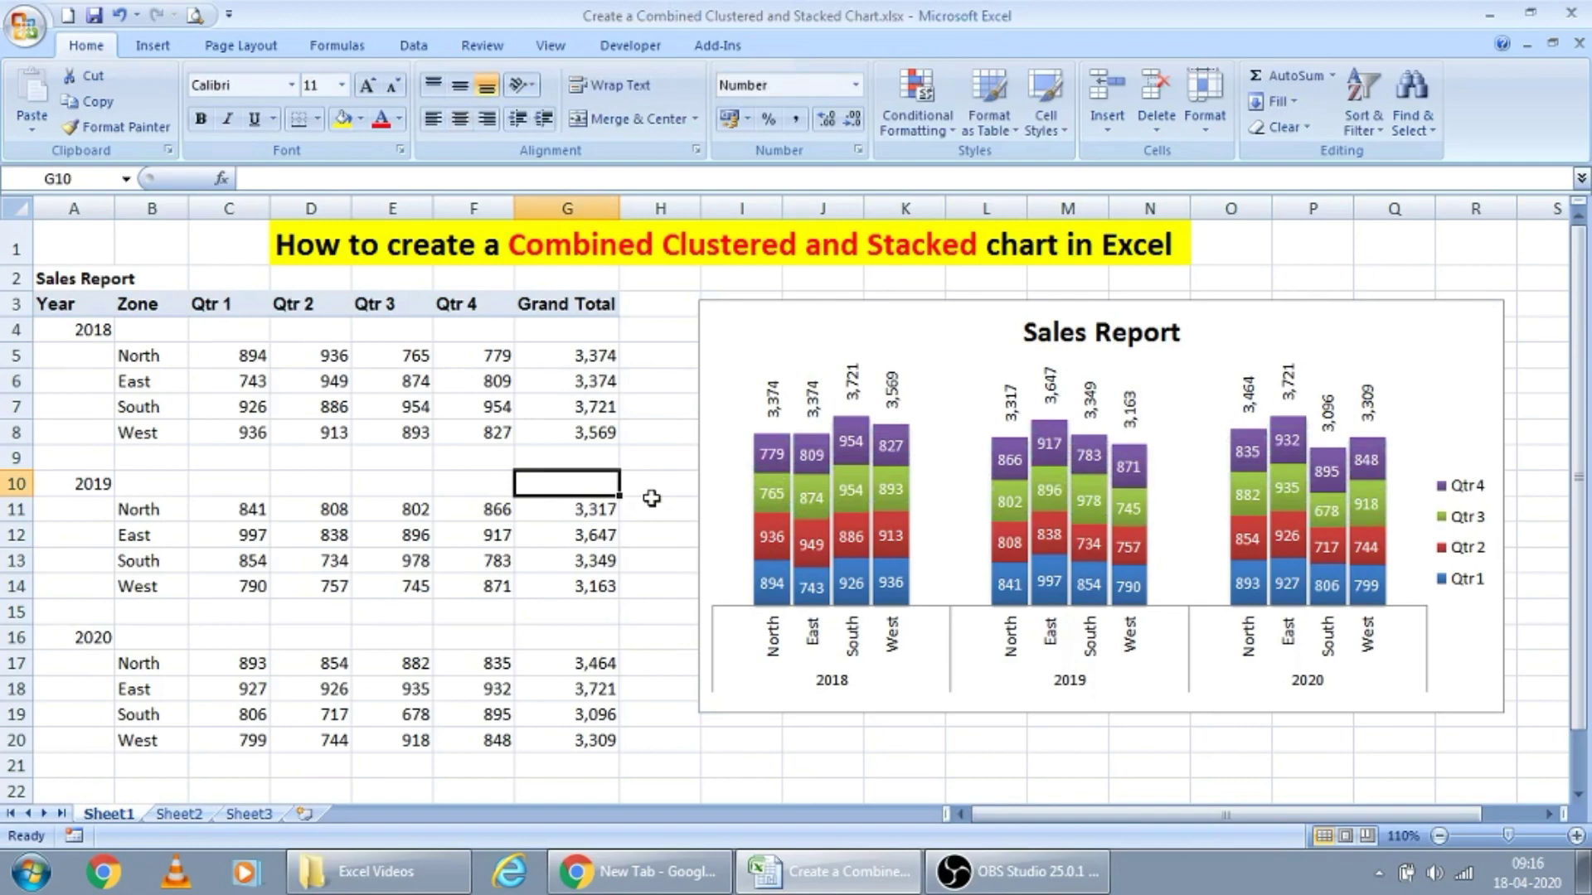
- Compare the formatted upper chart with the reference Sales Report chart below it
scroll(667, 502, "down", 2)
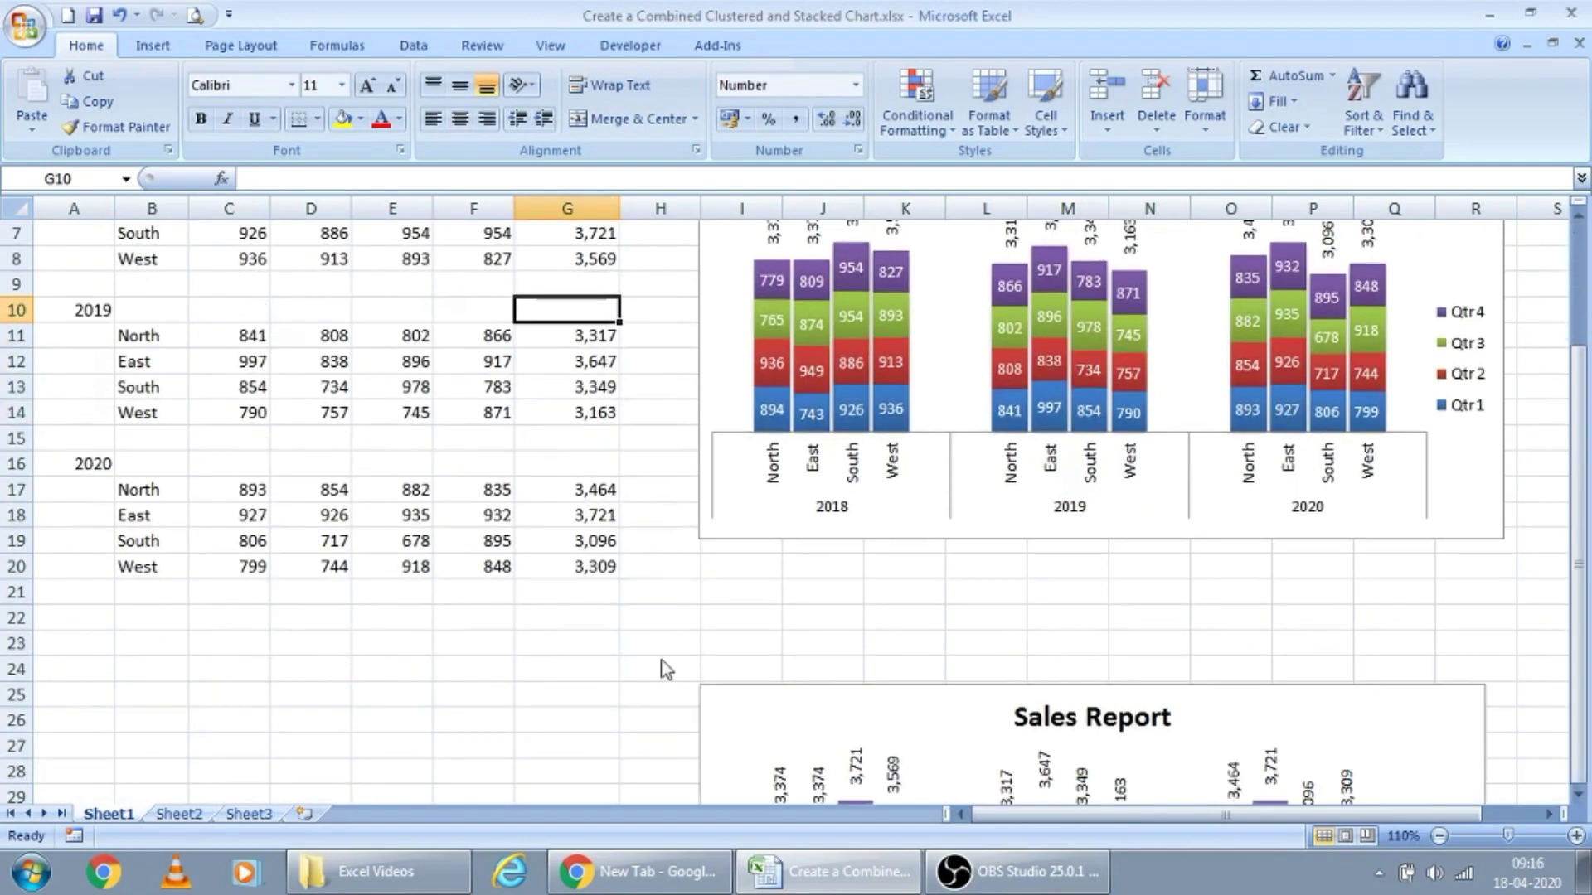
scroll(668, 670, "down", 2)
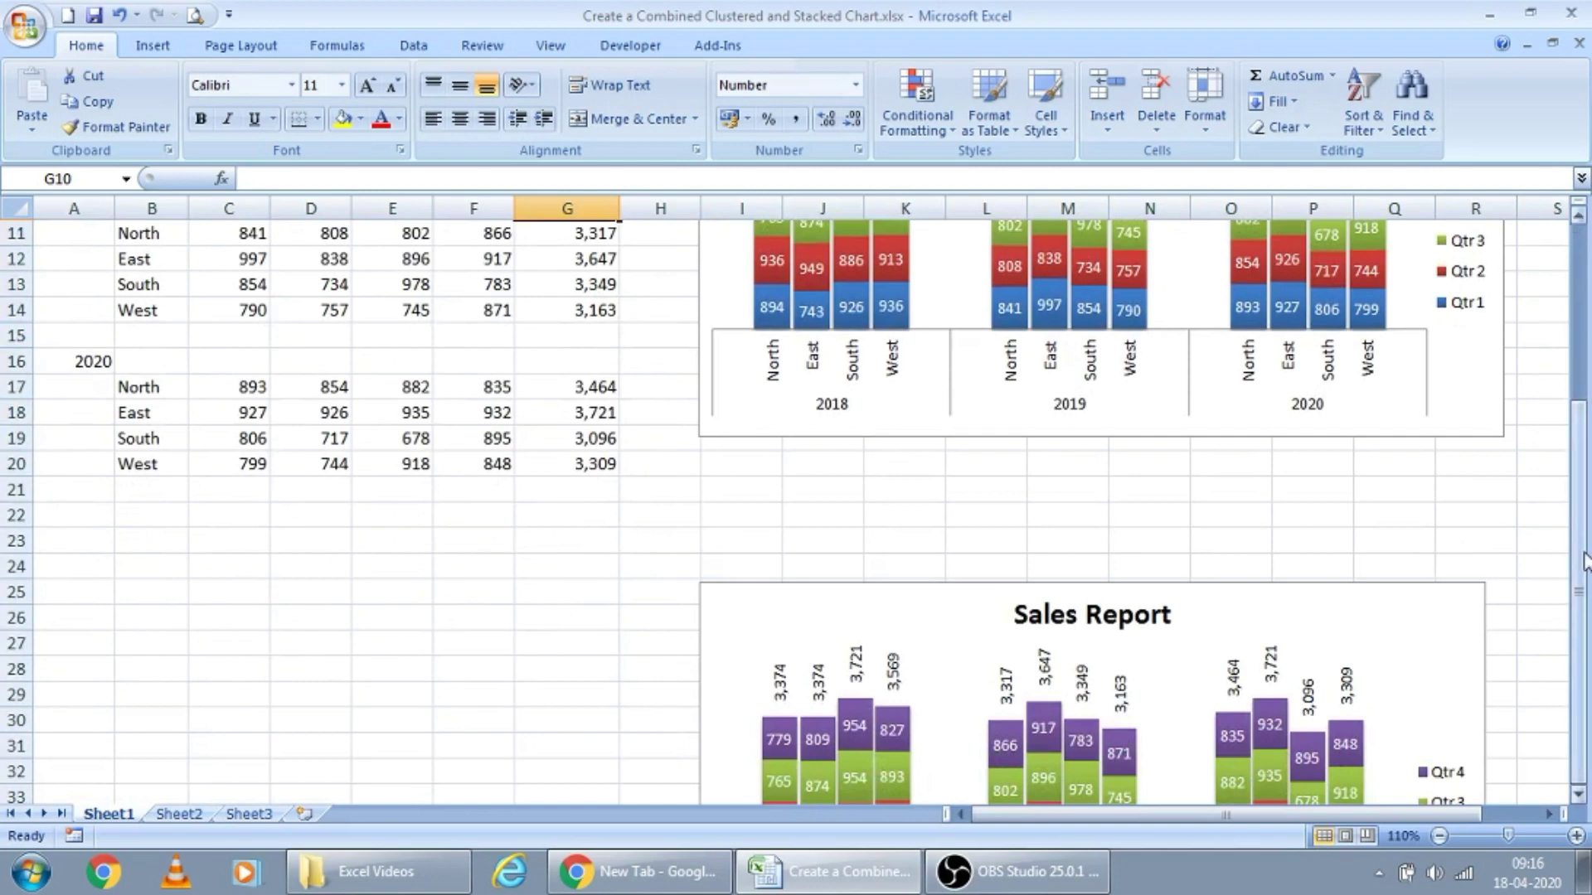
left_click(1585, 563)
scroll(1457, 637, "down", 1)
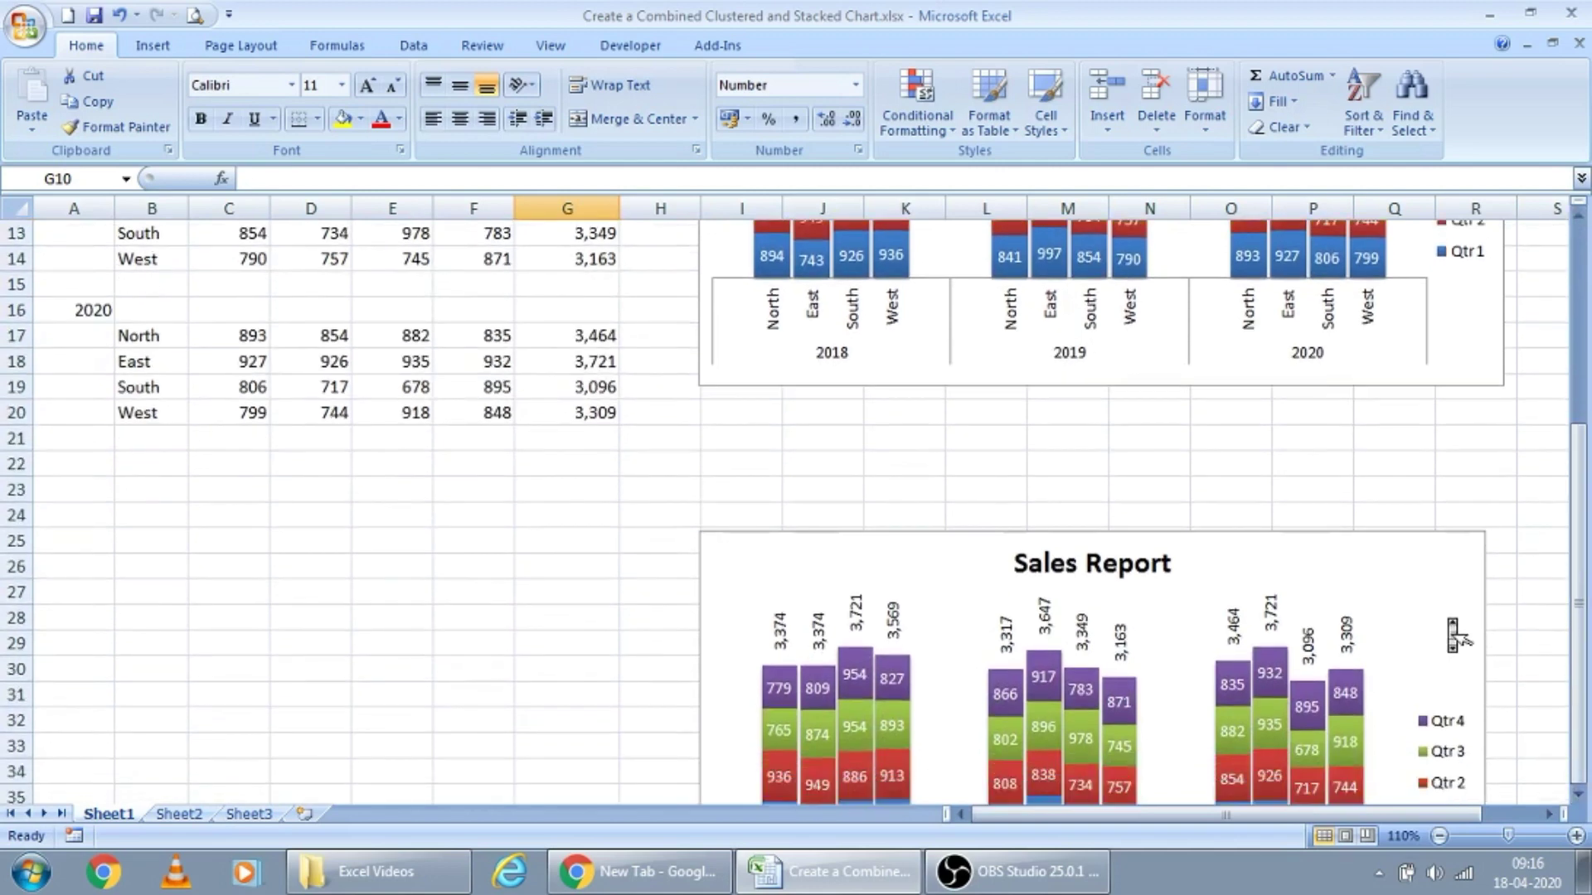
scroll(1457, 637, "down", 3)
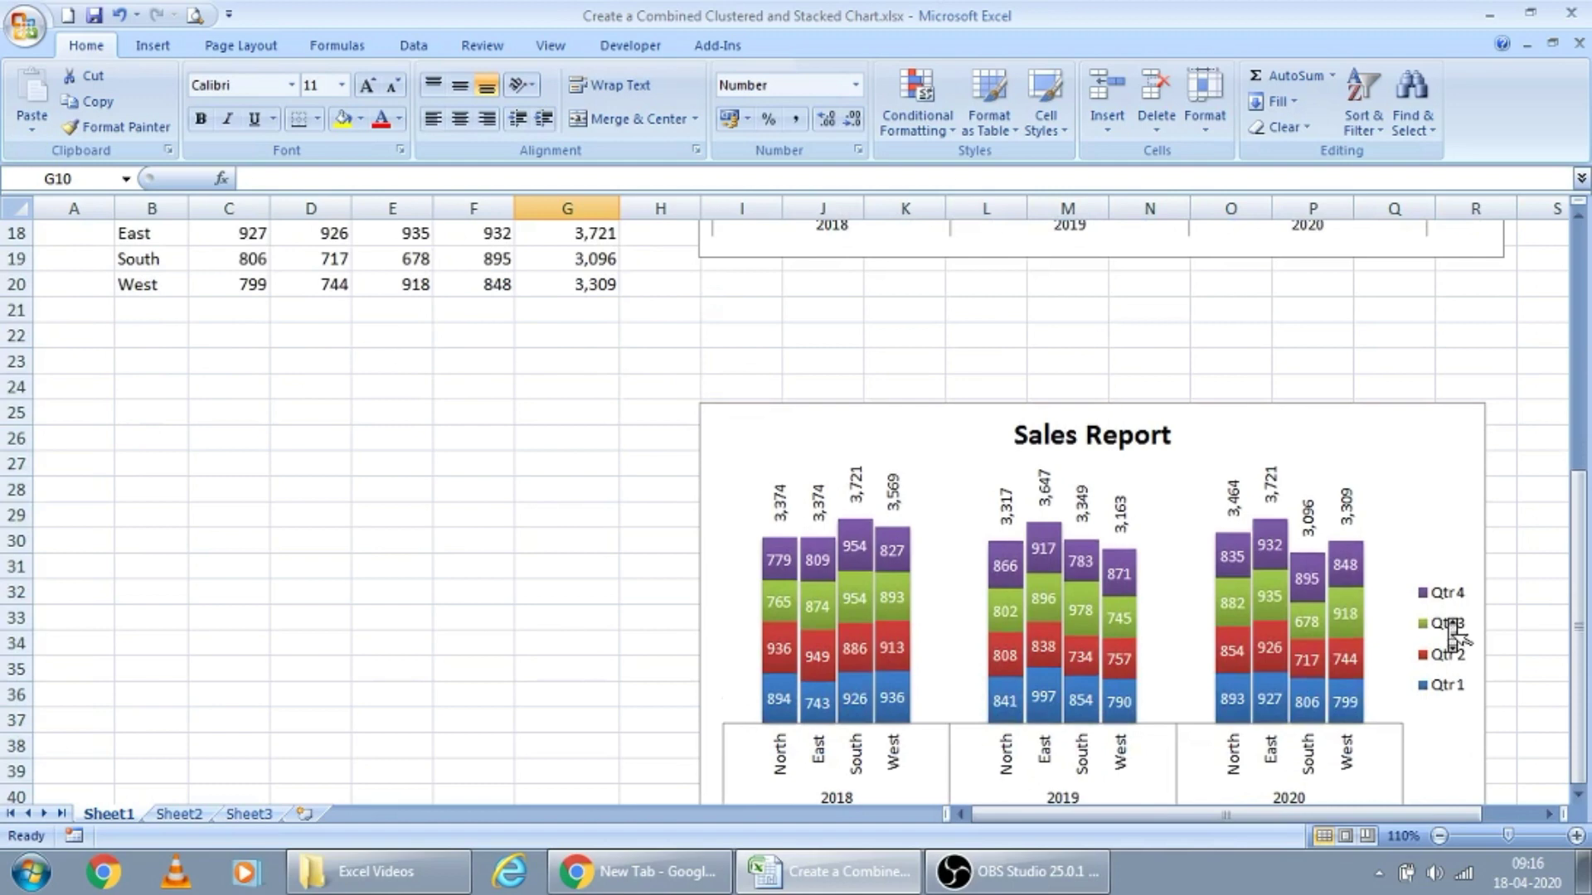
scroll(1452, 634, "down", 1)
scroll(1451, 630, "up", 2)
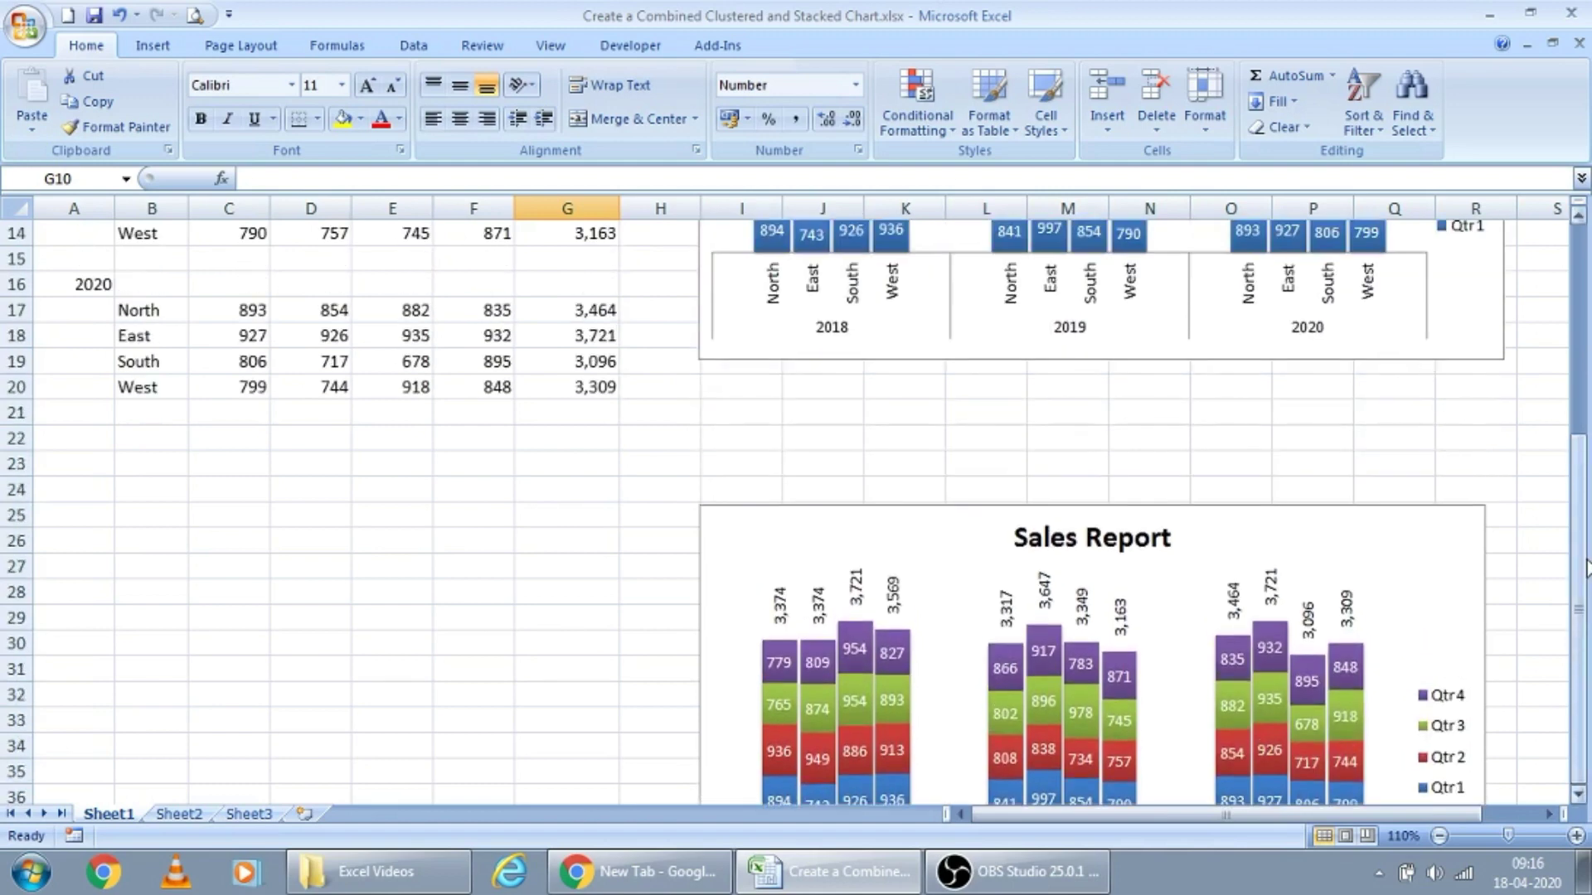
scroll(1585, 568, "up", 5)
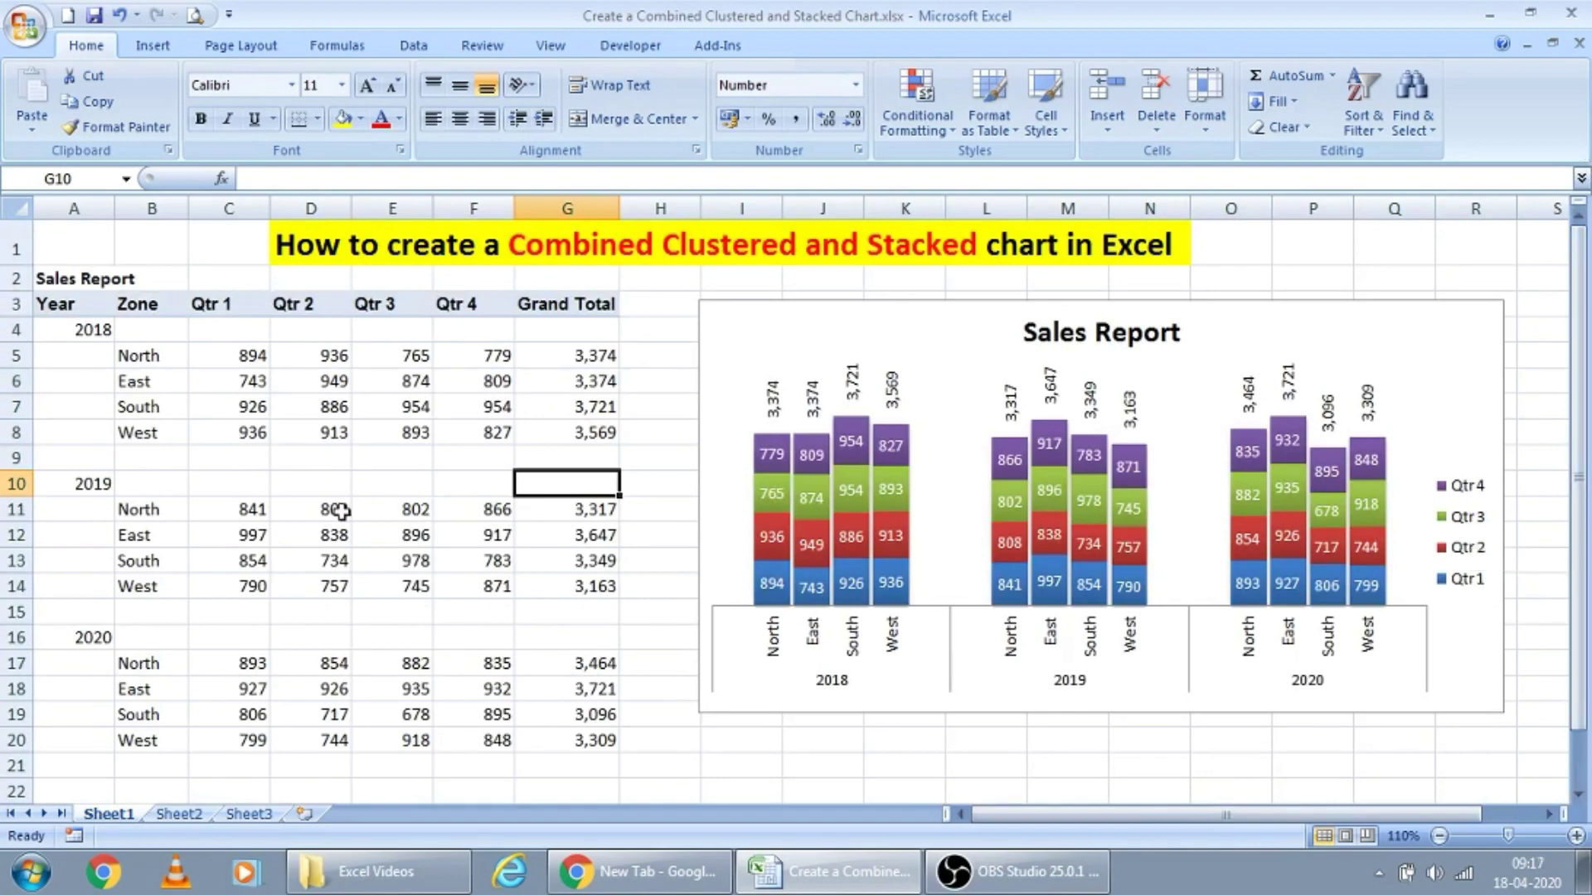
- Open Sheet3 and select the Sales Report heading in cell A3 to view the original data layout
left_click(267, 816)
left_click(75, 282)
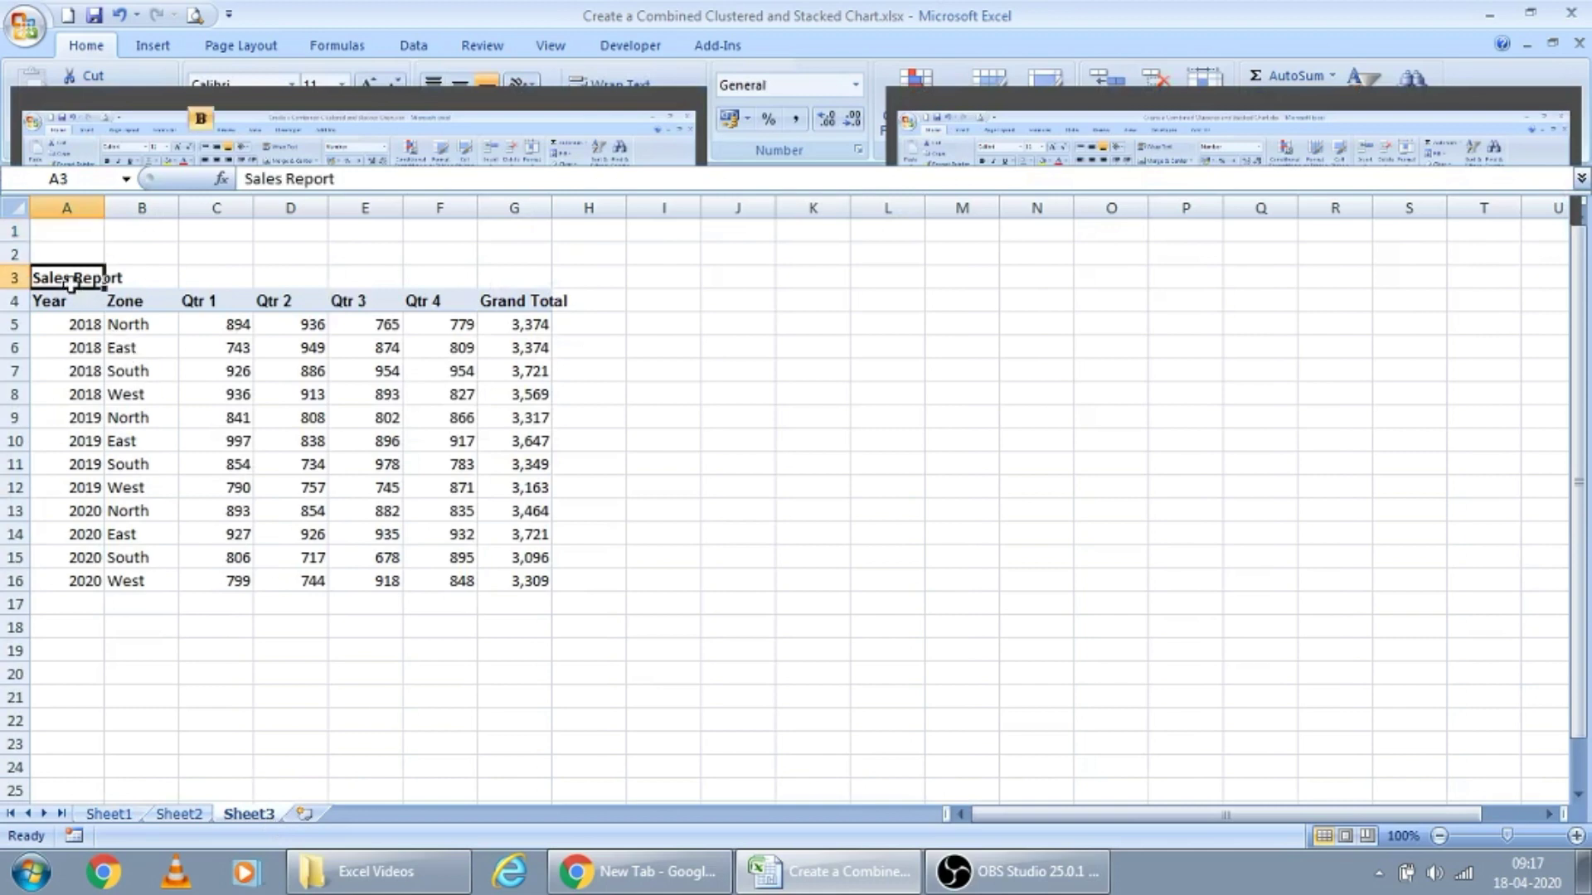
- Copy the complete Sales Report table in A3:G16 on Sheet3
left_click(527, 585, "shift")
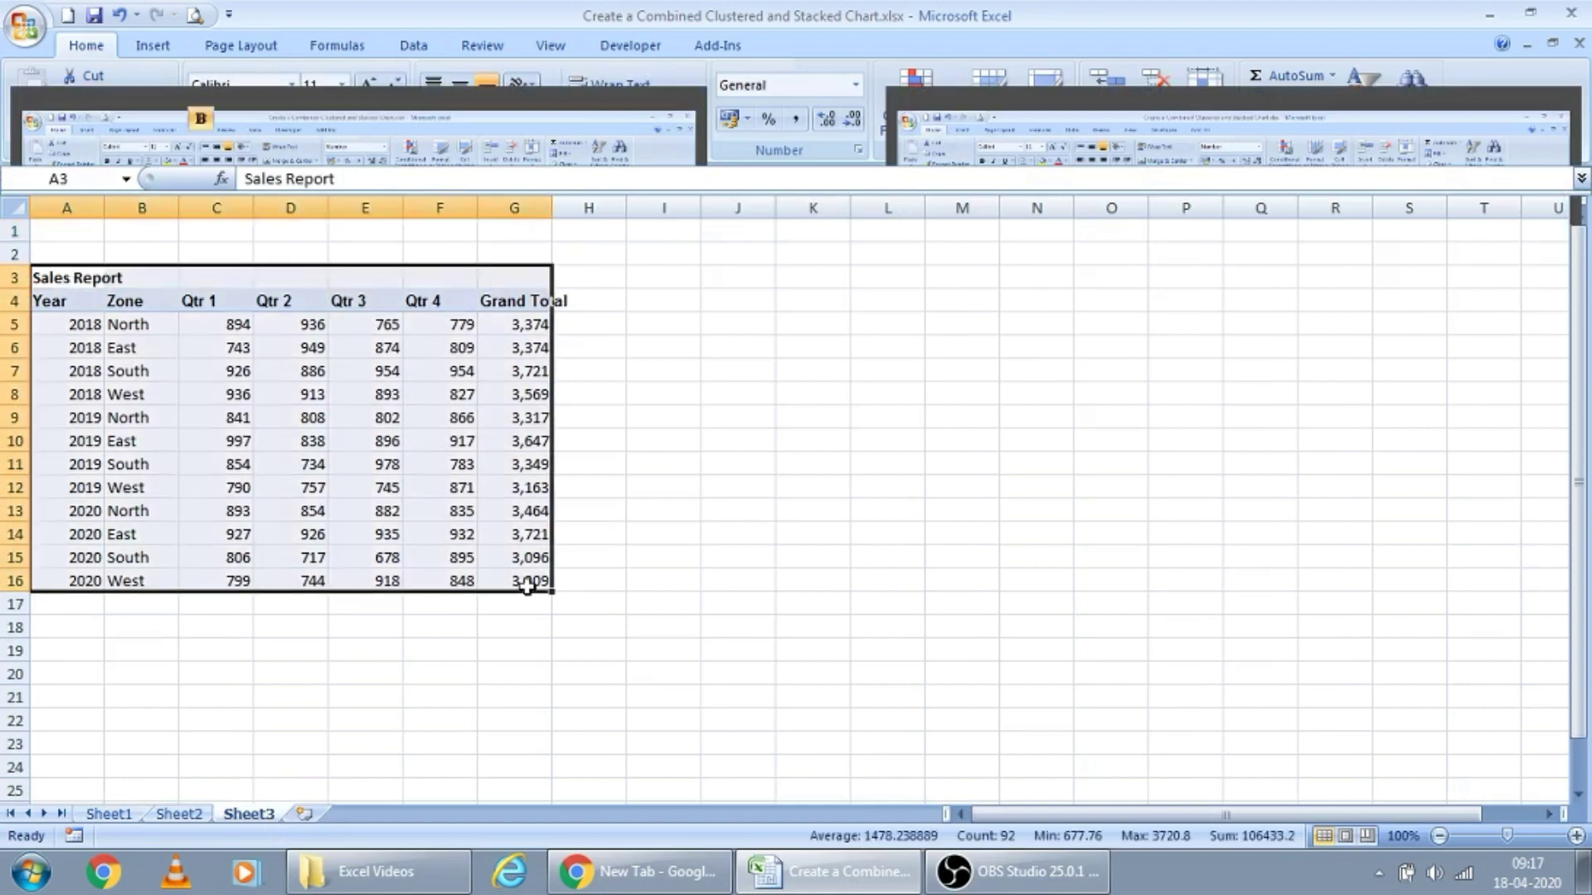
key("ctrl+c")
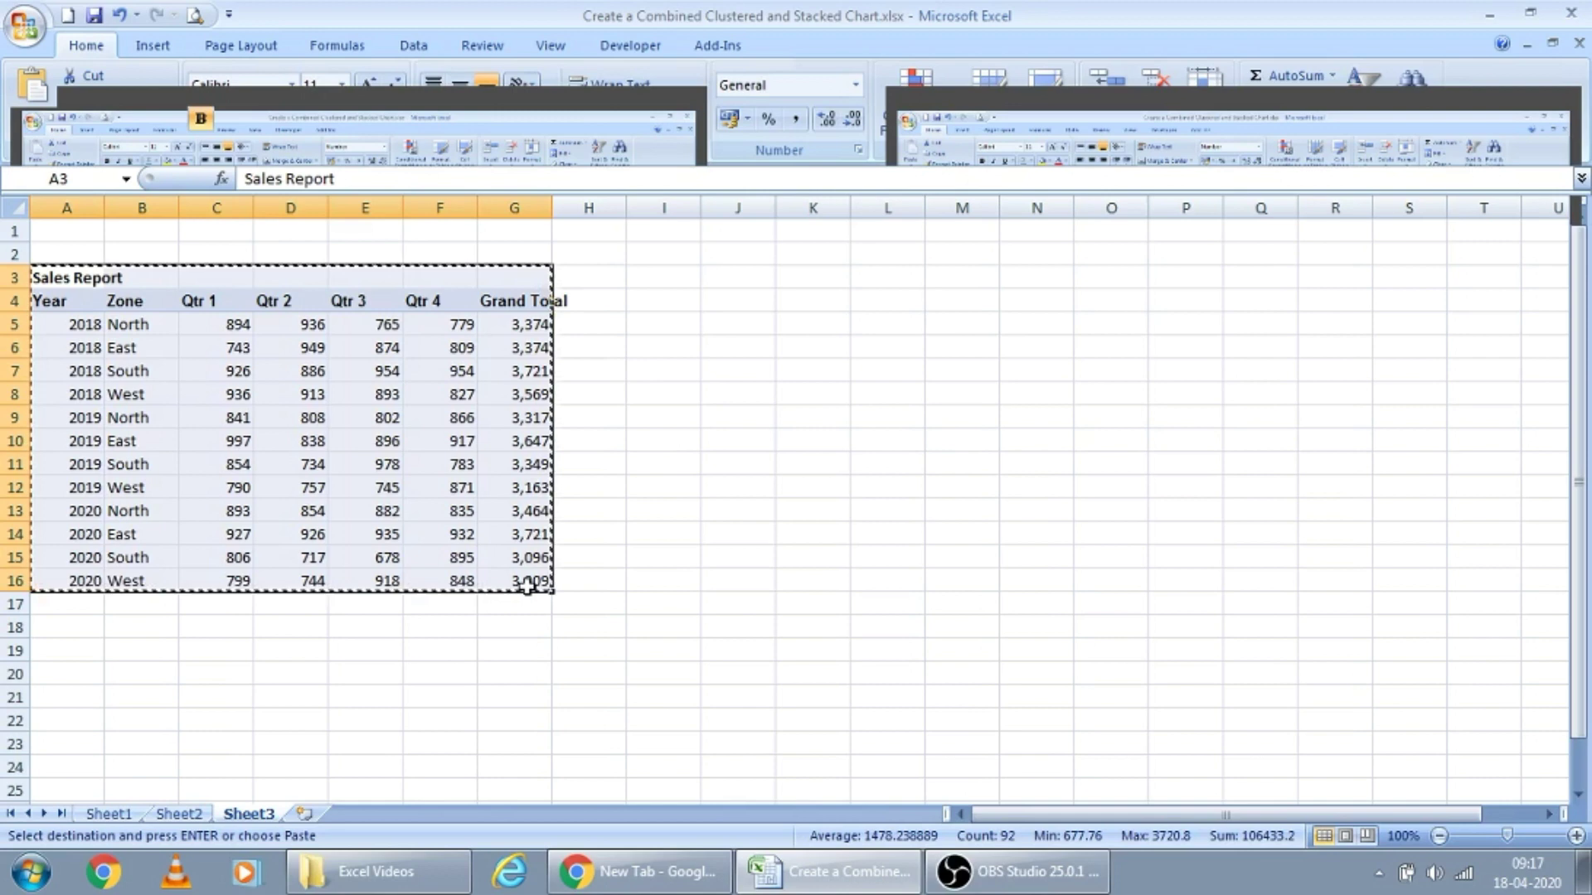
key("Escape")
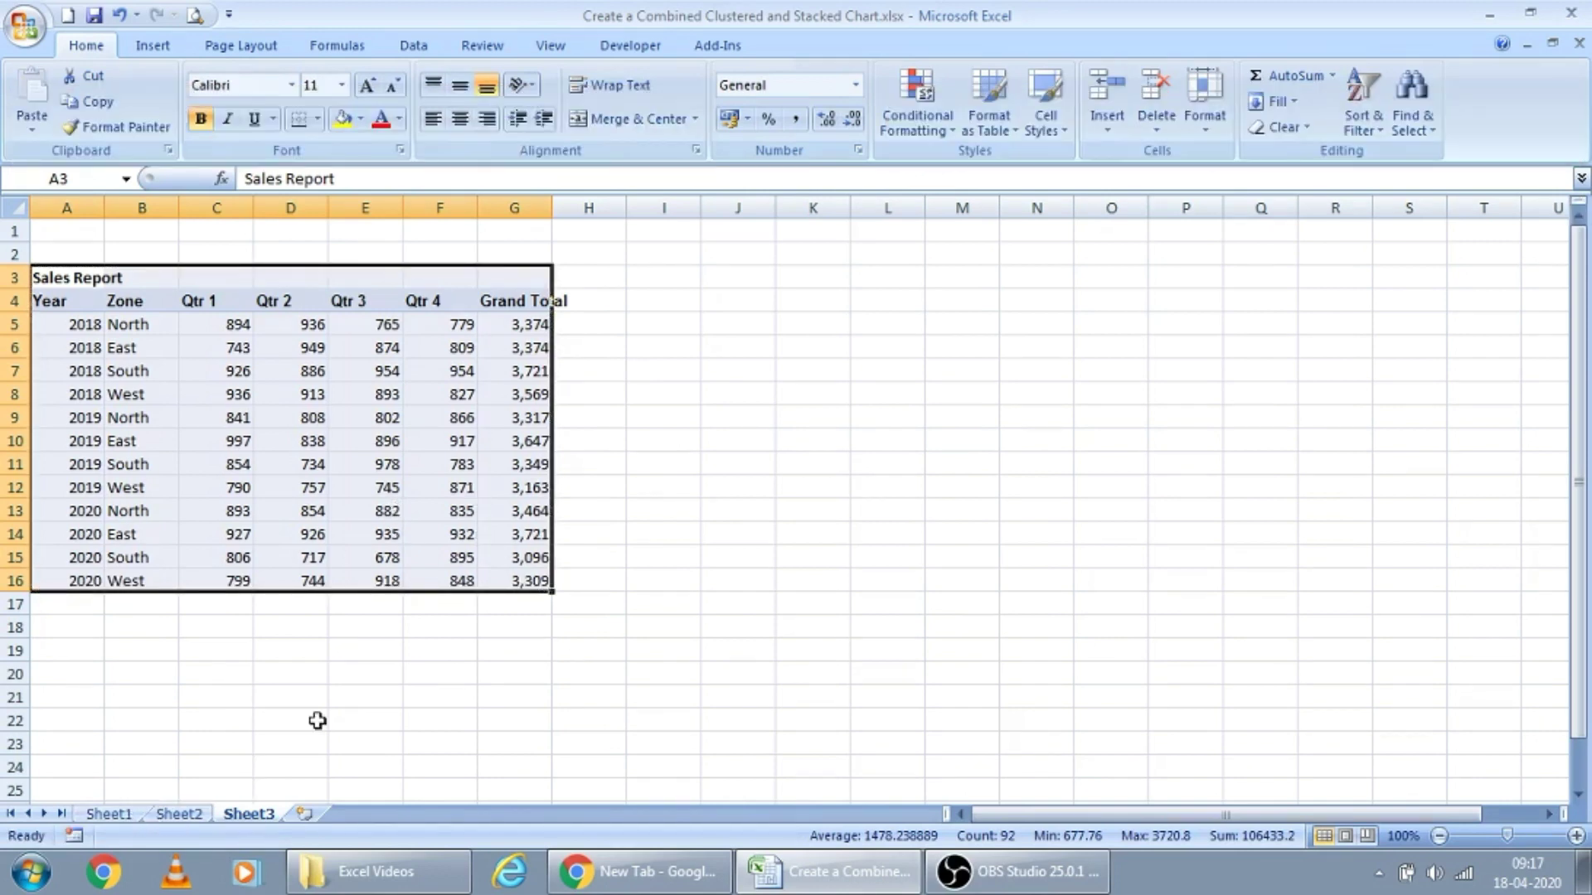
key("ctrl+c")
- Paste the copied Sales Report table into Sheet1 starting at cell A26, beside the lower chart
key("ctrl+Page_Up")
key("ctrl+Page_Up")
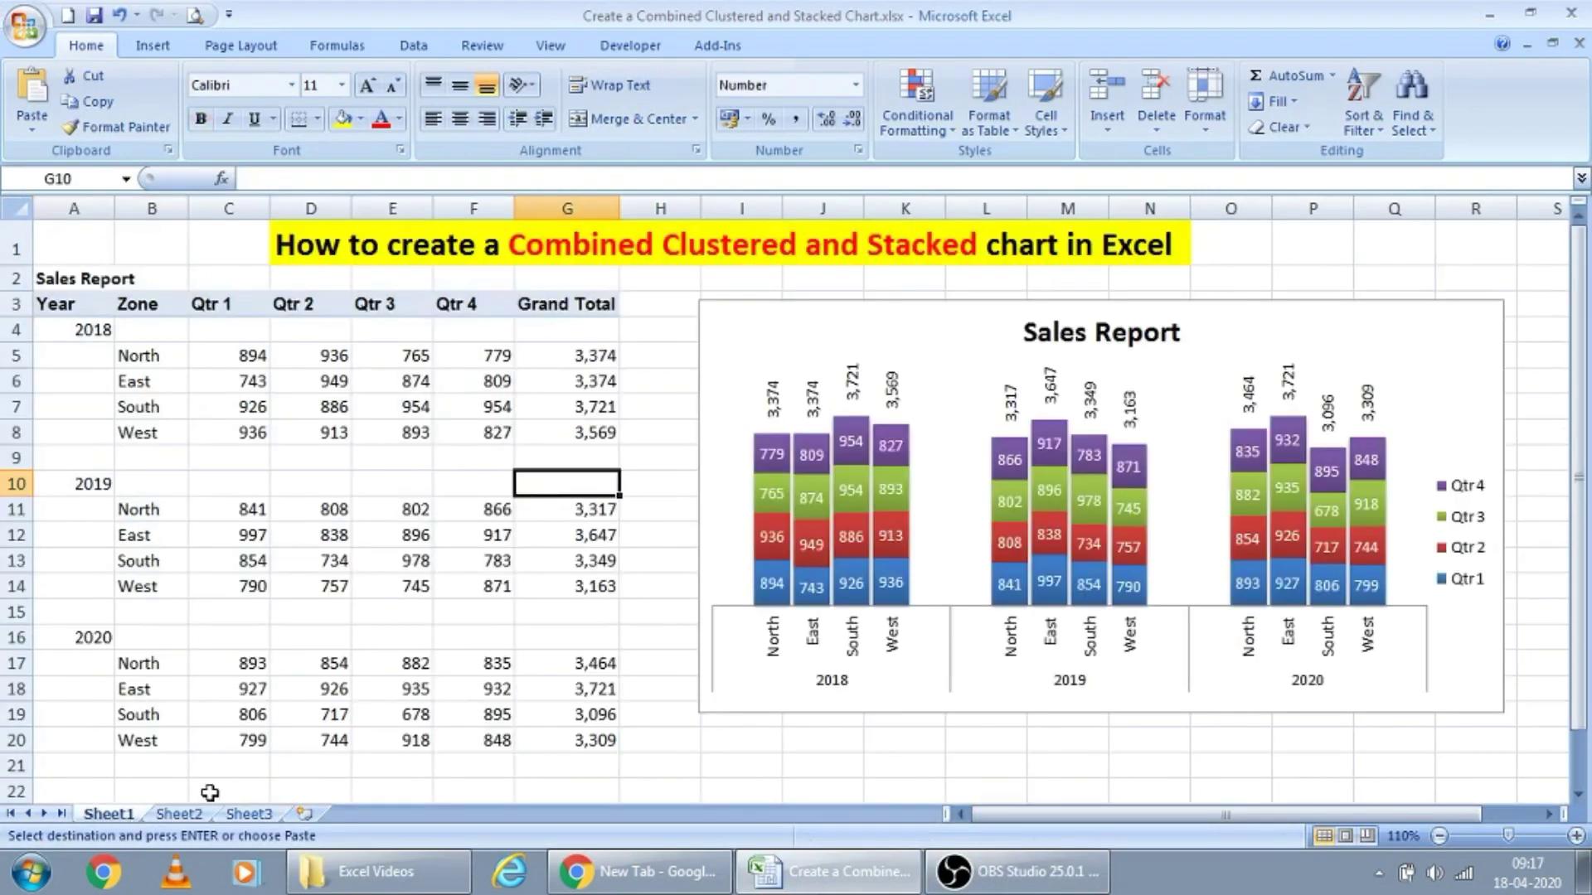
left_click(167, 786)
key("ctrl+Home")
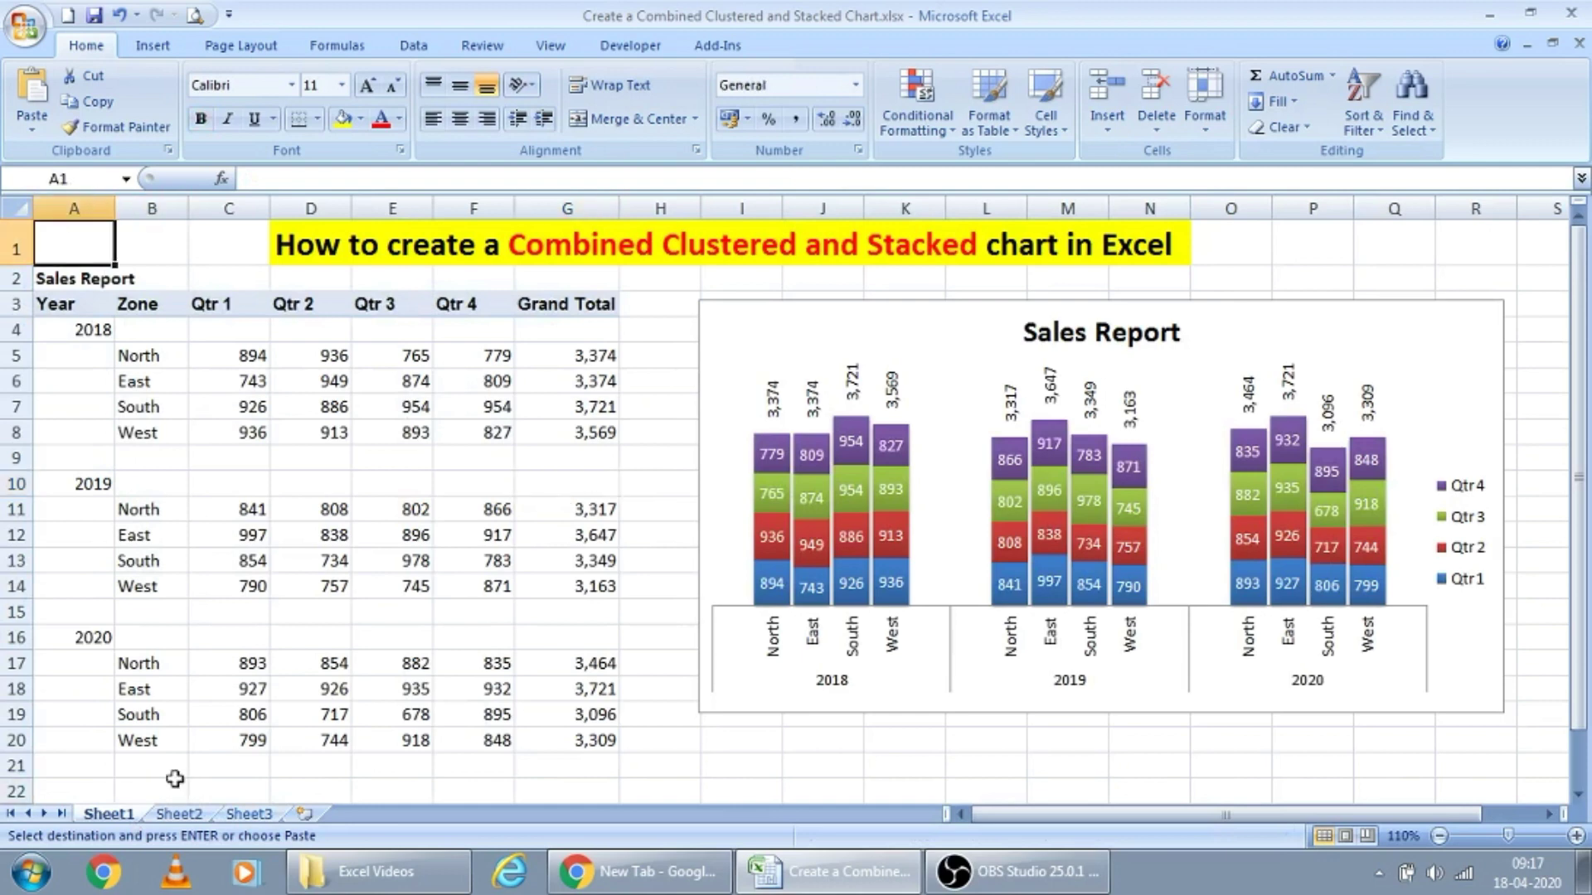
scroll(174, 780, "down", 7)
key("Down")
key("Down")
key("Down")
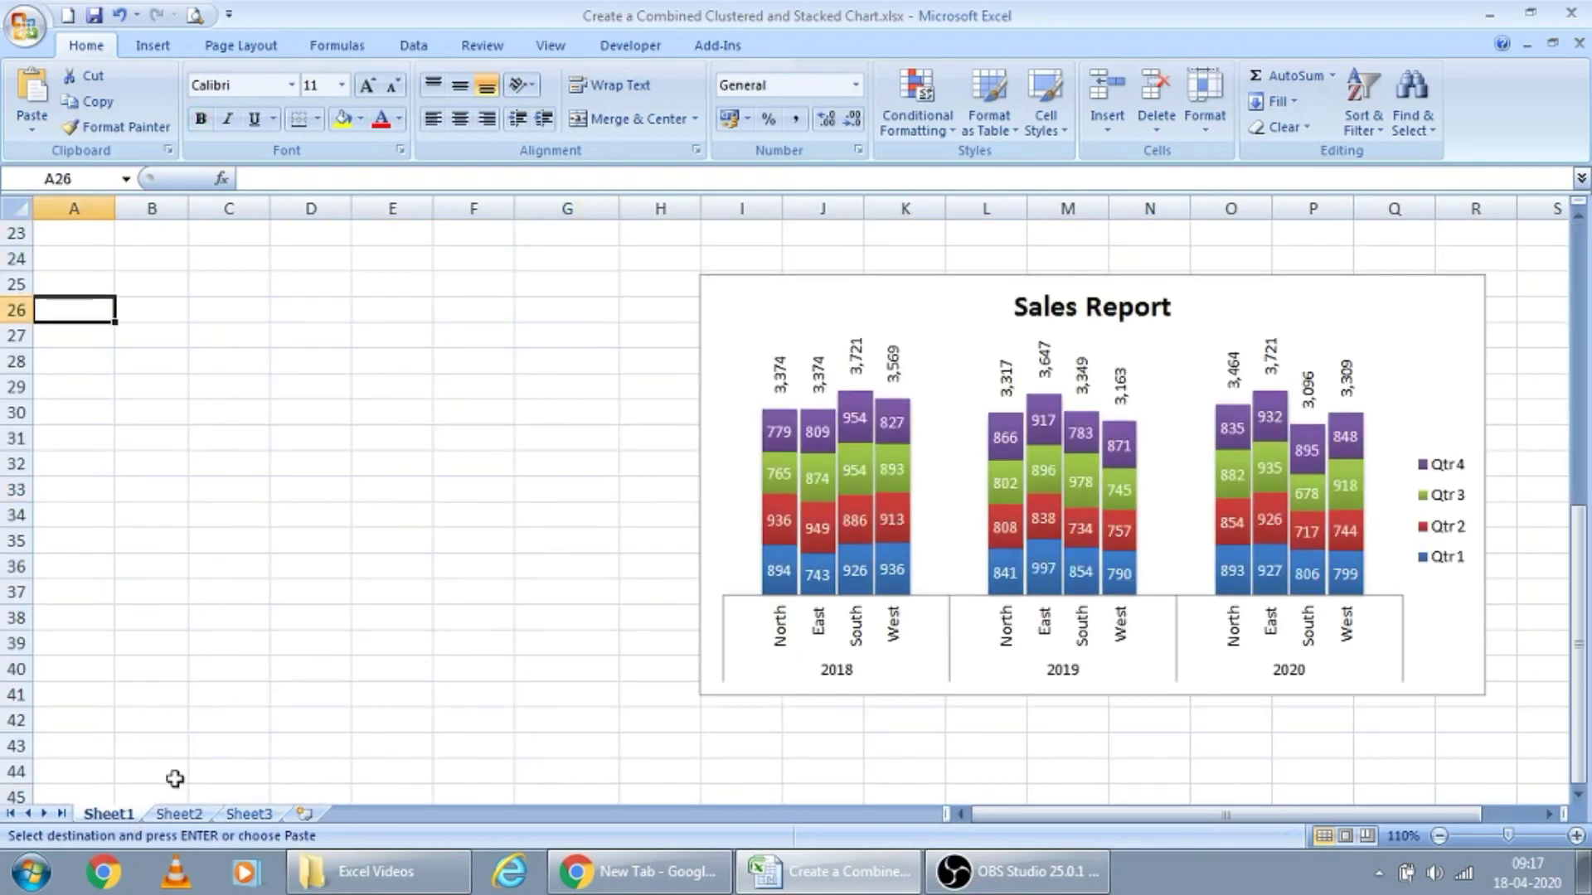
key("ctrl+v")
- Compare the pasted table's layout with the upper spaced table, stopping at the 2018 North Qtr 1 value in C5
key("Down")
key("Down")
key("Down")
key("Right")
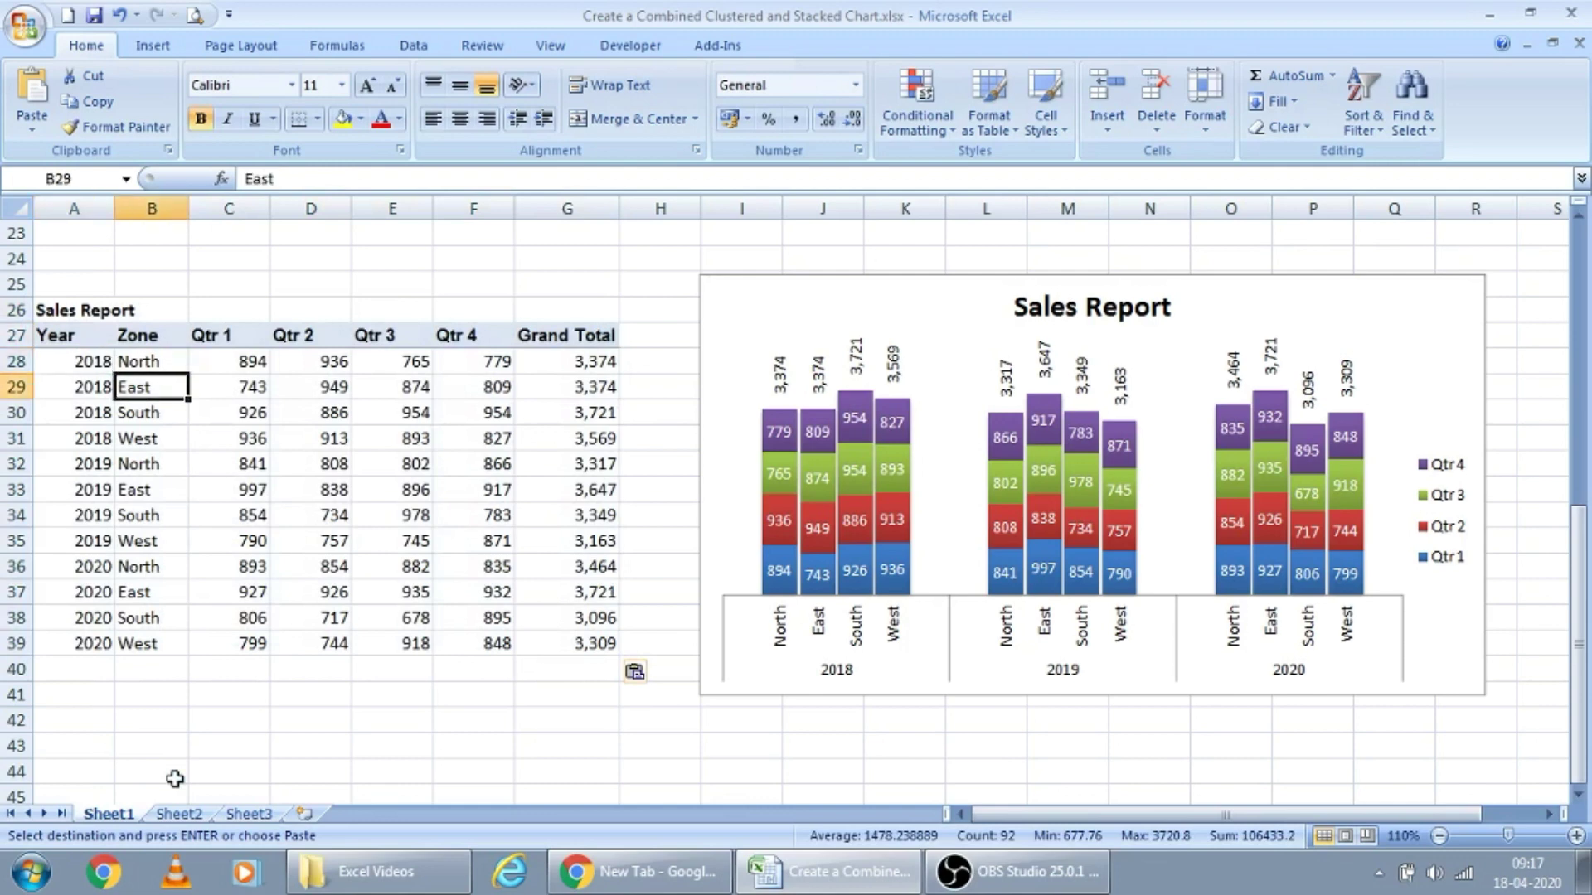
key("ctrl+Home")
key("Right")
key("Down")
key("Down")
key("Down")
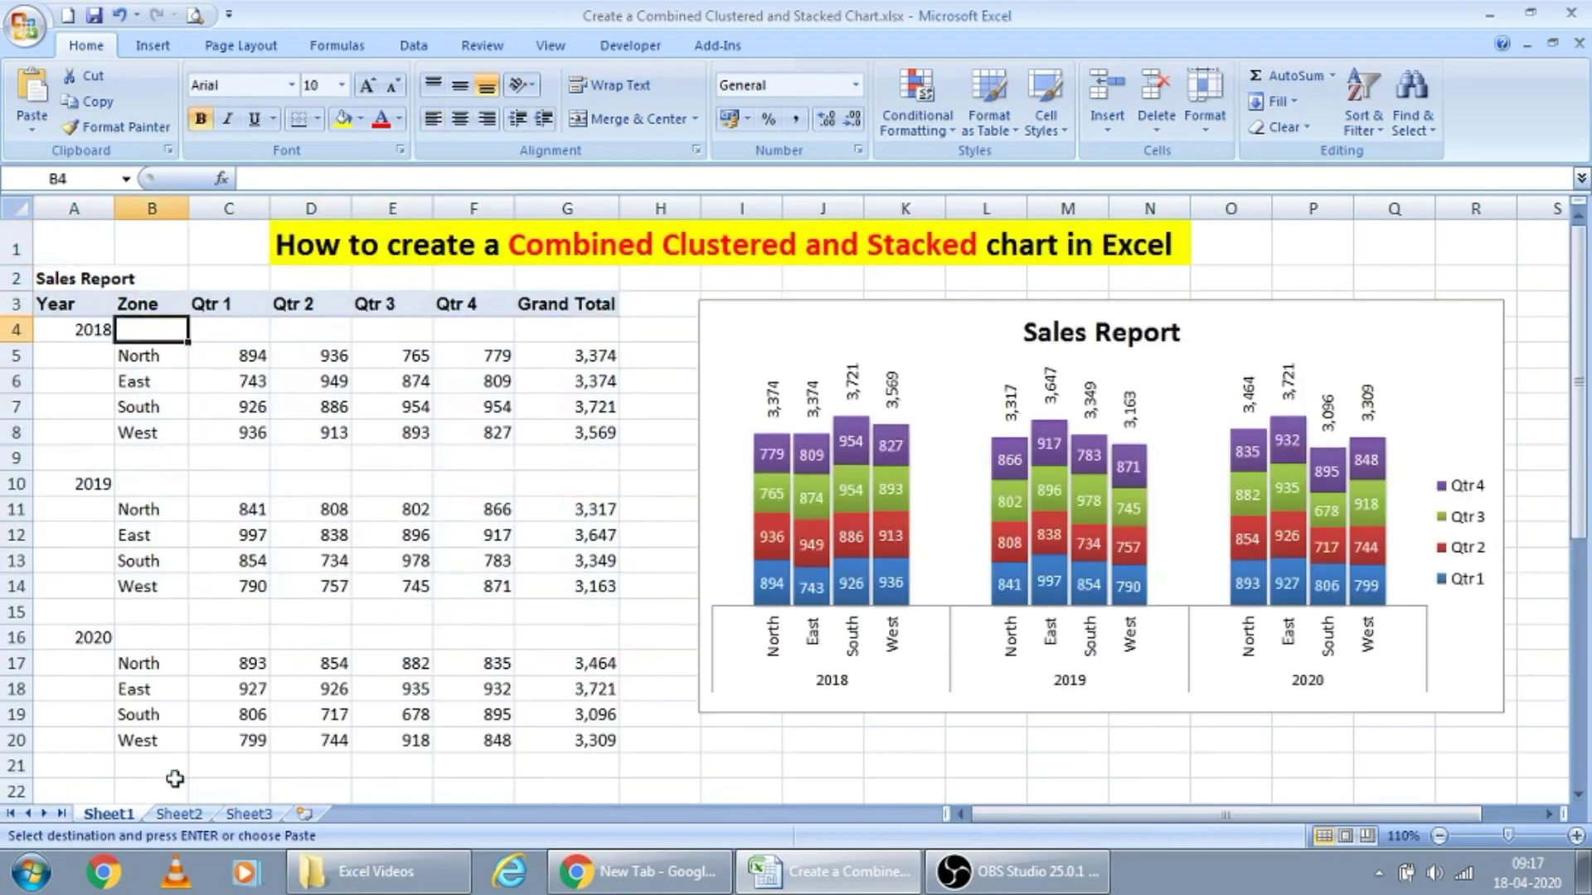
key("Right")
key("Down")
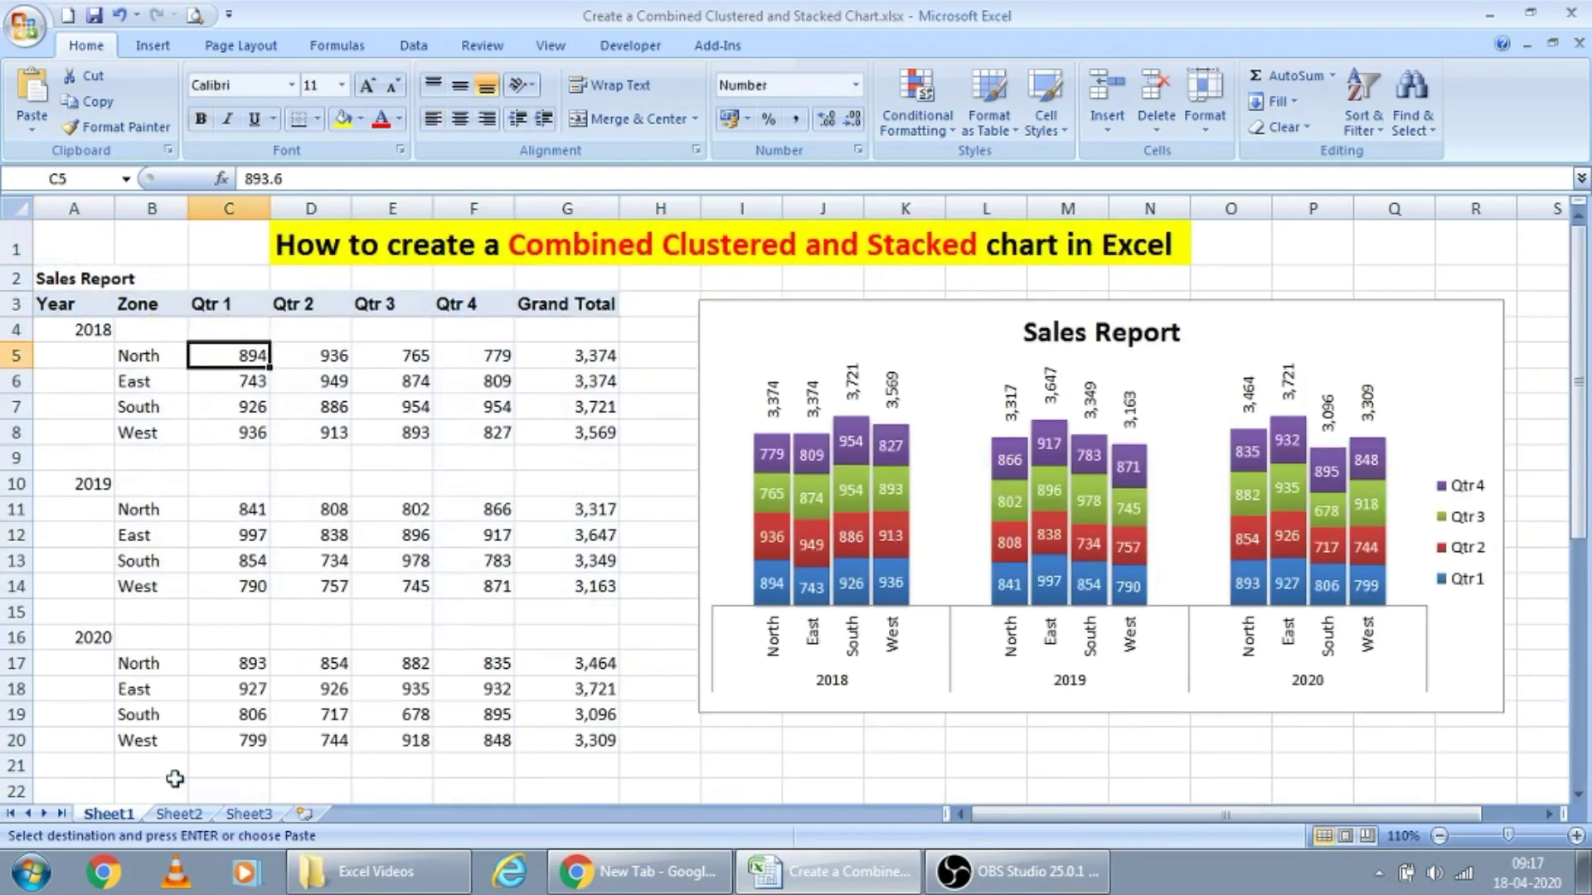
- Copy the 2018 quarterly values for all four zones, C28:F31, from the lower Sales Report table
key("Page_Down")
key("Down")
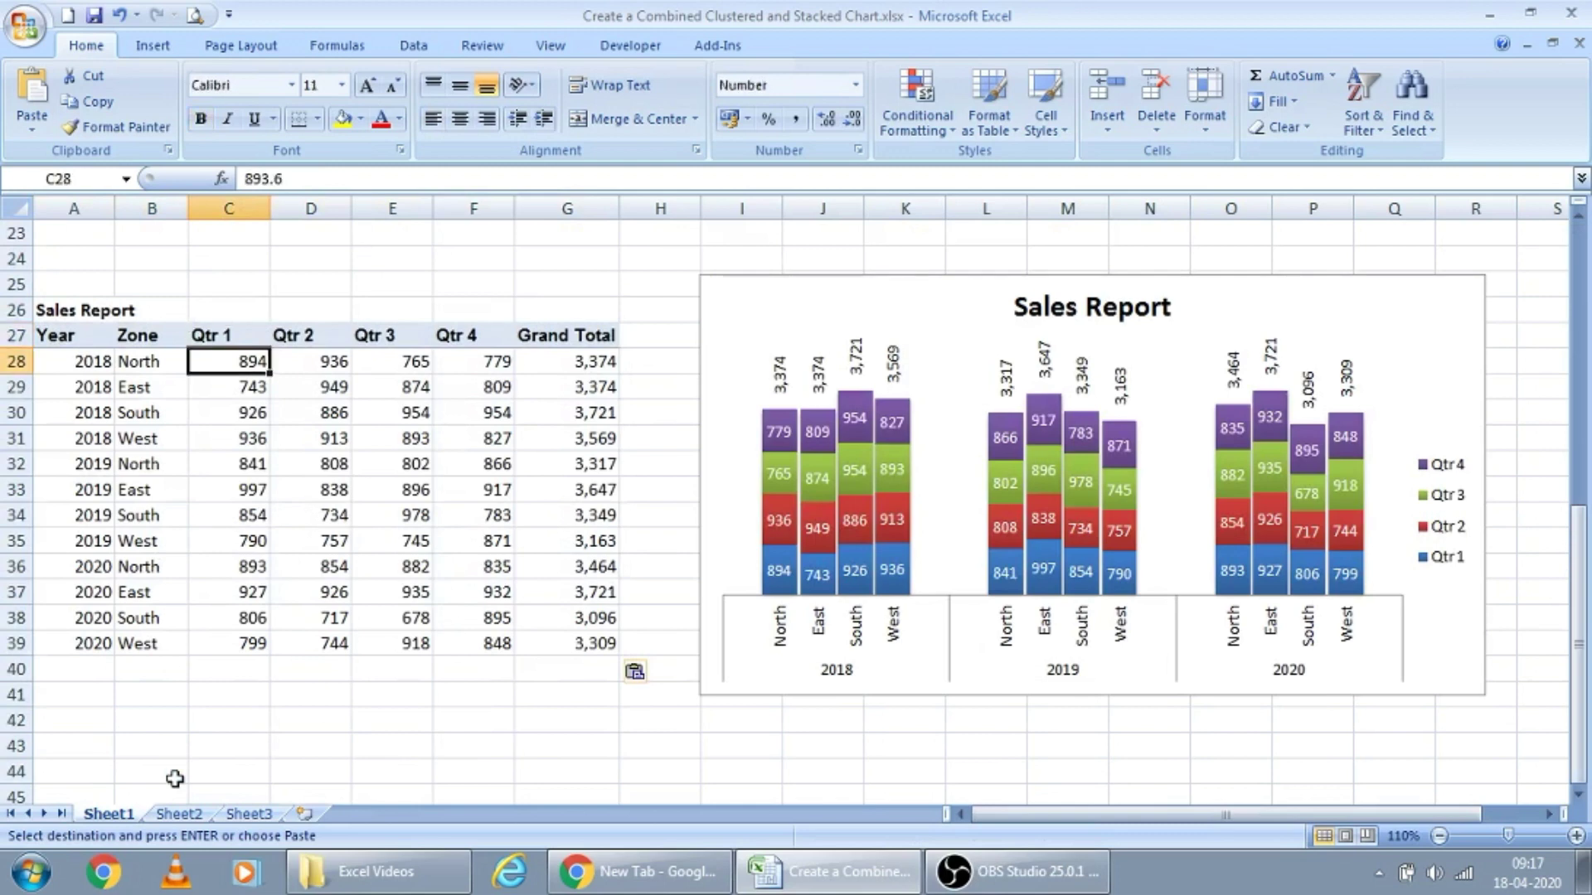
key("shift+Down")
key("shift+Down")
key("shift+Down")
key("shift+Right")
key("shift+Right")
key("shift+Right")
key("ctrl+c")
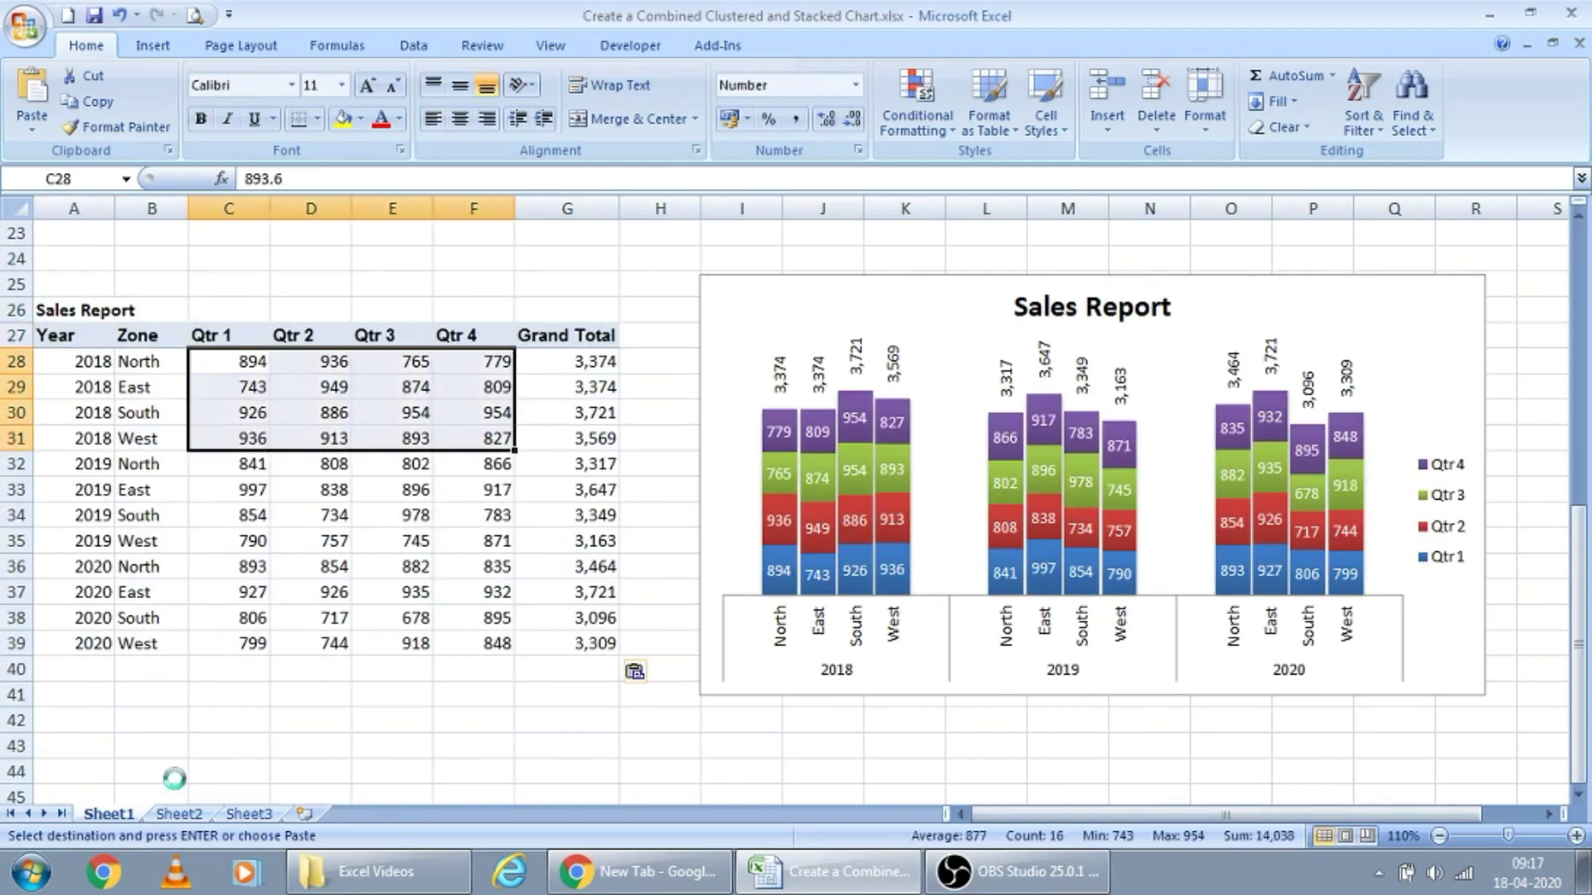
- Paste the copied 2018 values as links into the upper table starting at cell C5
key("ctrl+Home")
key("Right")
key("Right")
key("Down")
key("Down")
key("Down")
key("Down")
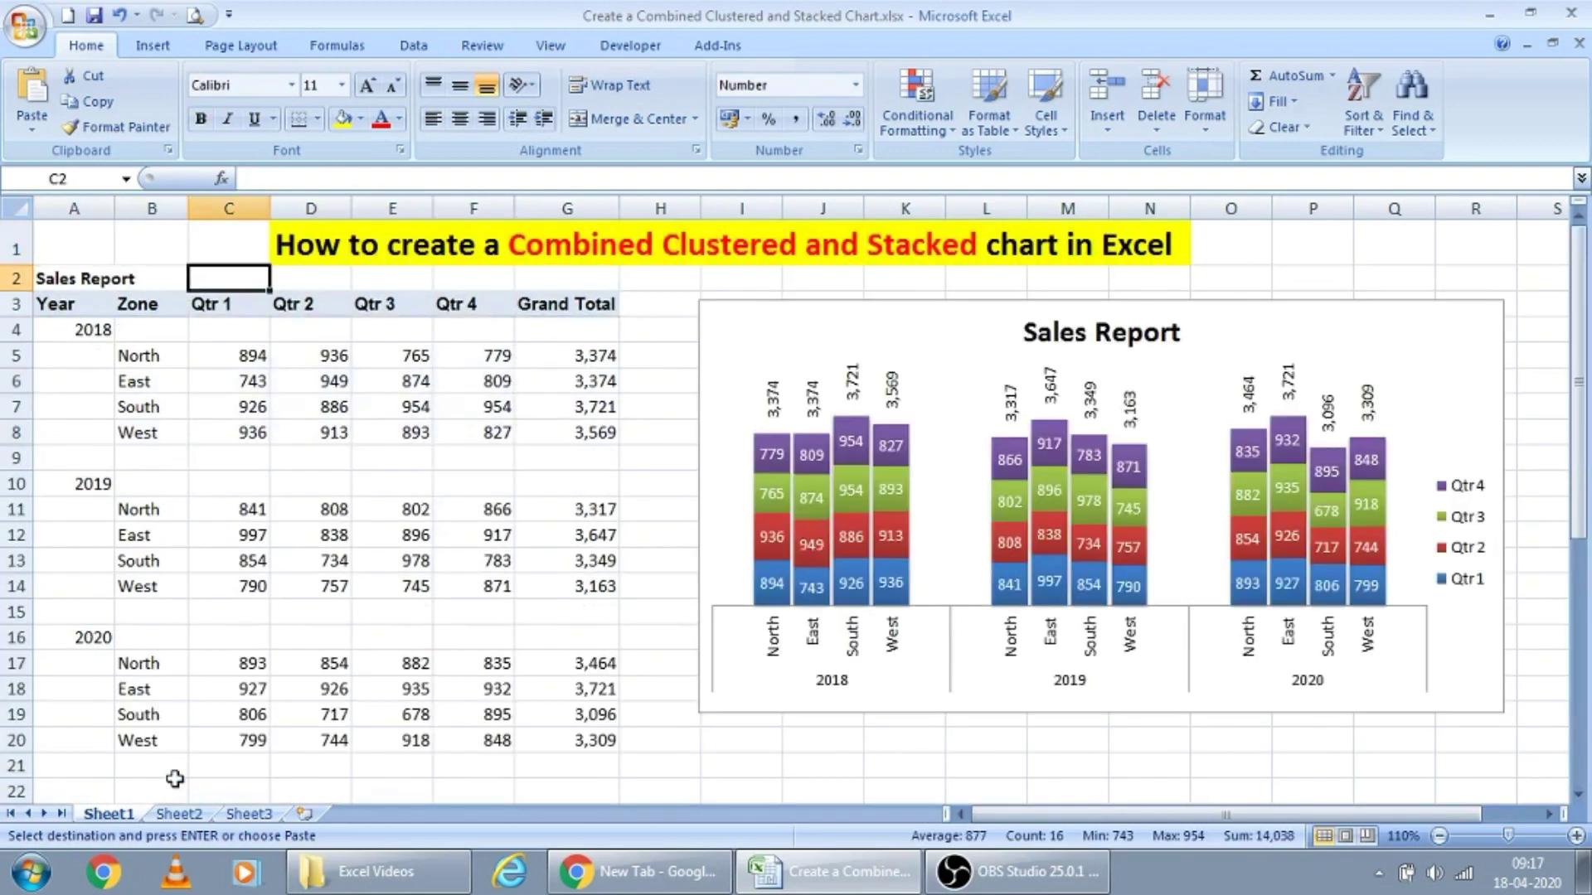
key("ctrl+alt+v")
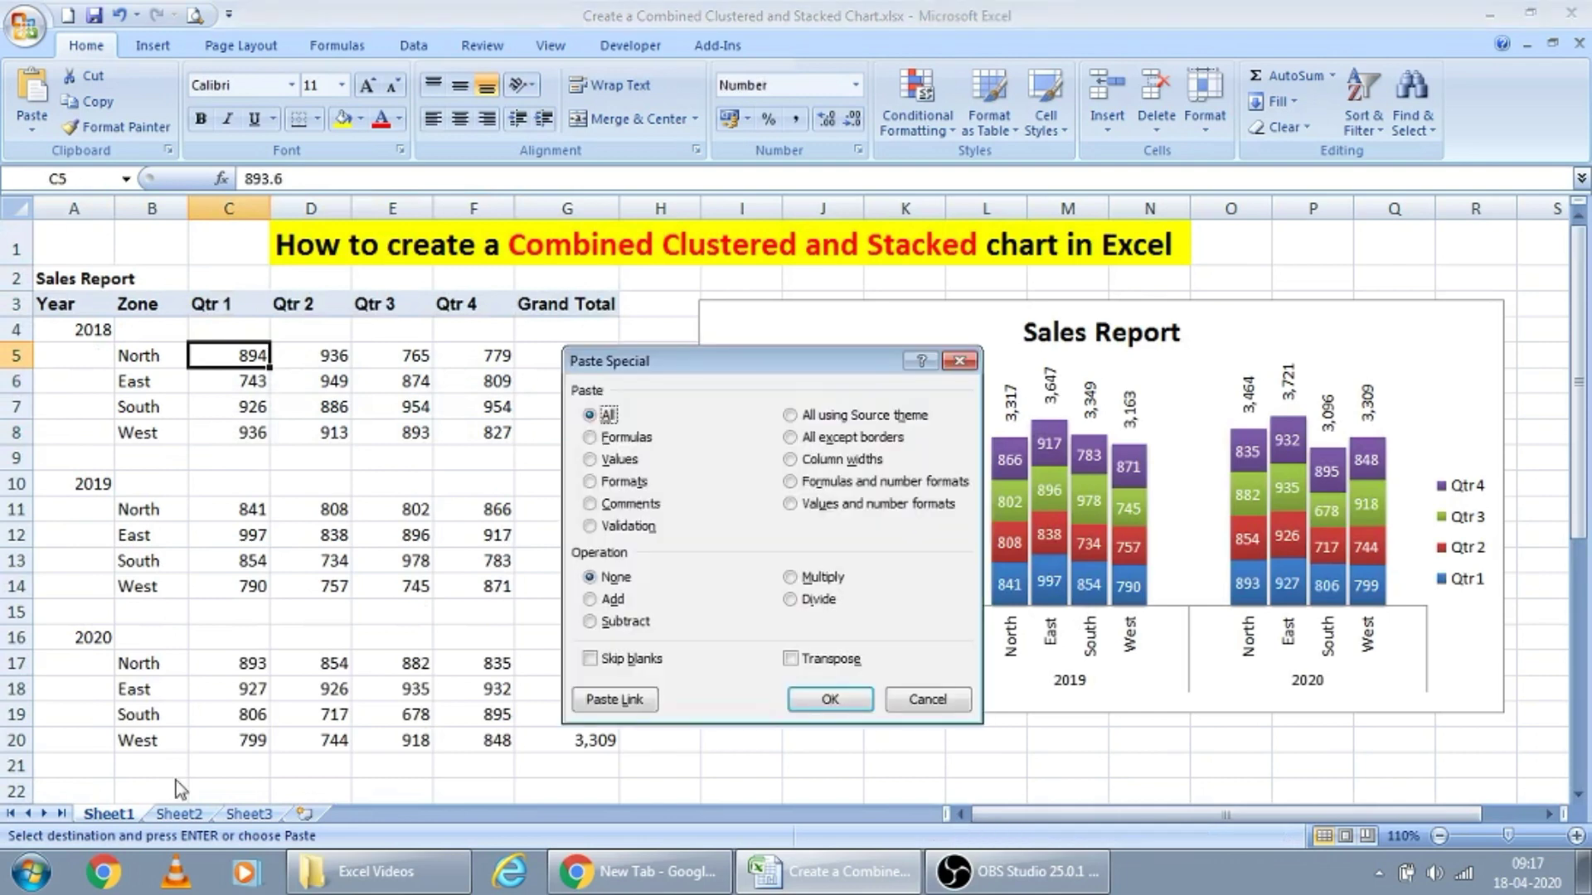
left_click(629, 709)
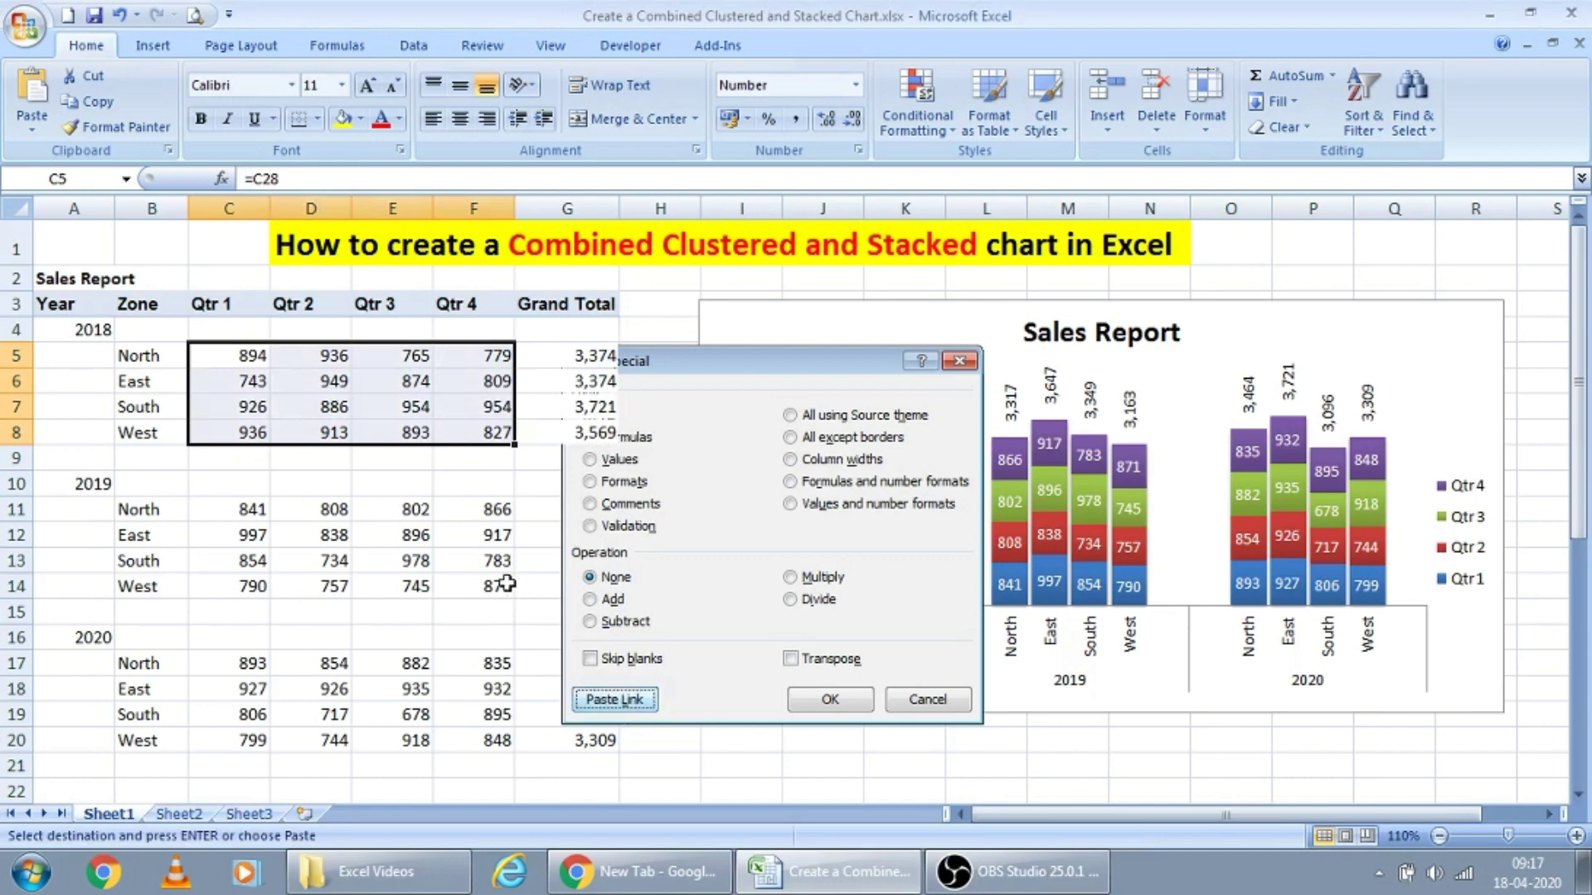
- Check the link formula in D8 against the lower table's source values, end copy mode and return to cell A1
left_click(419, 561)
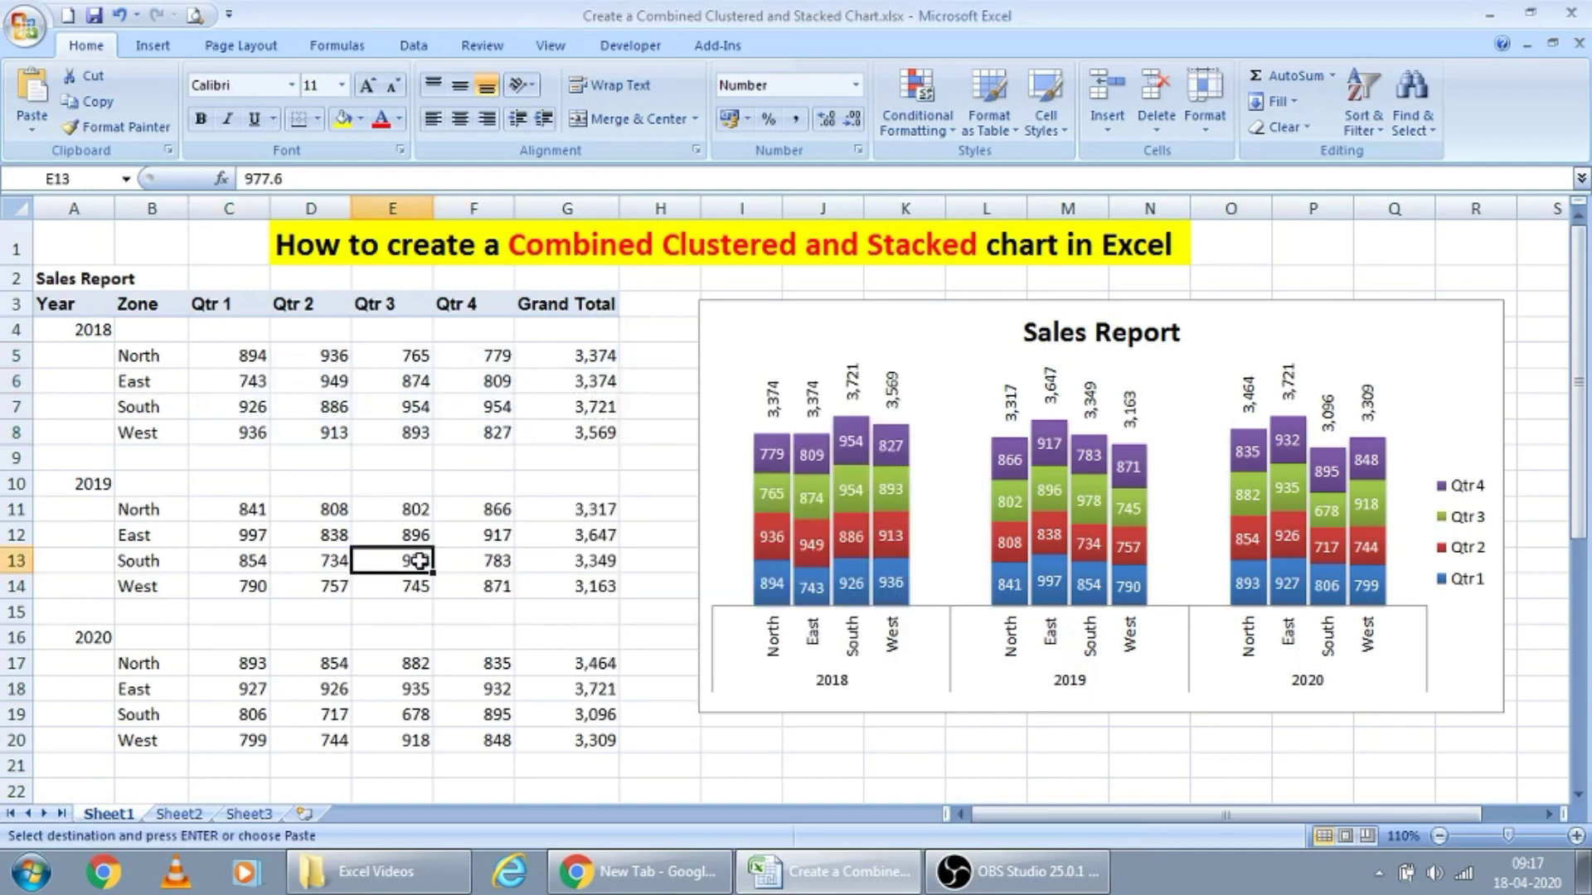
left_click(342, 426)
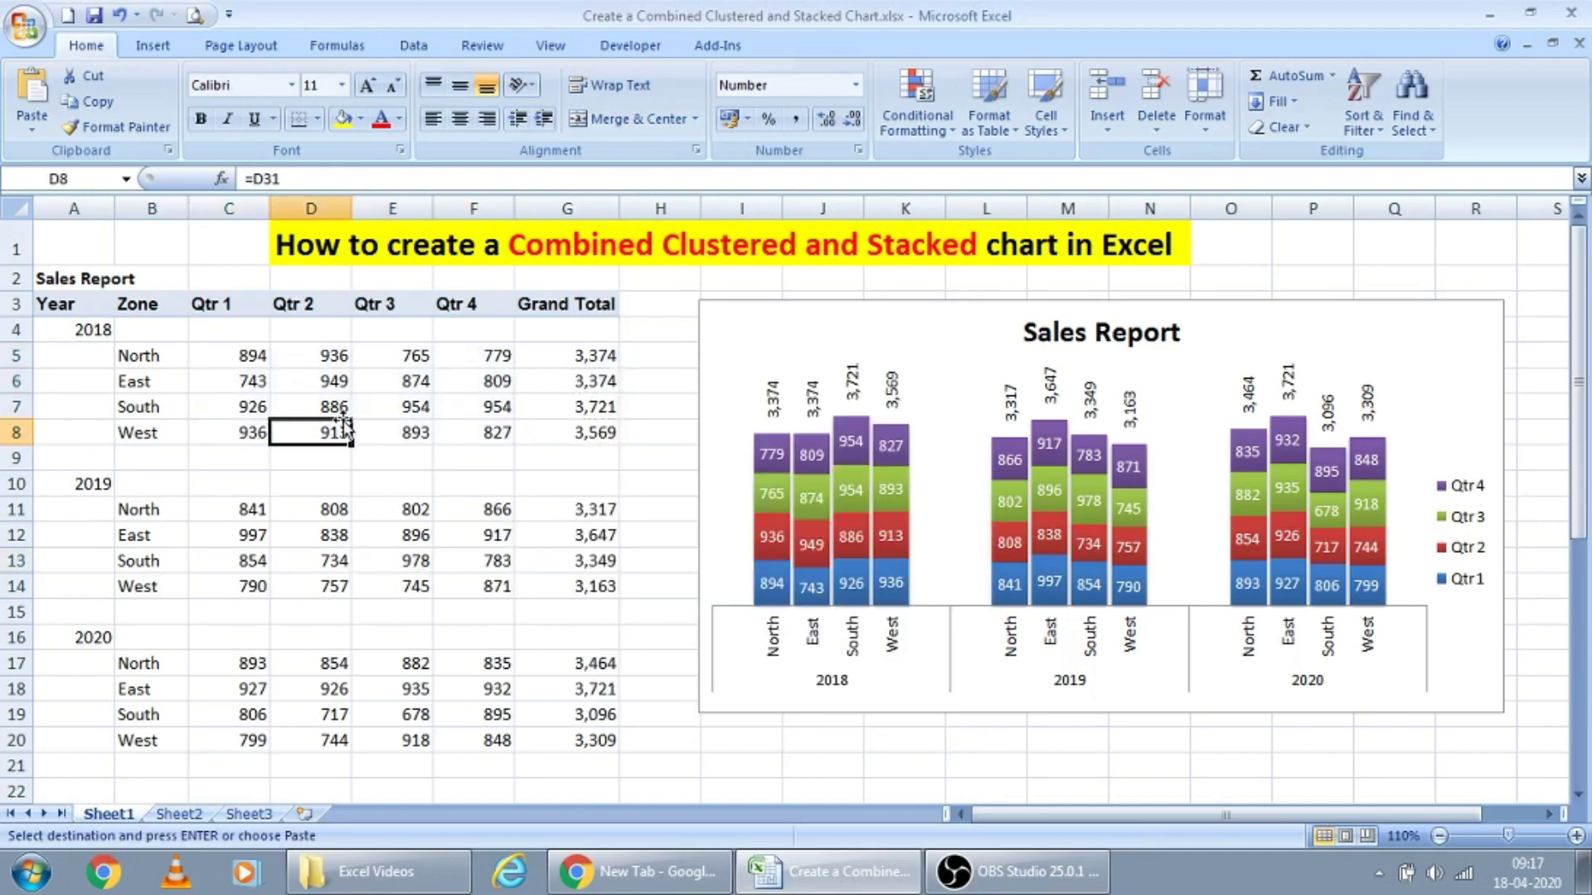
scroll(343, 426, "down", 7)
left_click(343, 418)
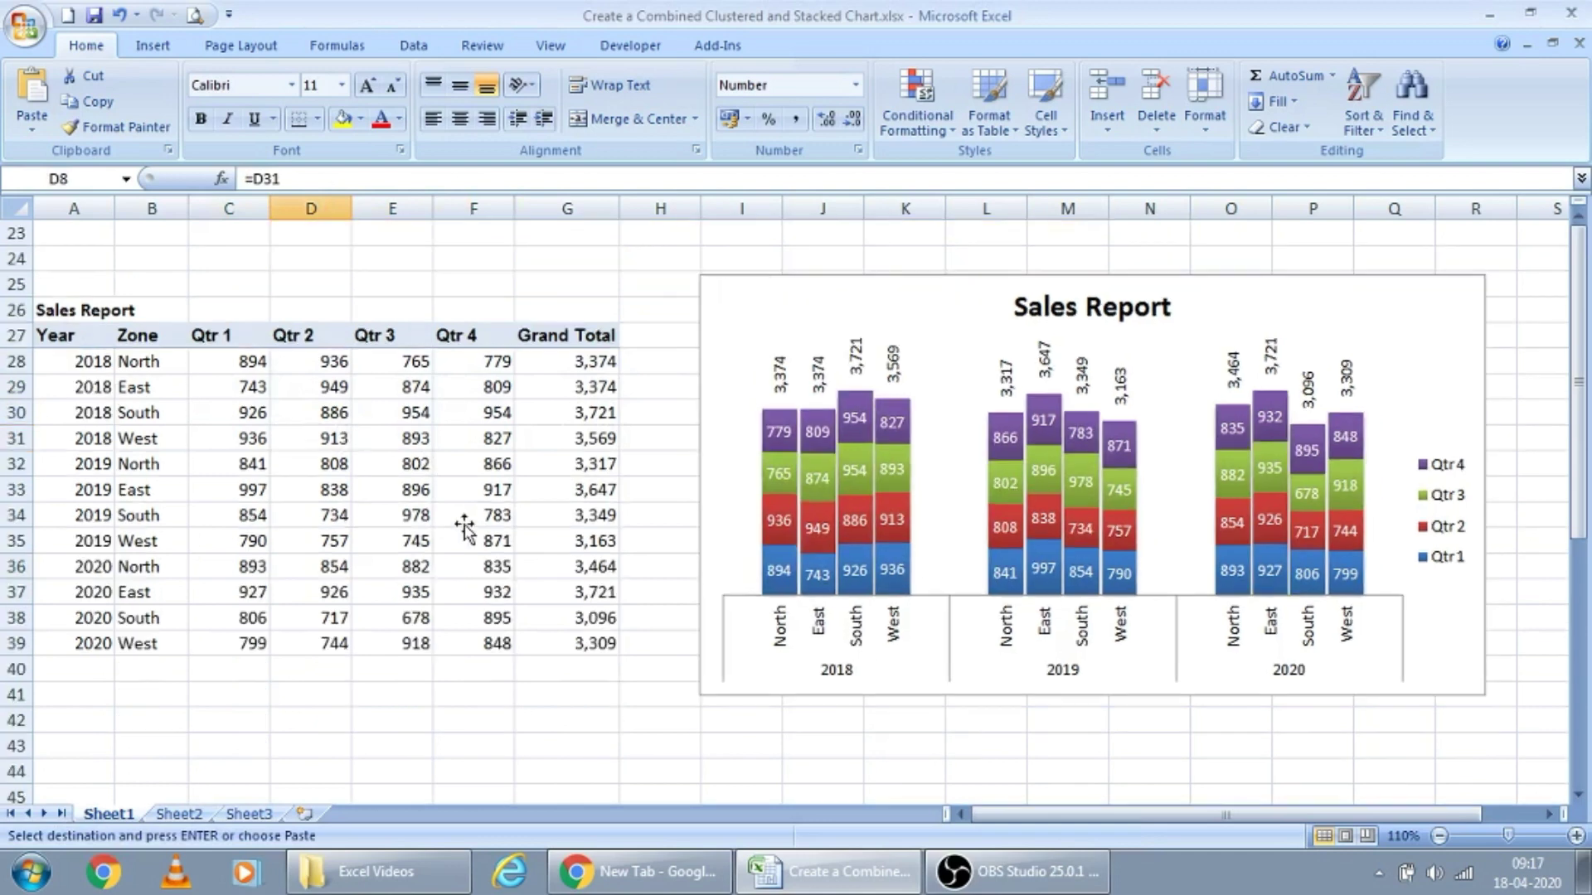
left_click(309, 364)
key("Escape")
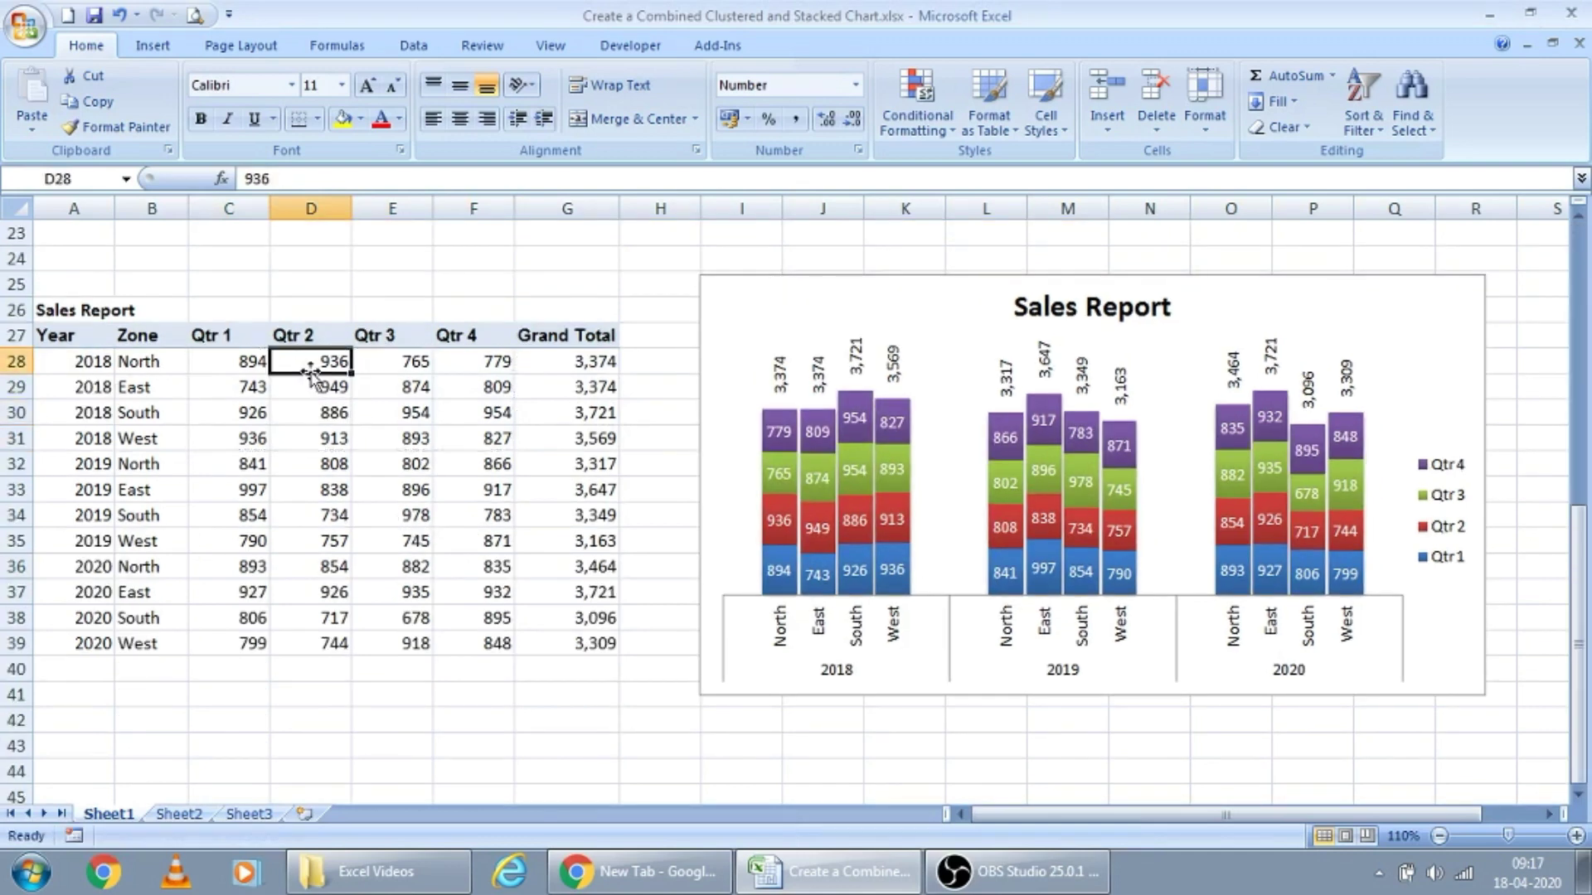
scroll(475, 454, "up", 2)
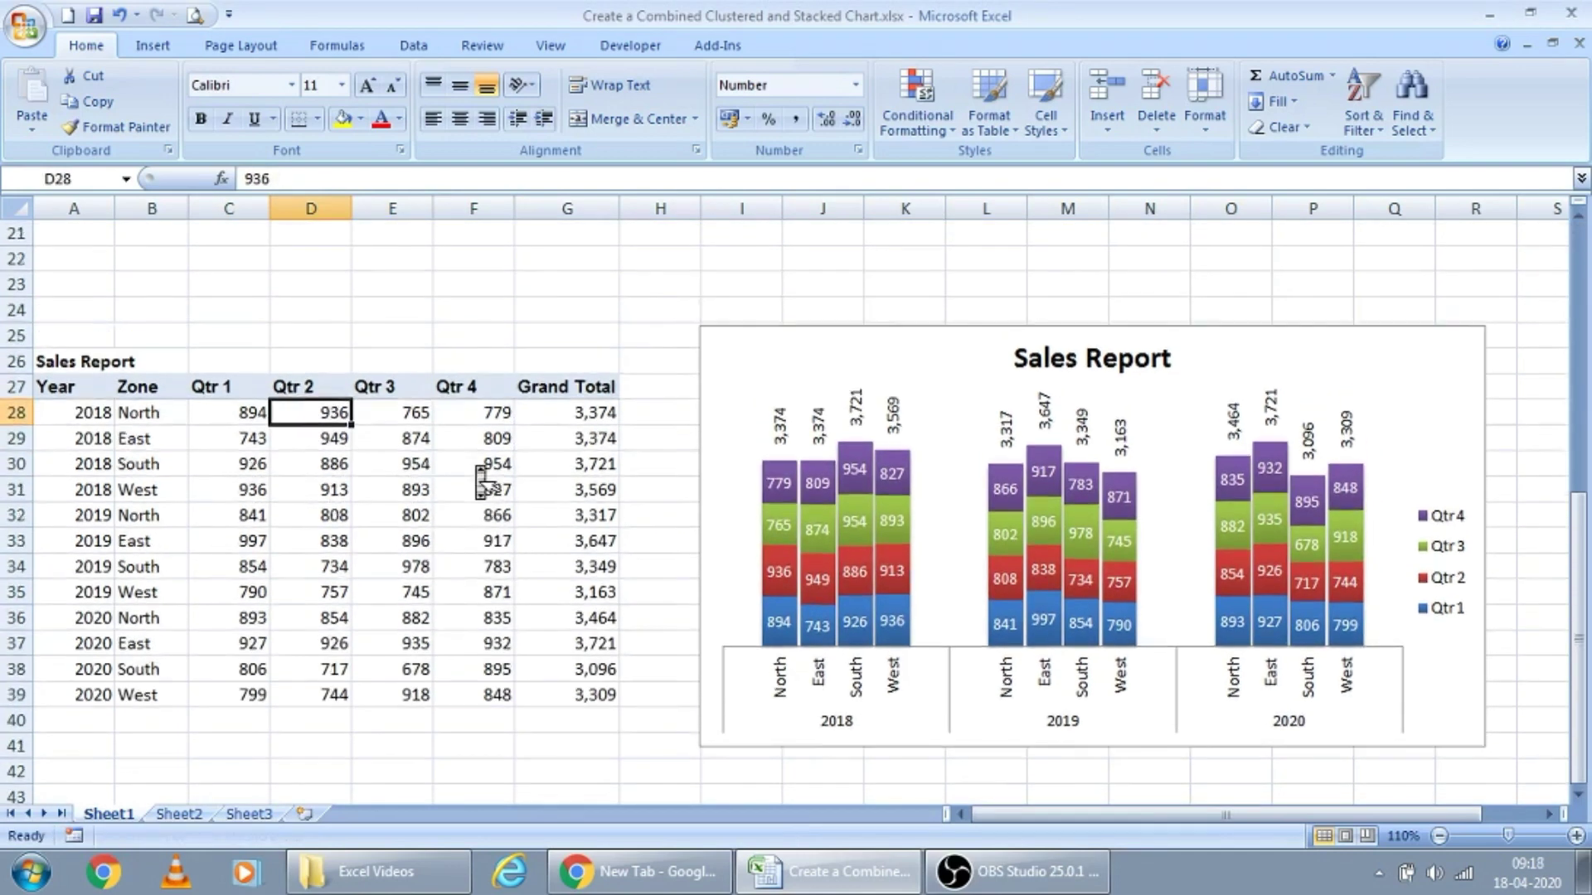
scroll(475, 454, "up", 1)
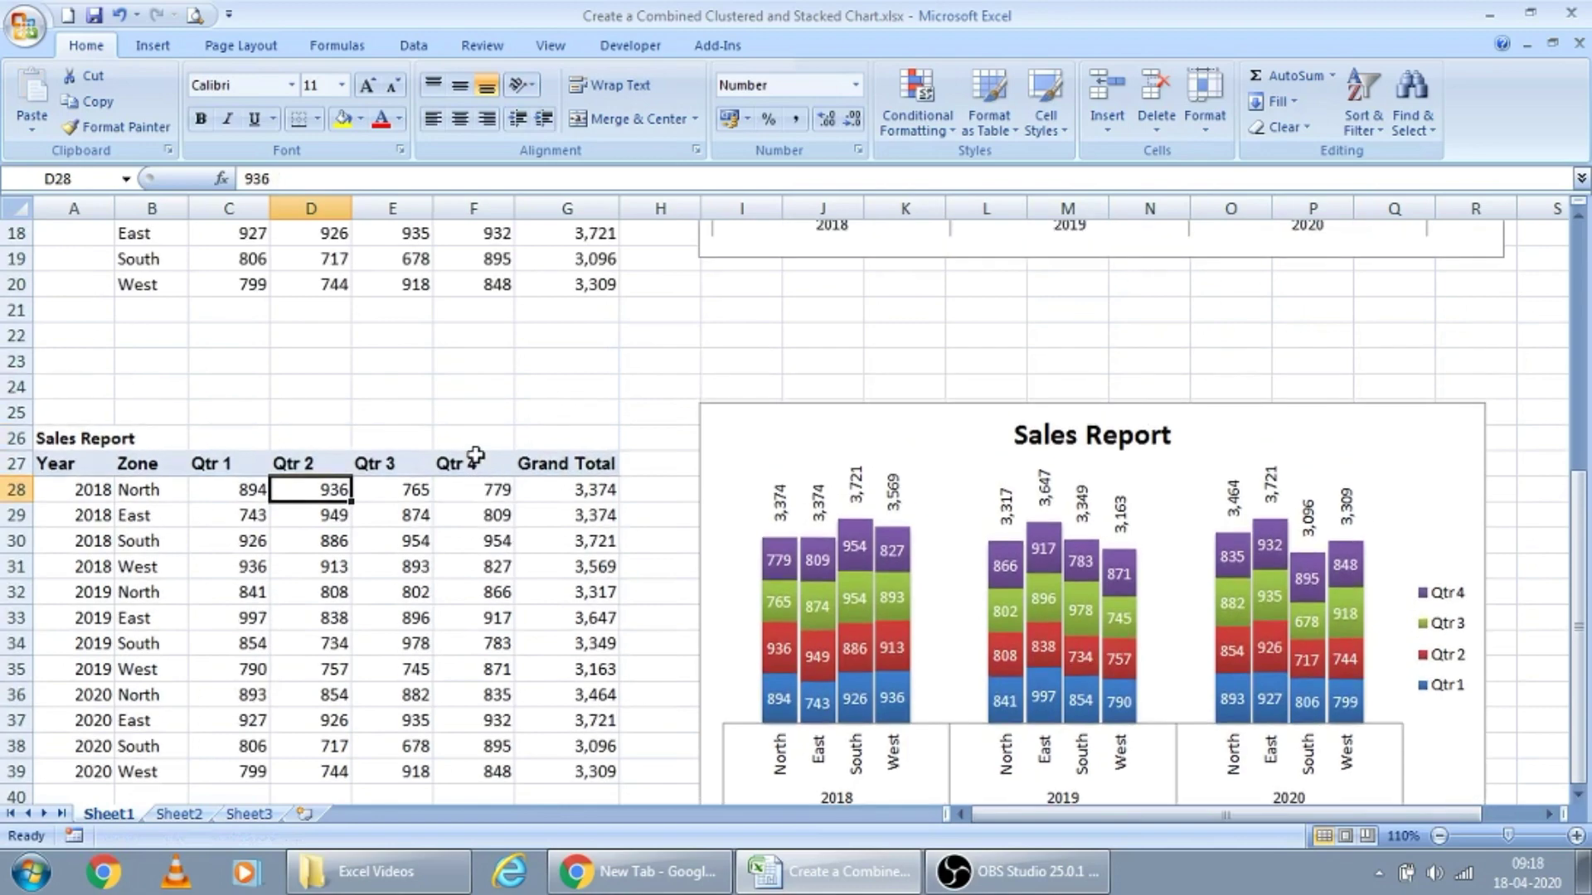
scroll(497, 532, "up", 1)
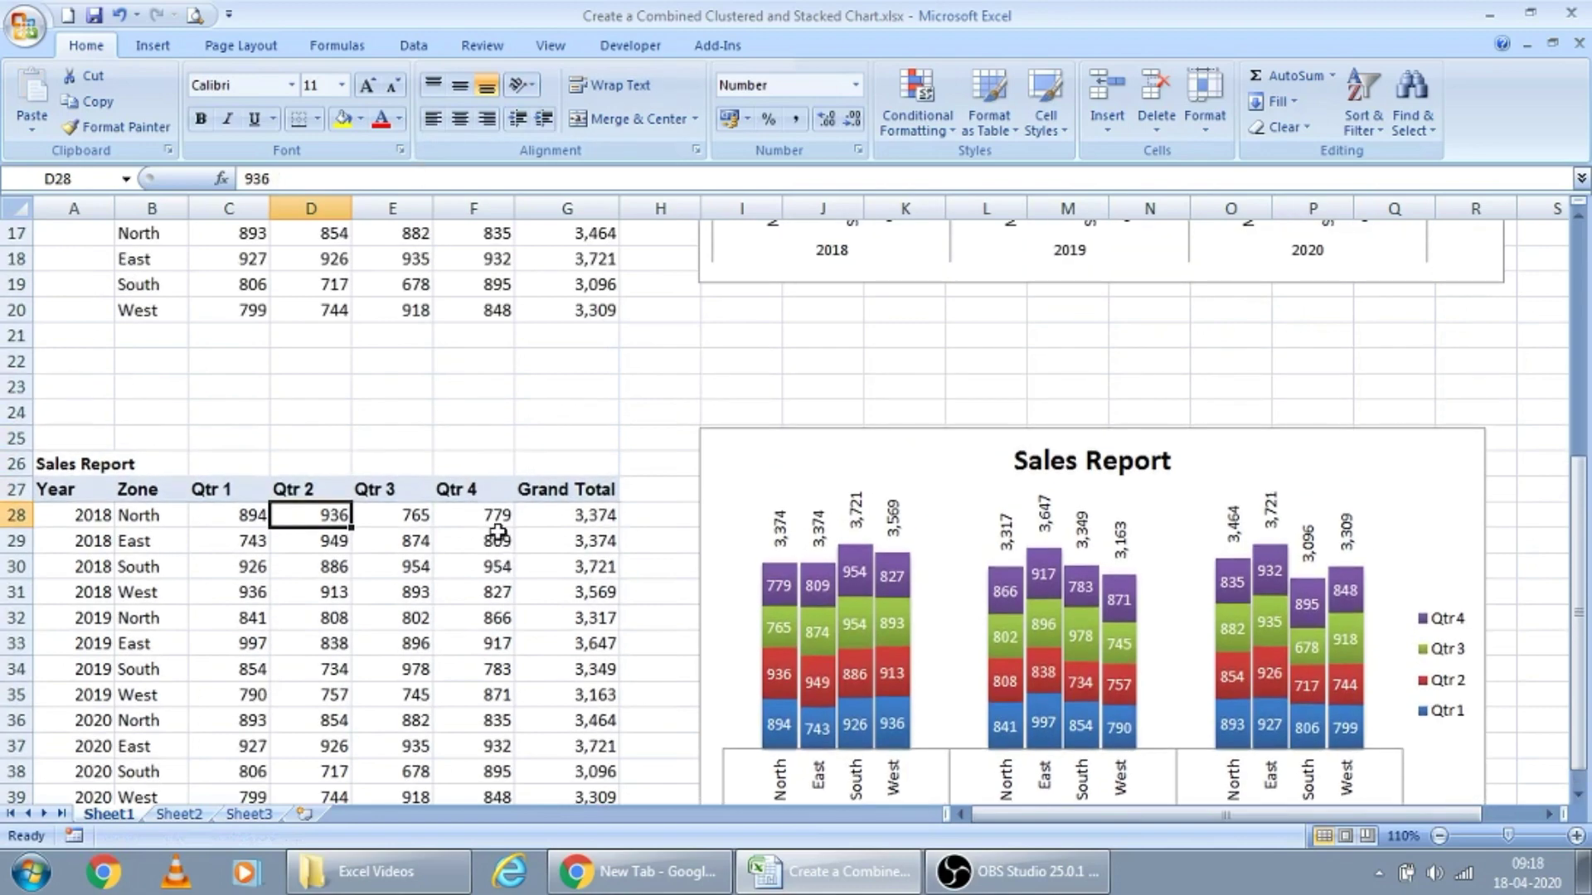
key("ctrl+Home")
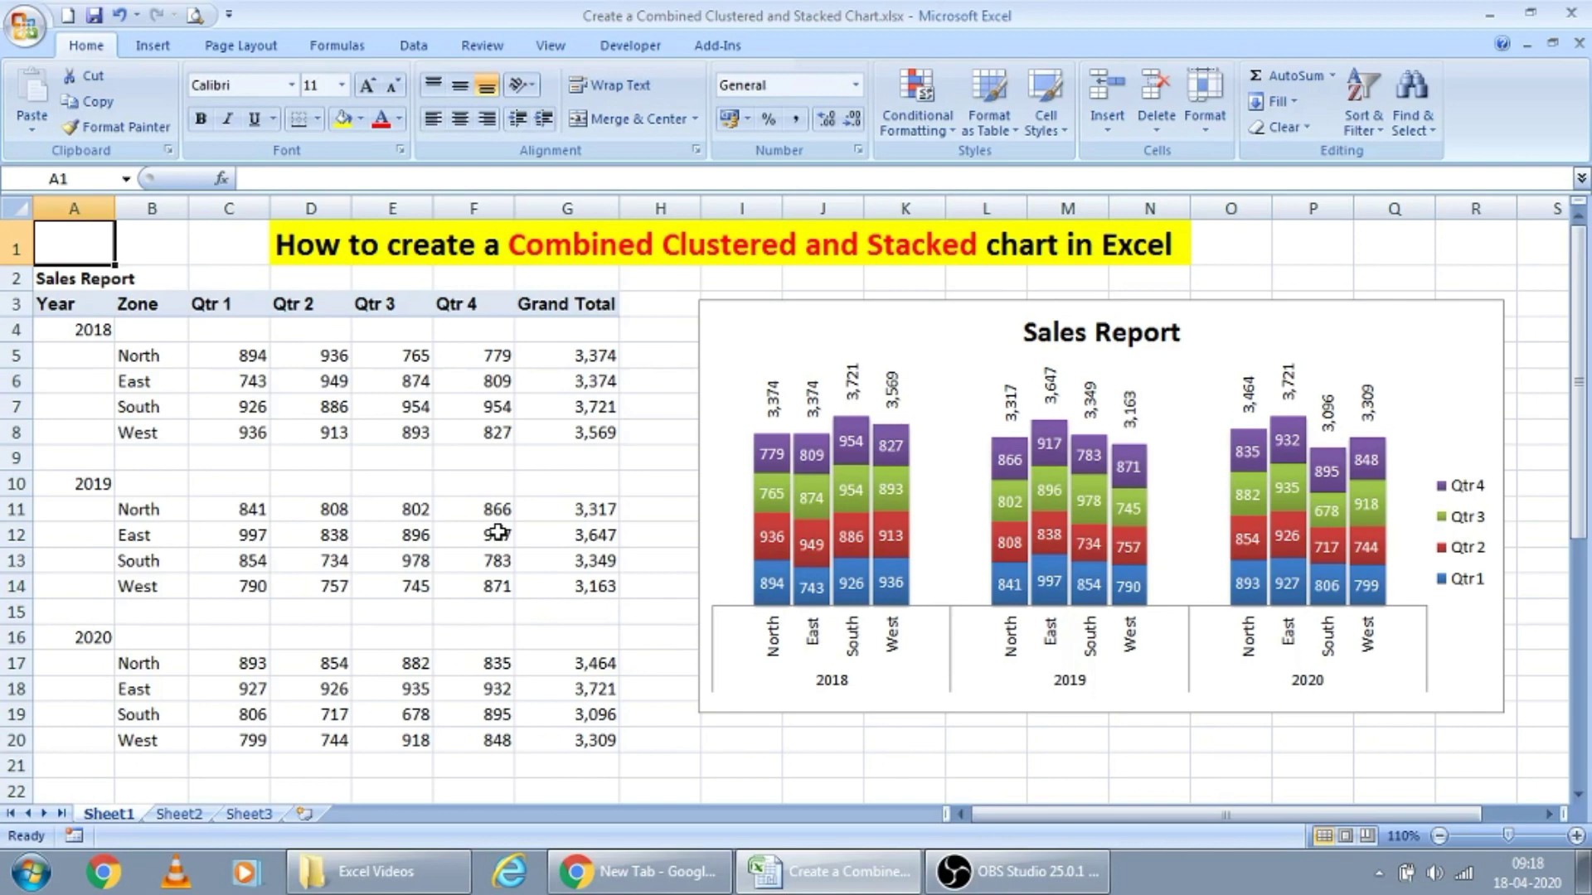